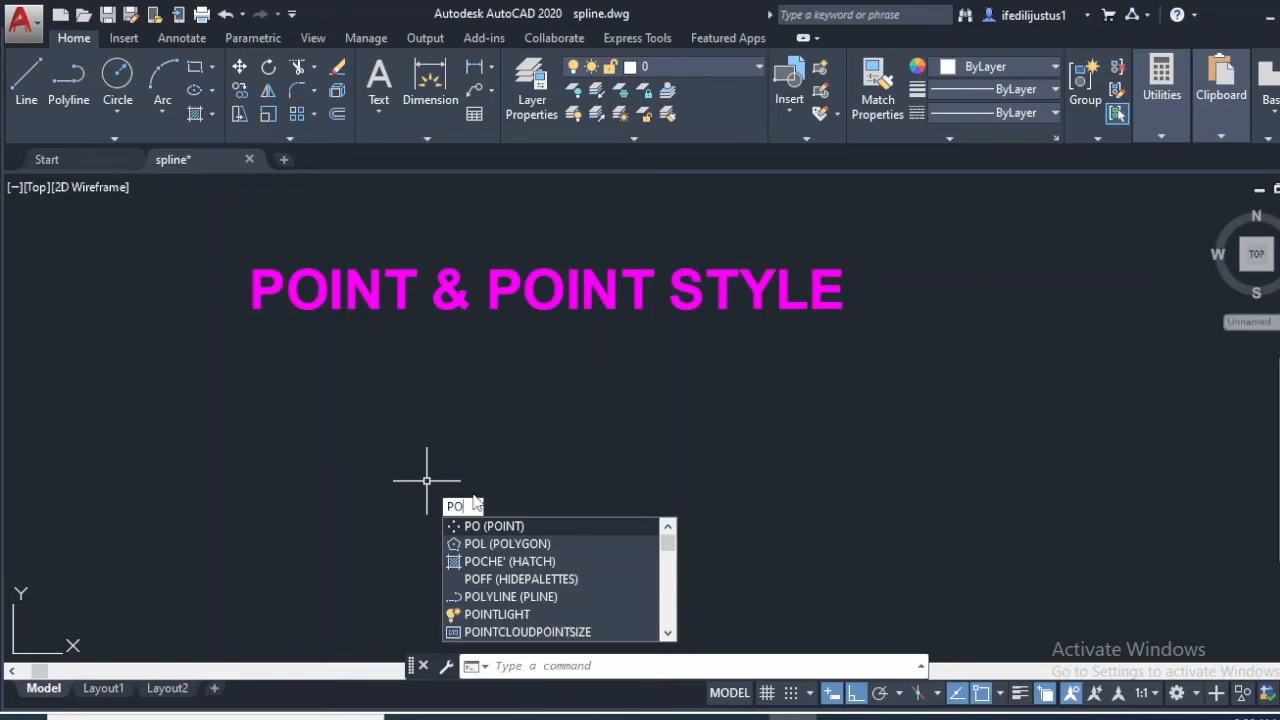
Step: Place two single points side by side below the POINT & POINT STYLE heading
key("Return")
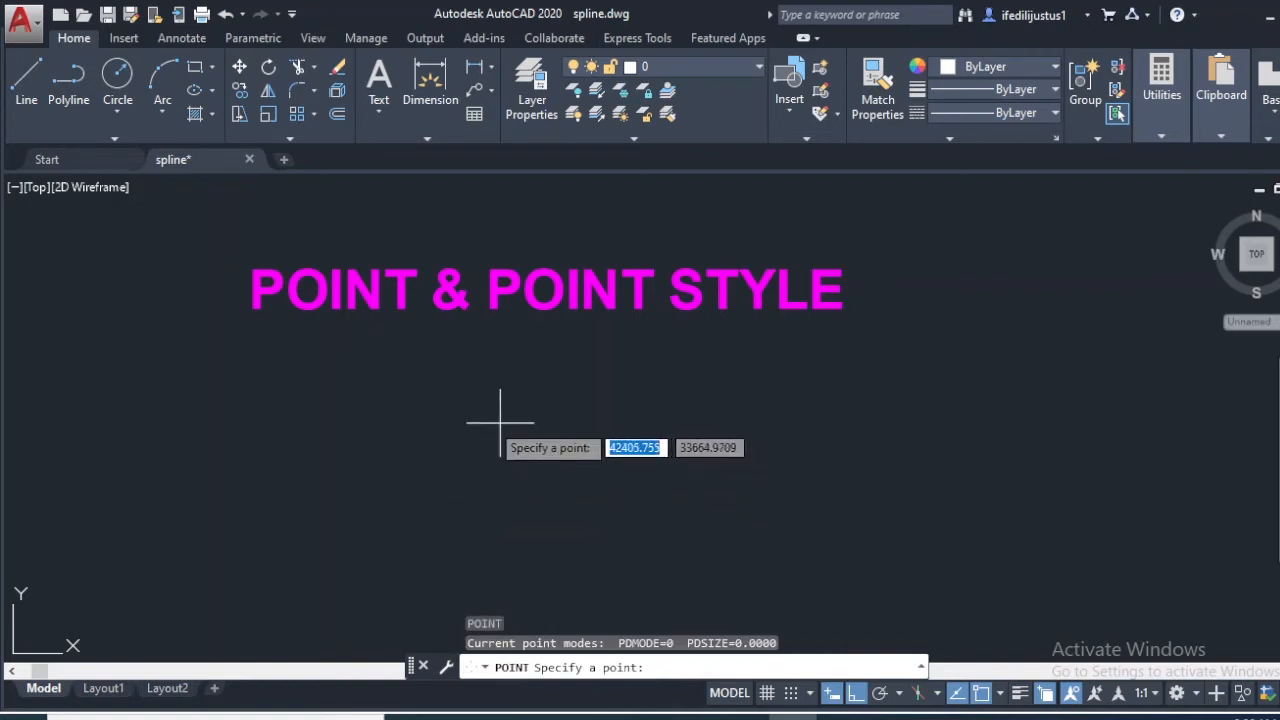
left_click(365, 385)
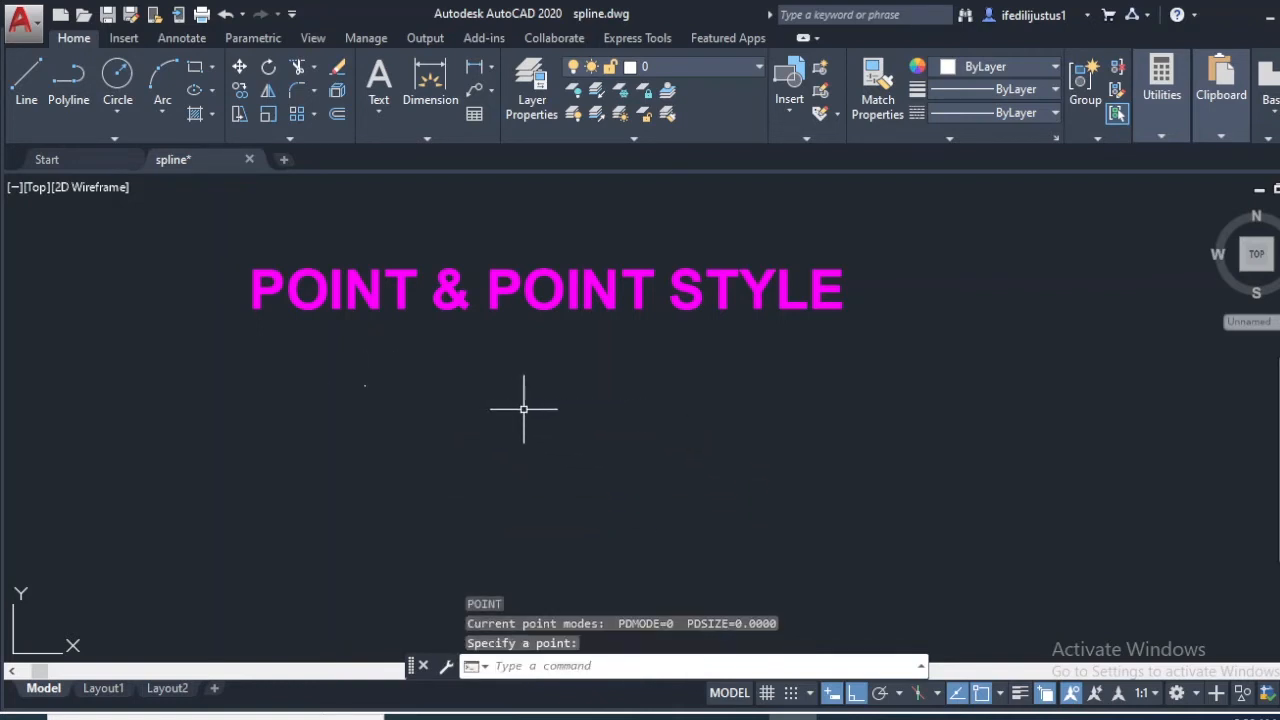
type("PO")
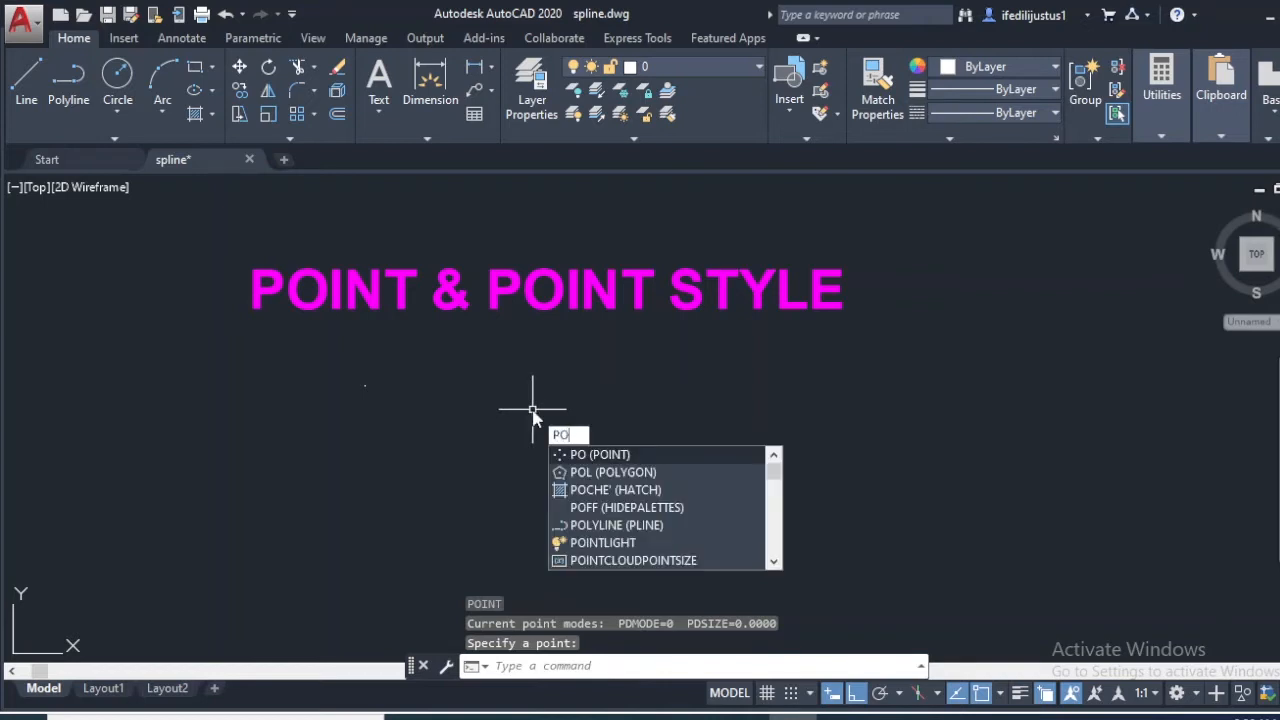
key("Return")
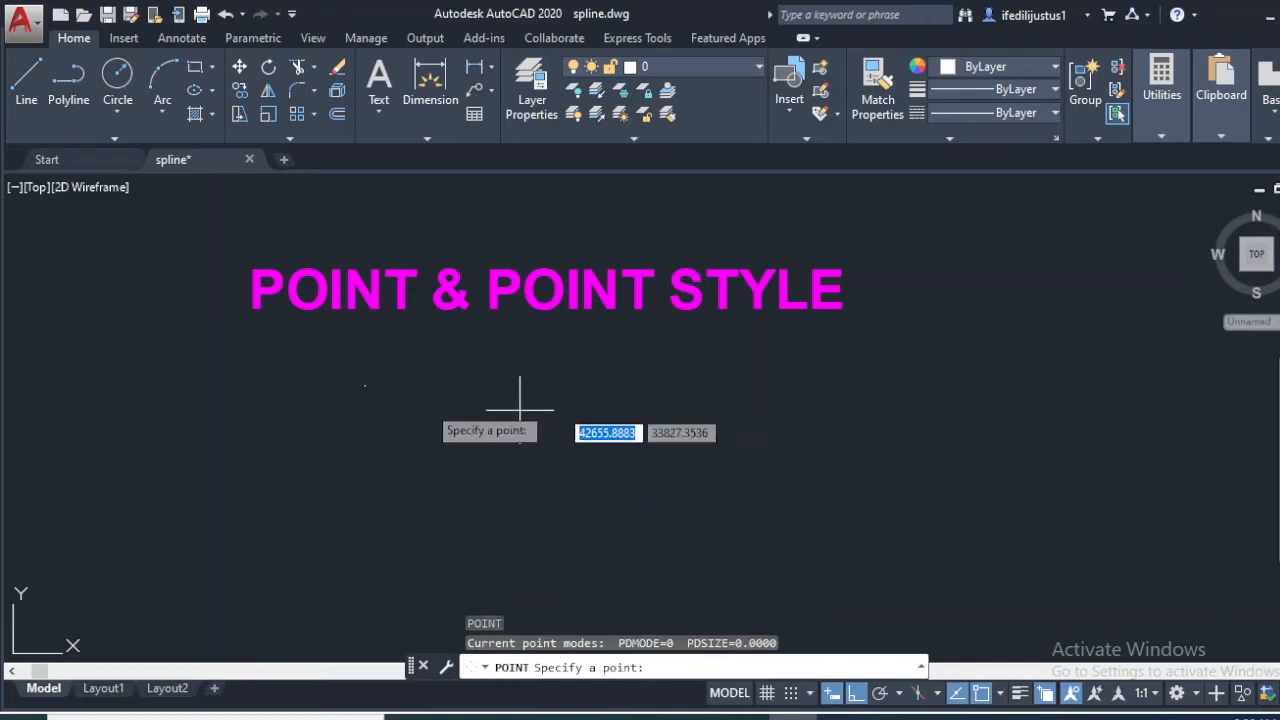
left_click(456, 388)
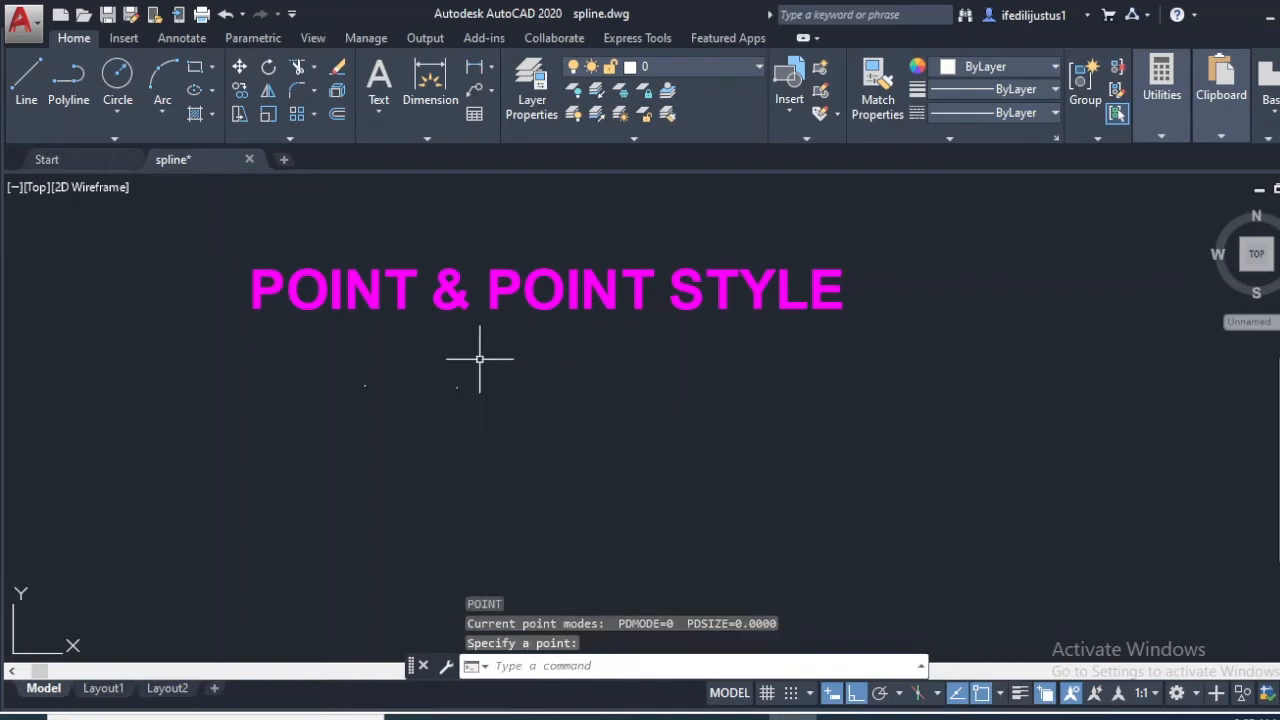
Step: Erase the two points below the POINT & POINT STYLE heading
left_click(541, 356)
left_click(269, 475)
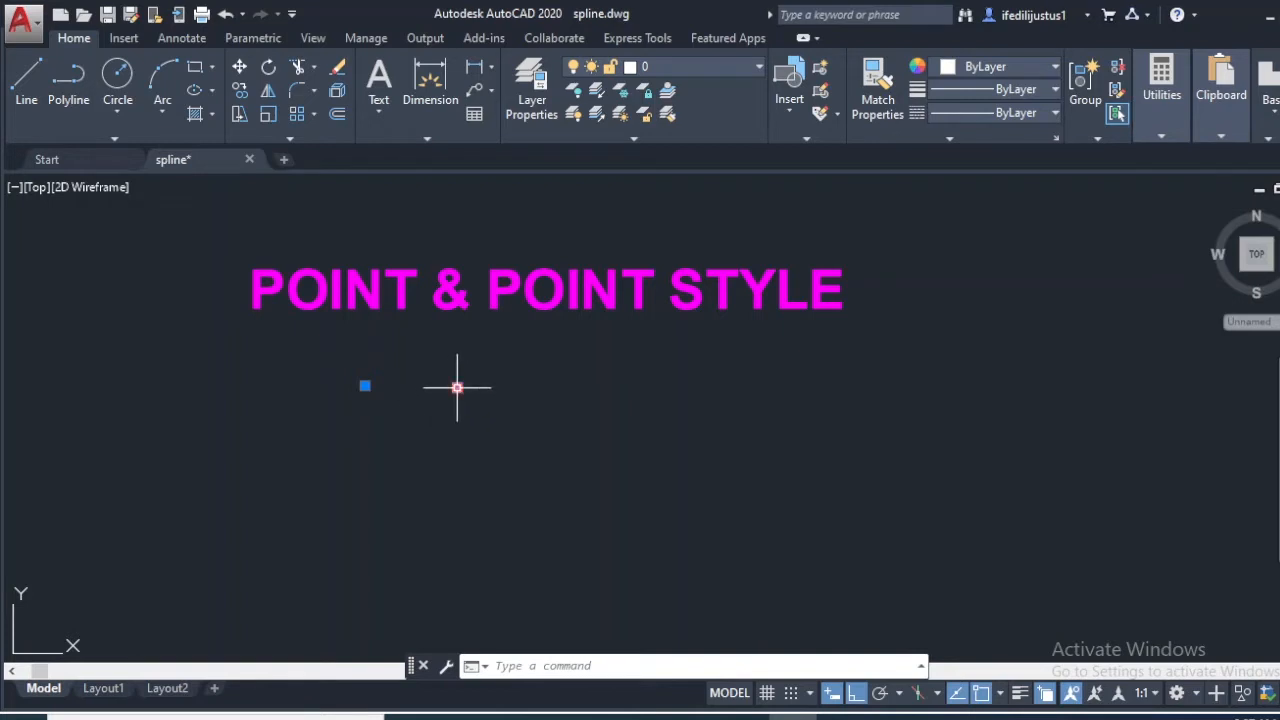
left_click(494, 355)
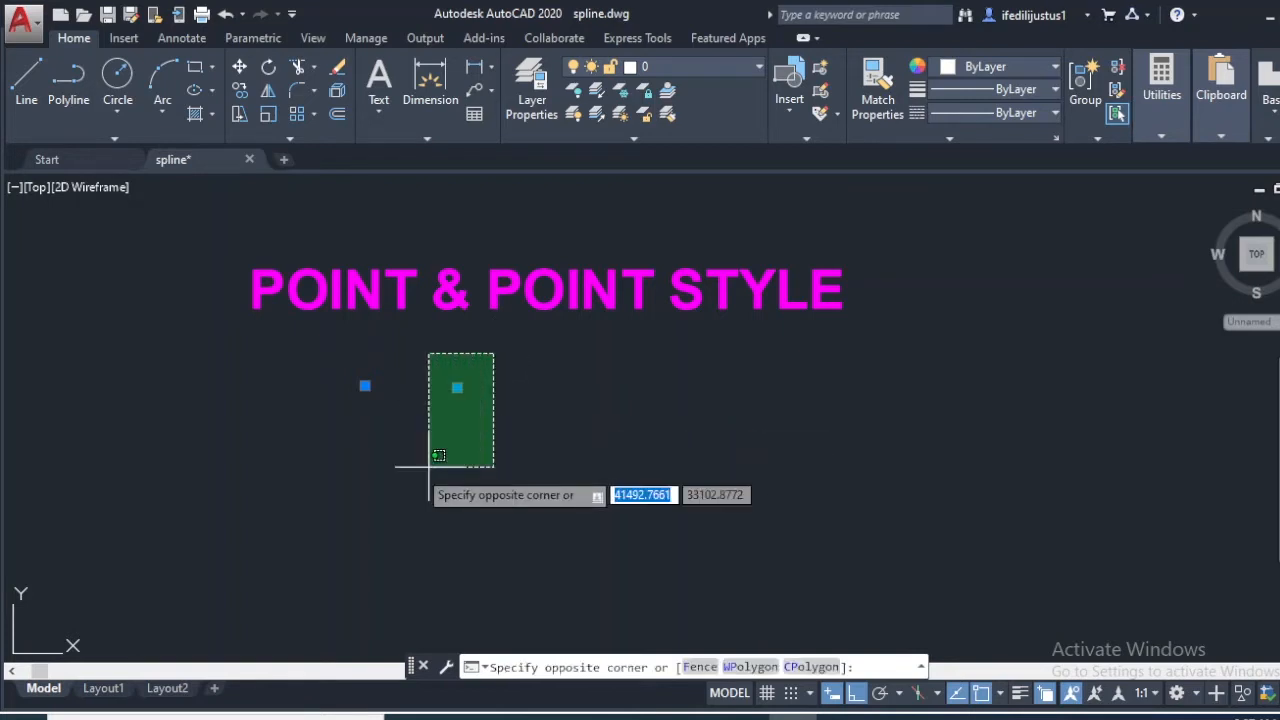
left_click(297, 466)
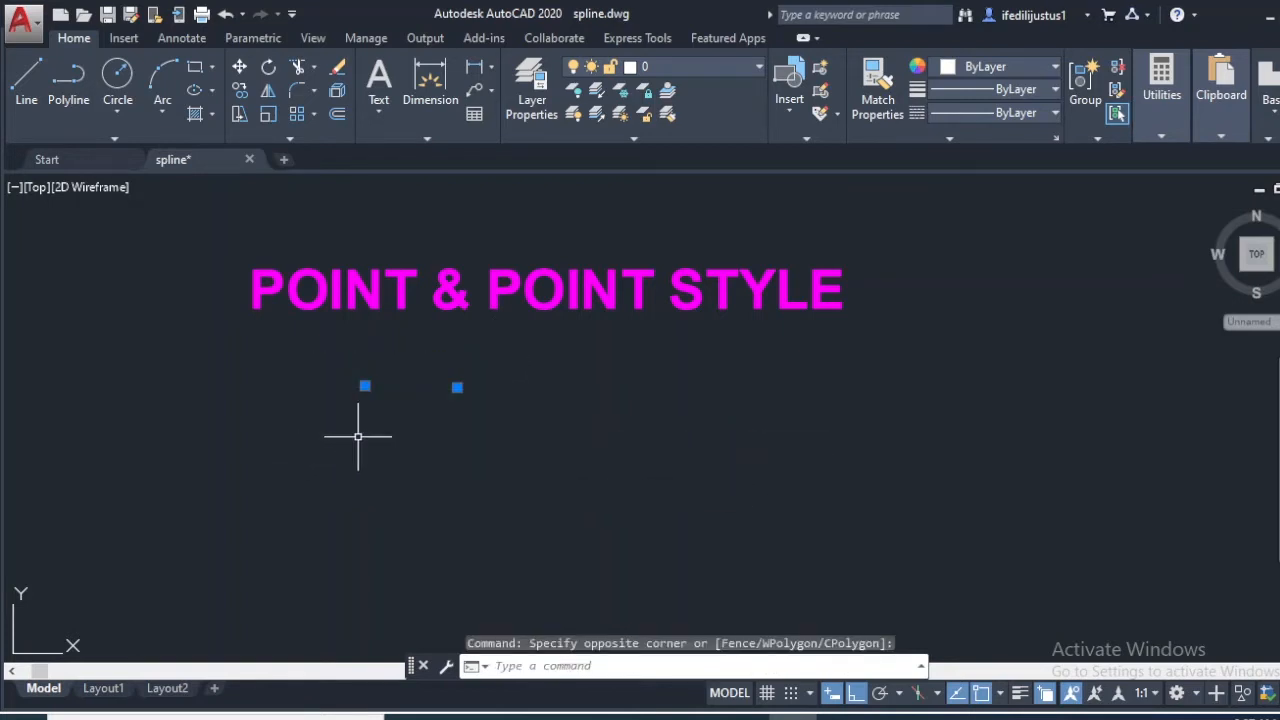
left_click(336, 67)
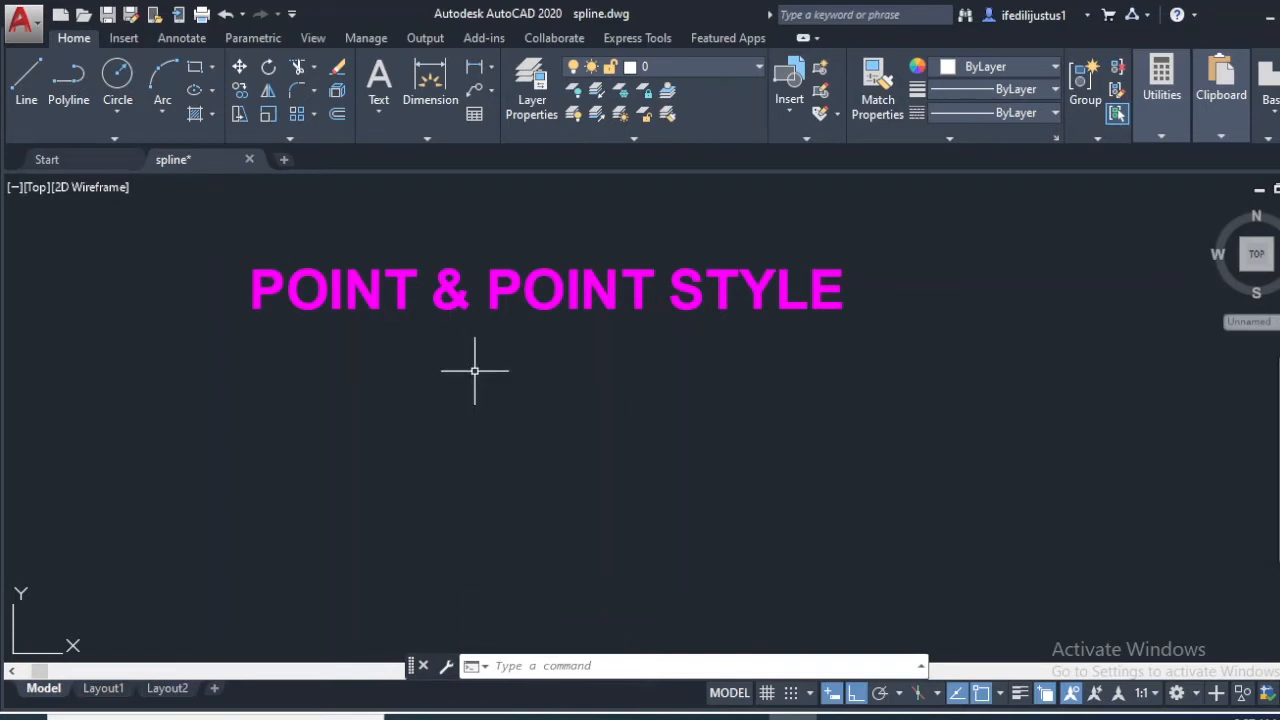
Step: Scatter sixteen points below the POINT & POINT STYLE heading with the Multiple Points command
left_click(125, 139)
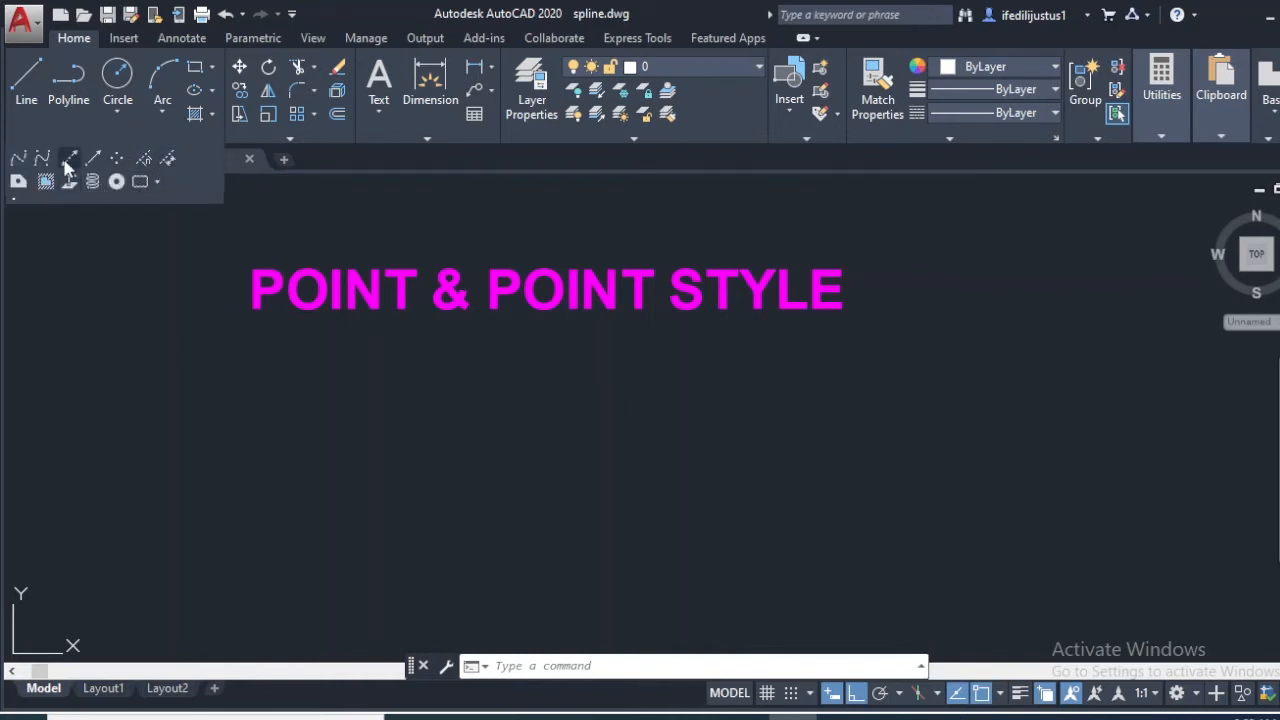
left_click(117, 160)
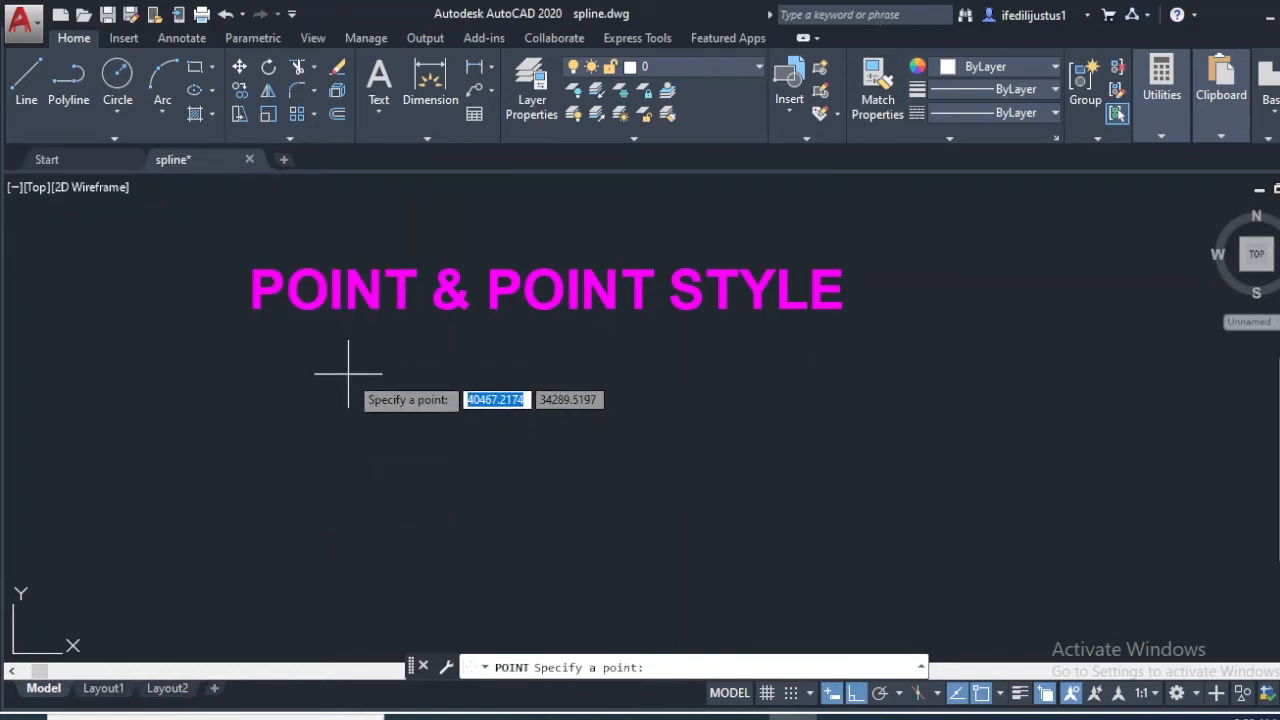
left_click(316, 403)
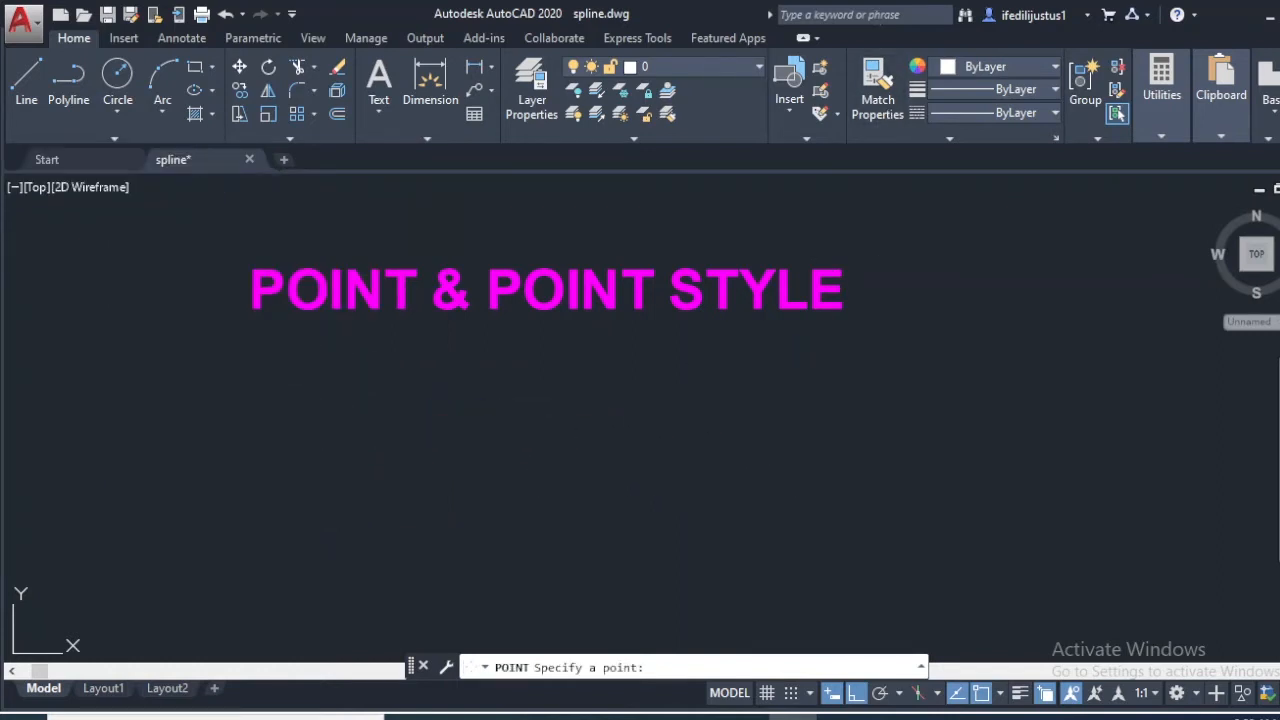
left_click(423, 359)
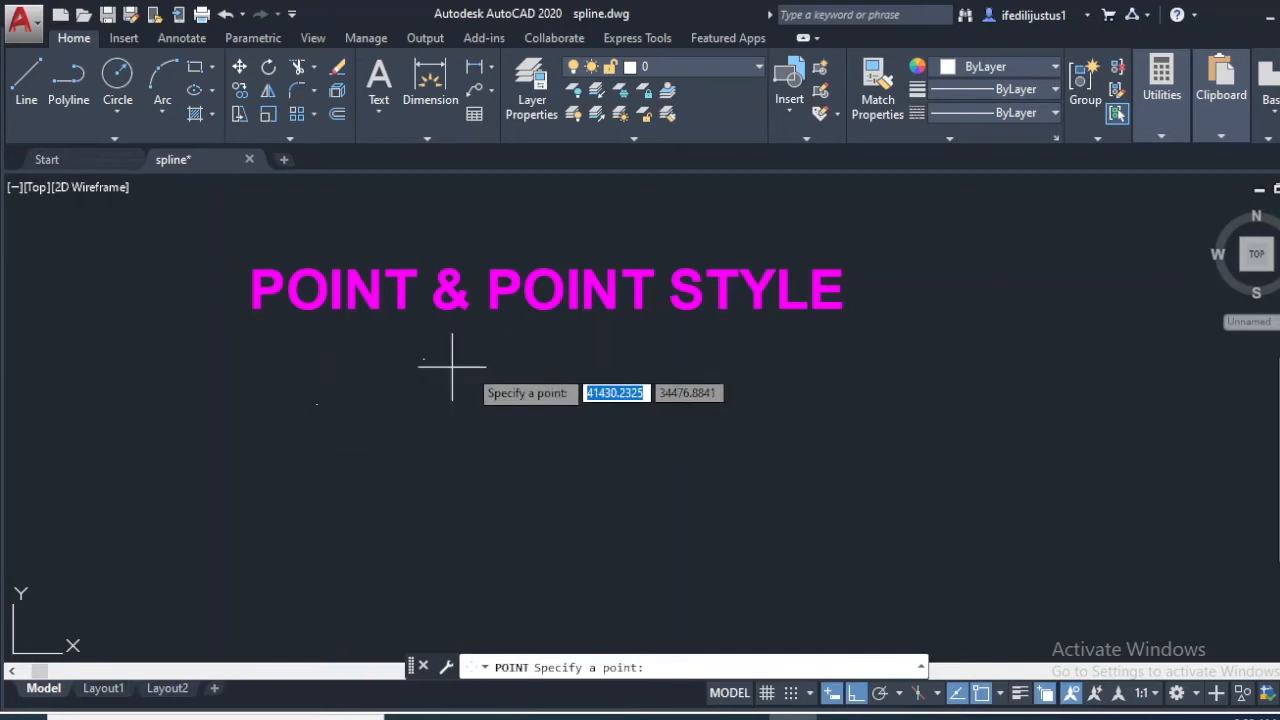
left_click(528, 363)
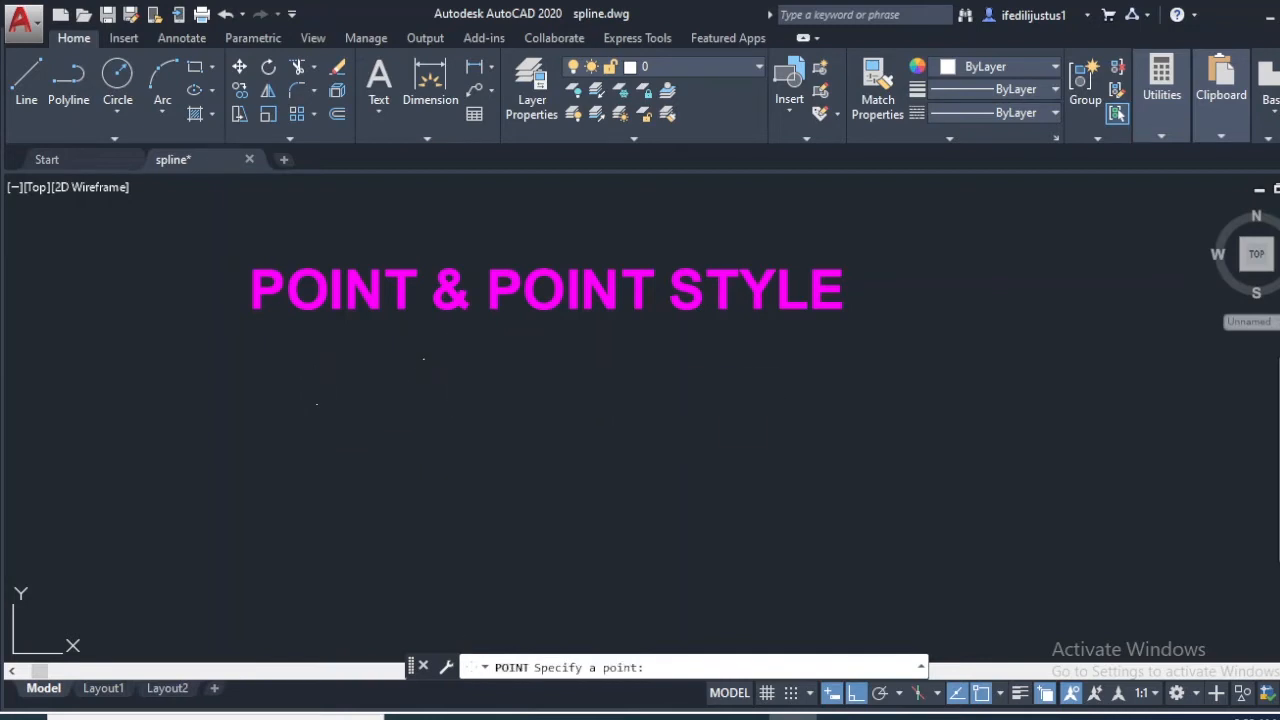
left_click(418, 430)
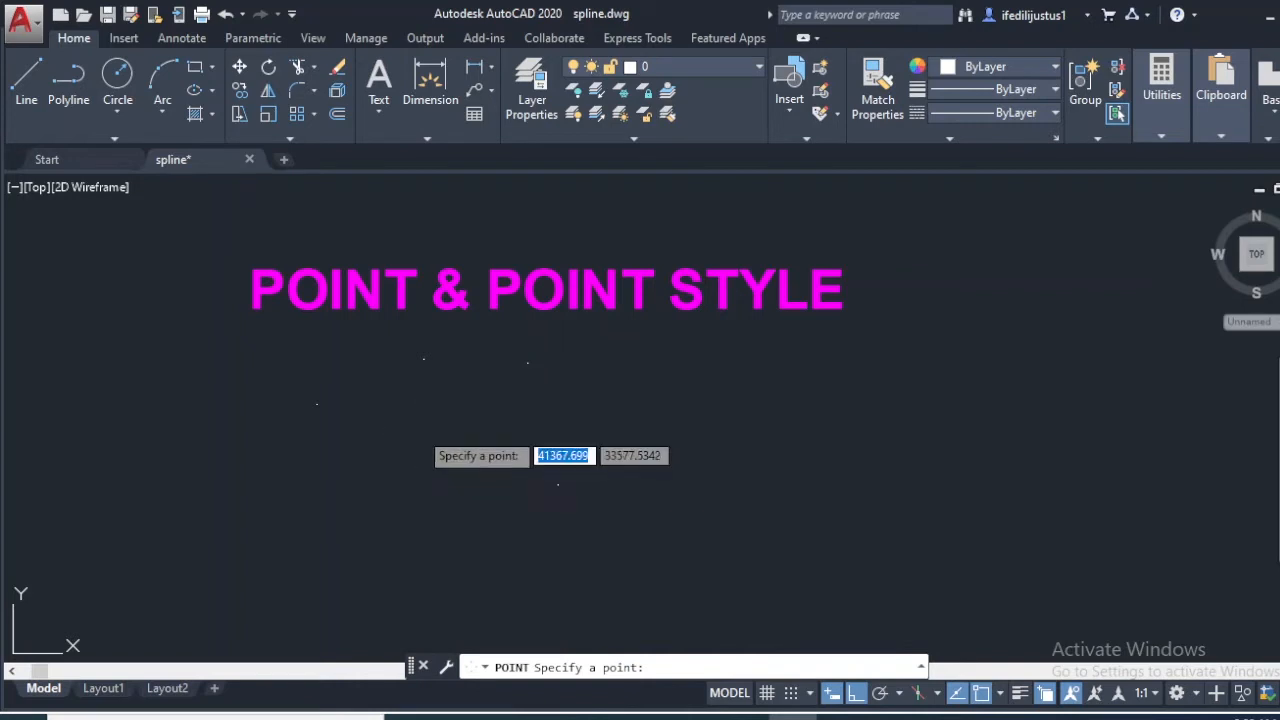
left_click(328, 512)
left_click(546, 500)
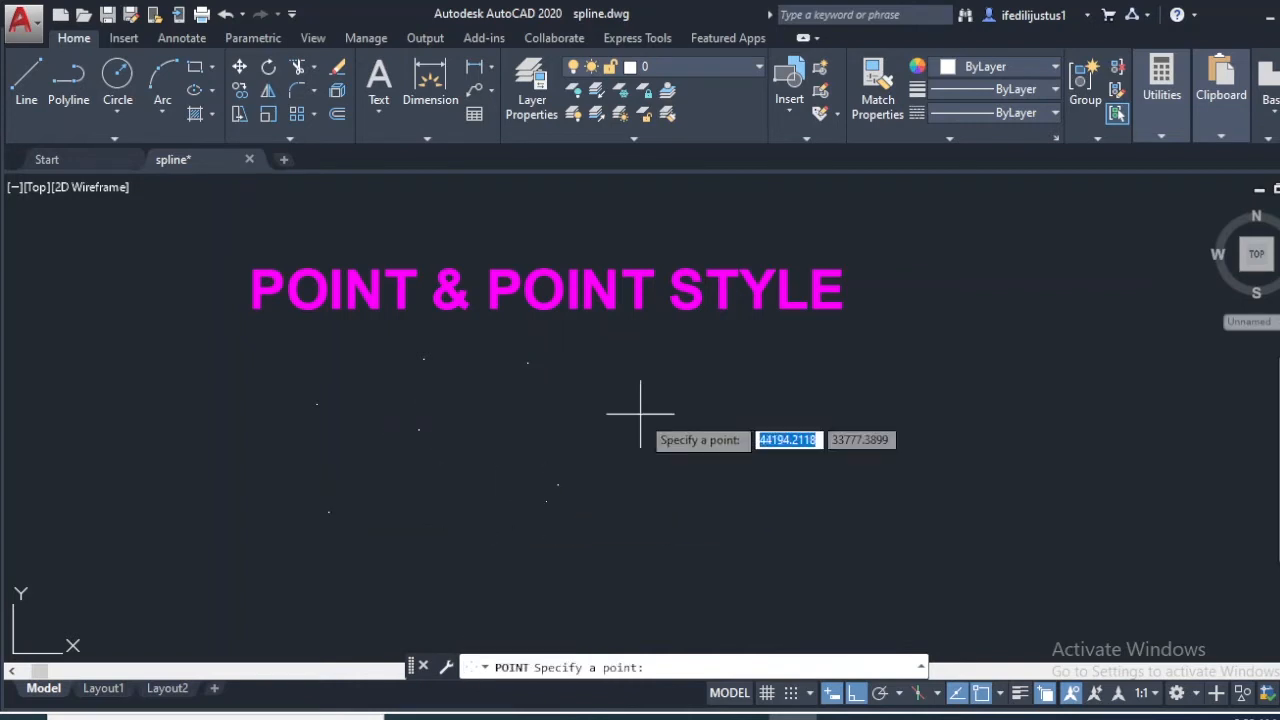
left_click(640, 414)
left_click(503, 416)
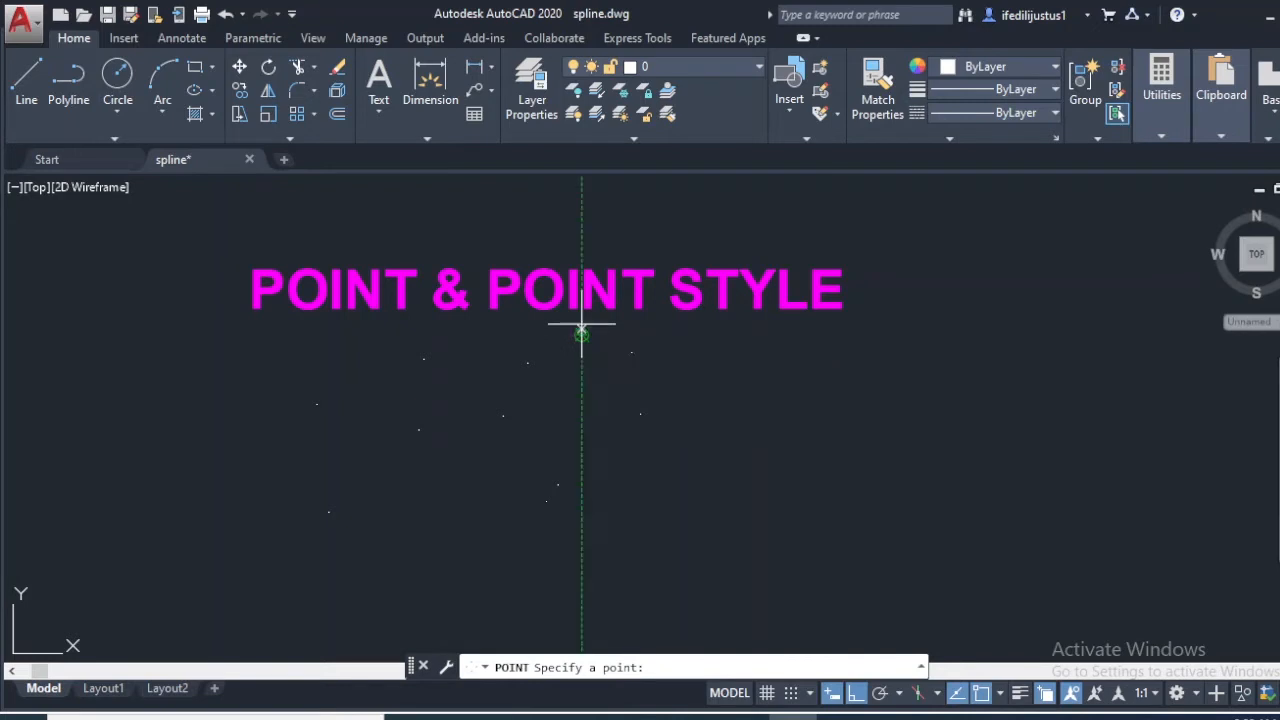
left_click(485, 335)
left_click(340, 343)
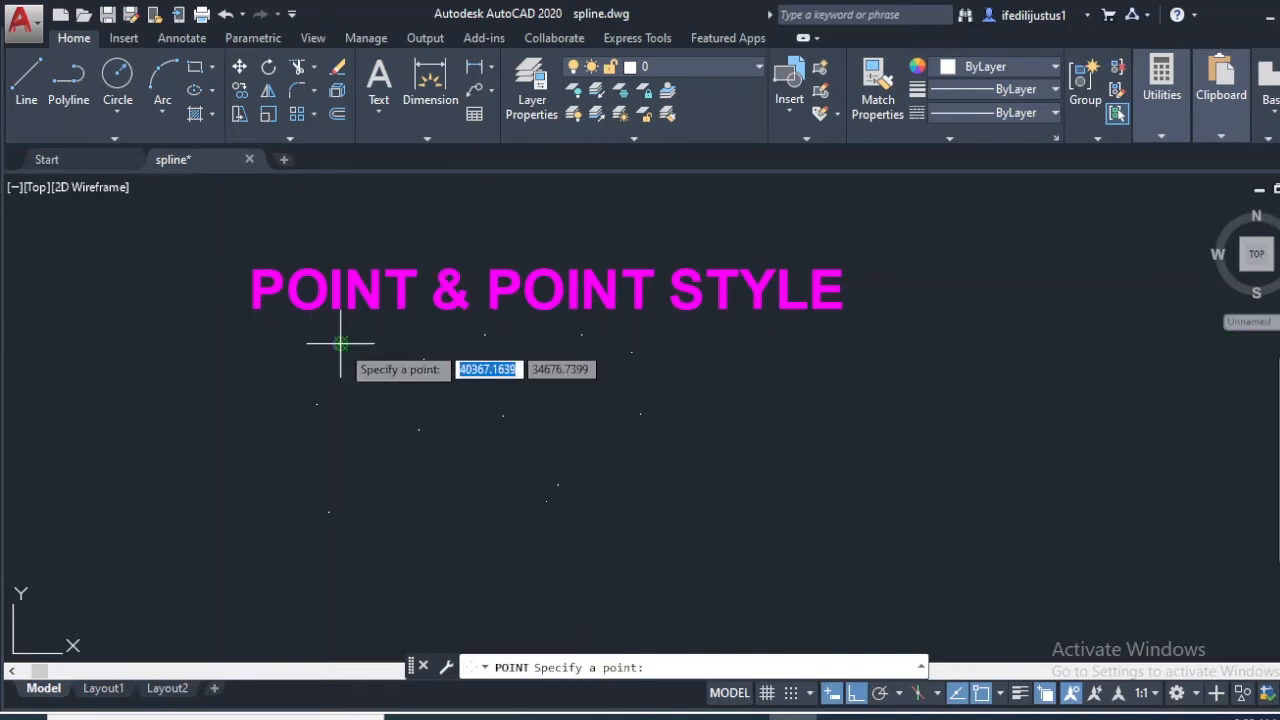
left_click(288, 369)
left_click(418, 432)
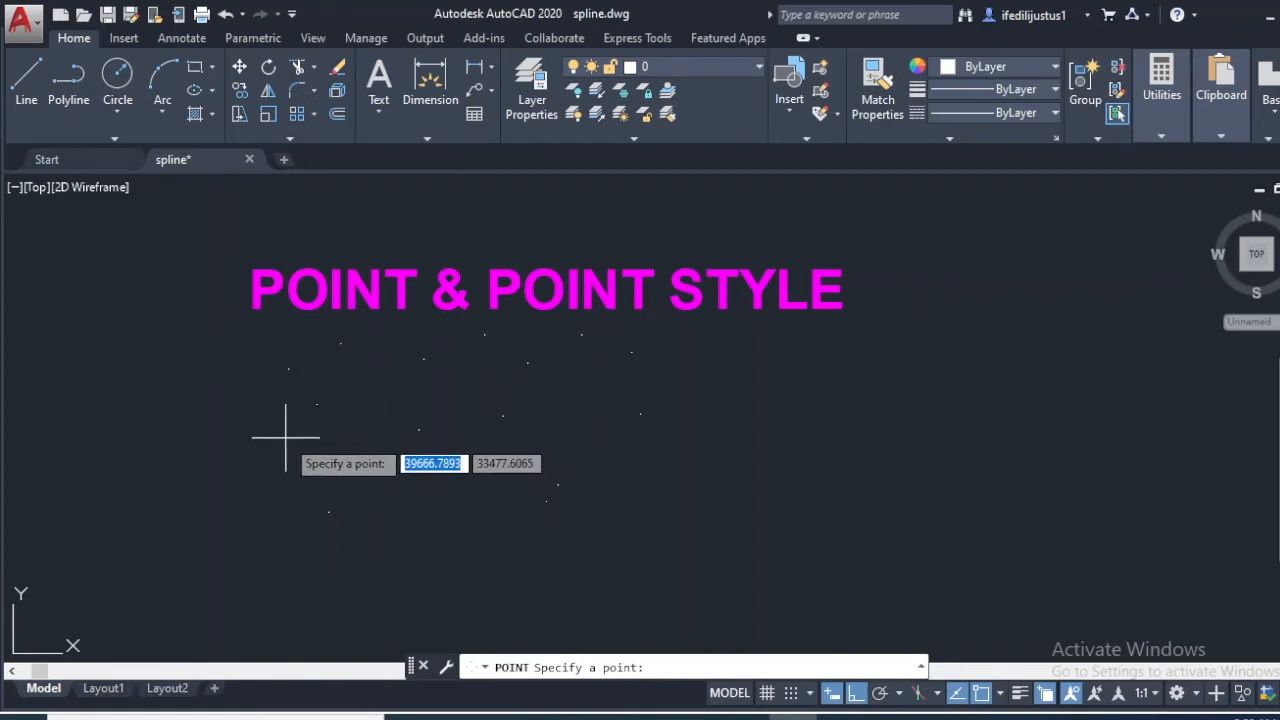
left_click(287, 429)
left_click(562, 440)
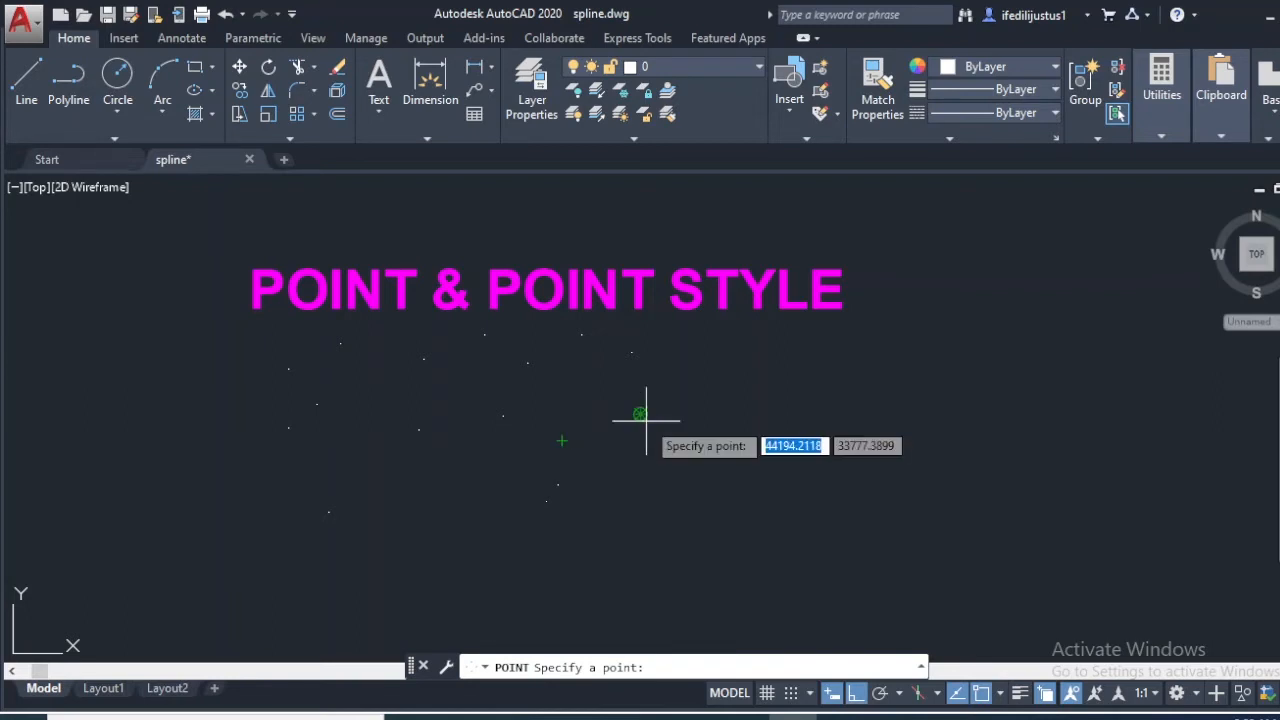
key("Escape")
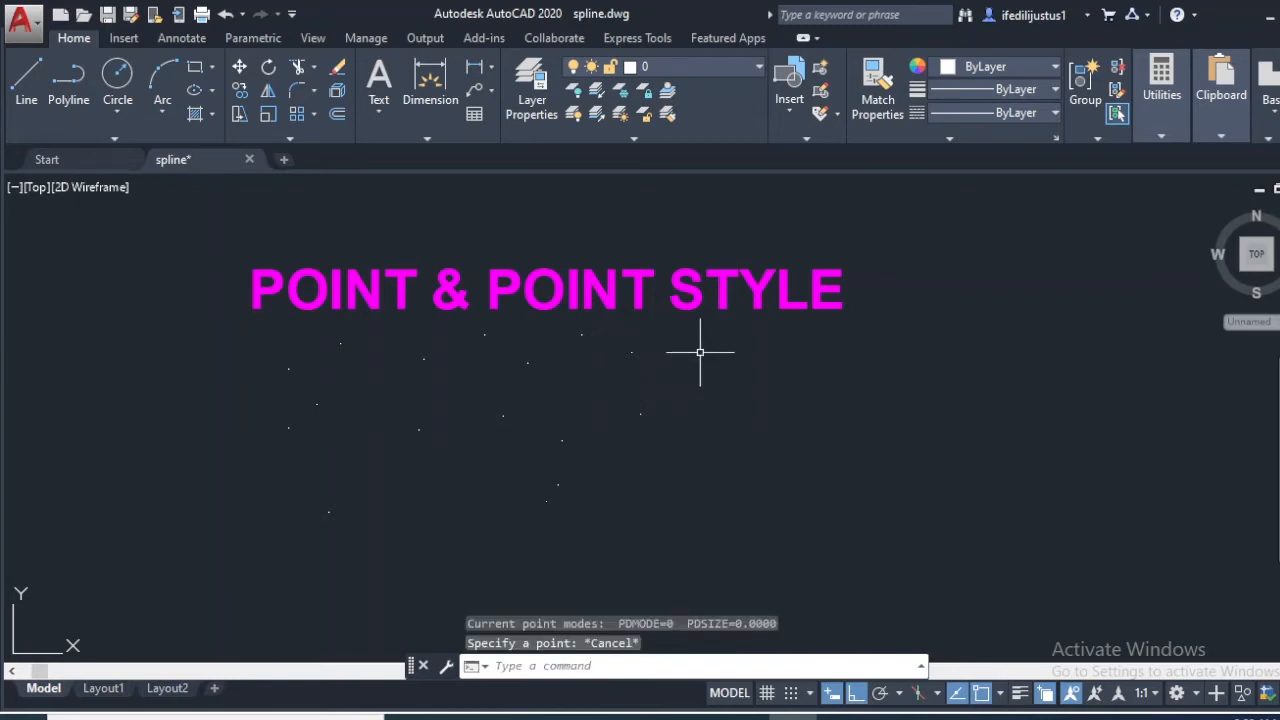
Step: Select all the scattered points to check where they lie, and clear the selection
left_click(746, 318)
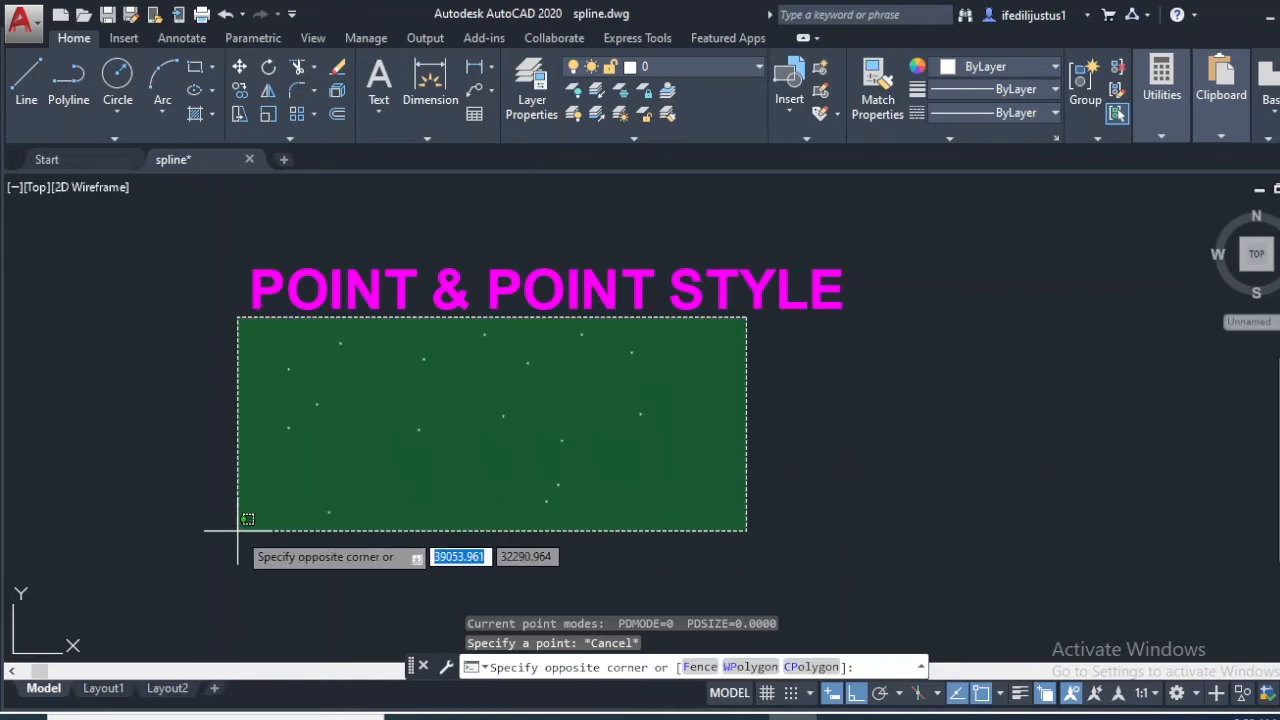
left_click(236, 556)
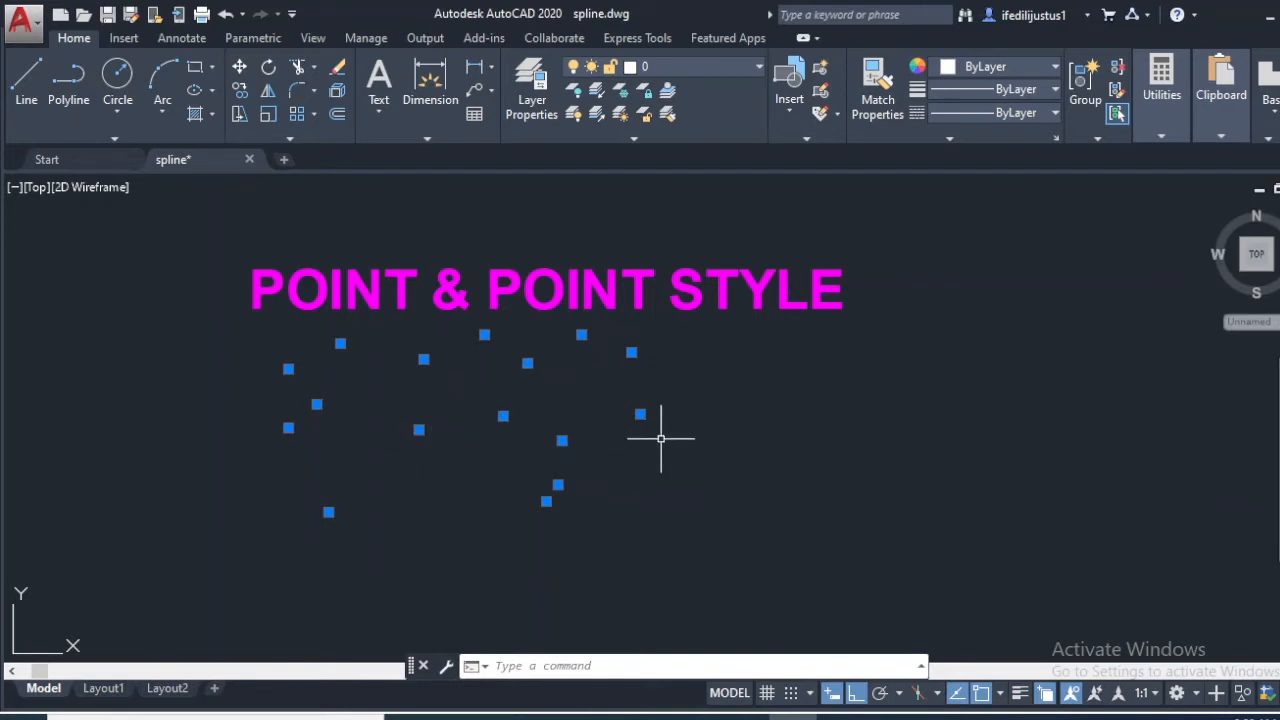
left_click(714, 381)
key("Escape")
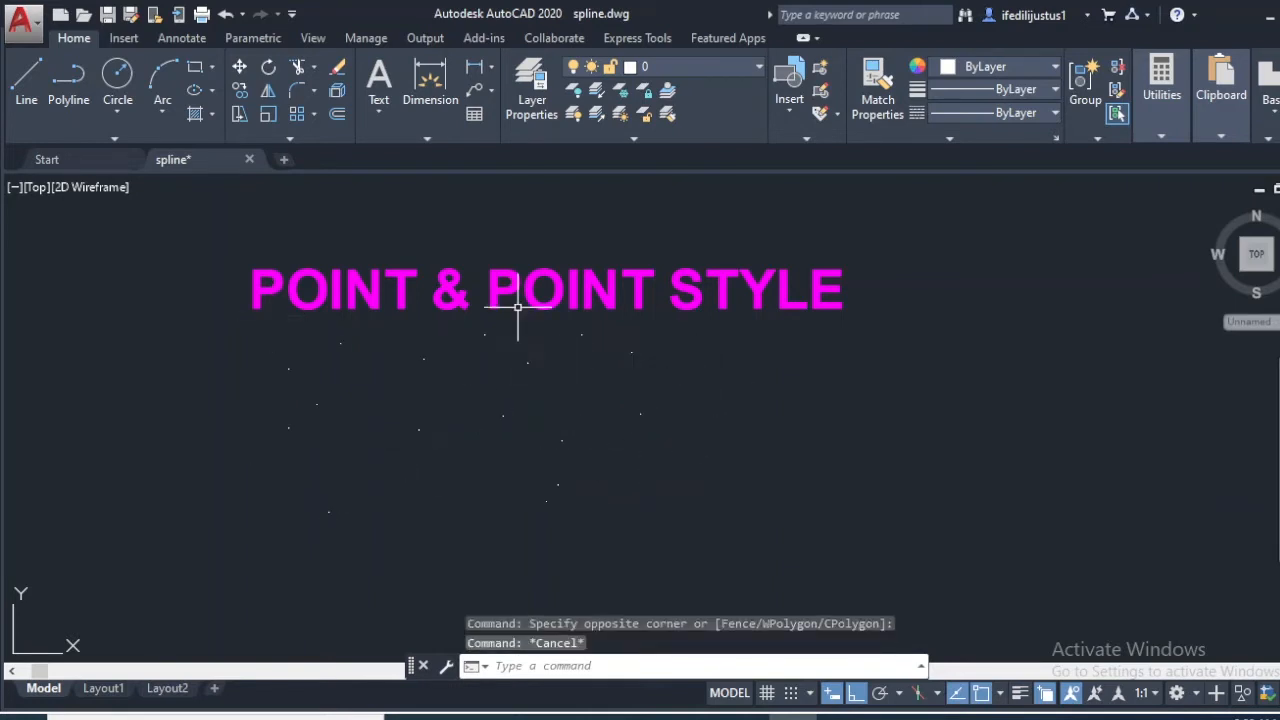
left_click(684, 322)
left_click(167, 562)
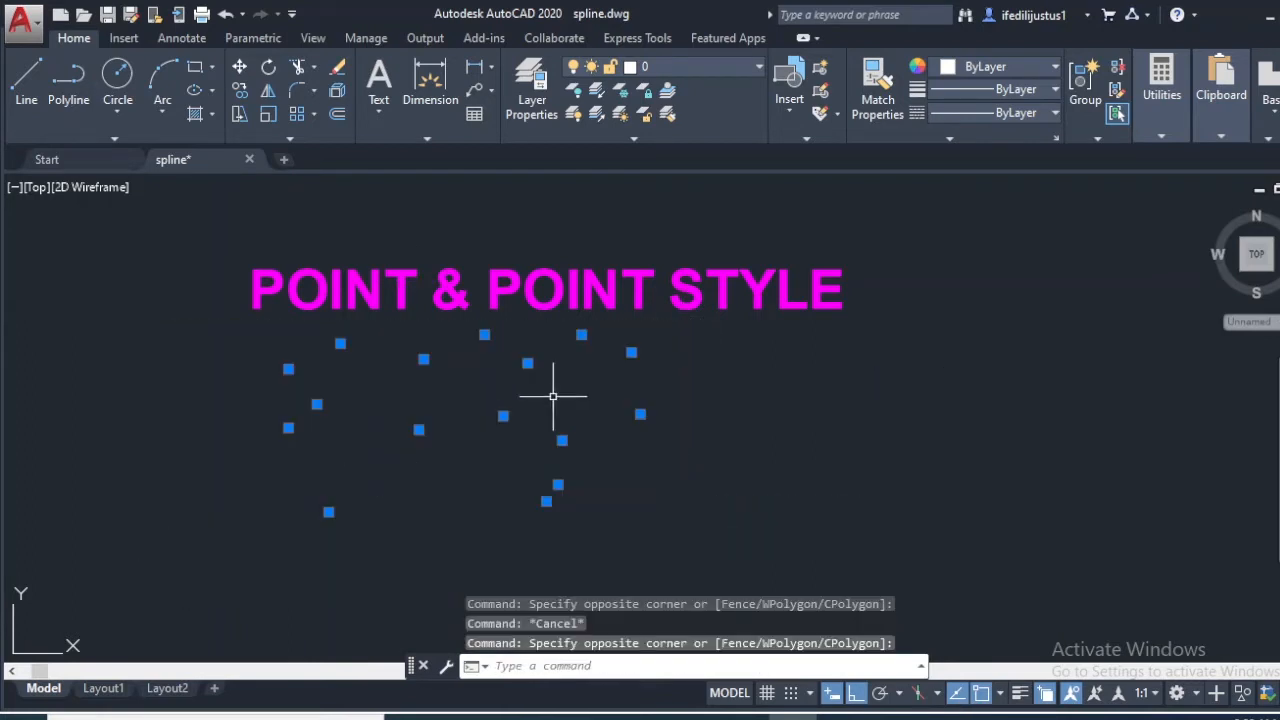
key("Escape")
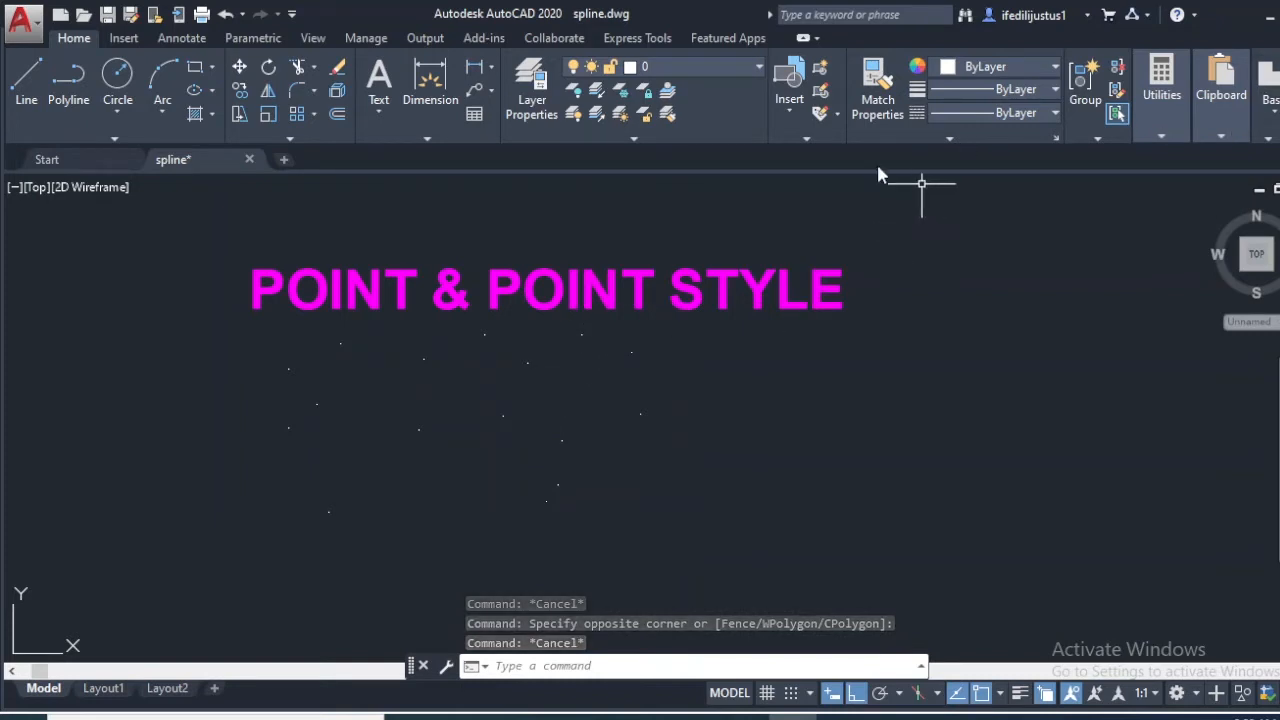
Step: Set the point style to the circle with a plus-shaped cross through it
left_click(1160, 130)
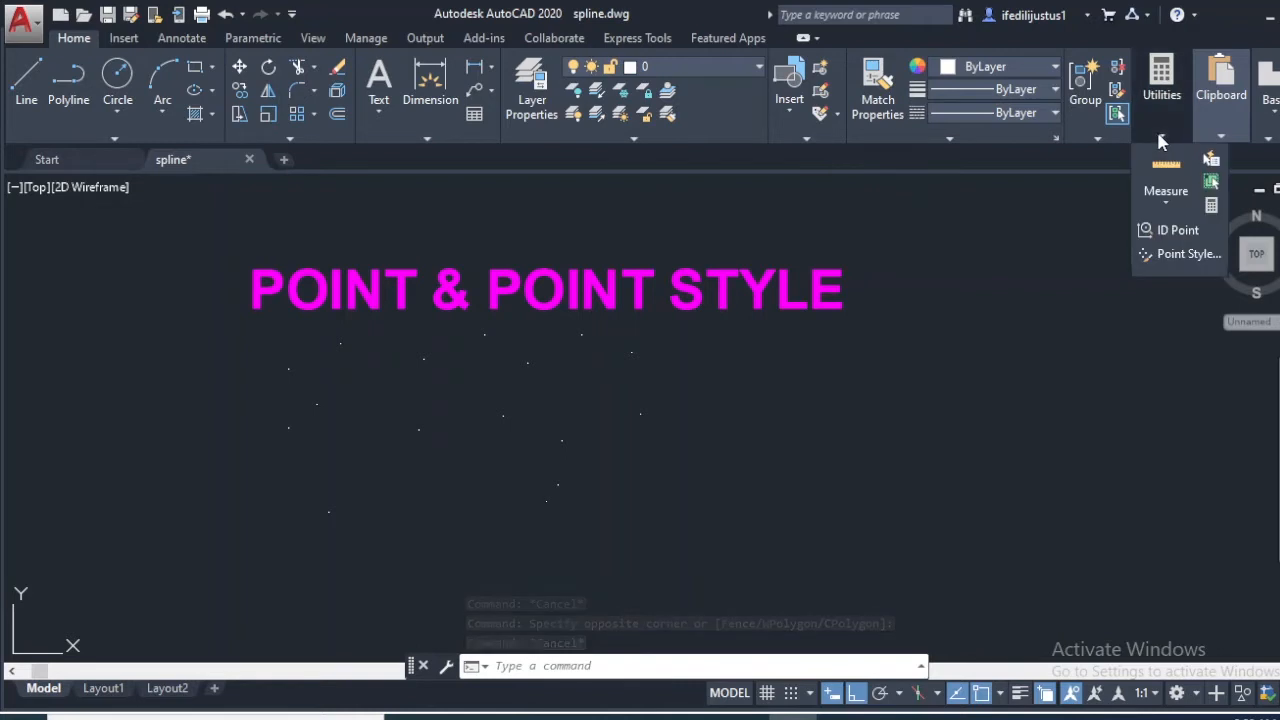
left_click(1190, 255)
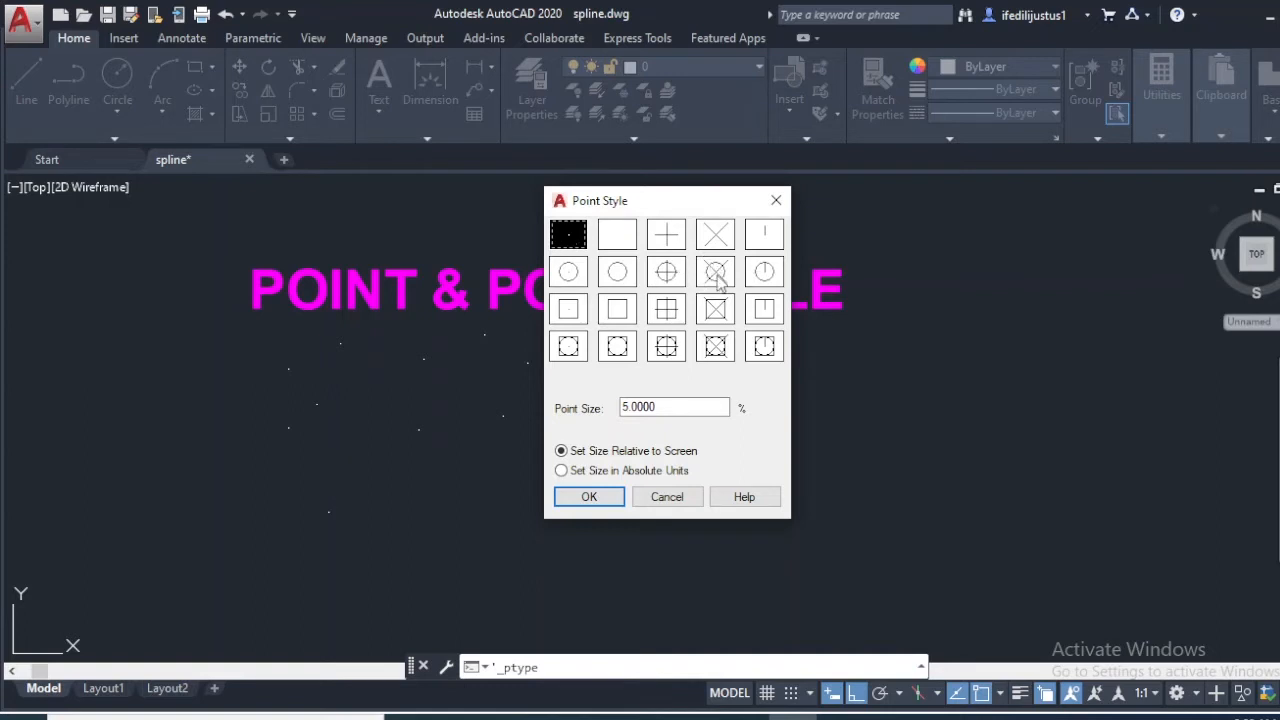
left_click(665, 275)
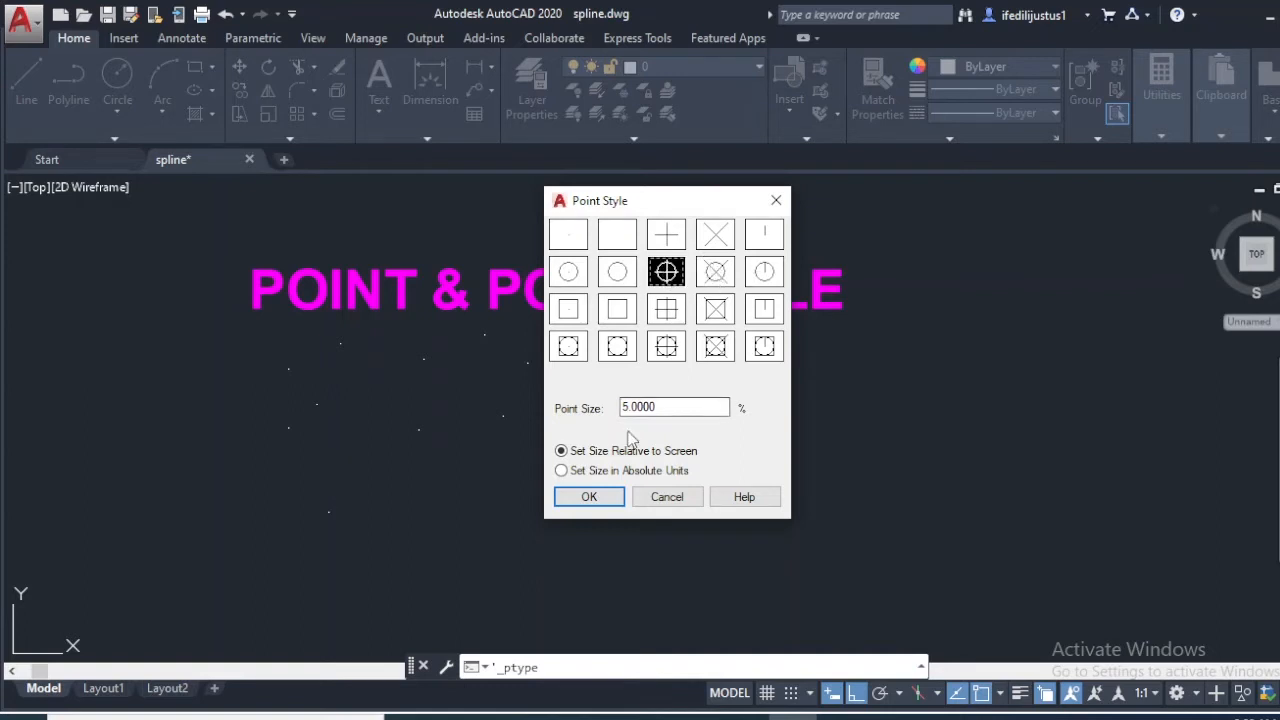
left_click(589, 498)
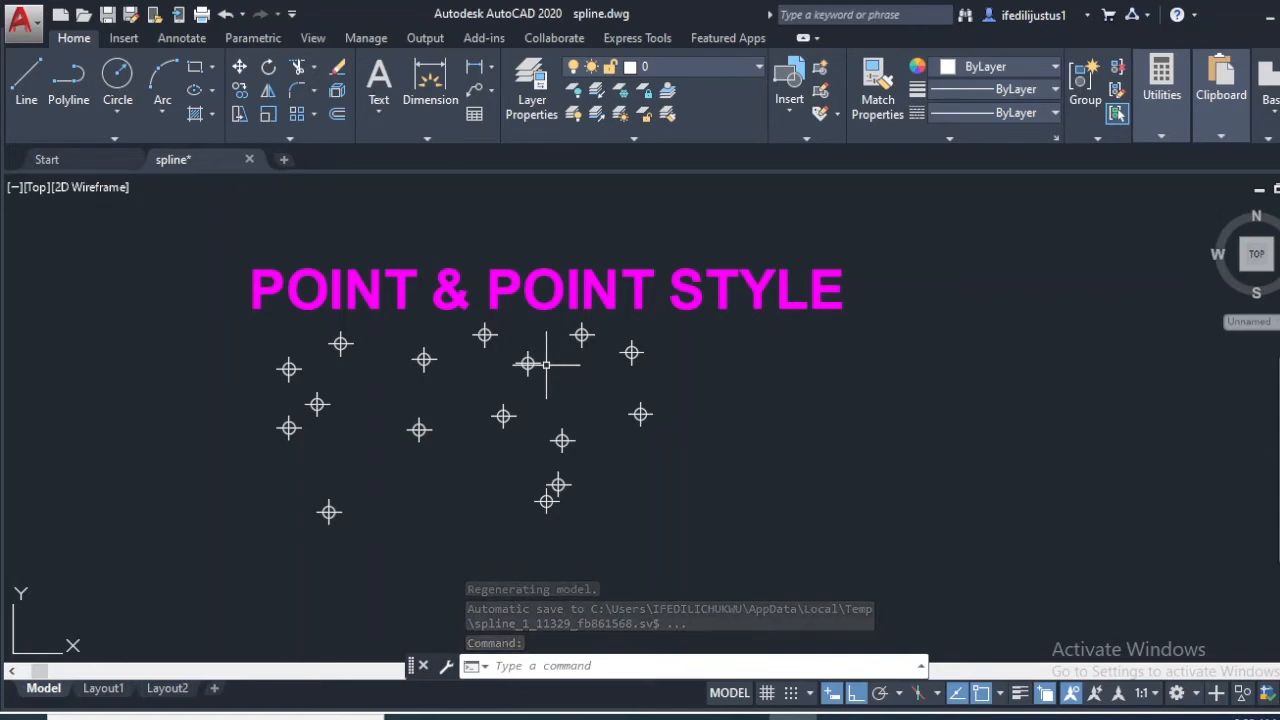
Step: Examine the restyled points at different zoom levels and look over the neighbouring exercises from SPLINE to STRETCH
scroll(420, 393, "down", 2)
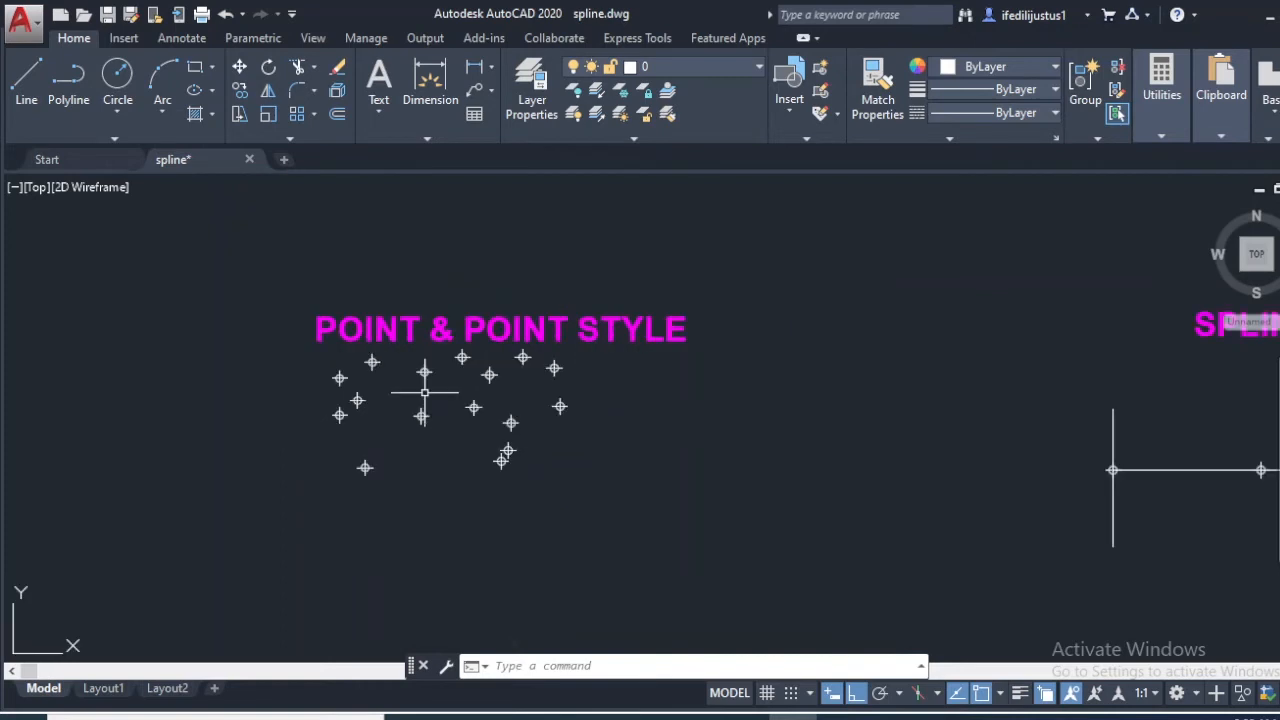
left_click(1161, 136)
scroll(363, 463, "down", 2)
scroll(508, 404, "up", 2)
scroll(508, 404, "down", 4)
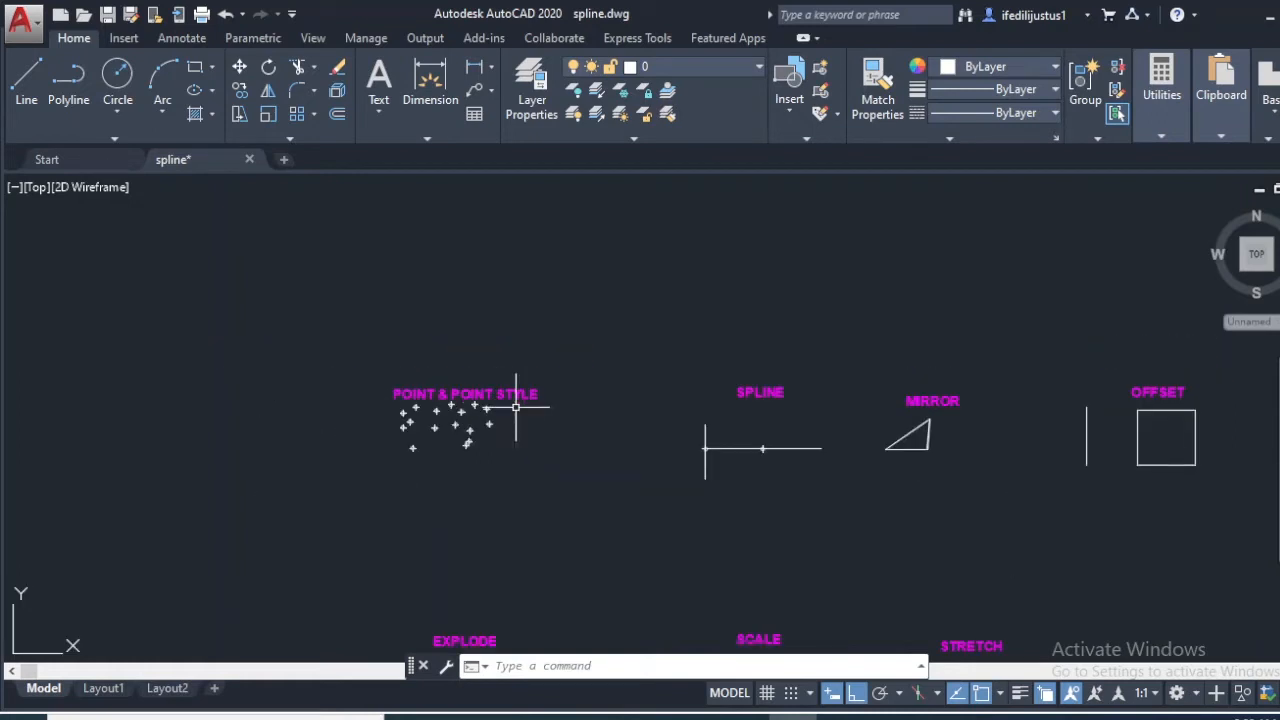
scroll(507, 430, "up", 2)
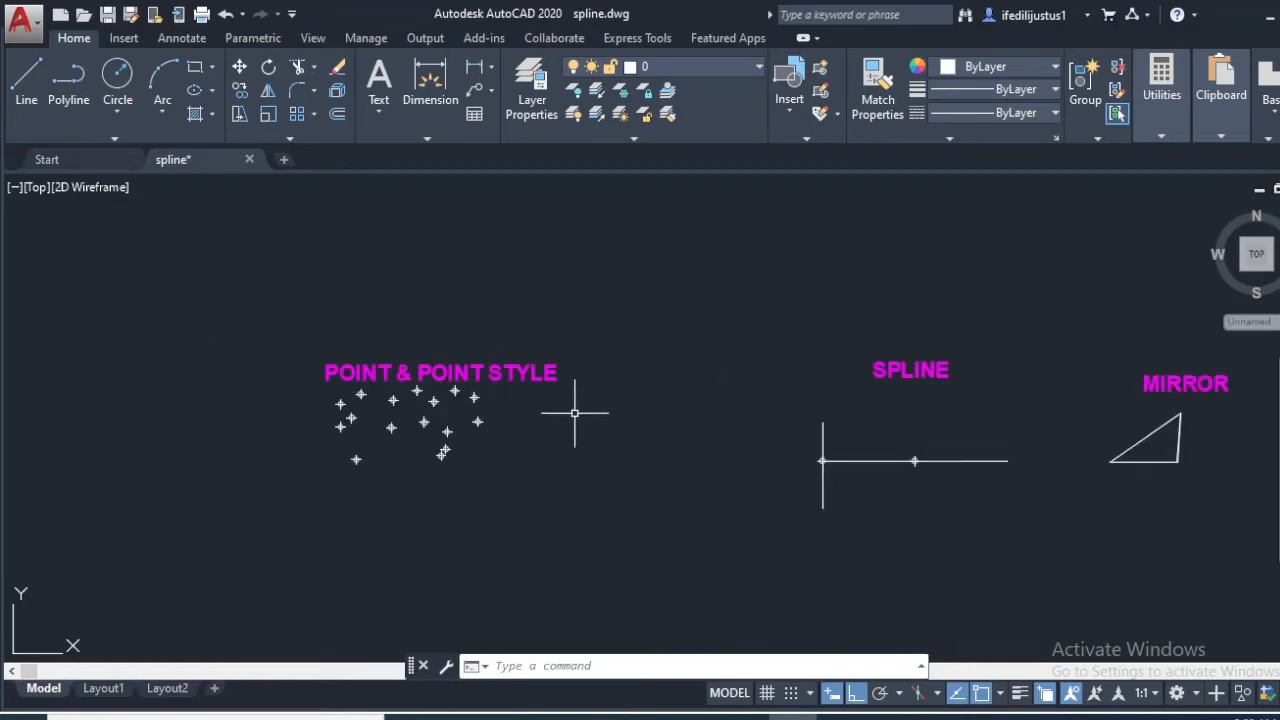
scroll(483, 421, "down", 2)
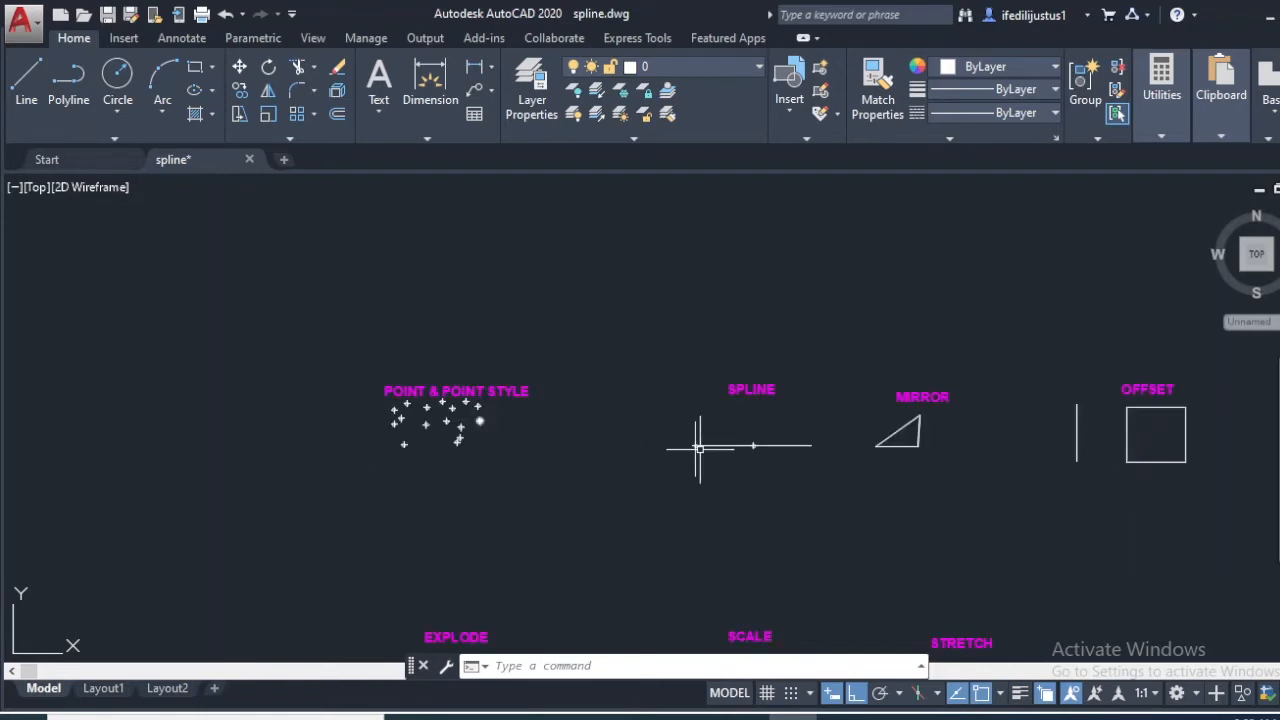
scroll(833, 449, "up", 4)
middle_click(833, 449)
middle_click(833, 449)
scroll(708, 336, "up", 2)
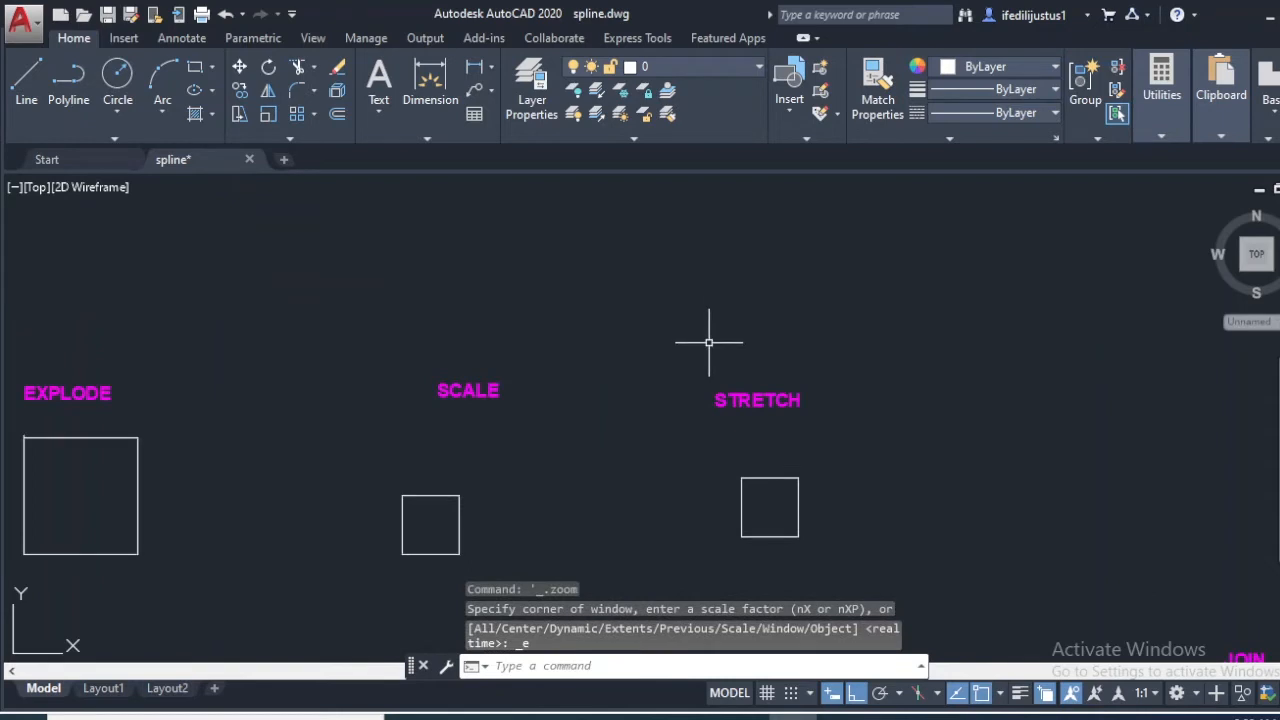
Step: Delete the two points on the horizontal axis of the SPLINE exercise
scroll(708, 336, "down", 4)
scroll(663, 281, "up", 4)
scroll(660, 300, "up", 4)
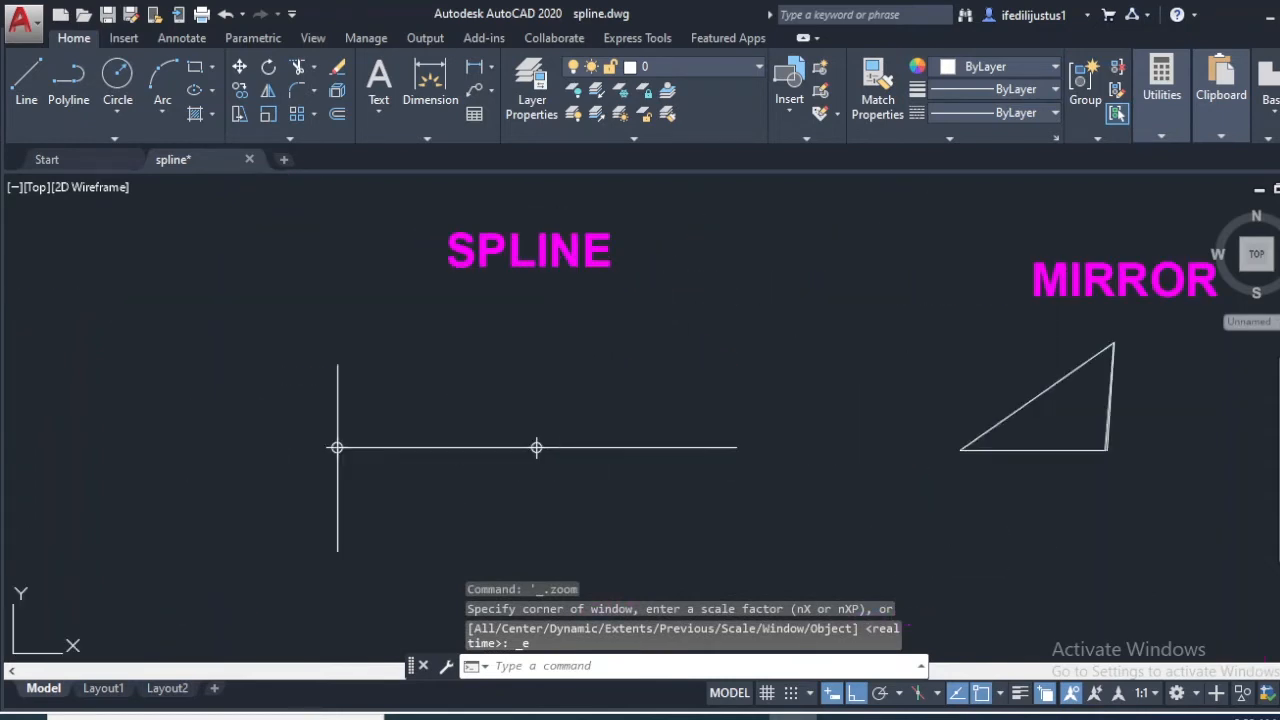
scroll(709, 423, "up", 2)
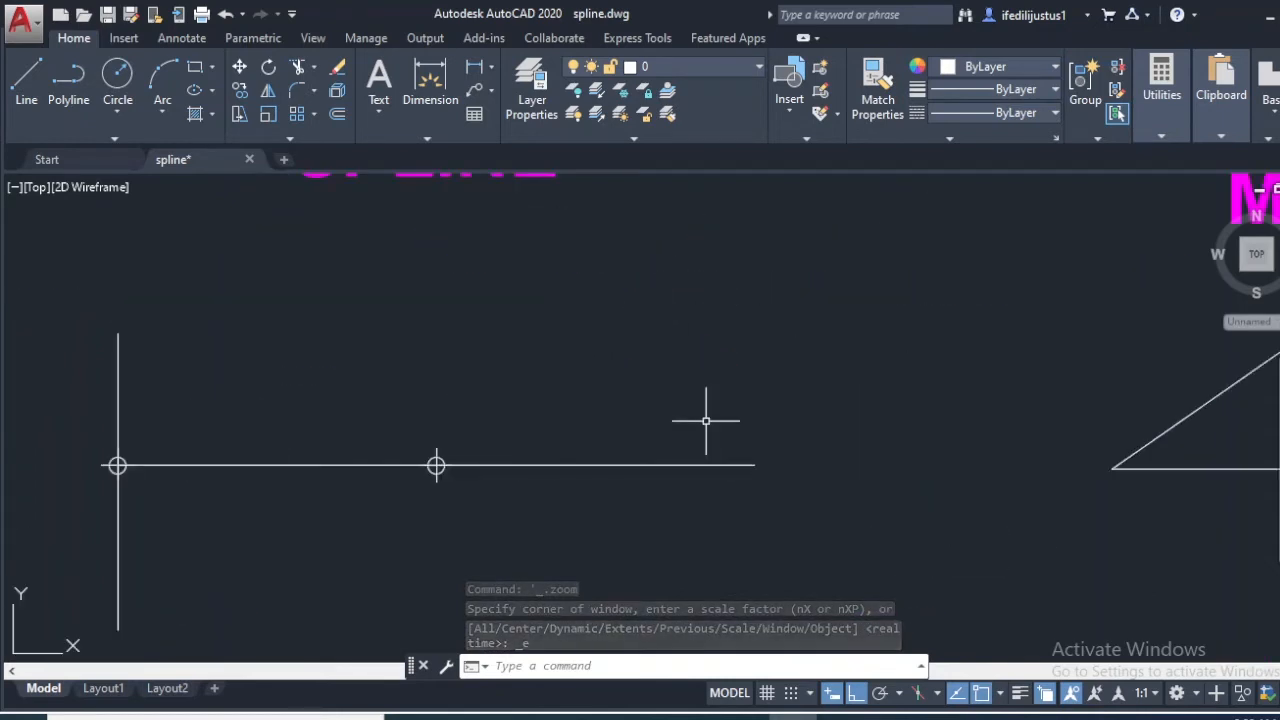
left_click(437, 464)
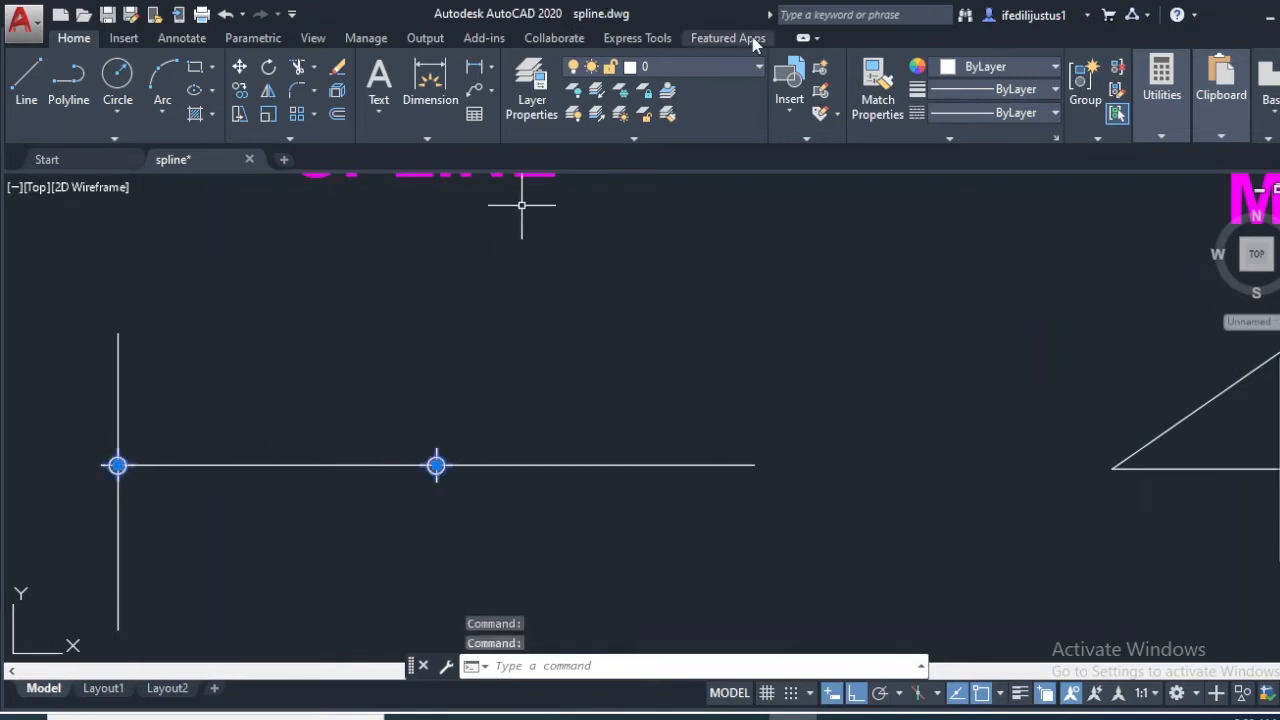
key("Delete")
scroll(653, 257, "down", 4)
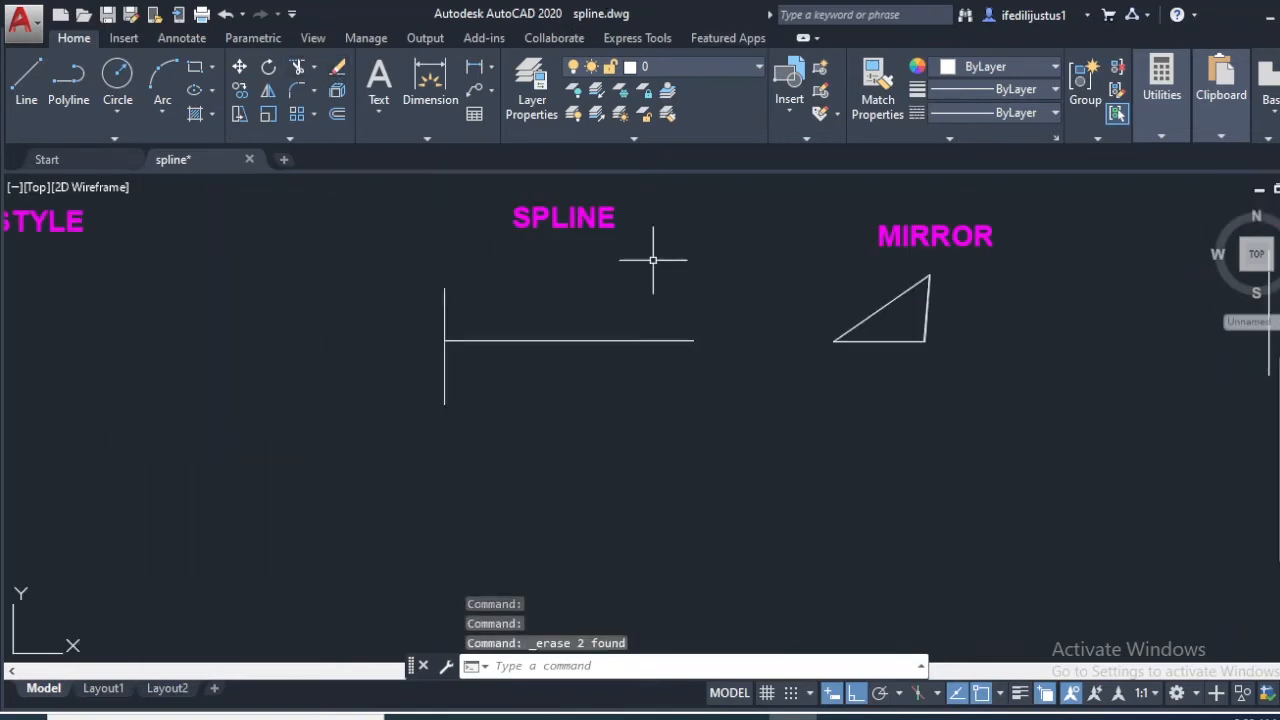
Step: Place eight points in a wave pattern with Multiple Points, one at the SPLINE axes' intersection and seven above and below the horizontal axis
scroll(660, 182, "up", 2)
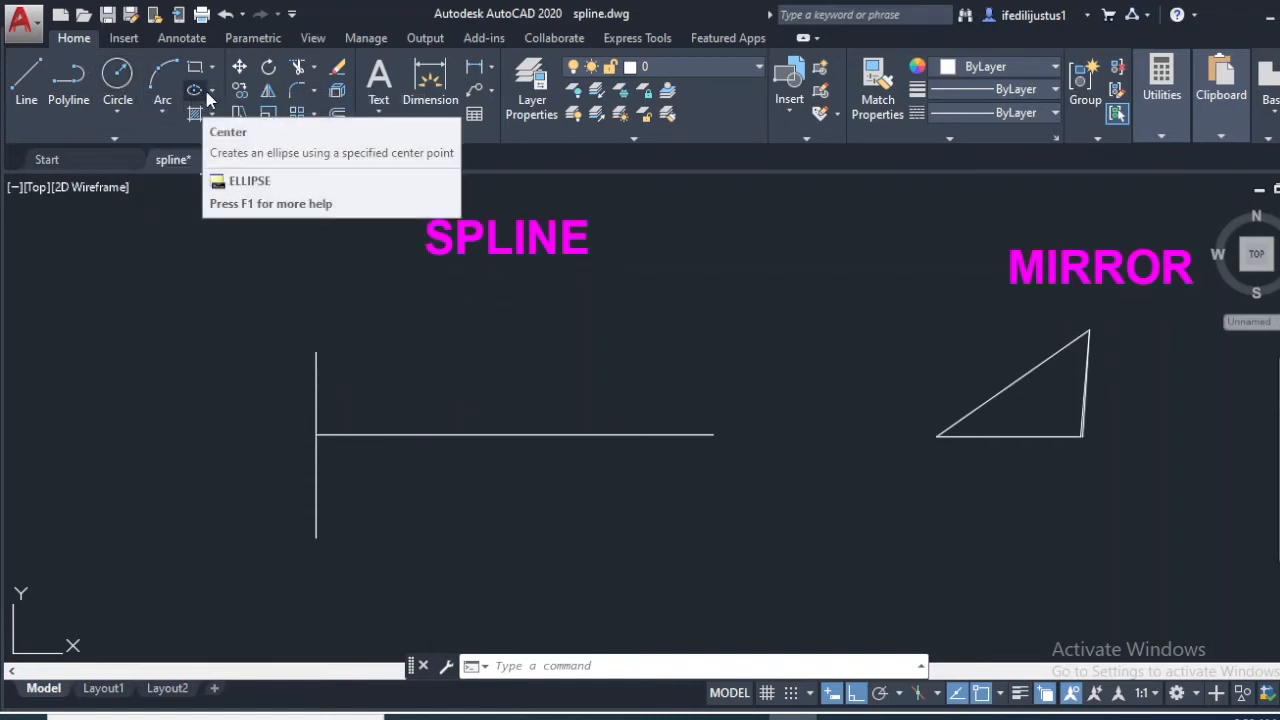
left_click(211, 92)
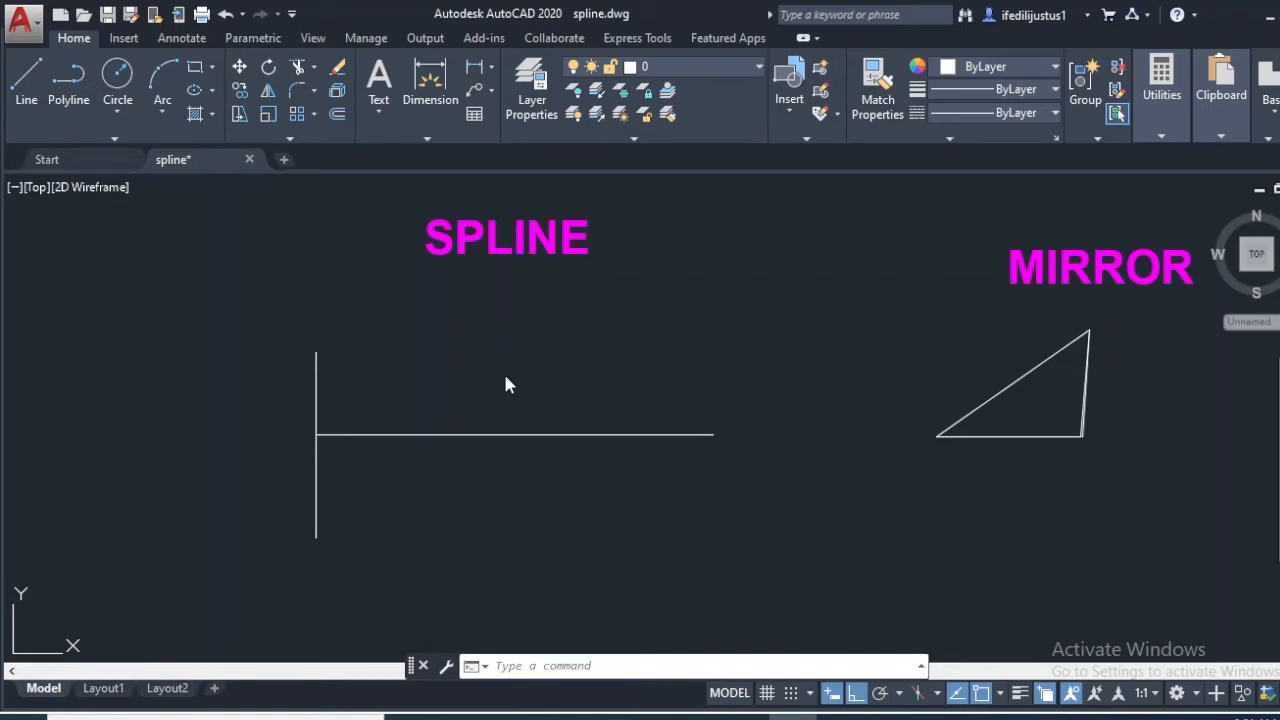
left_click(106, 138)
left_click(117, 160)
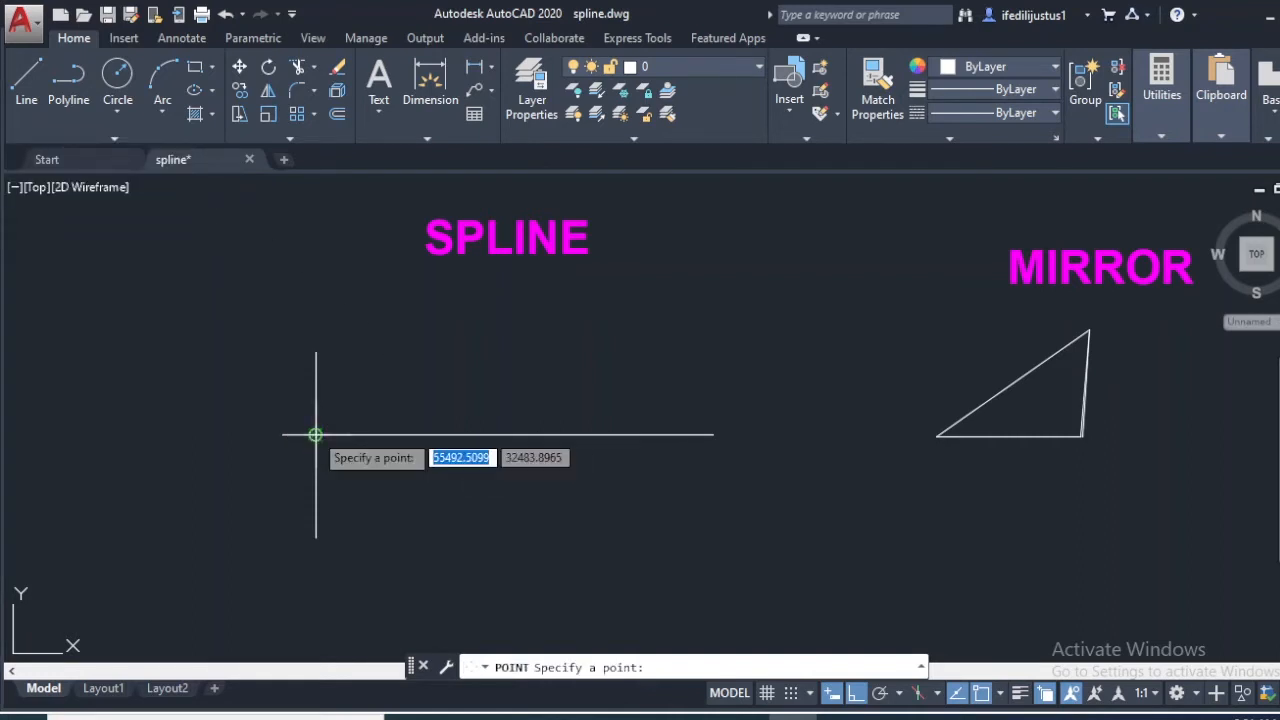
left_click(315, 436)
left_click(398, 354)
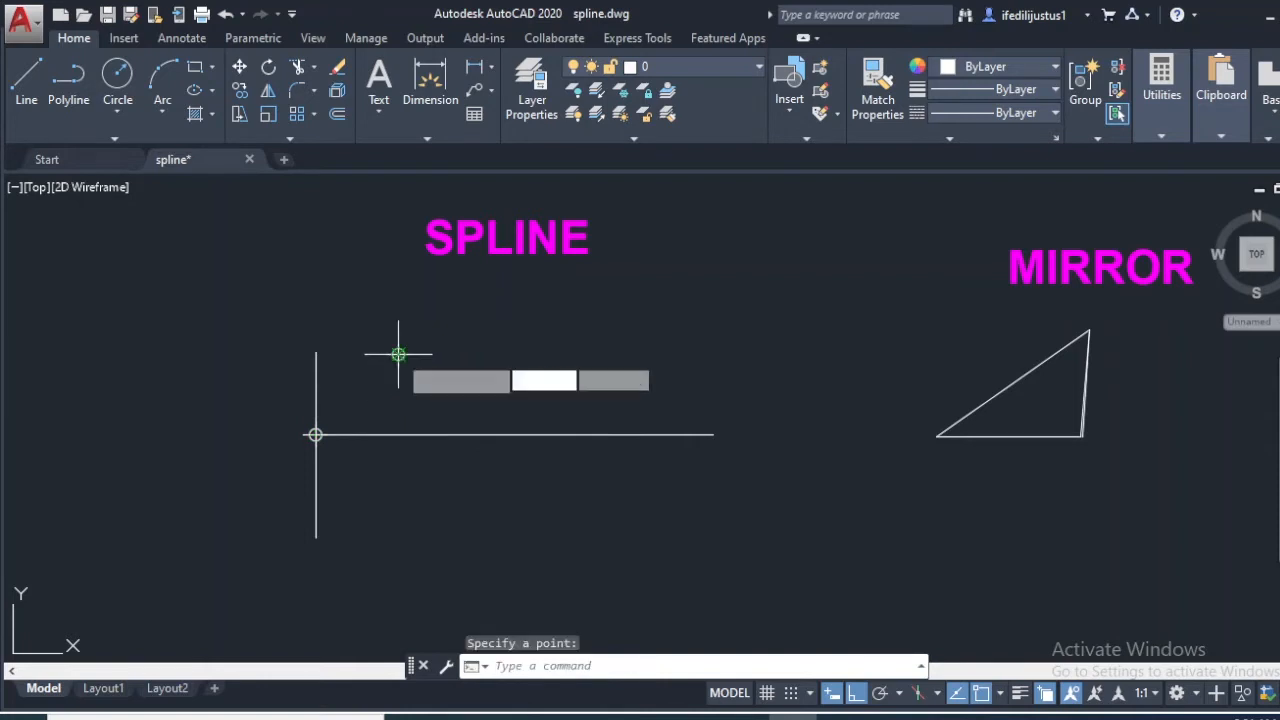
left_click(457, 400)
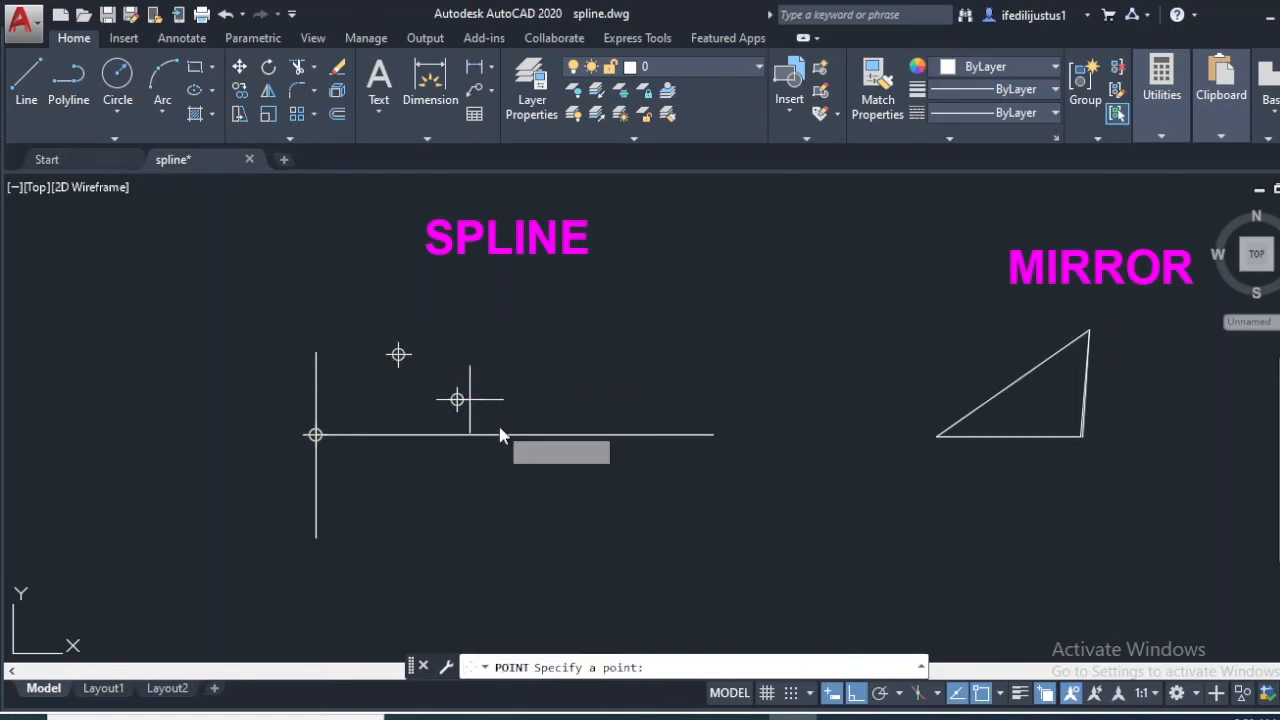
left_click(535, 462)
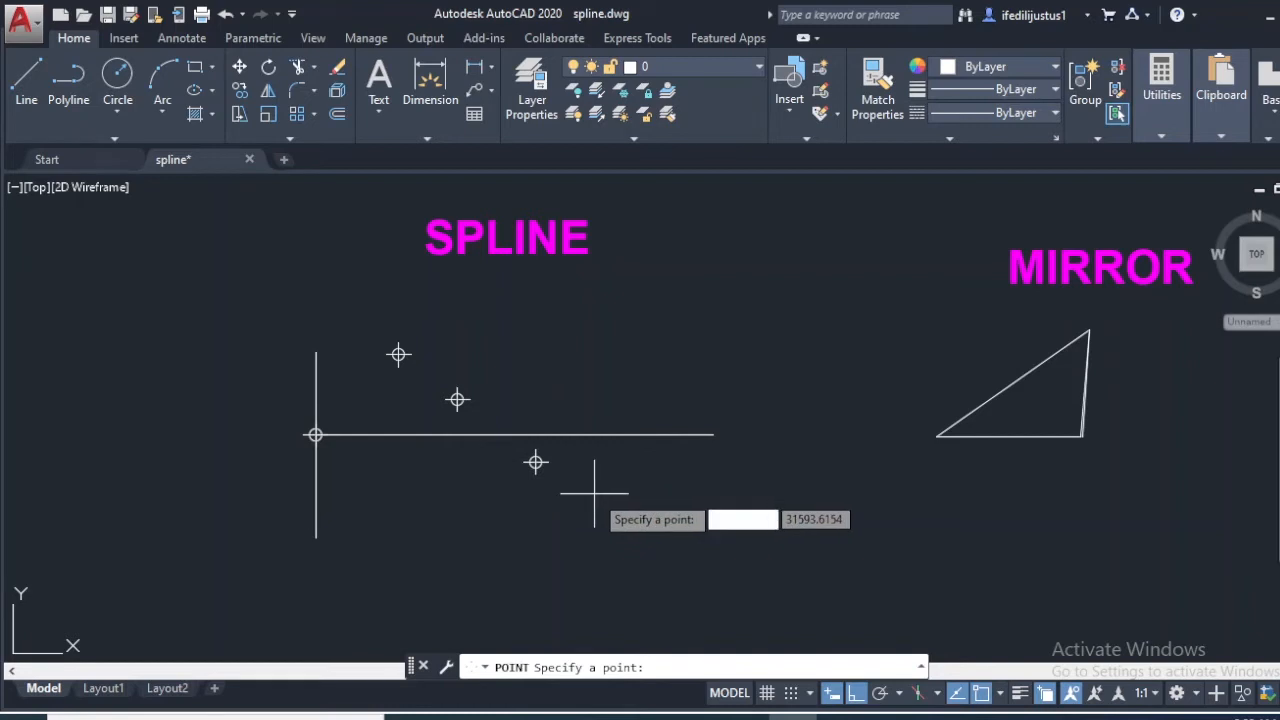
left_click(629, 511)
left_click(678, 454)
left_click(709, 371)
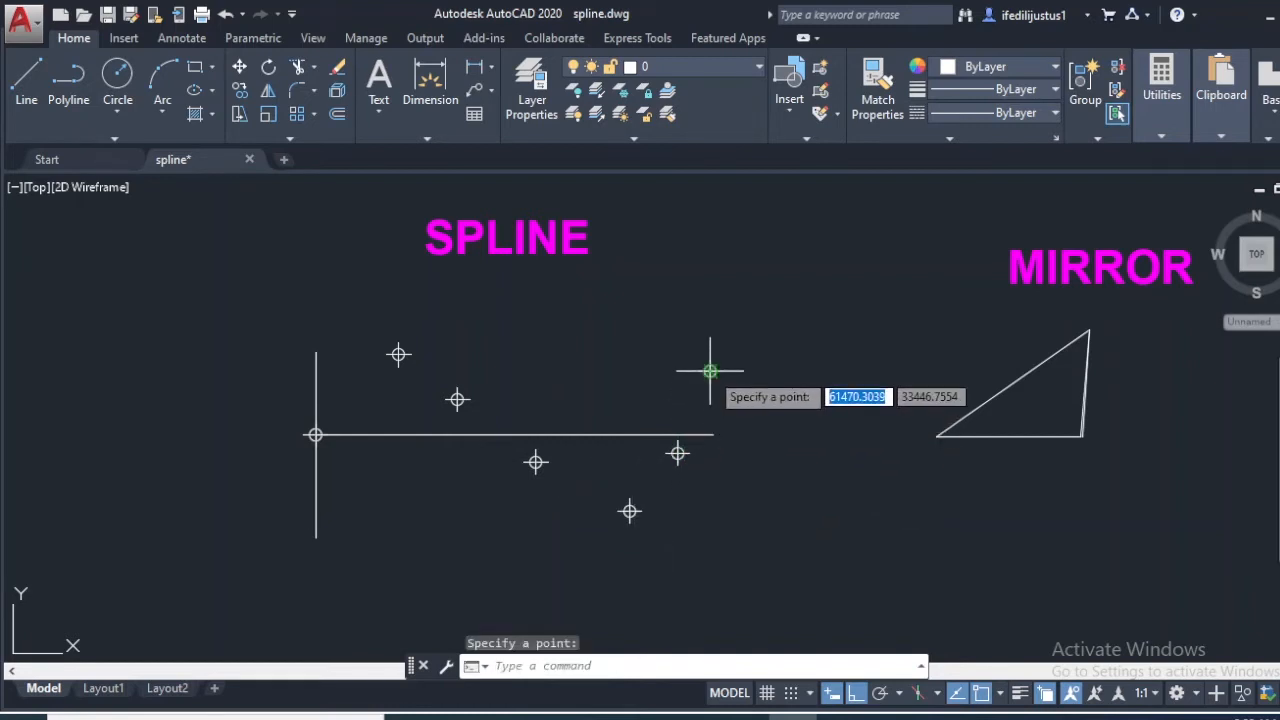
left_click(347, 386)
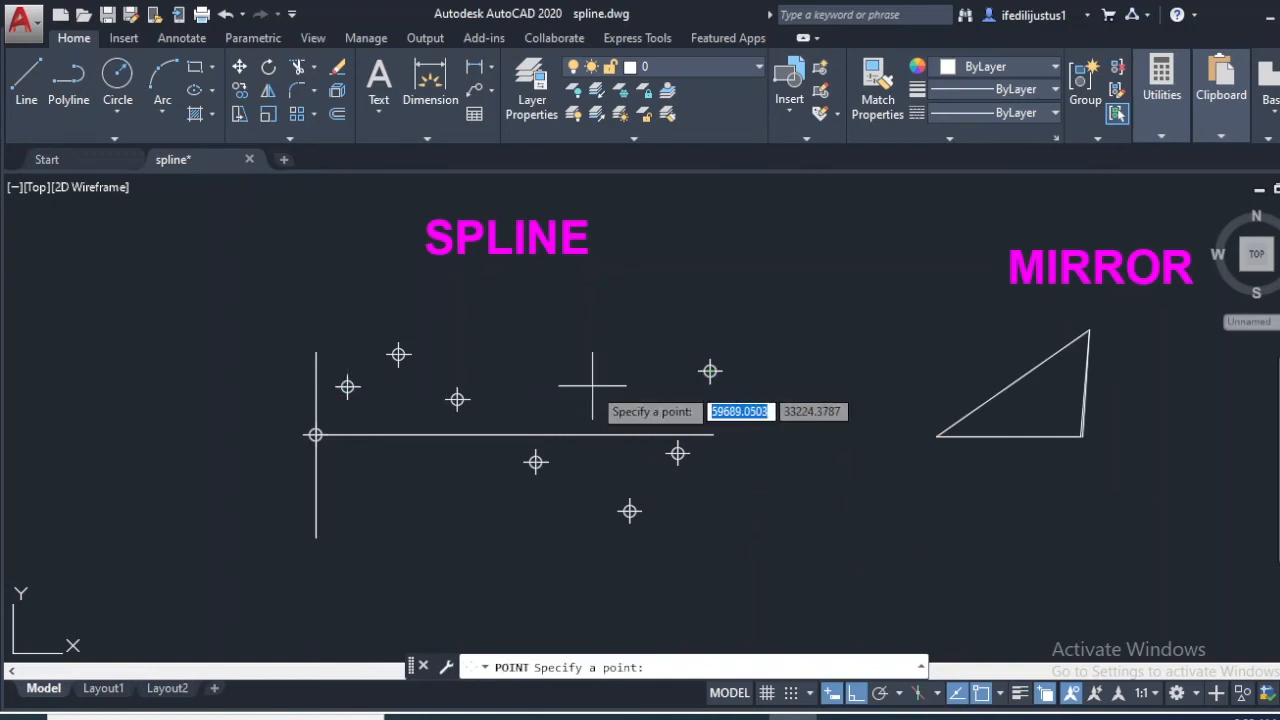
key("Escape")
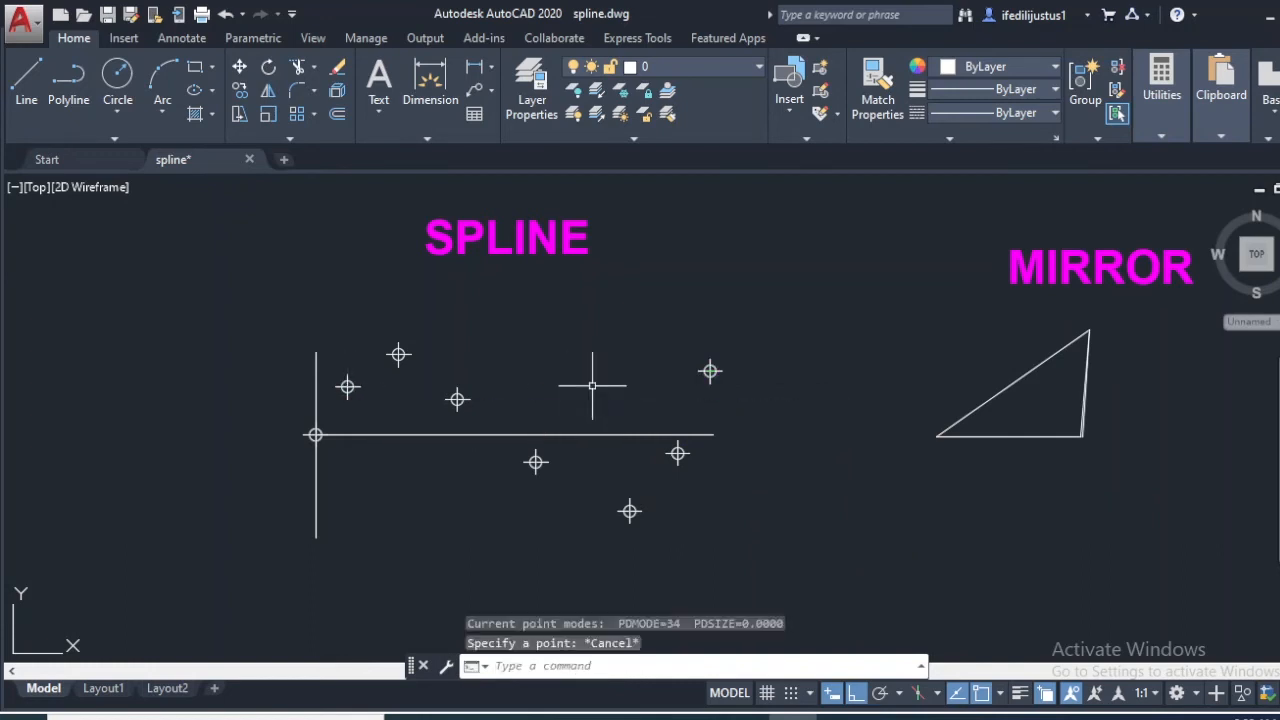
Step: Set the point style to the plain dot
left_click(1161, 134)
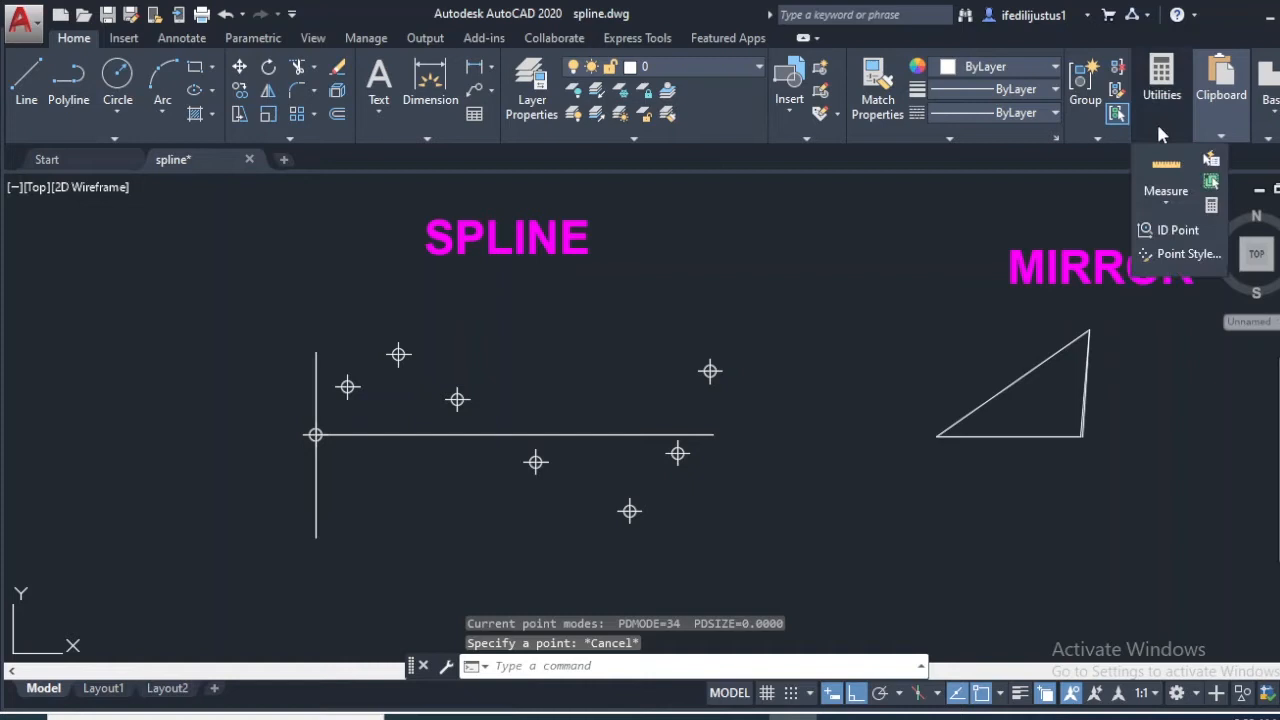
left_click(1188, 253)
left_click(578, 240)
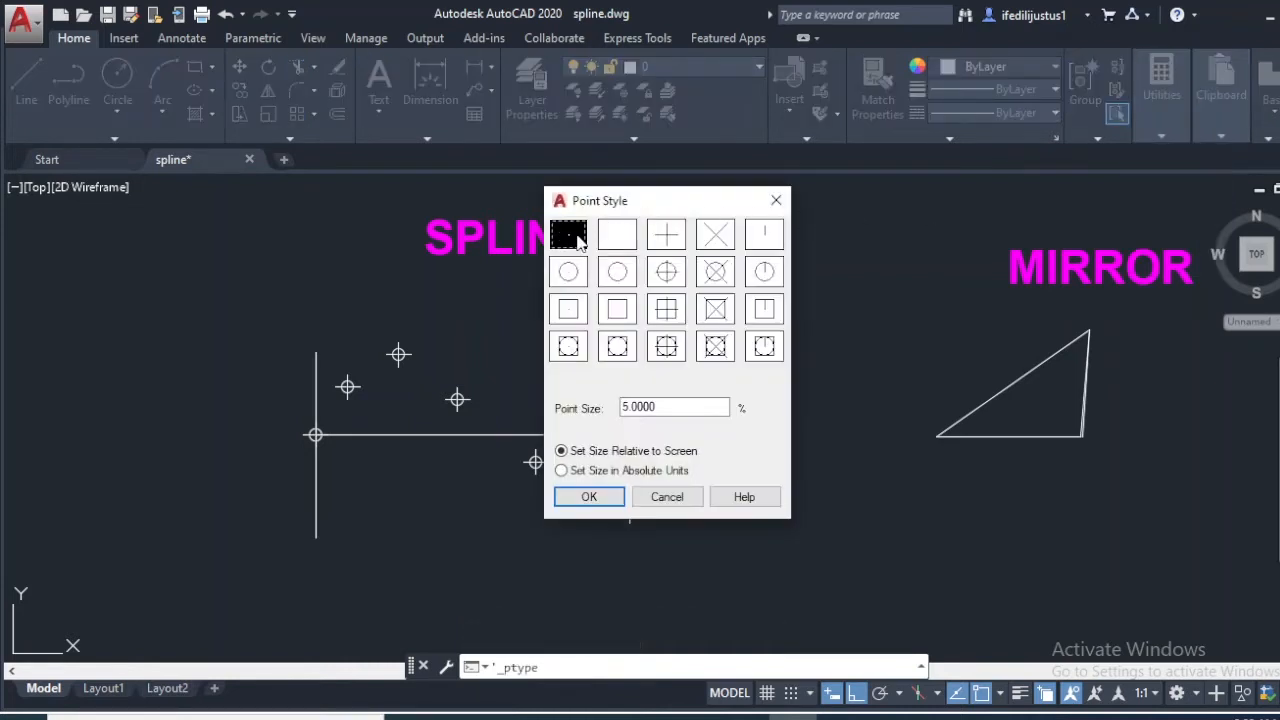
left_click(592, 497)
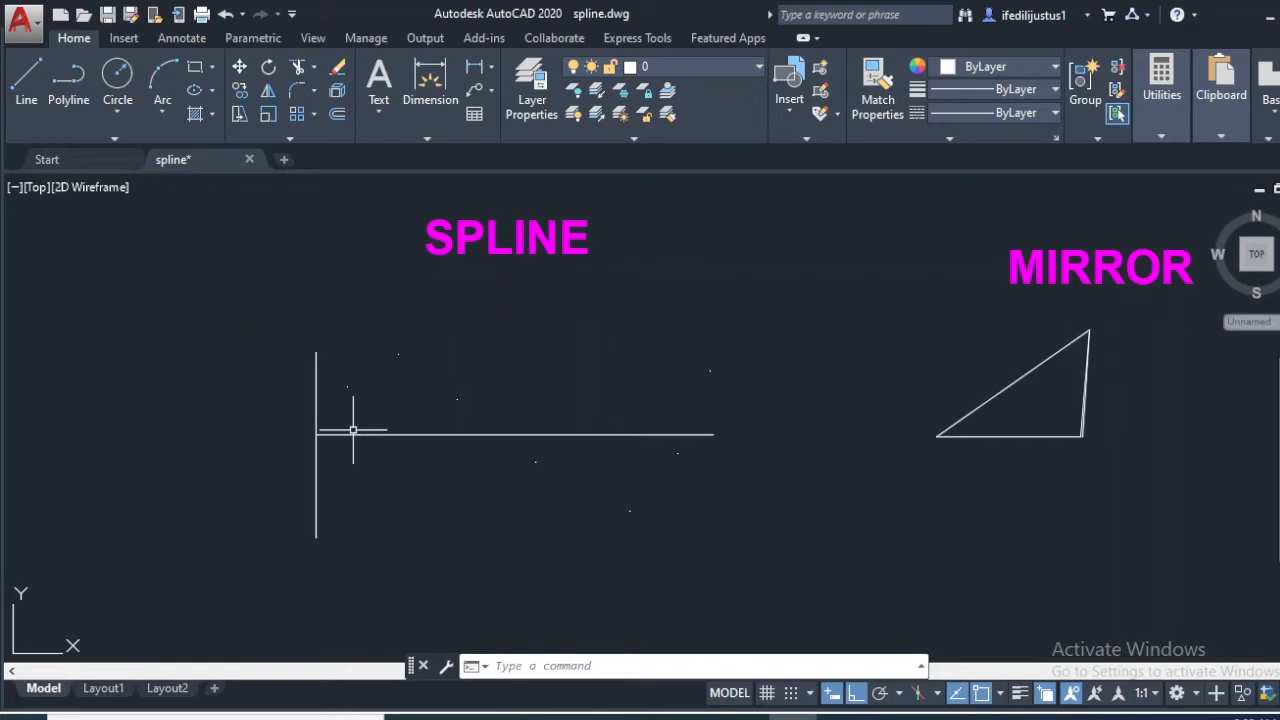
Step: Check the active object snaps, and draw a Spline Fit curve from the axes' intersection through all the wave points, snapping to each node
left_click(999, 694)
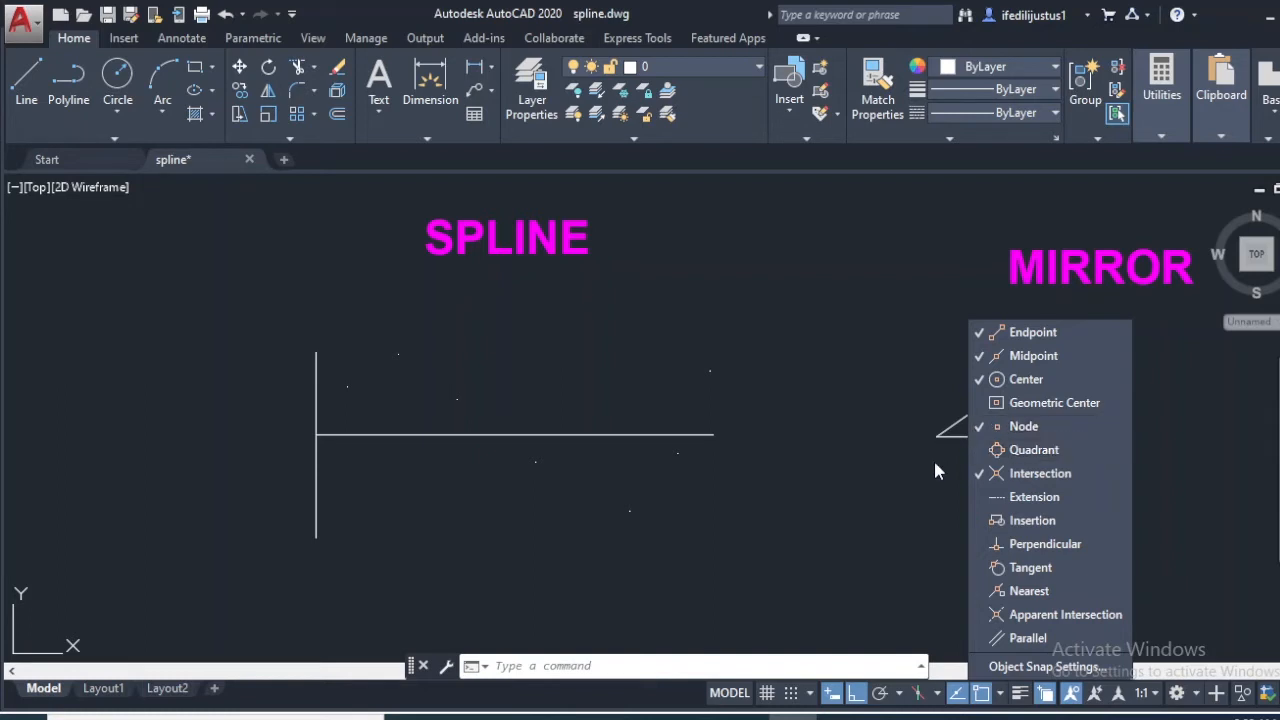
left_click(897, 482)
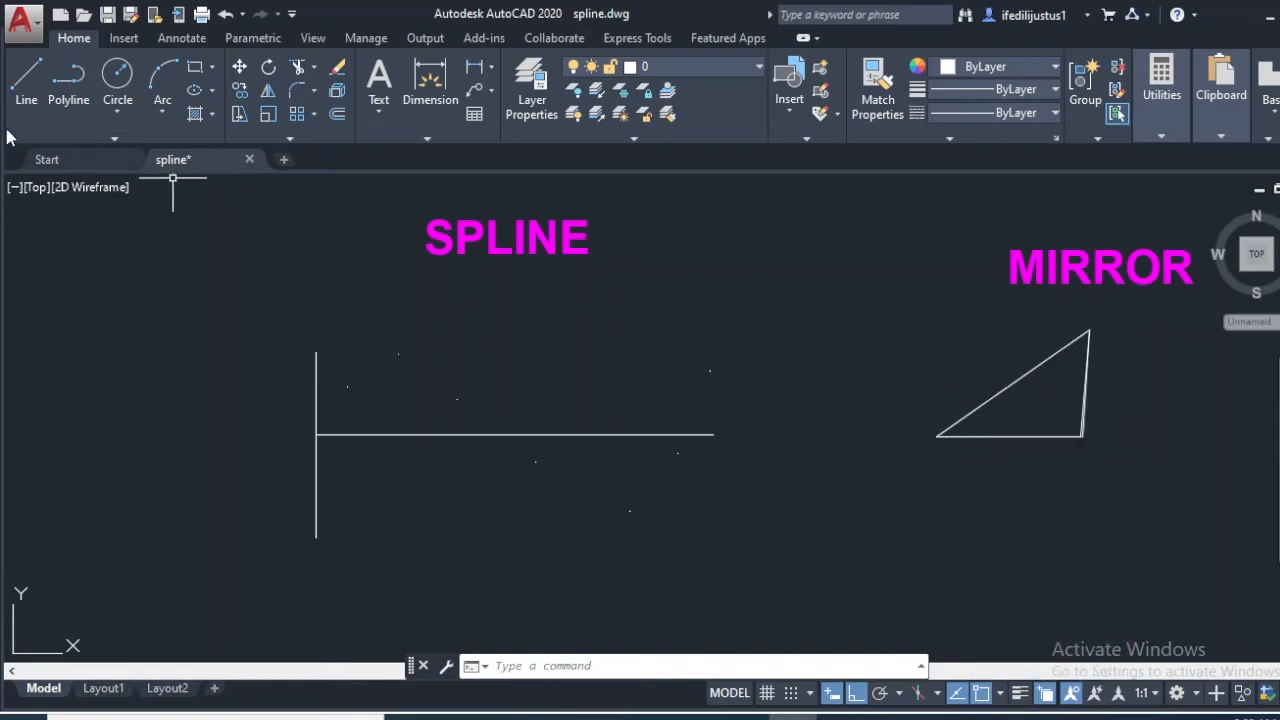
left_click(117, 138)
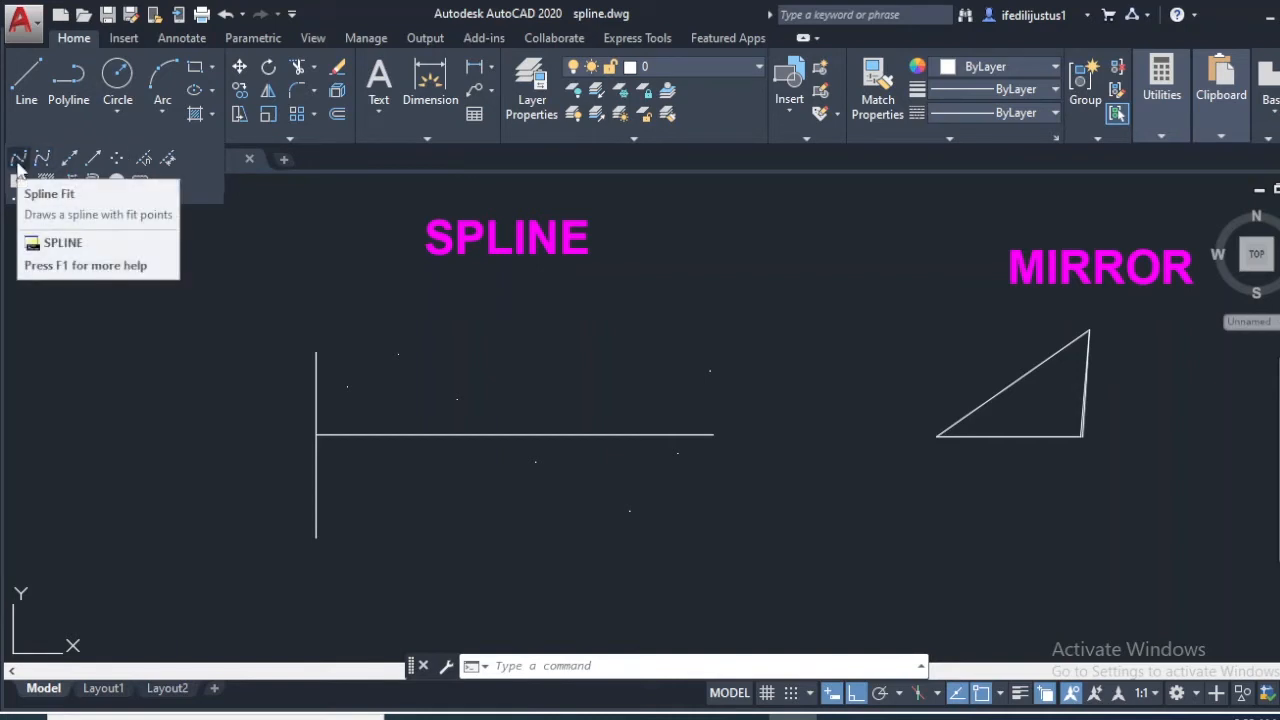
left_click(18, 160)
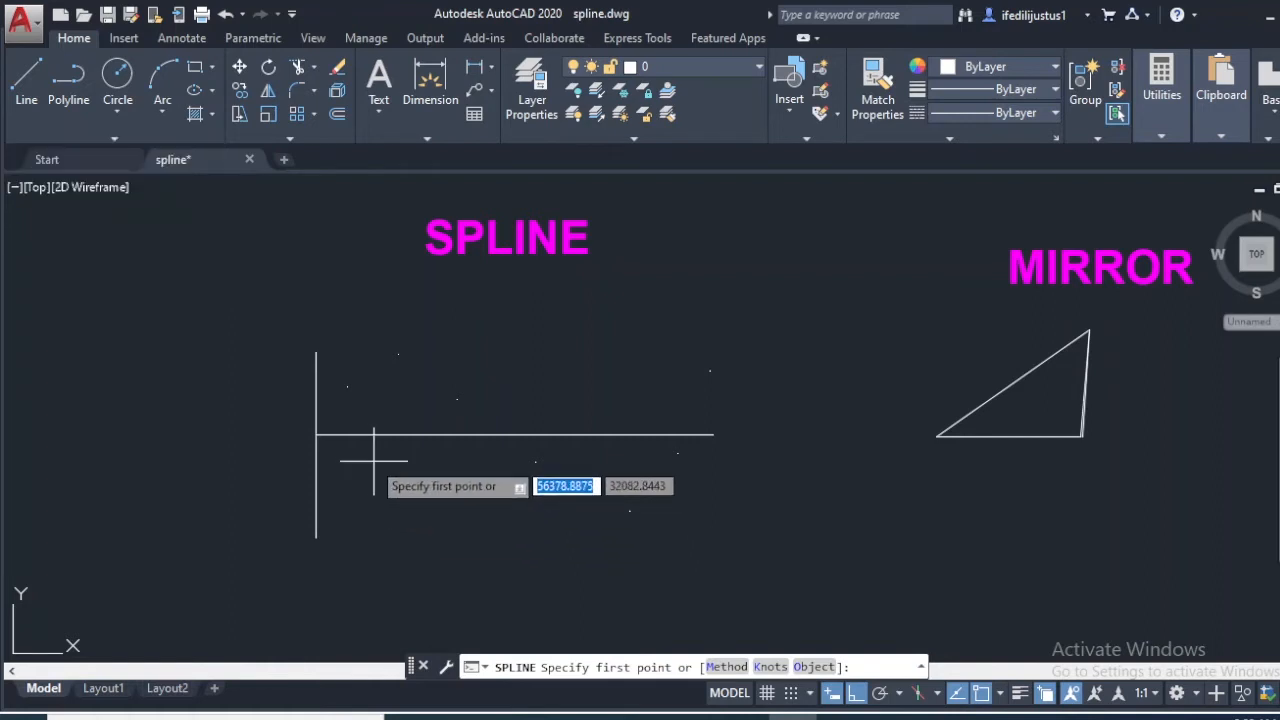
left_click(315, 435)
left_click(350, 383)
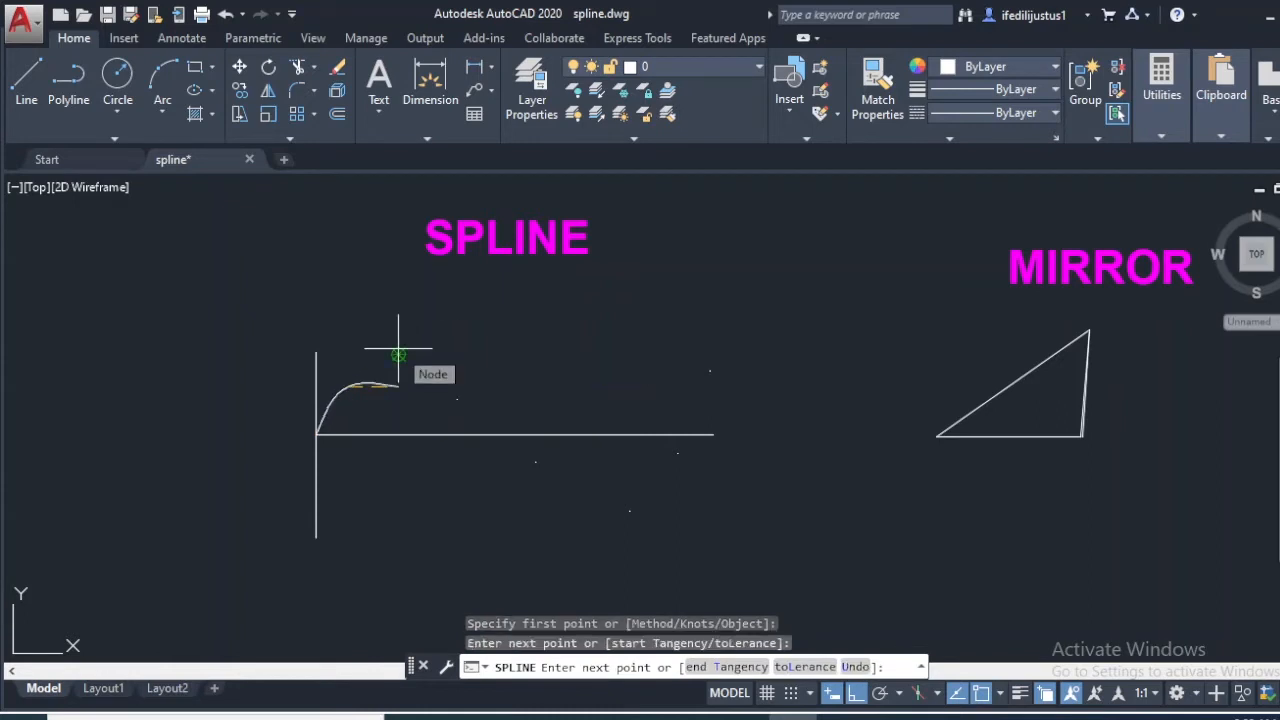
left_click(398, 355)
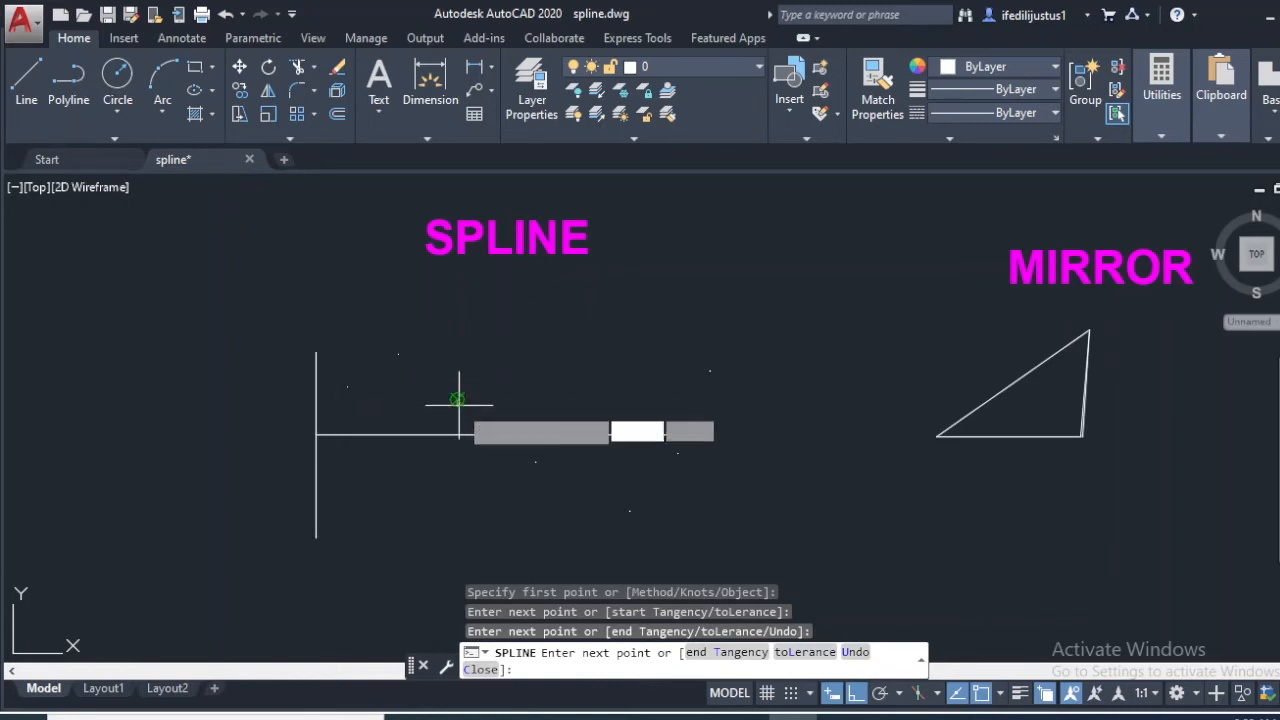
left_click(457, 400)
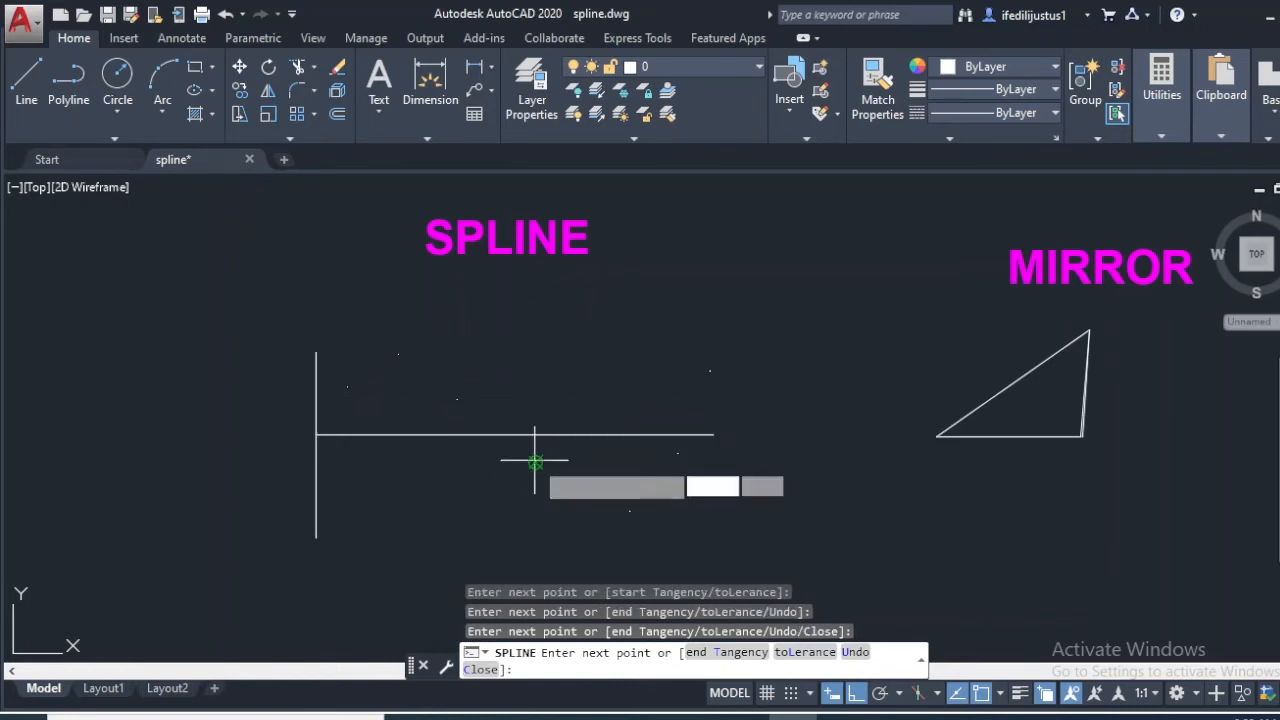
left_click(535, 461)
left_click(629, 511)
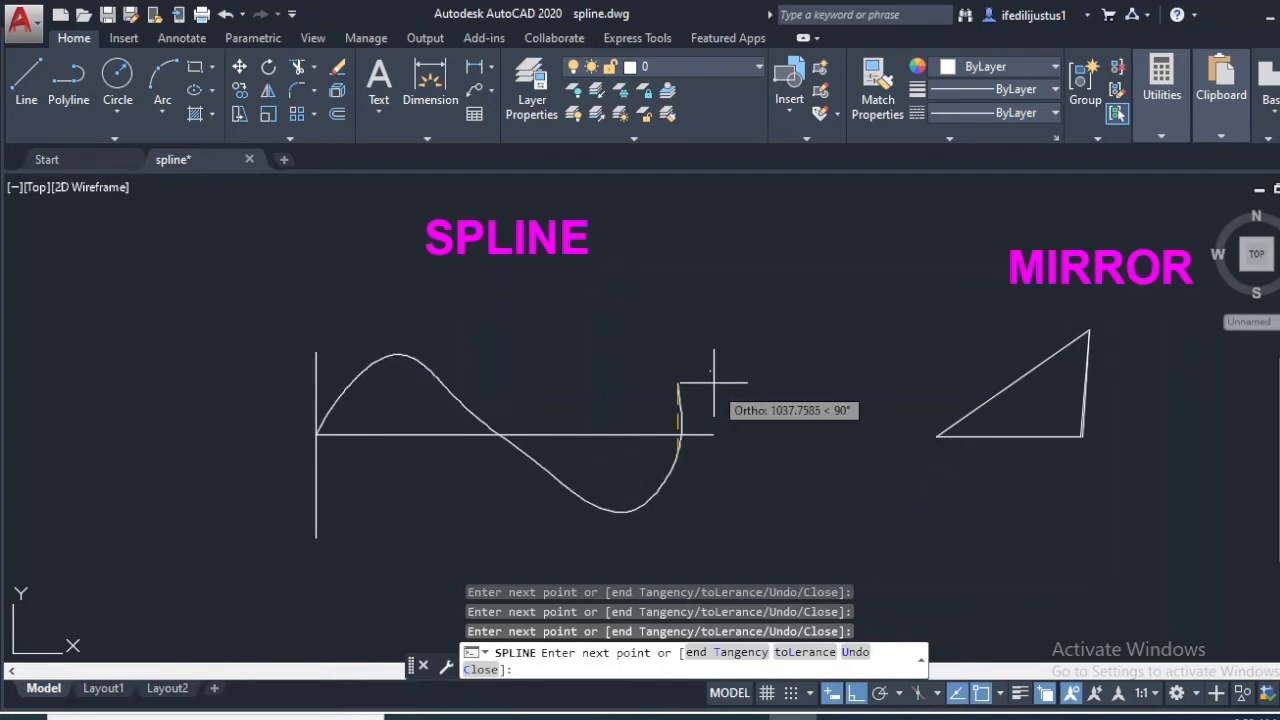
left_click(710, 371)
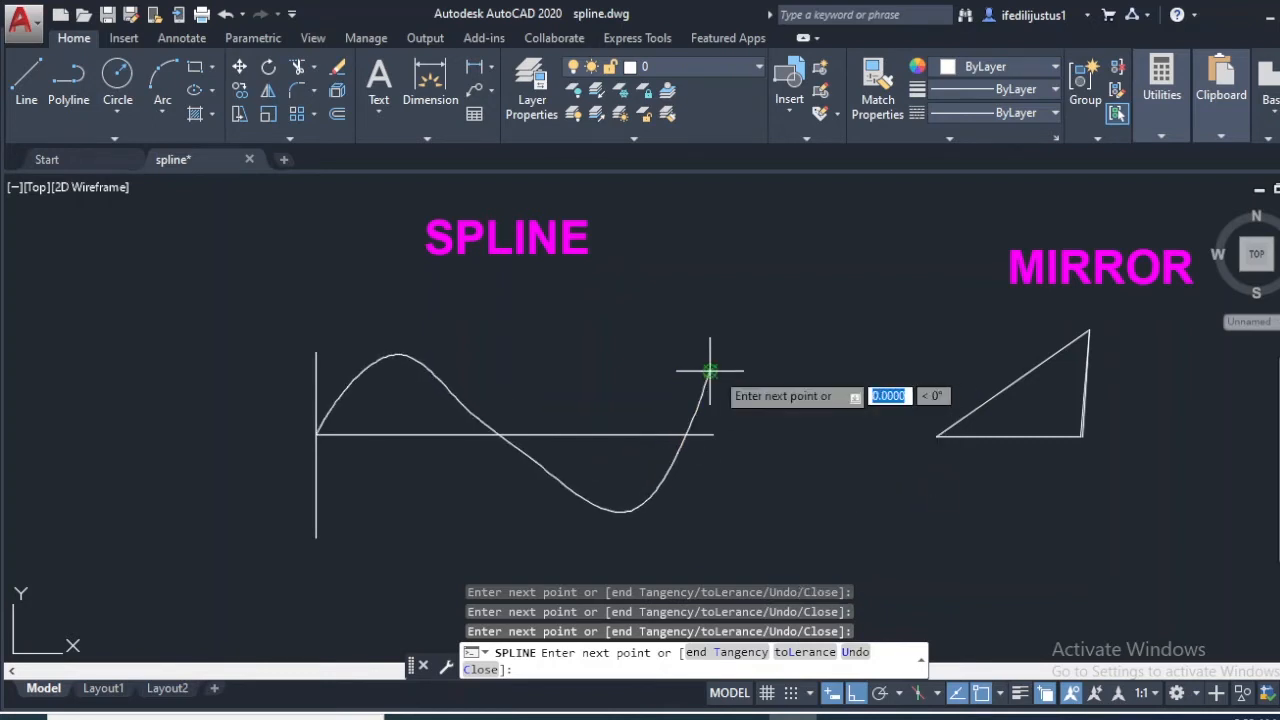
key("Return")
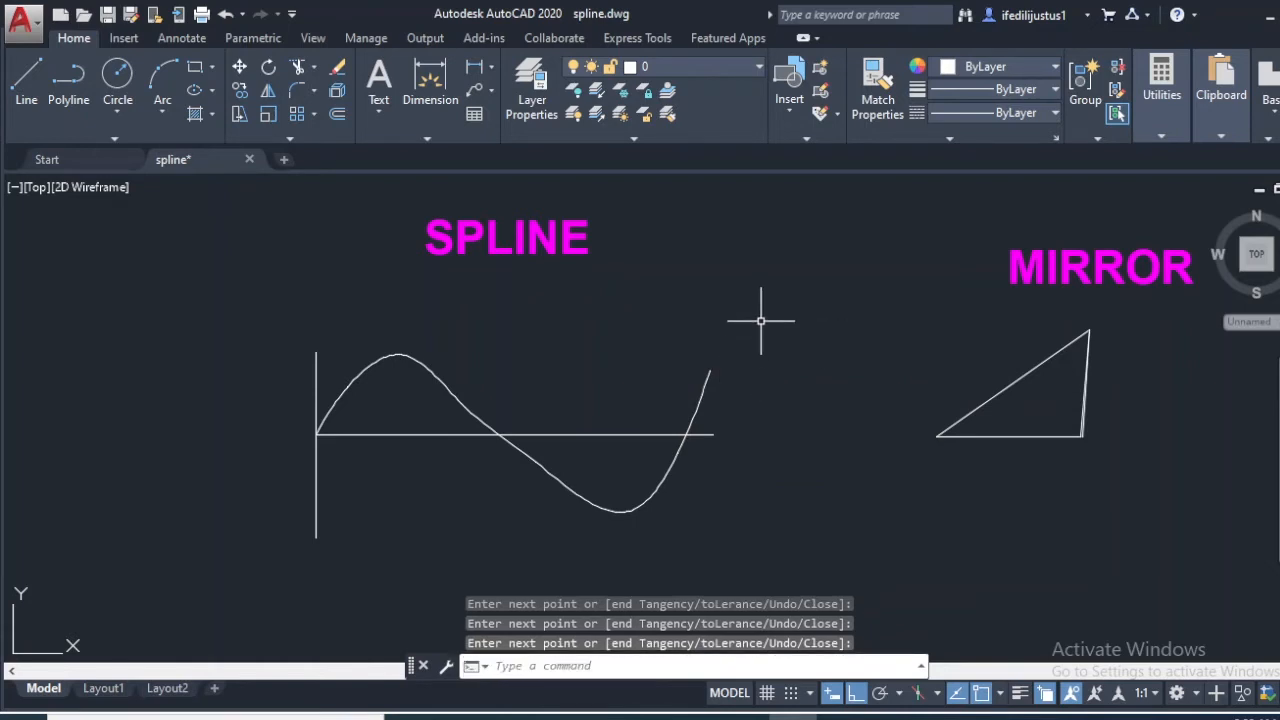
Step: Examine the finished wave curve and the MIRROR exercise with its triangle and vertical line
scroll(760, 321, "down", 2)
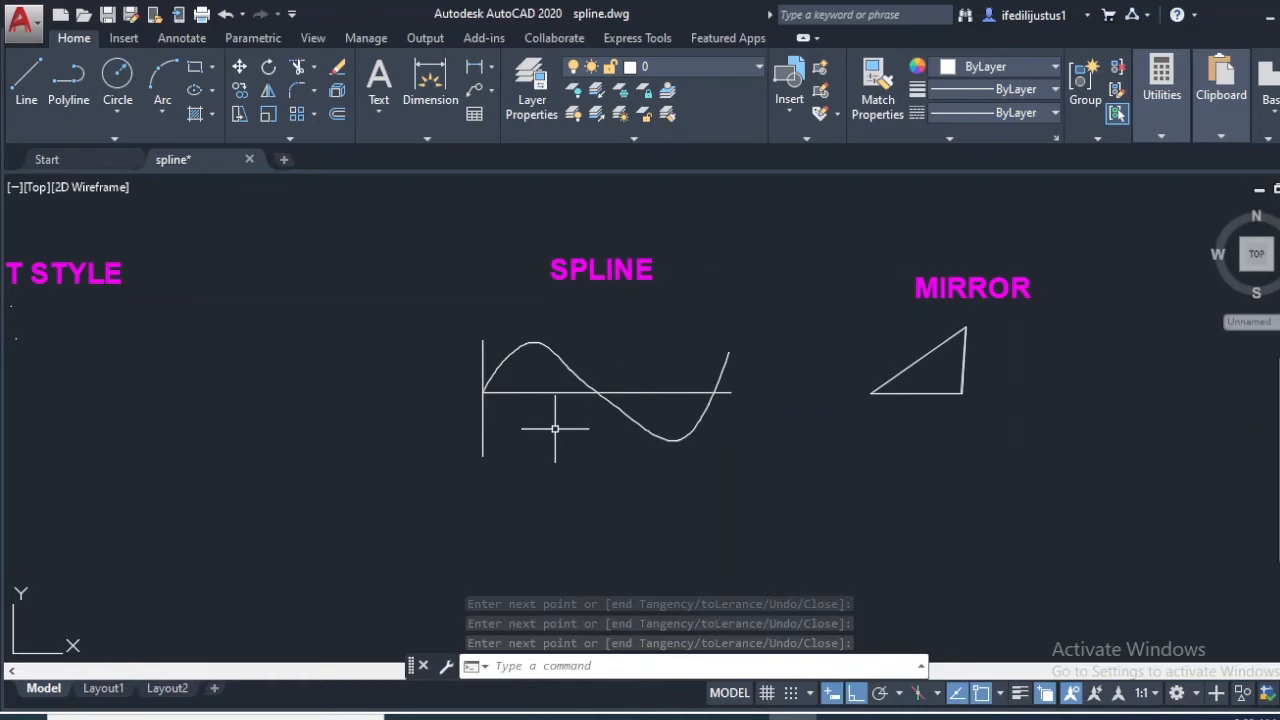
scroll(557, 423, "up", 2)
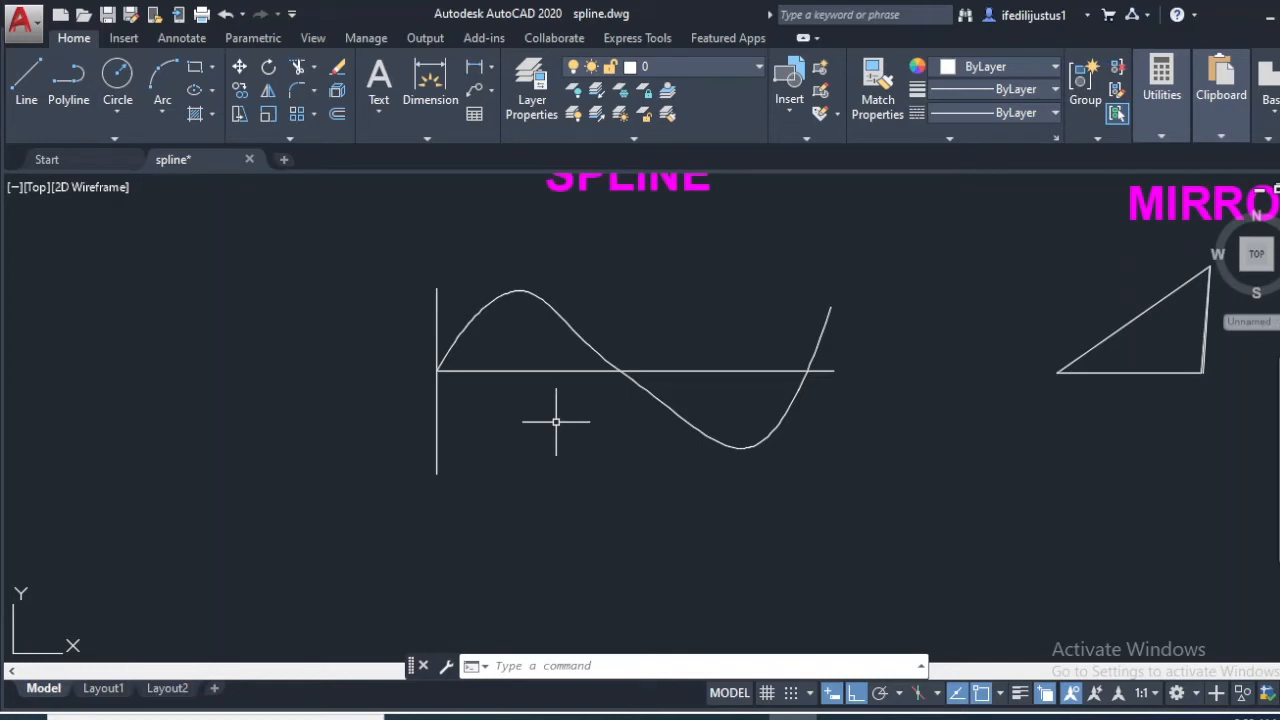
scroll(553, 420, "down", 2)
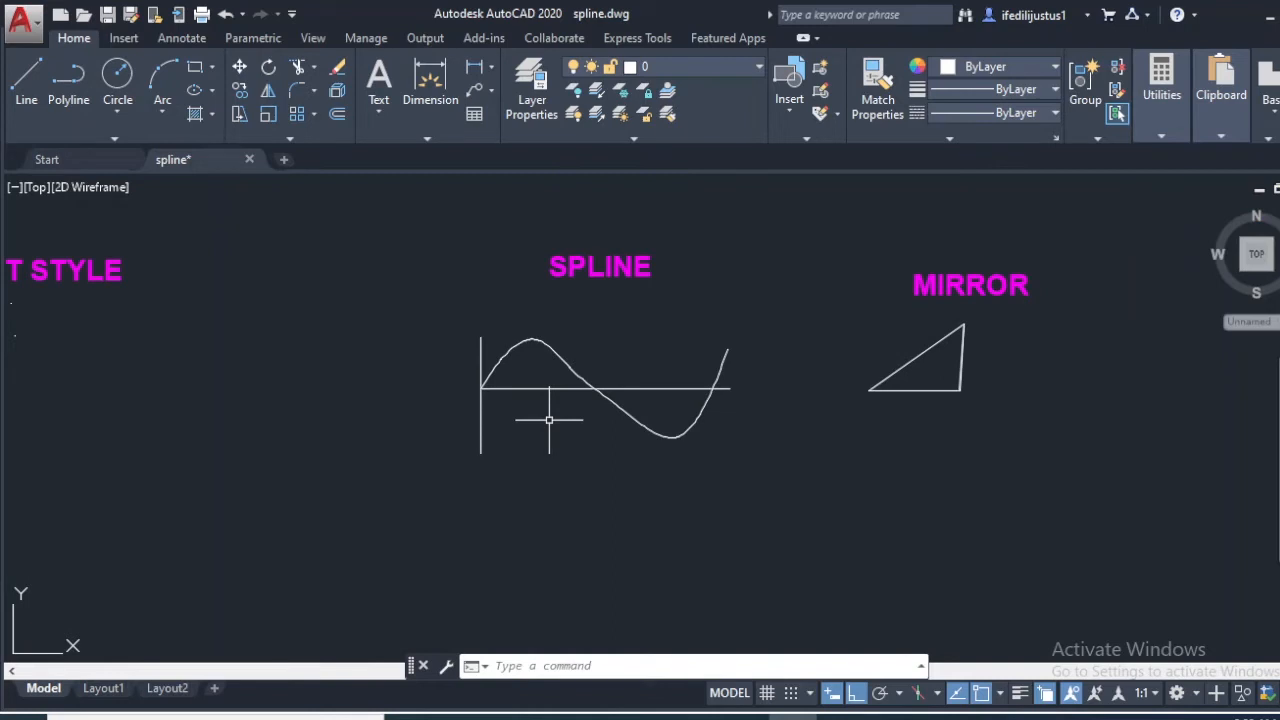
scroll(771, 360, "up", 2)
scroll(771, 358, "down", 2)
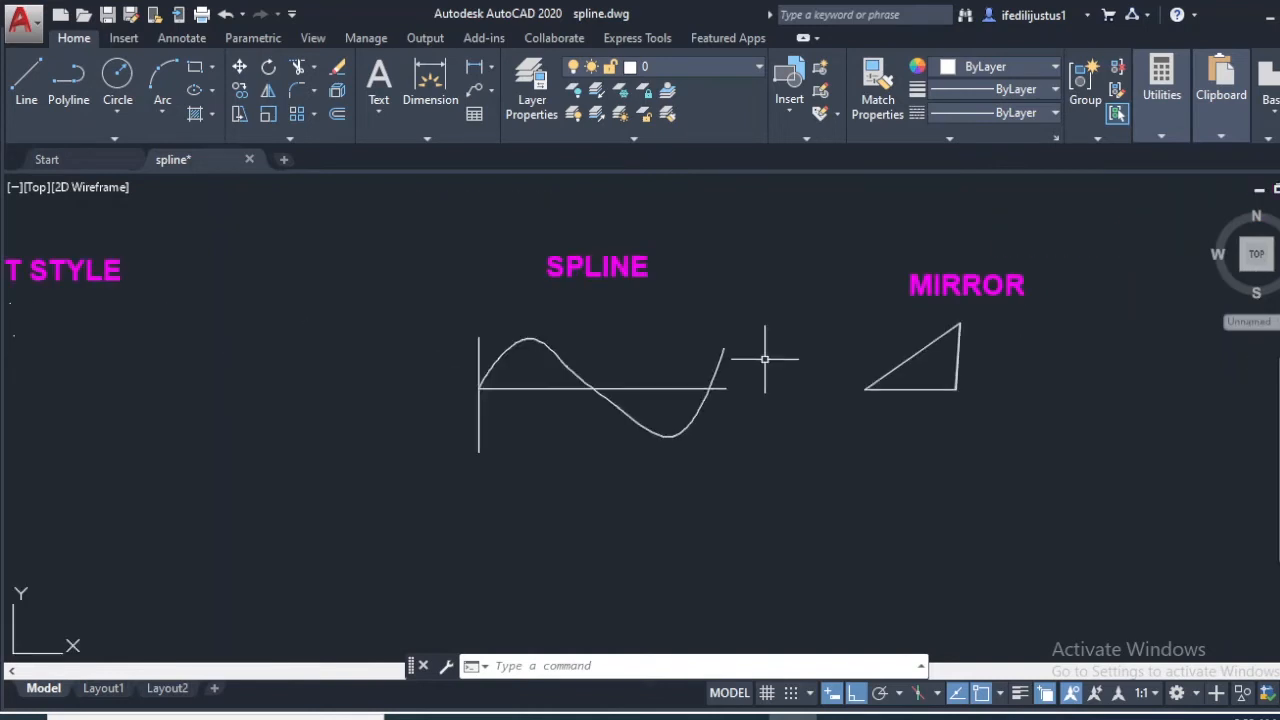
scroll(806, 404, "down", 2)
scroll(797, 410, "up", 2)
scroll(1063, 386, "down", 2)
scroll(1051, 366, "up", 5)
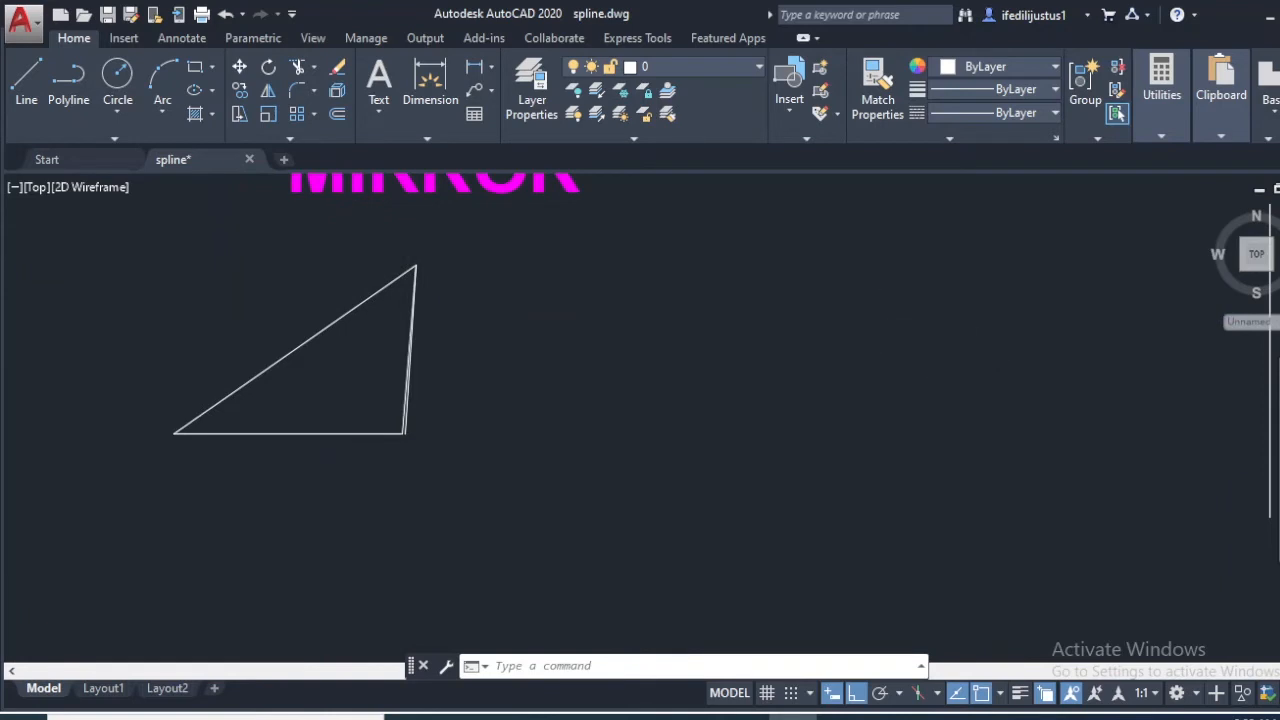
scroll(880, 326, "down", 3)
middle_click_drag(834, 294, 764, 380)
scroll(764, 380, "up", 4)
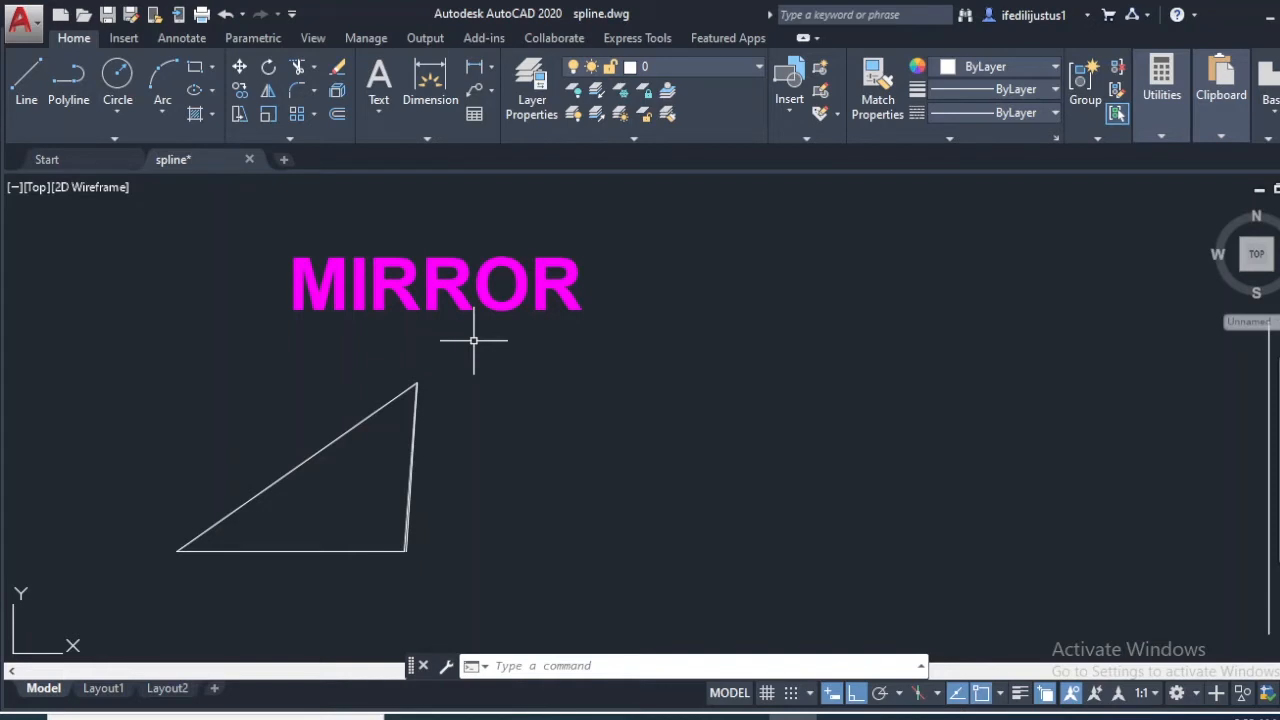
scroll(474, 341, "down", 2)
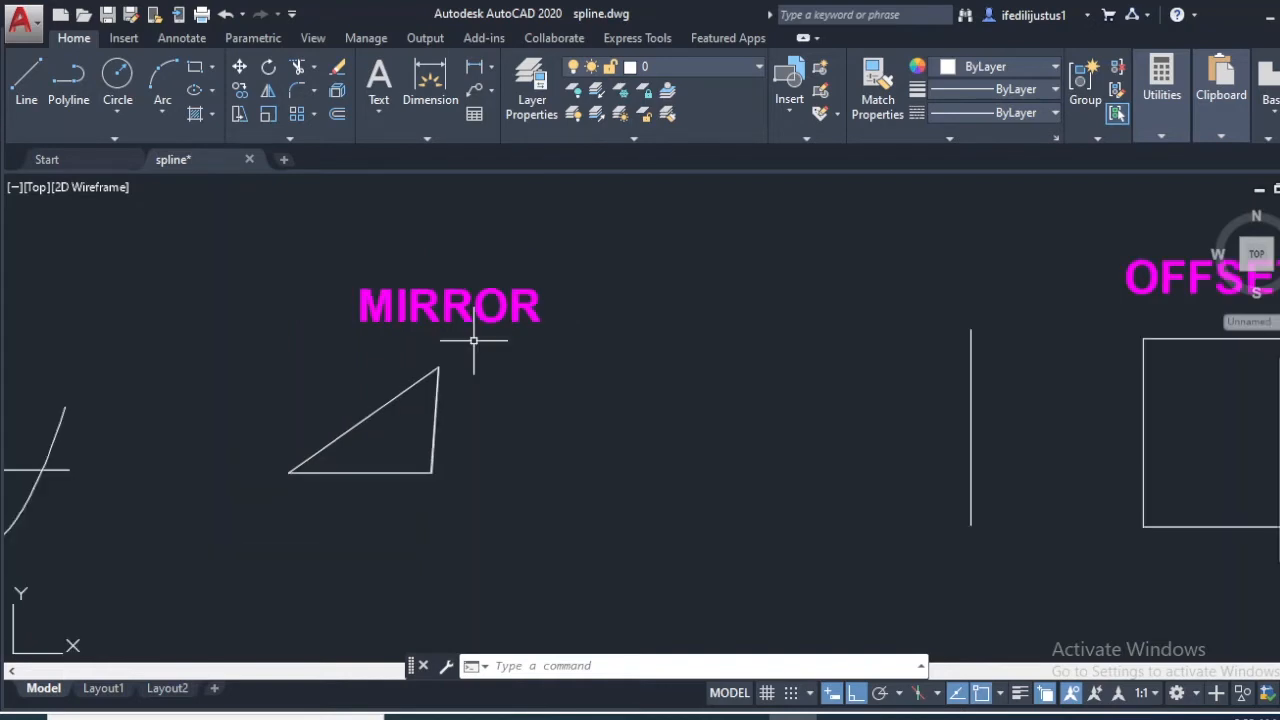
scroll(460, 391, "up", 2)
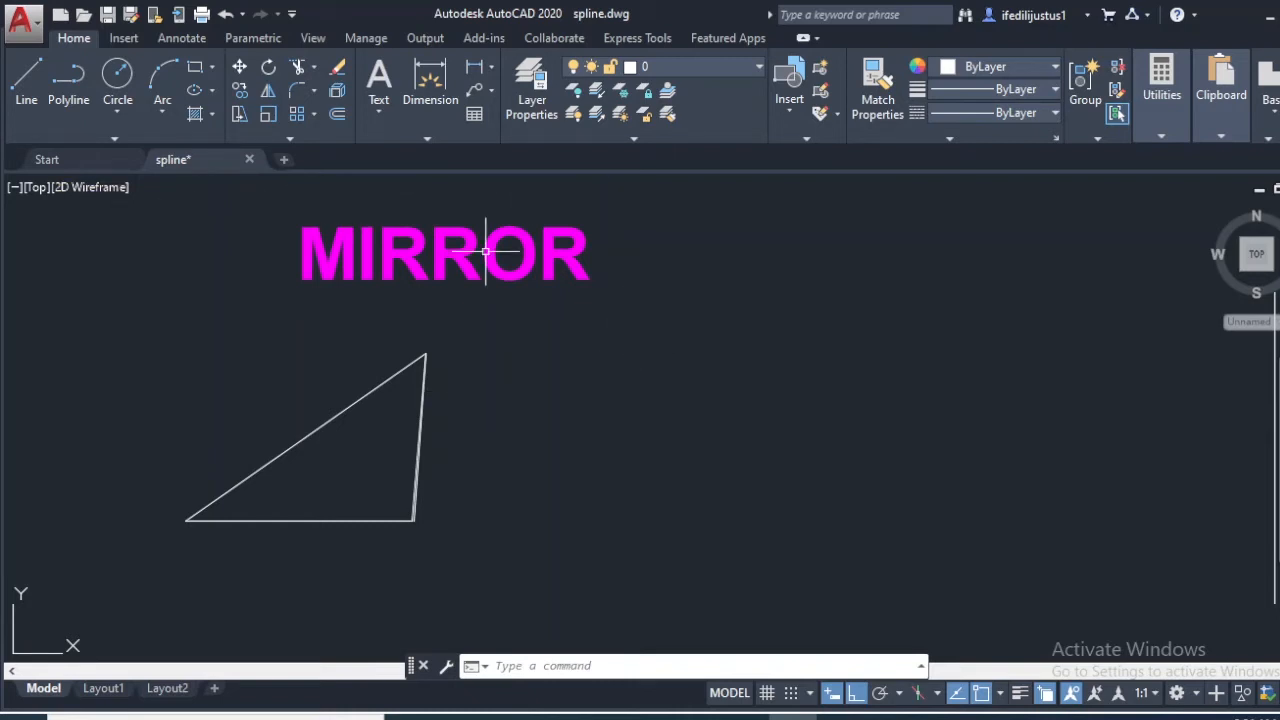
scroll(530, 349, "down", 2)
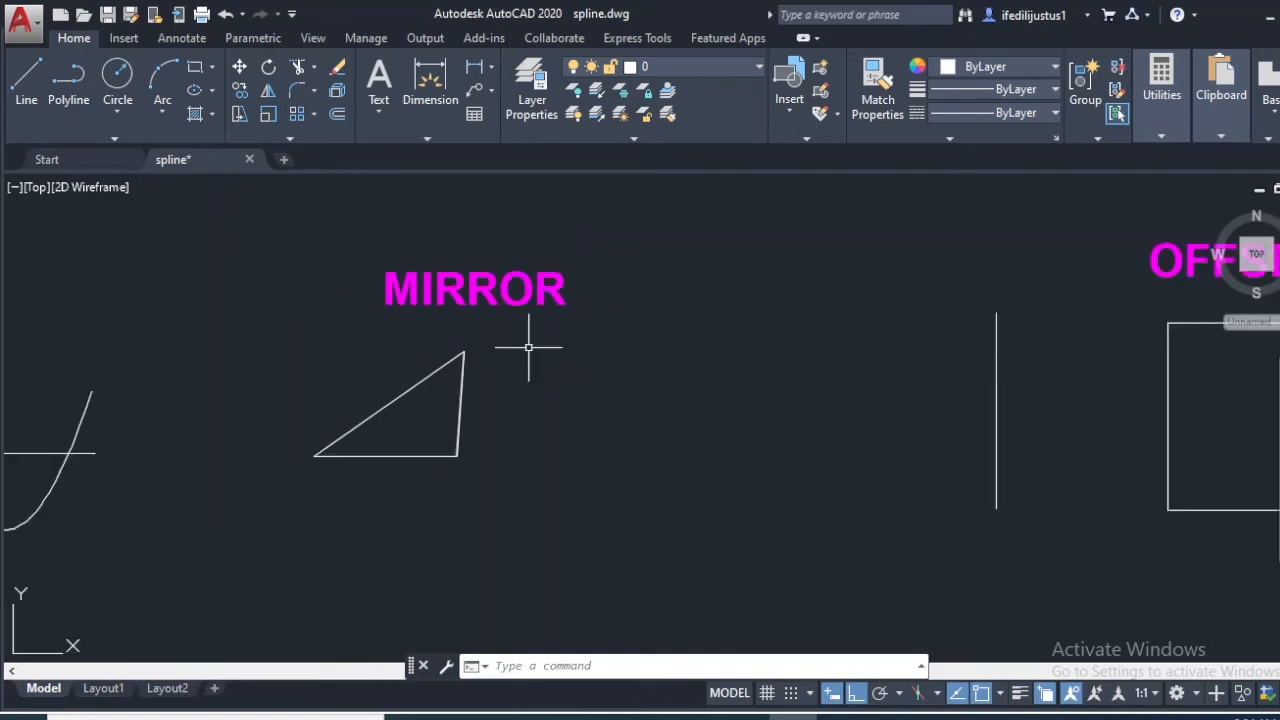
scroll(515, 359, "up", 2)
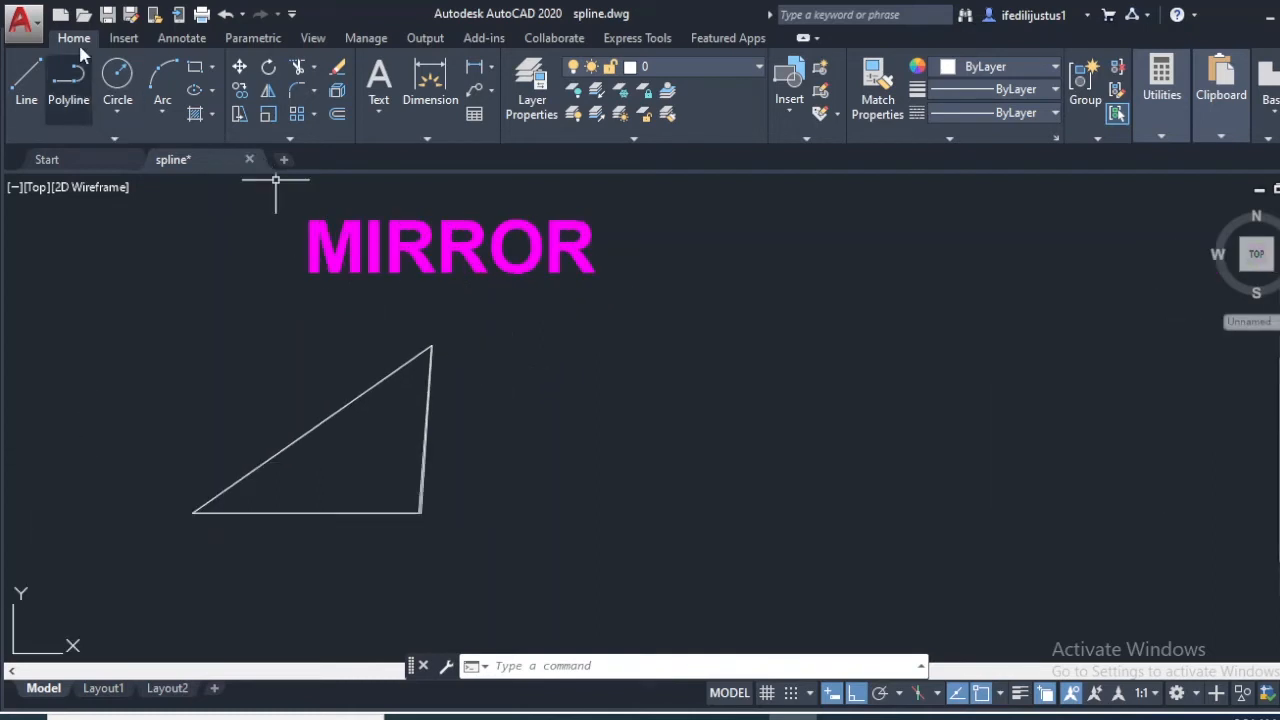
left_click(506, 323)
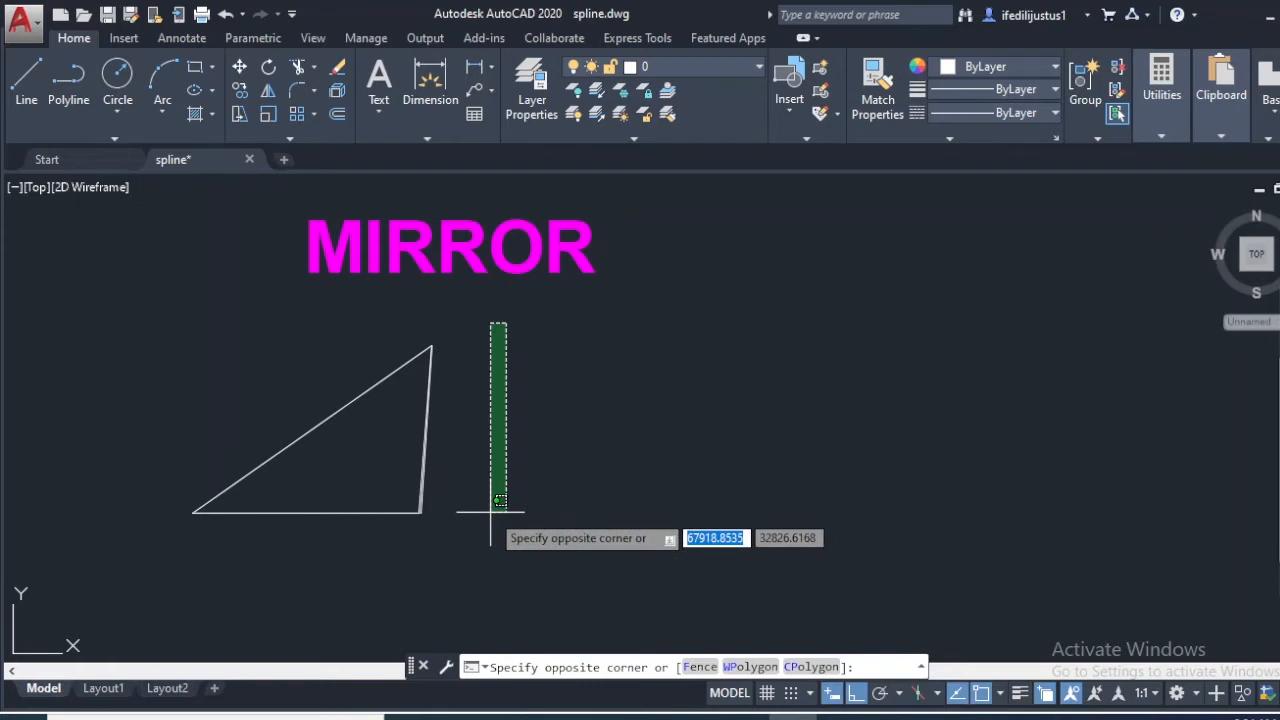
left_click(157, 581)
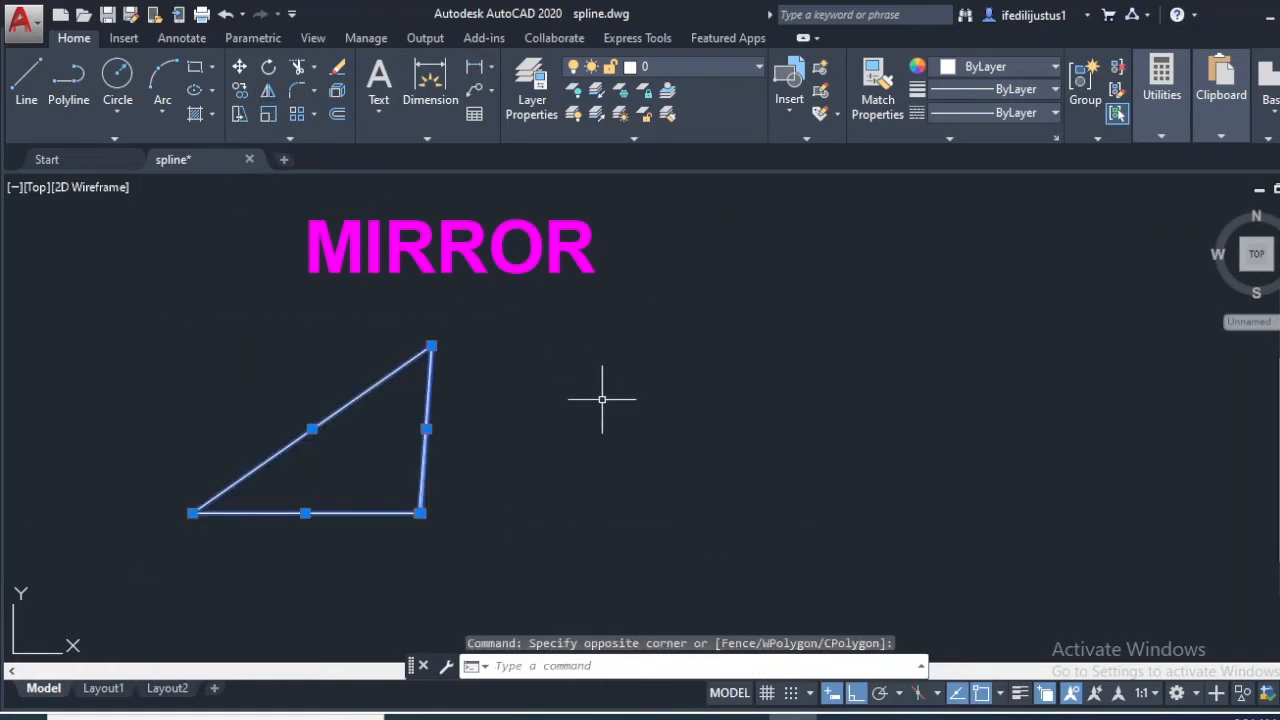
key("Escape")
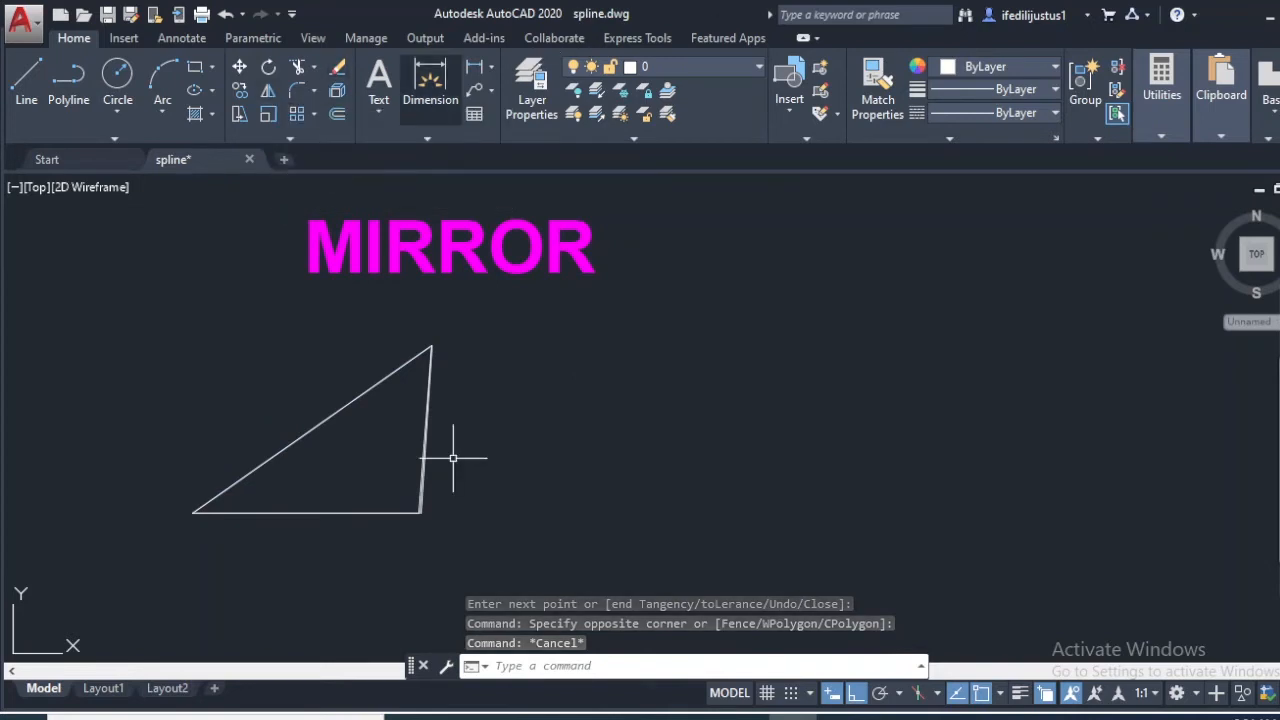
Step: Mirror the triangle about a vertical line just beyond its upper vertex, keeping the source objects
left_click(478, 306)
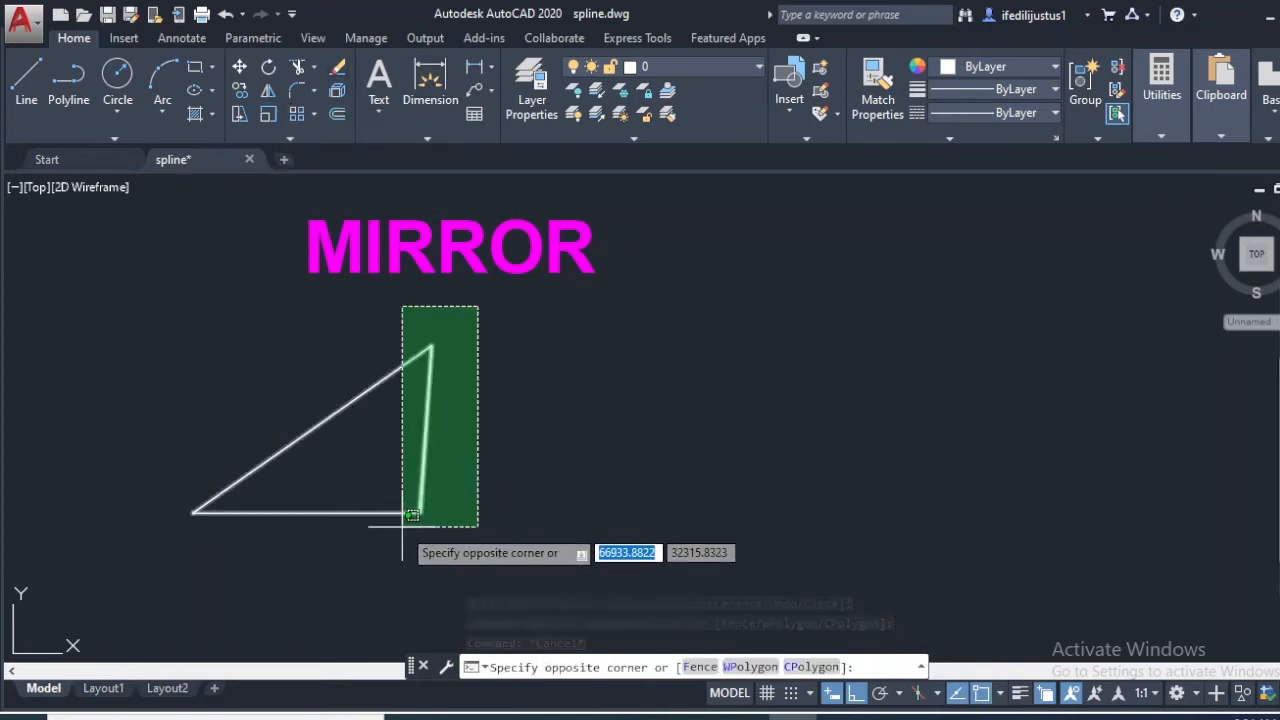
left_click(105, 610)
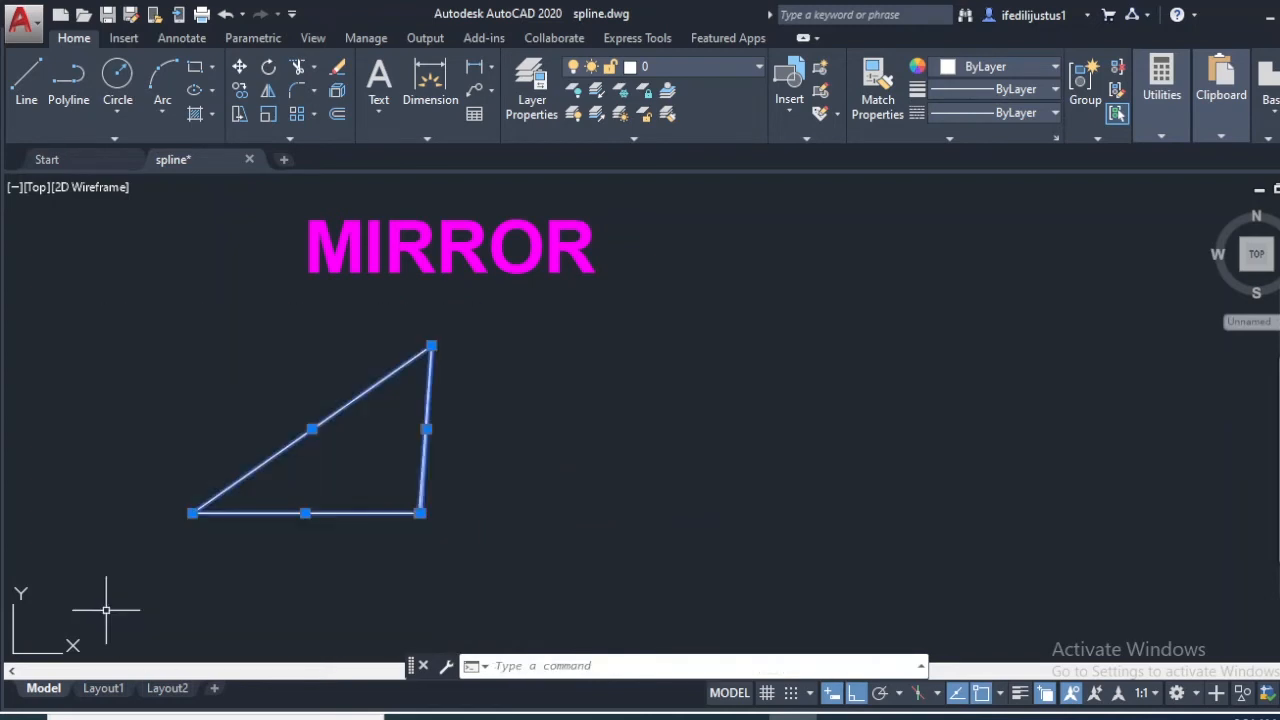
left_click(268, 92)
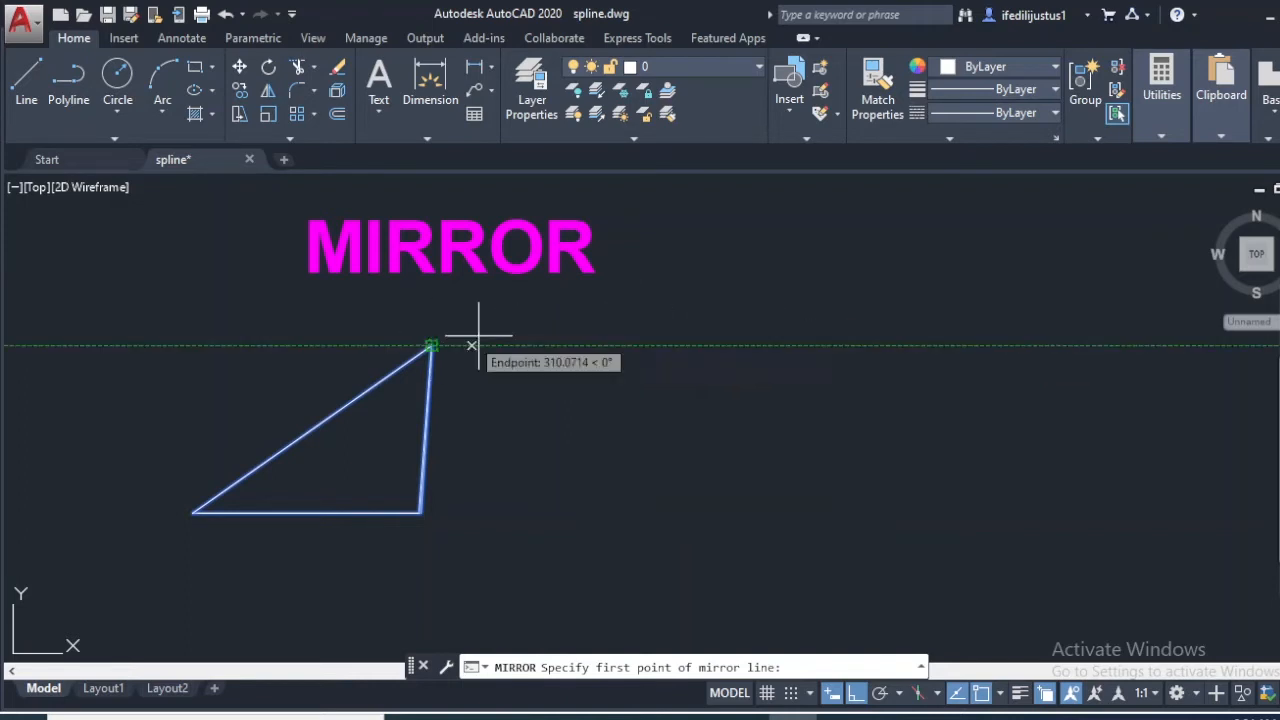
left_click(508, 346)
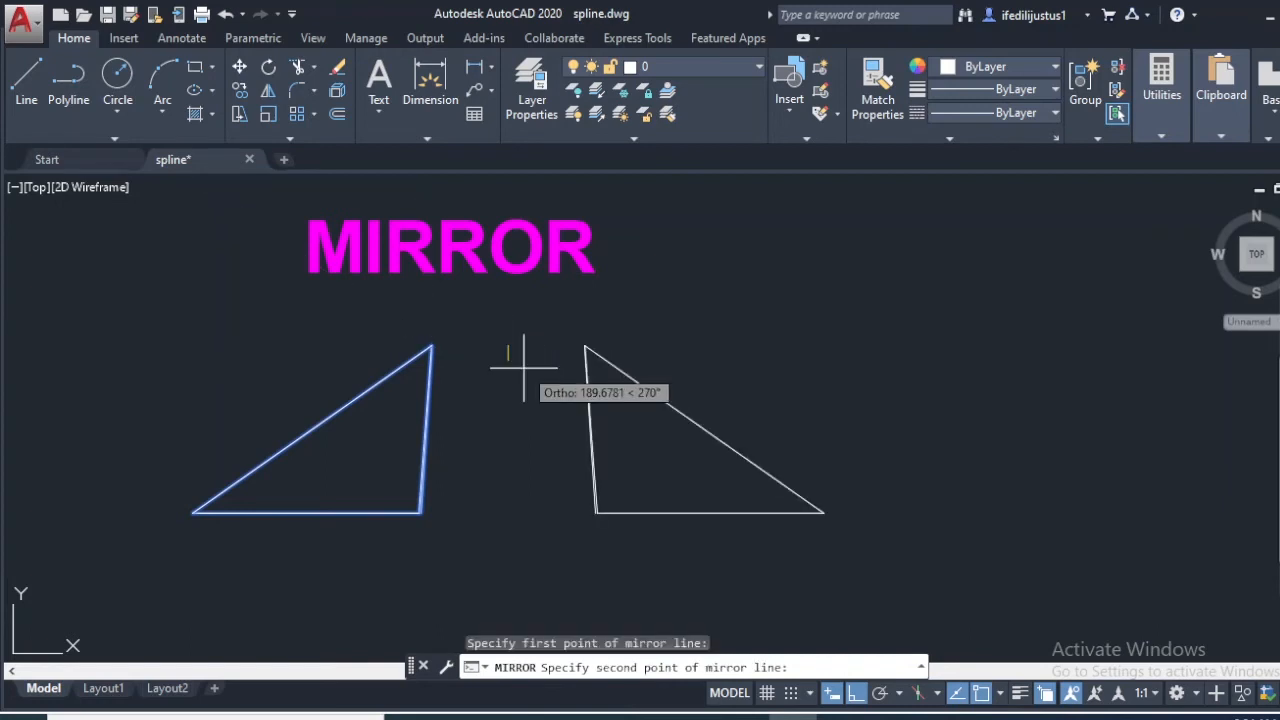
left_click(550, 540)
key("Down")
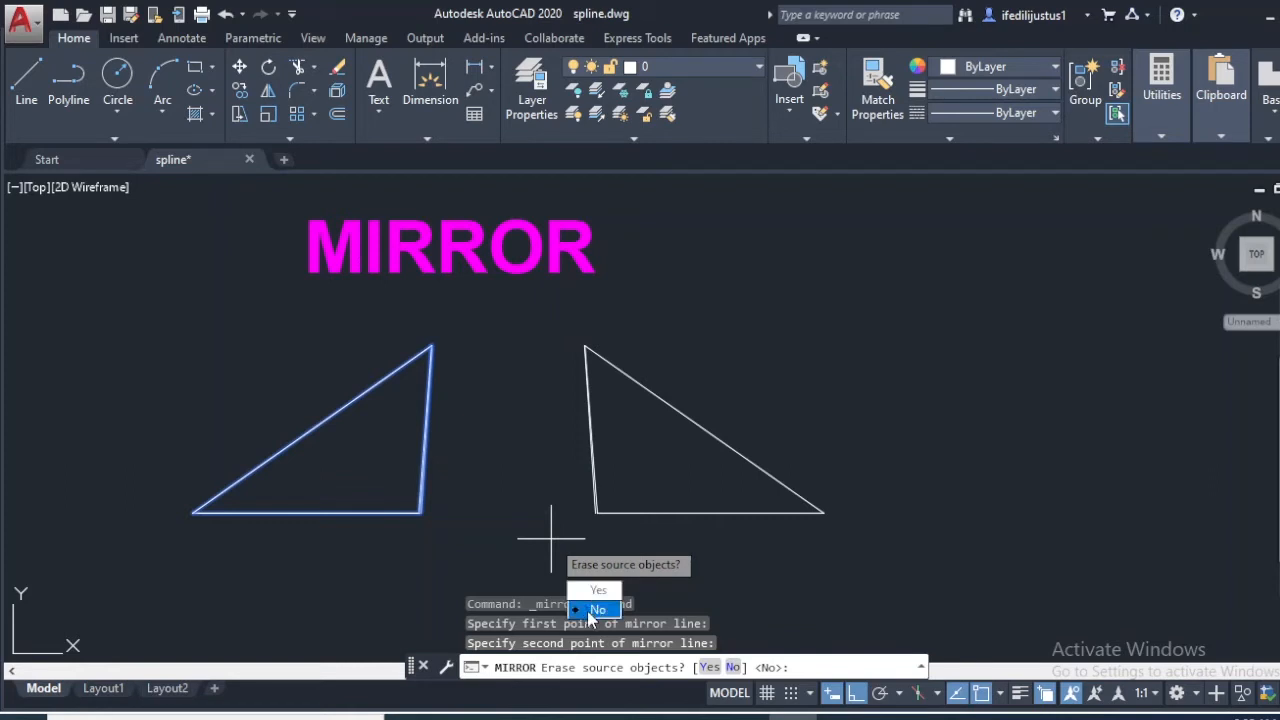
left_click(595, 610)
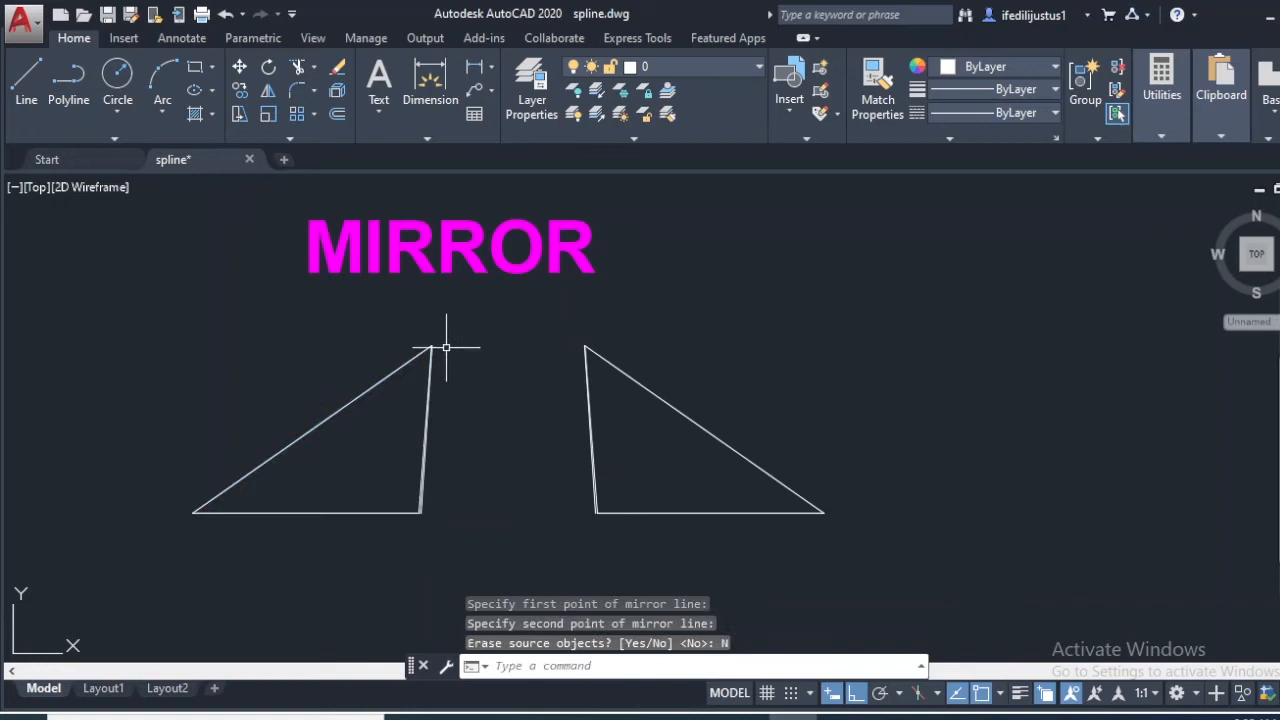
Step: Copy the original triangle straight down from its upper vertex, placing one copy below it
scroll(446, 347, "down", 2)
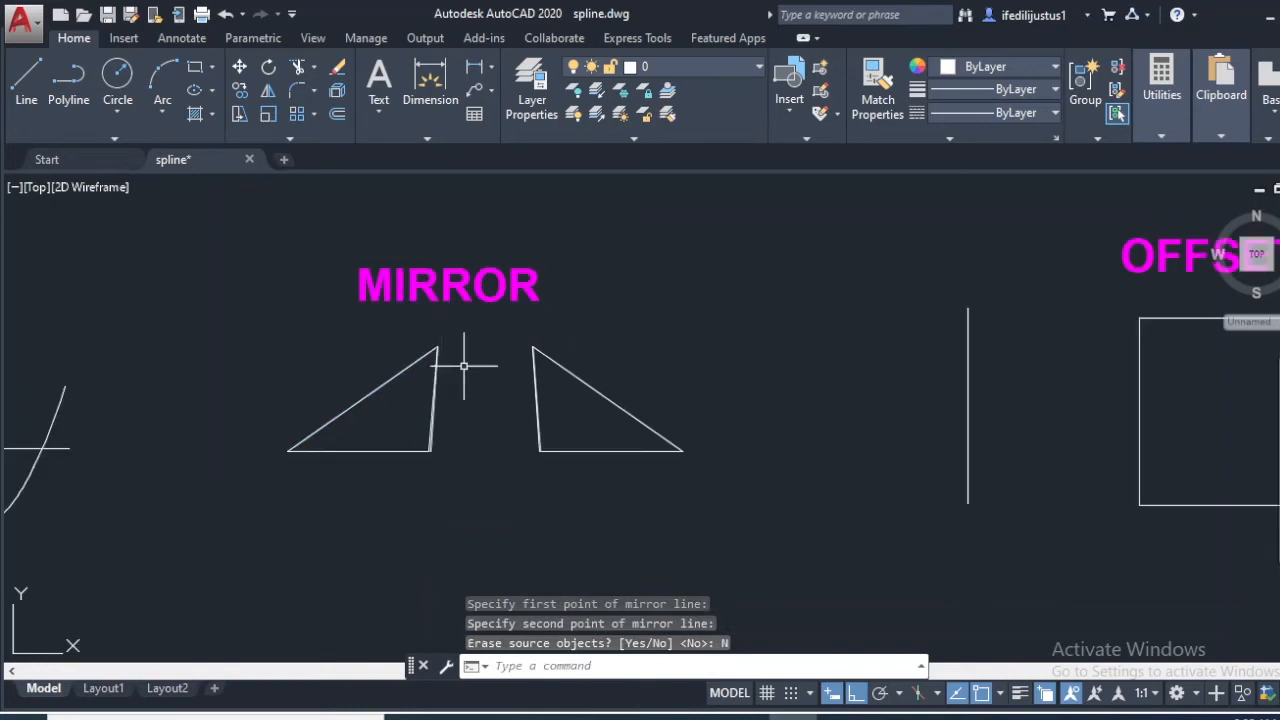
scroll(466, 362, "up", 2)
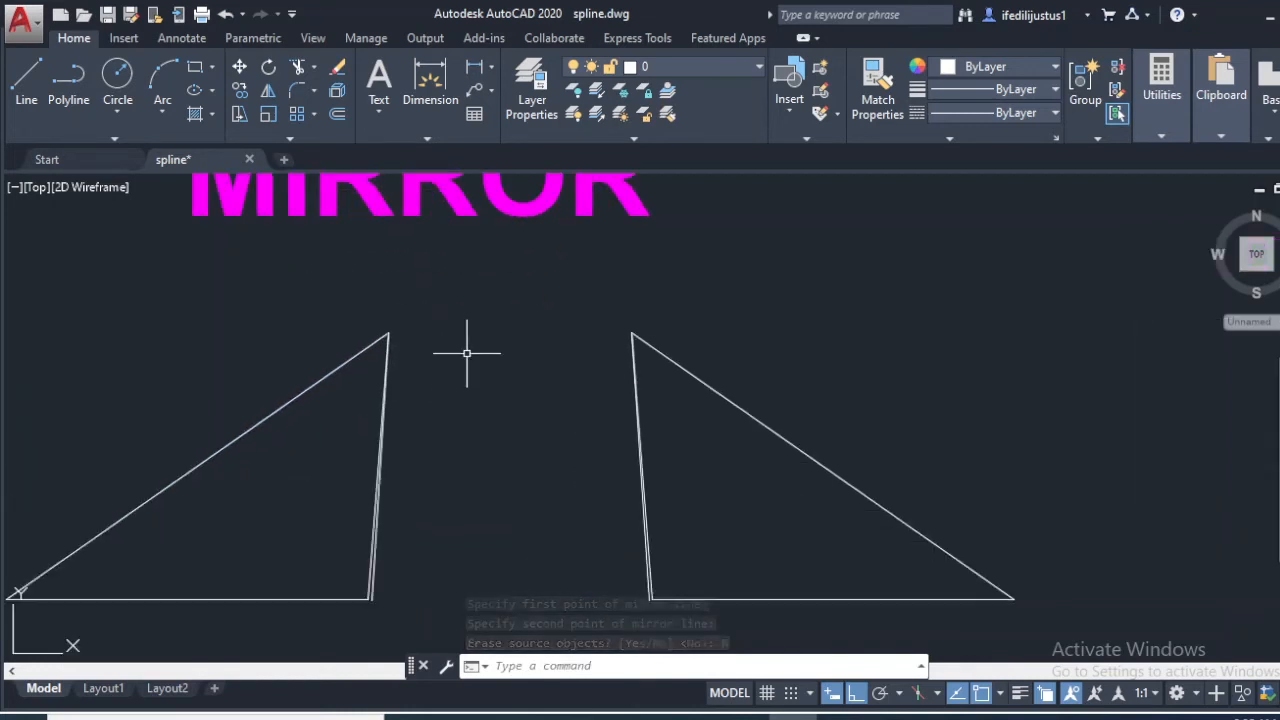
scroll(457, 320, "down", 2)
left_click(462, 315)
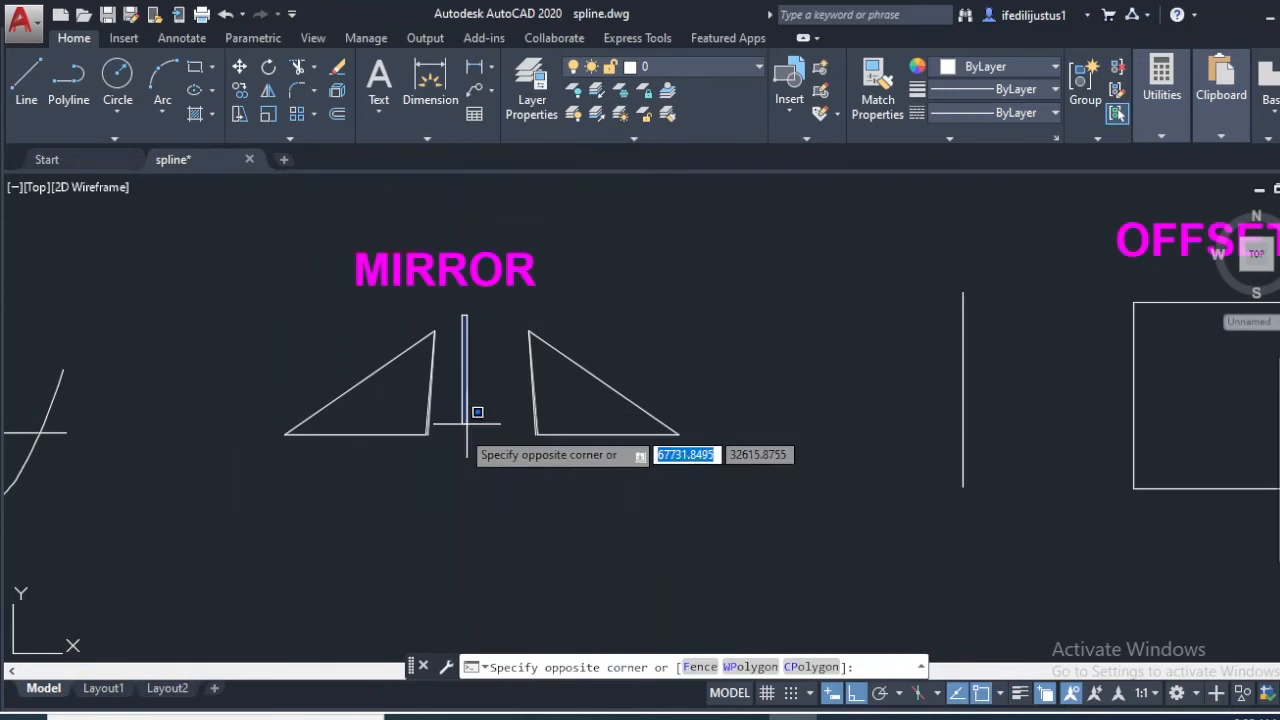
left_click(262, 492)
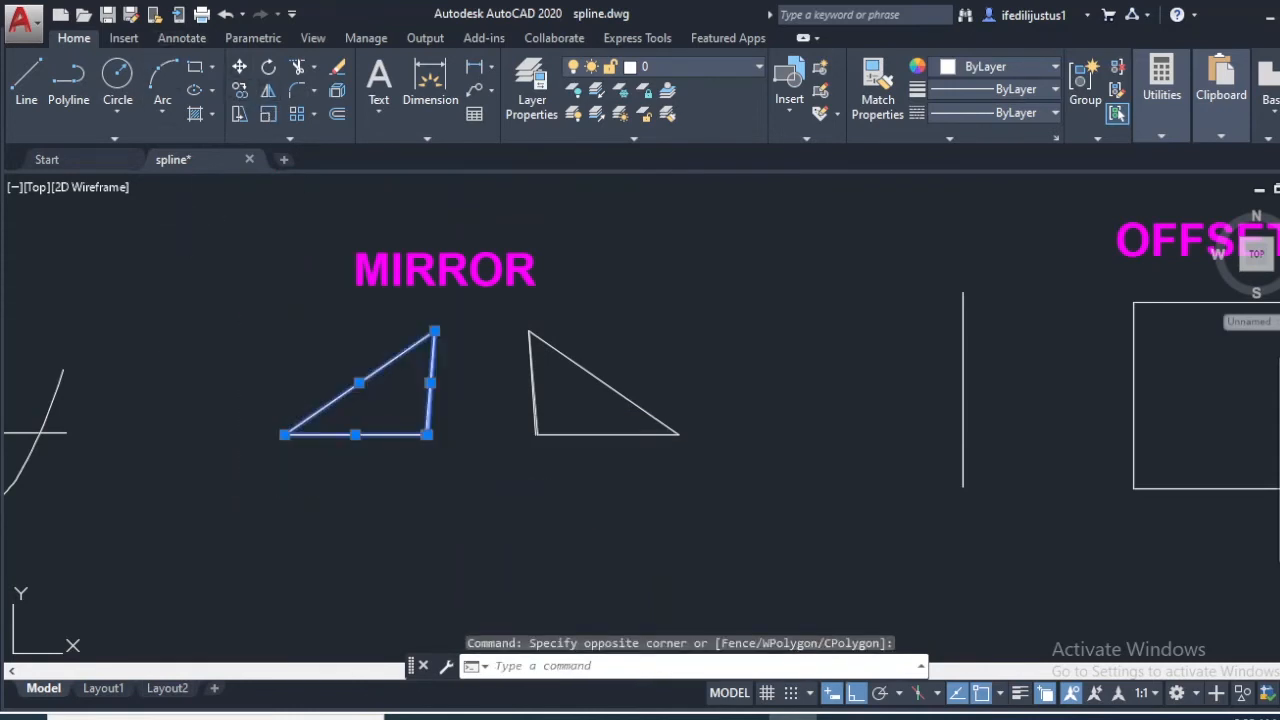
type("co")
key("Return")
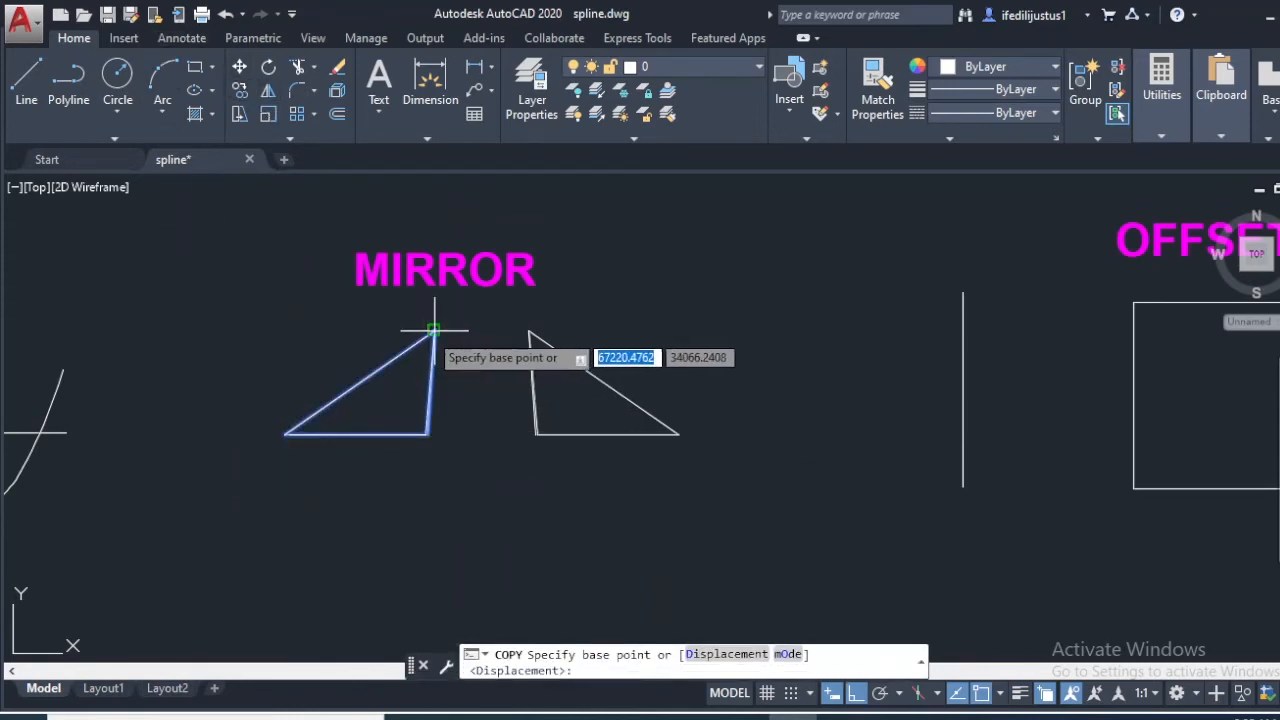
left_click(433, 329)
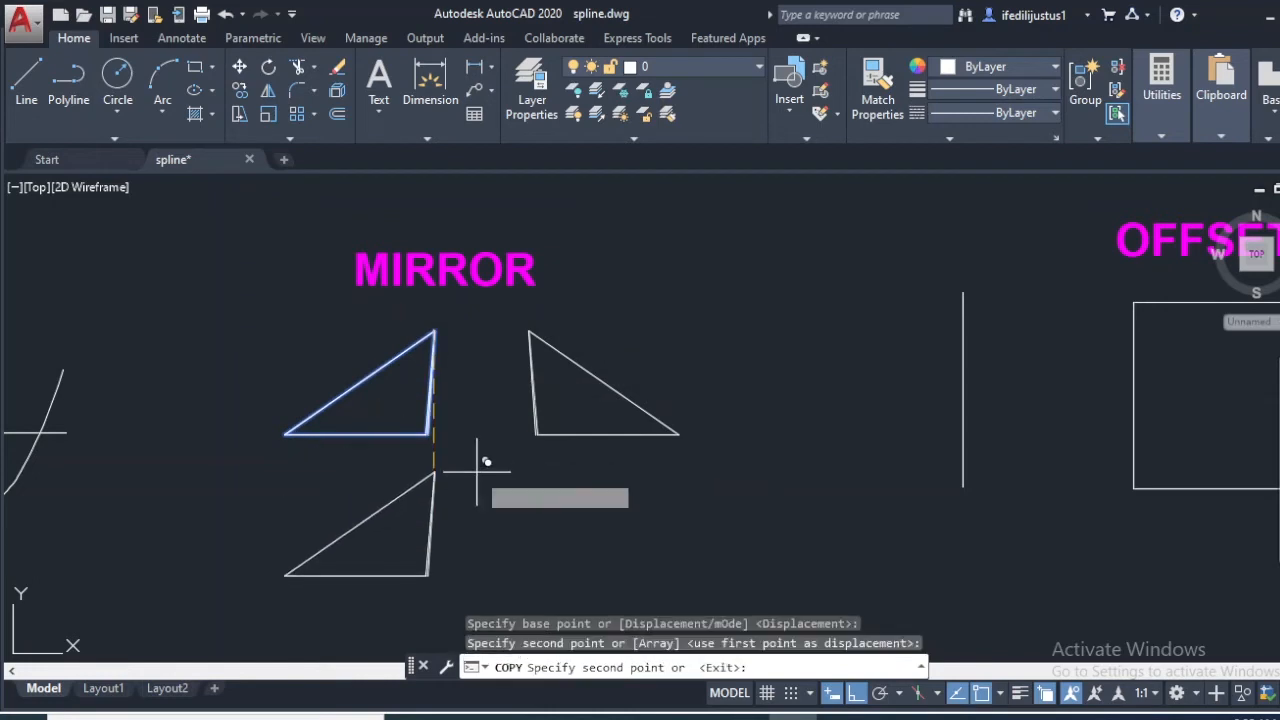
scroll(477, 470, "down", 2)
key("Escape")
Step: Mirror the copied lower triangle about a vertical line through its upper vertex, erasing the source objects
scroll(481, 479, "up", 6)
scroll(465, 400, "down", 9)
scroll(420, 400, "up", 3)
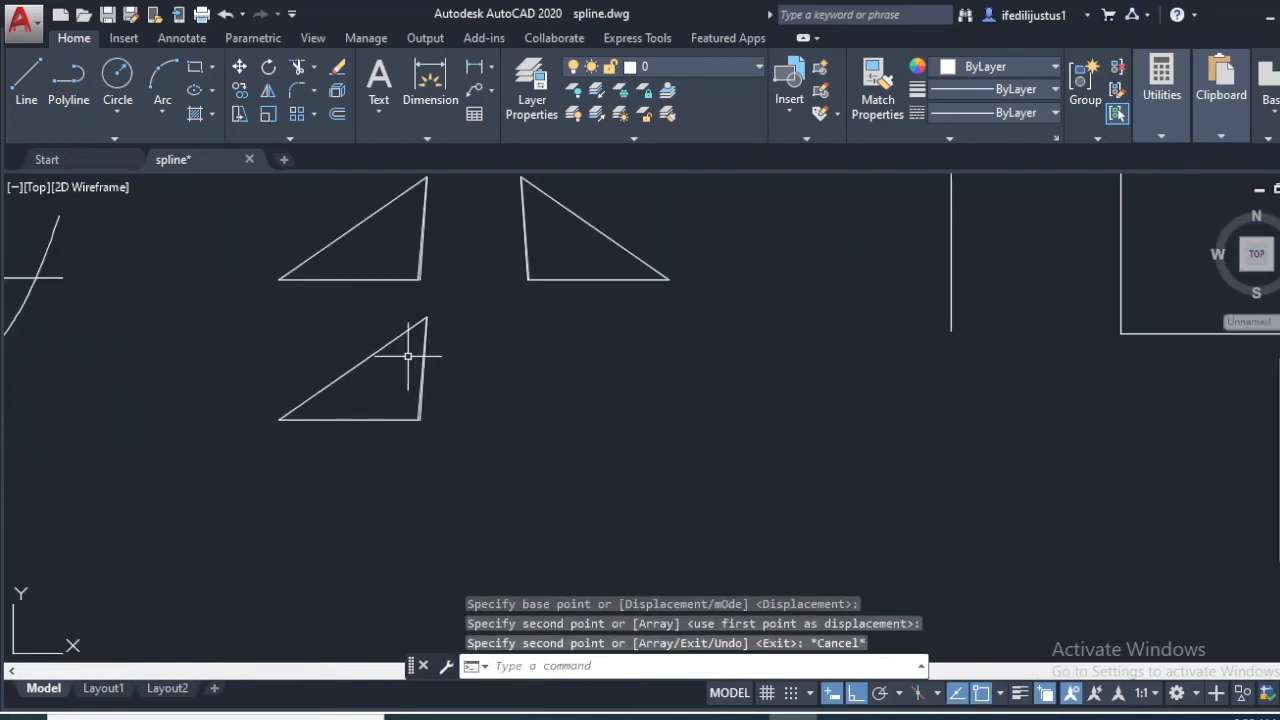
scroll(408, 355, "up", 2)
left_click(472, 288)
left_click(148, 540)
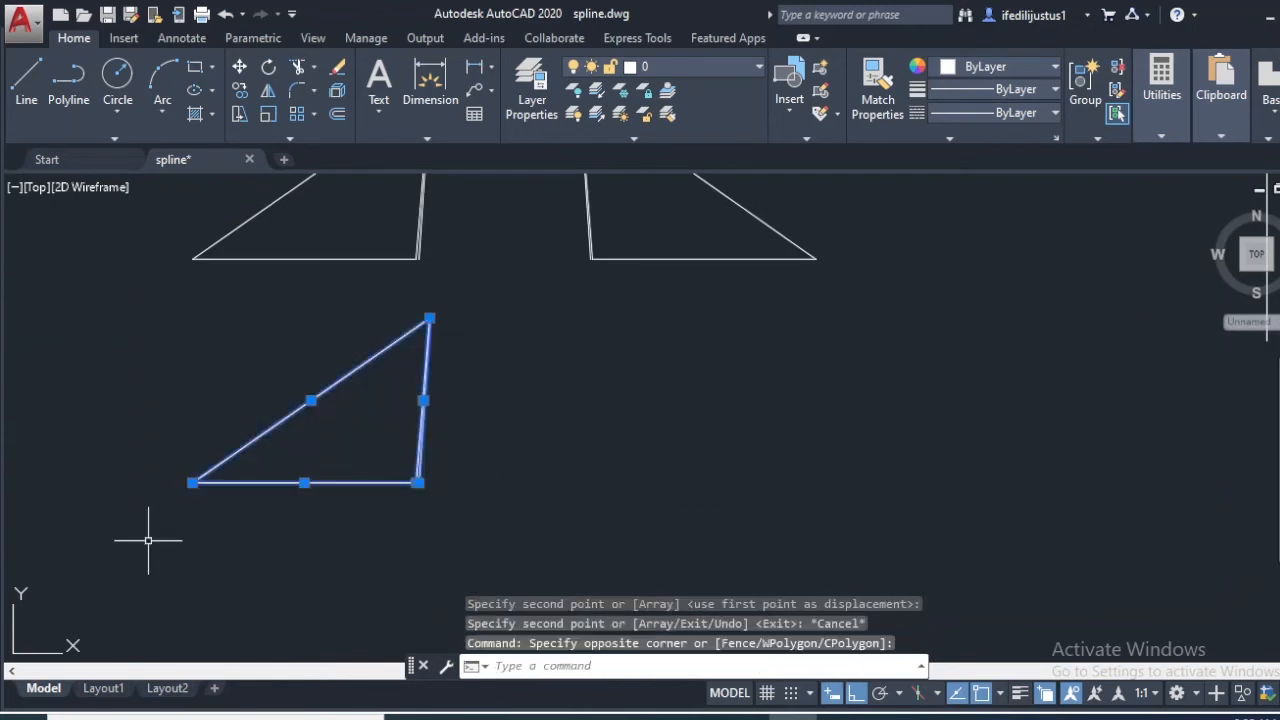
left_click(262, 87)
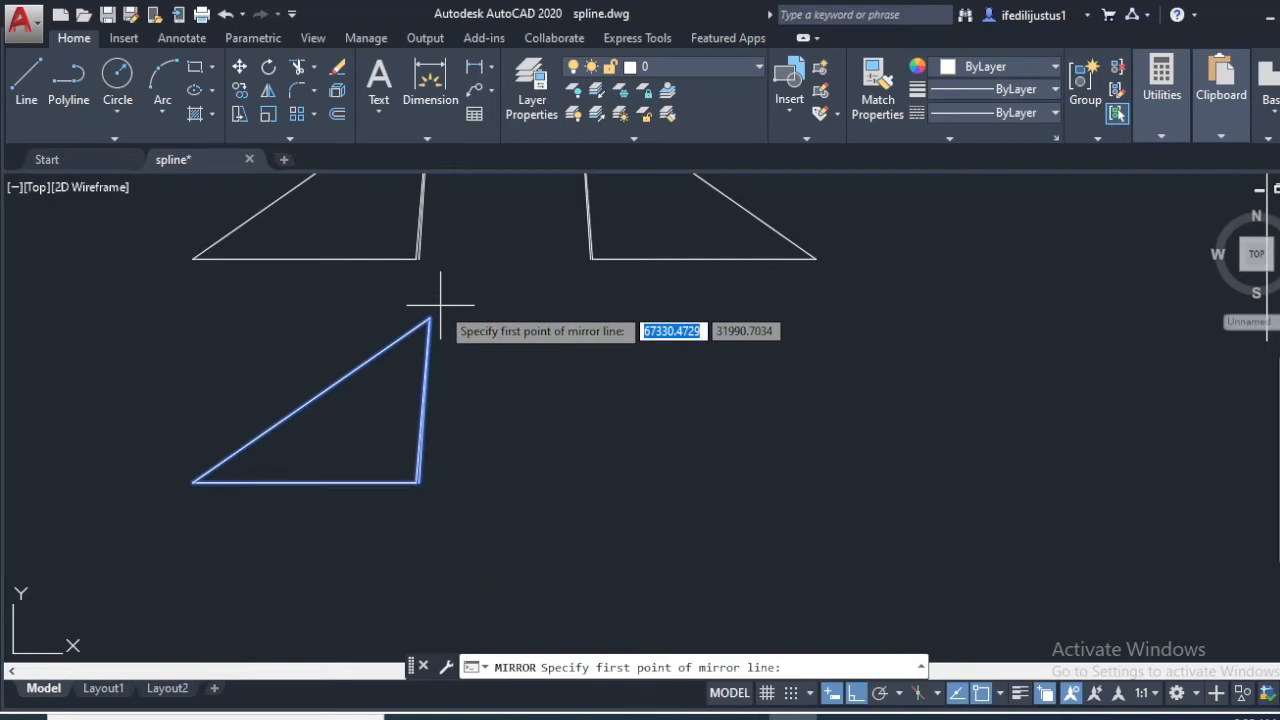
left_click(430, 318)
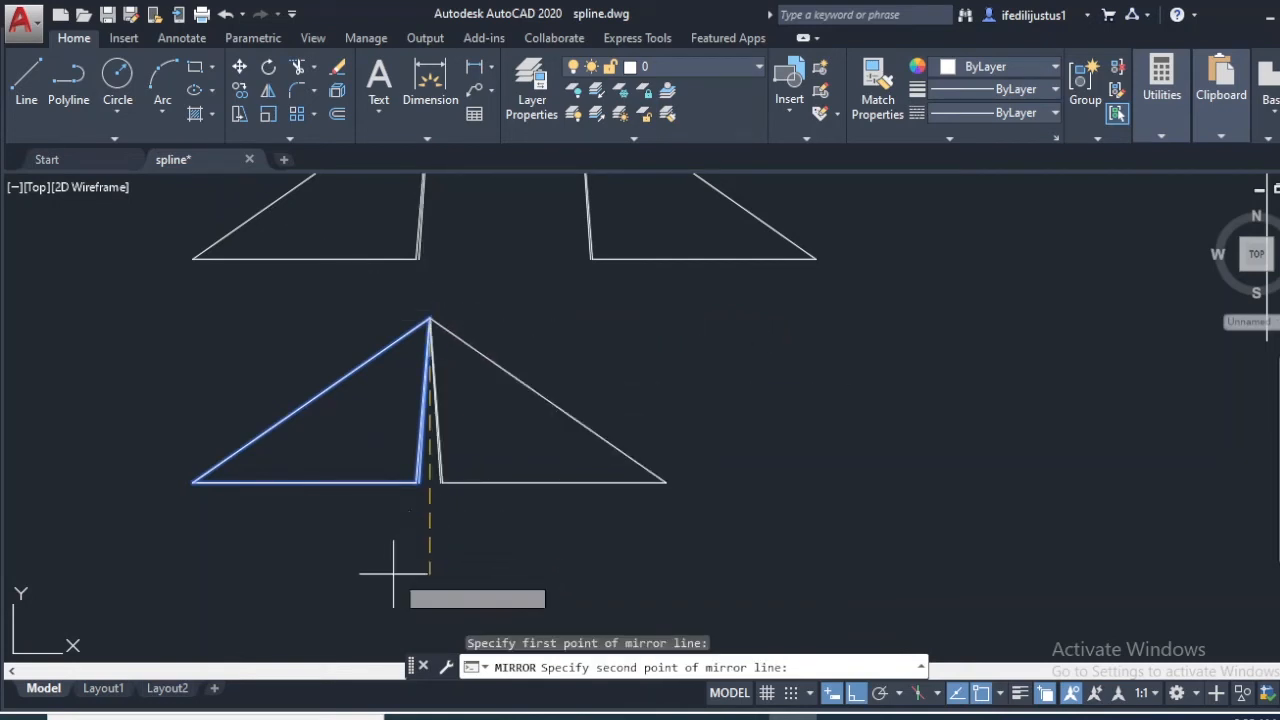
left_click(415, 601)
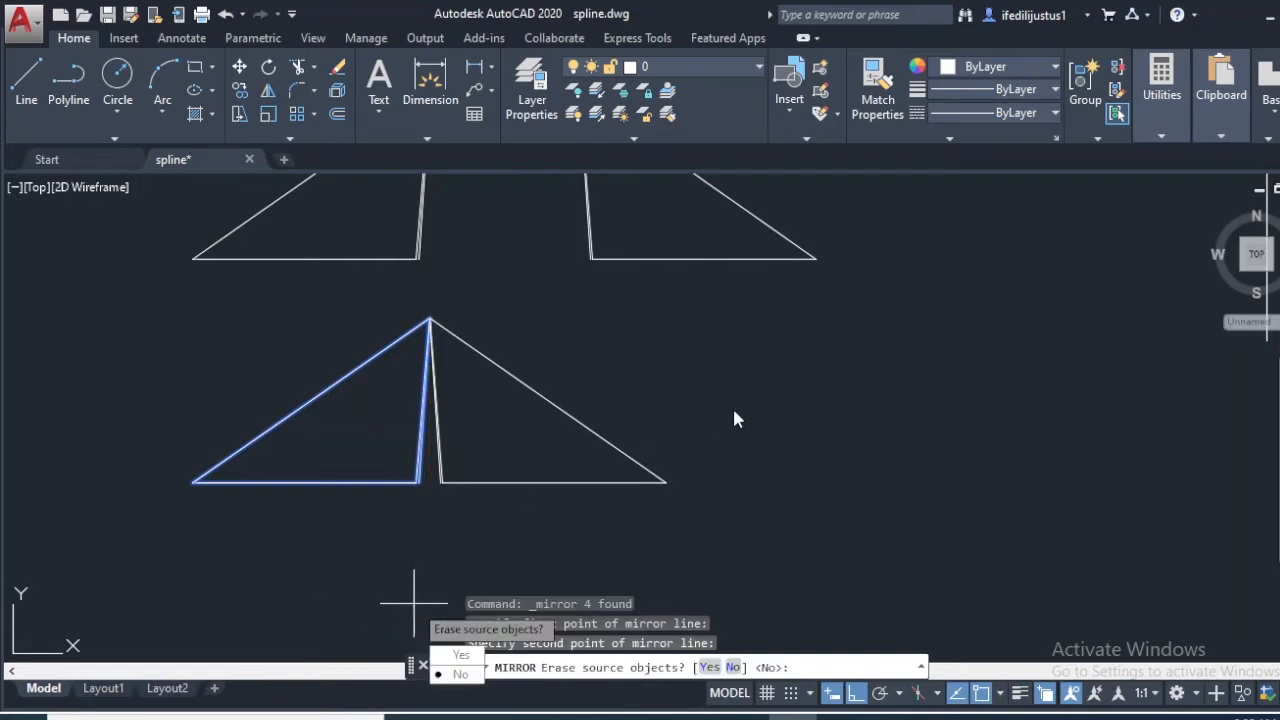
left_click(452, 657)
Step: Examine the mirrored triangles and the OFFSET exercise with its vertical line and square
scroll(607, 307, "down", 2)
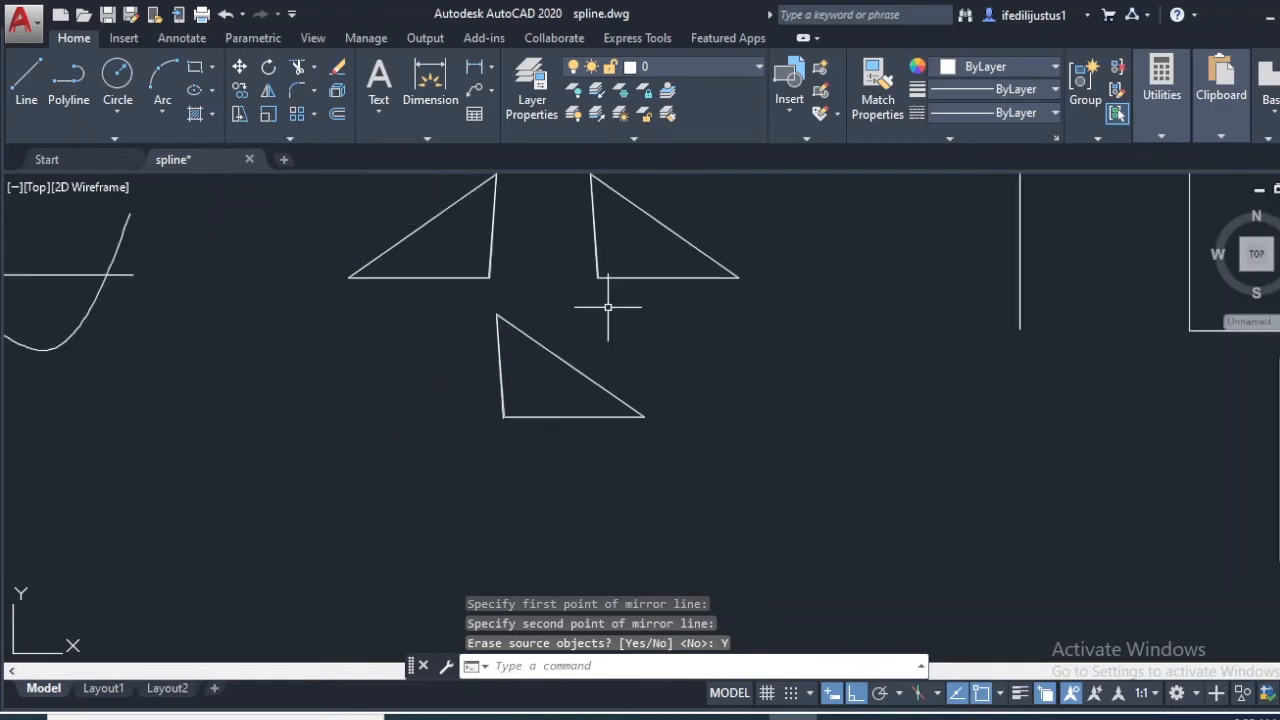
scroll(469, 380, "down", 3)
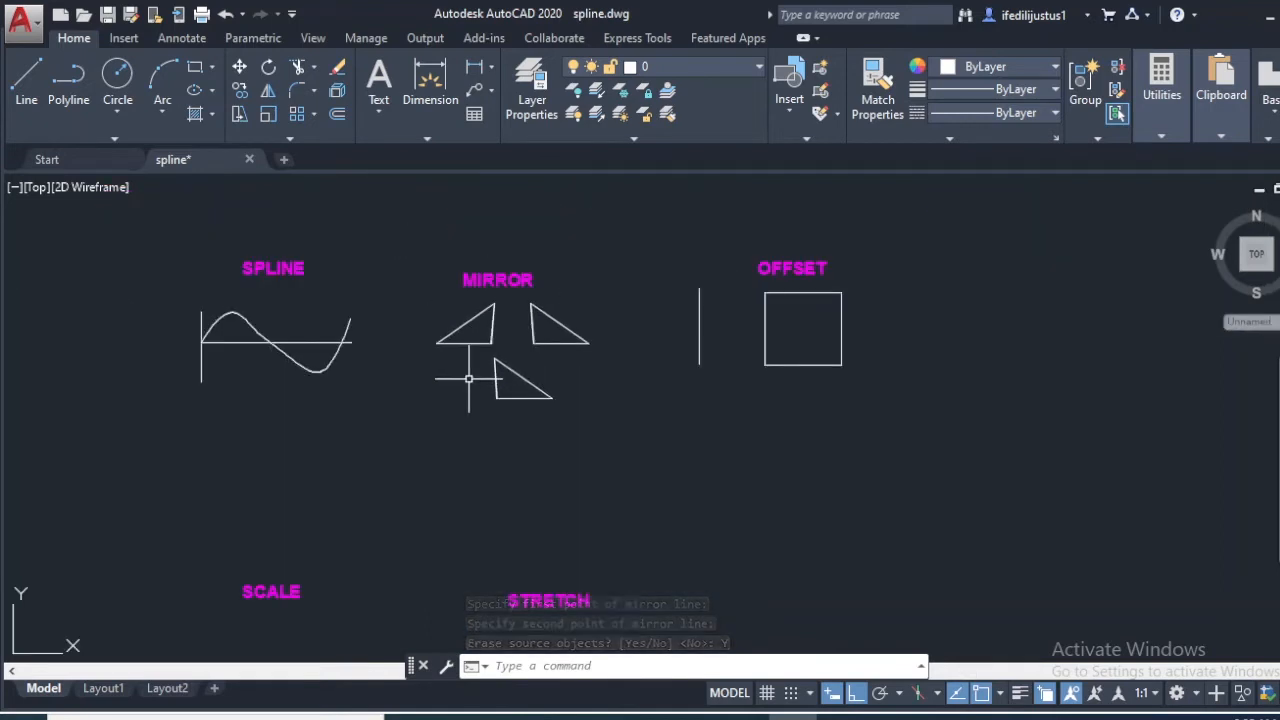
scroll(846, 265, "up", 4)
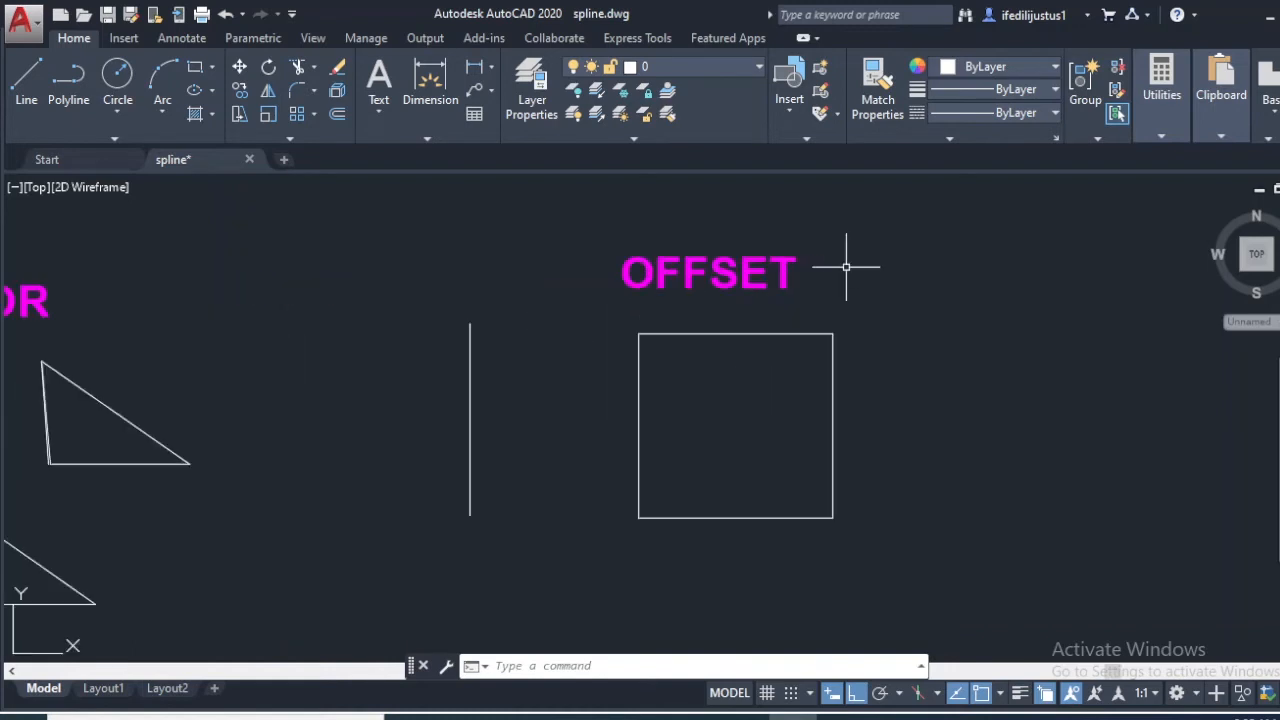
scroll(874, 376, "up", 2)
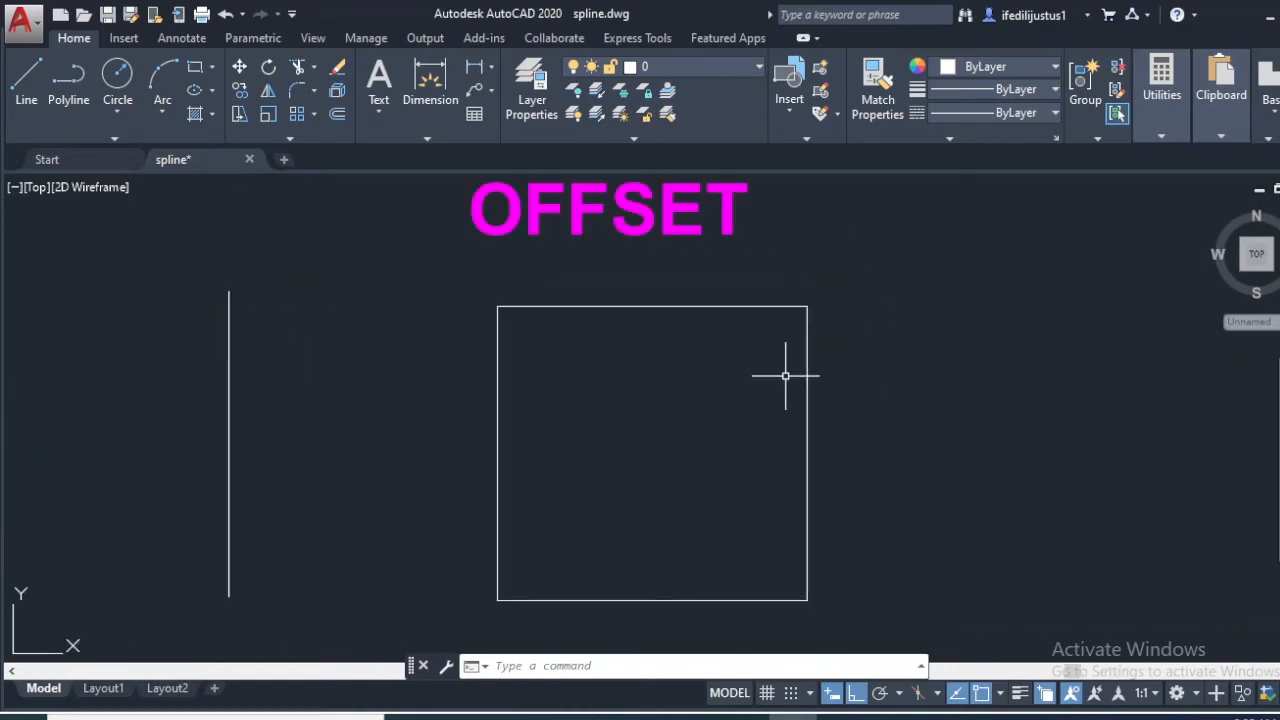
scroll(741, 306, "down", 2)
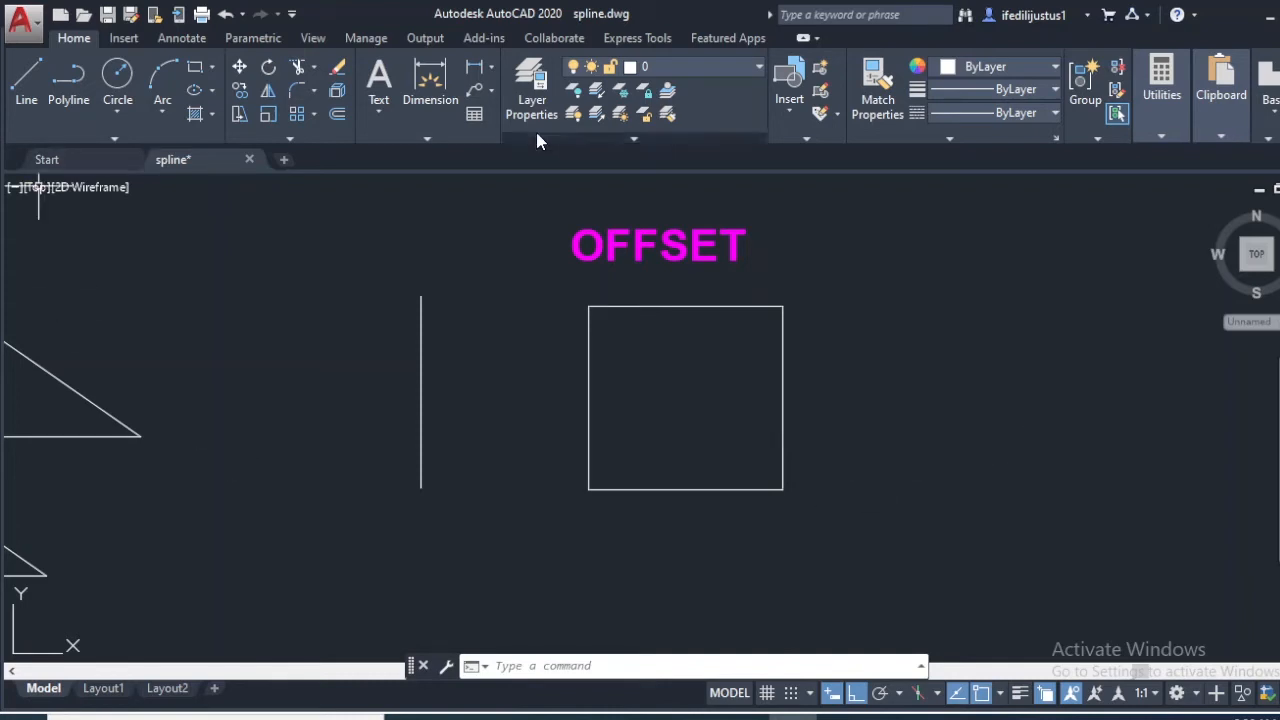
type("Of")
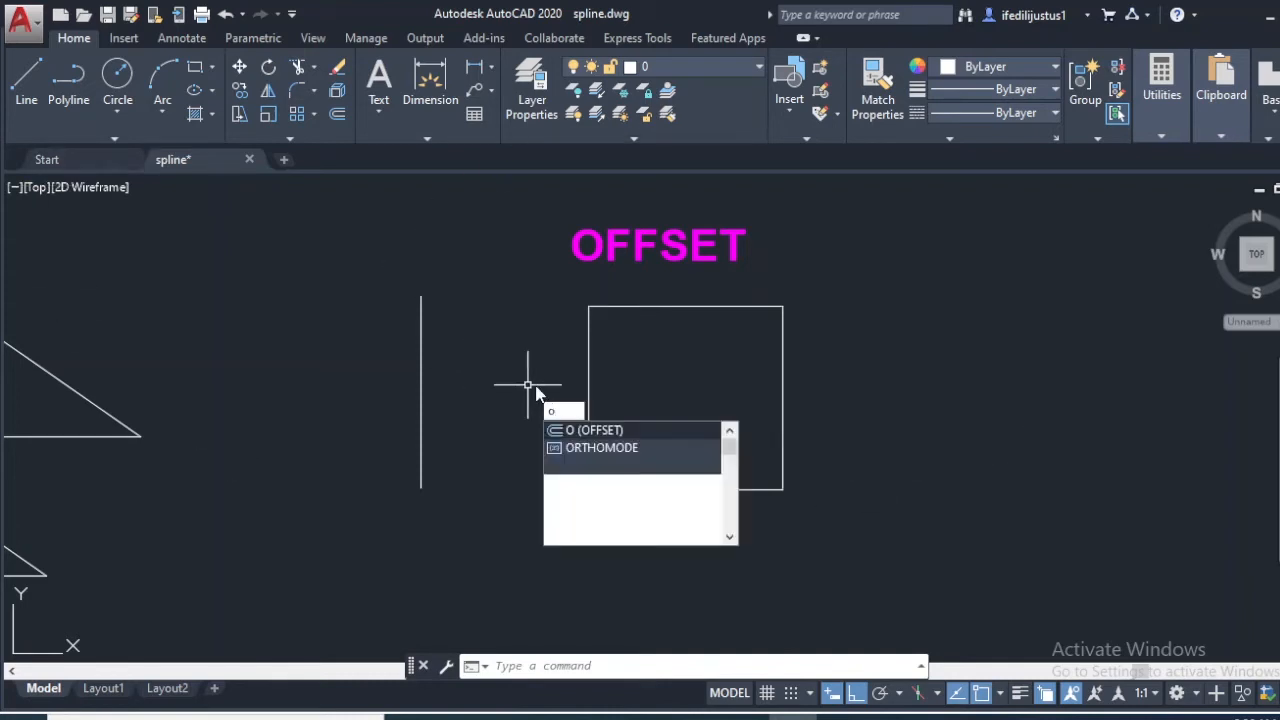
type("f")
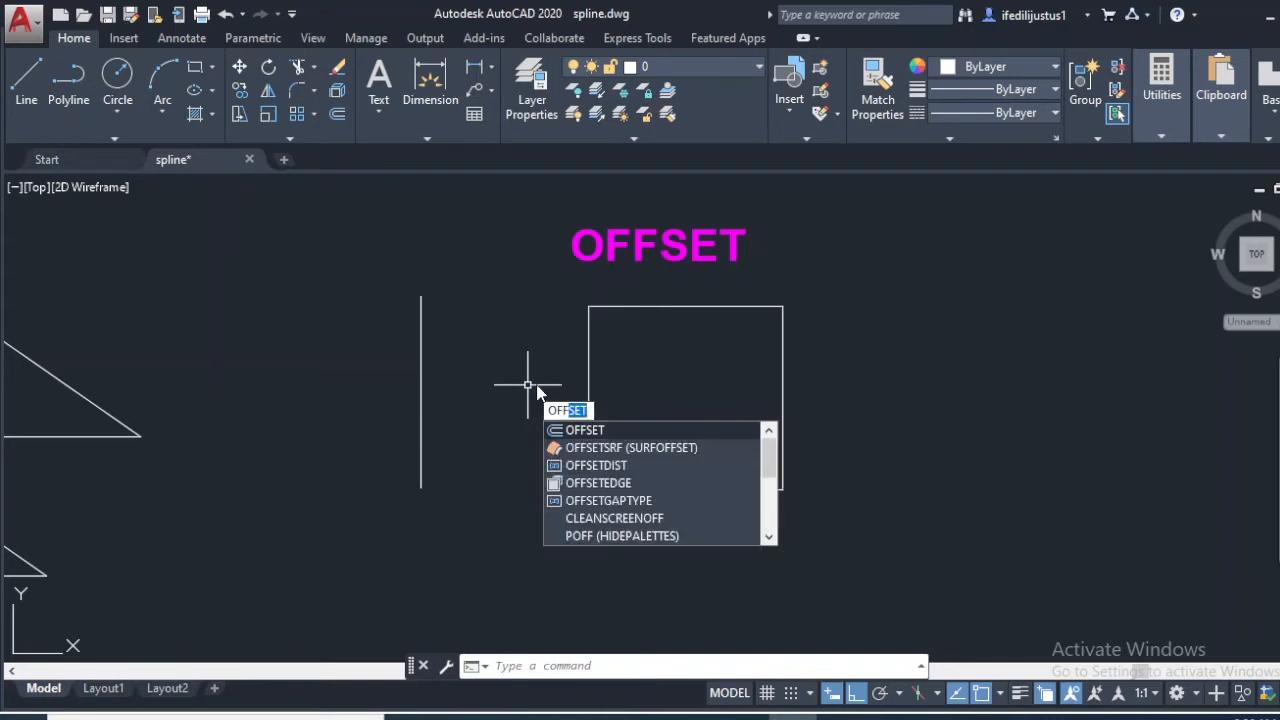
key("Return")
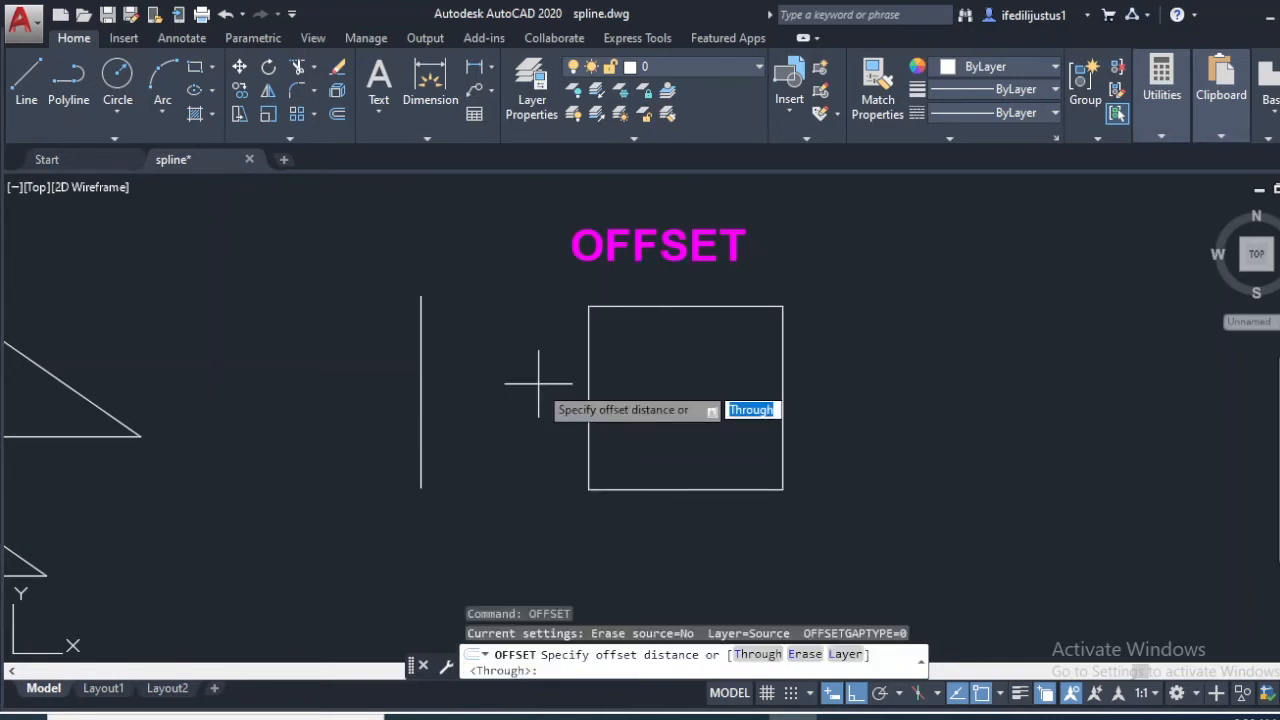
key("Escape")
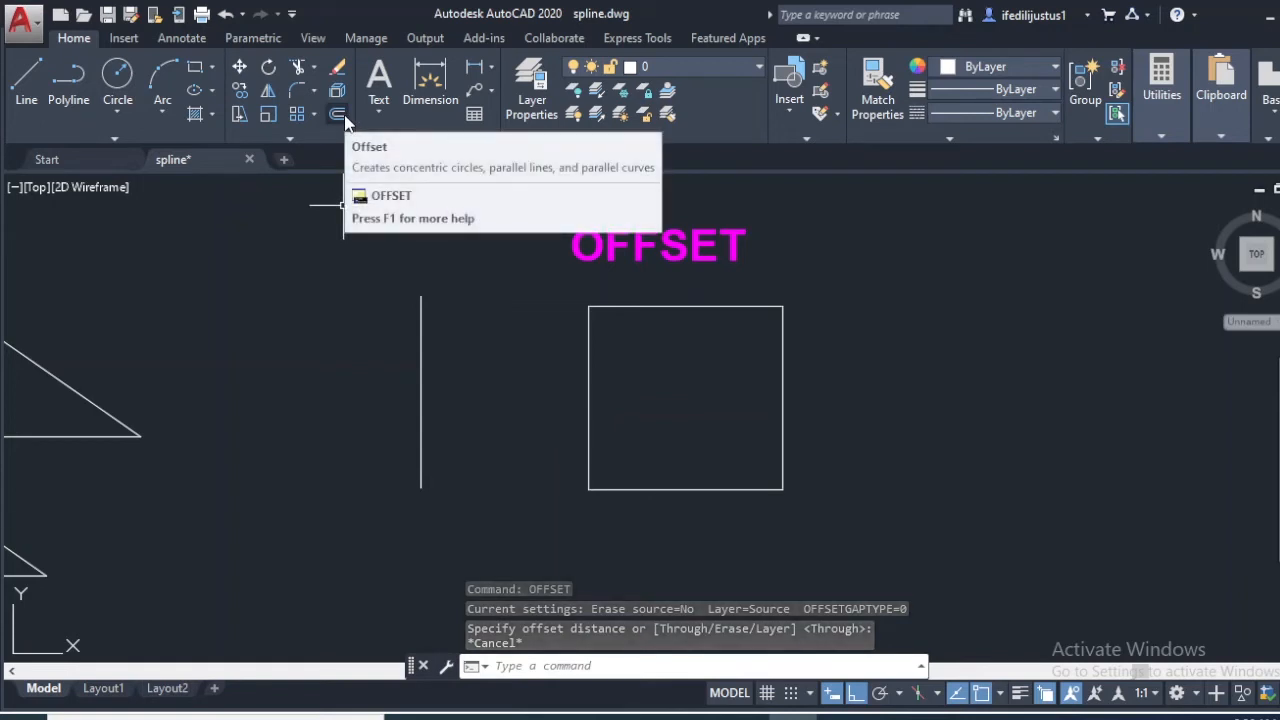
left_click(338, 114)
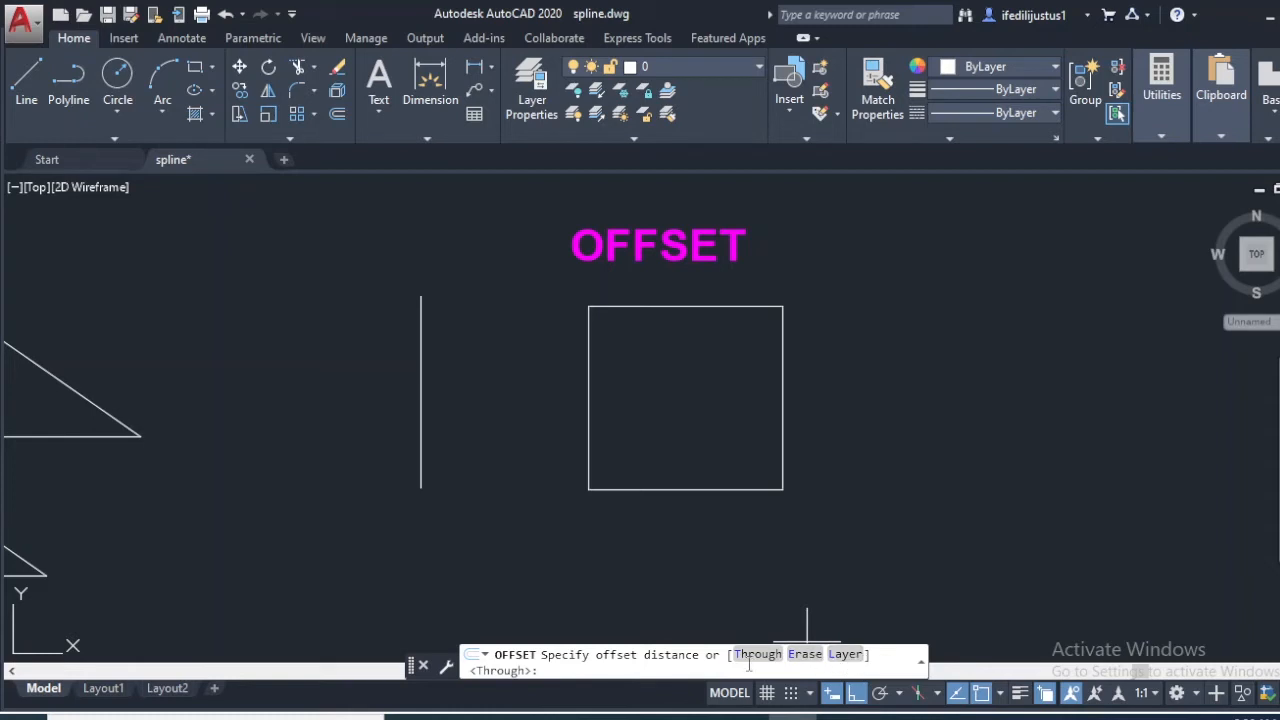
key("Escape")
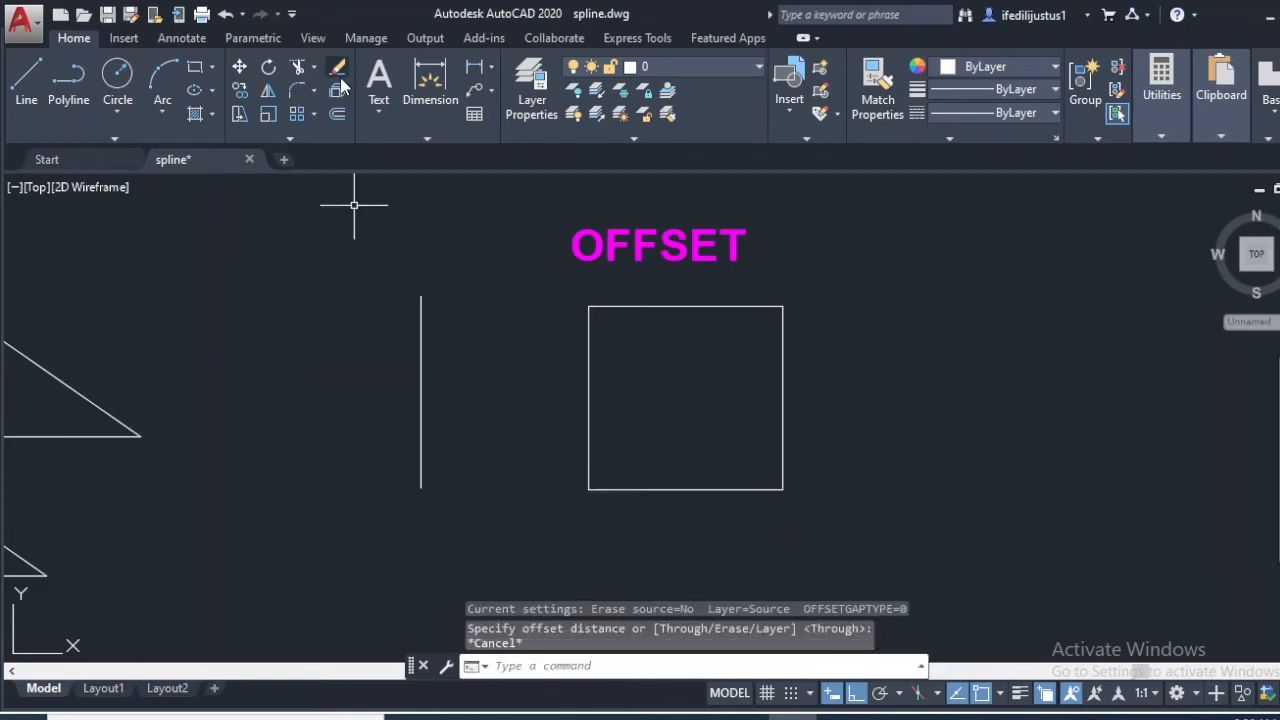
Step: Offset the vertical line 200 to its right using the Through option
left_click(339, 116)
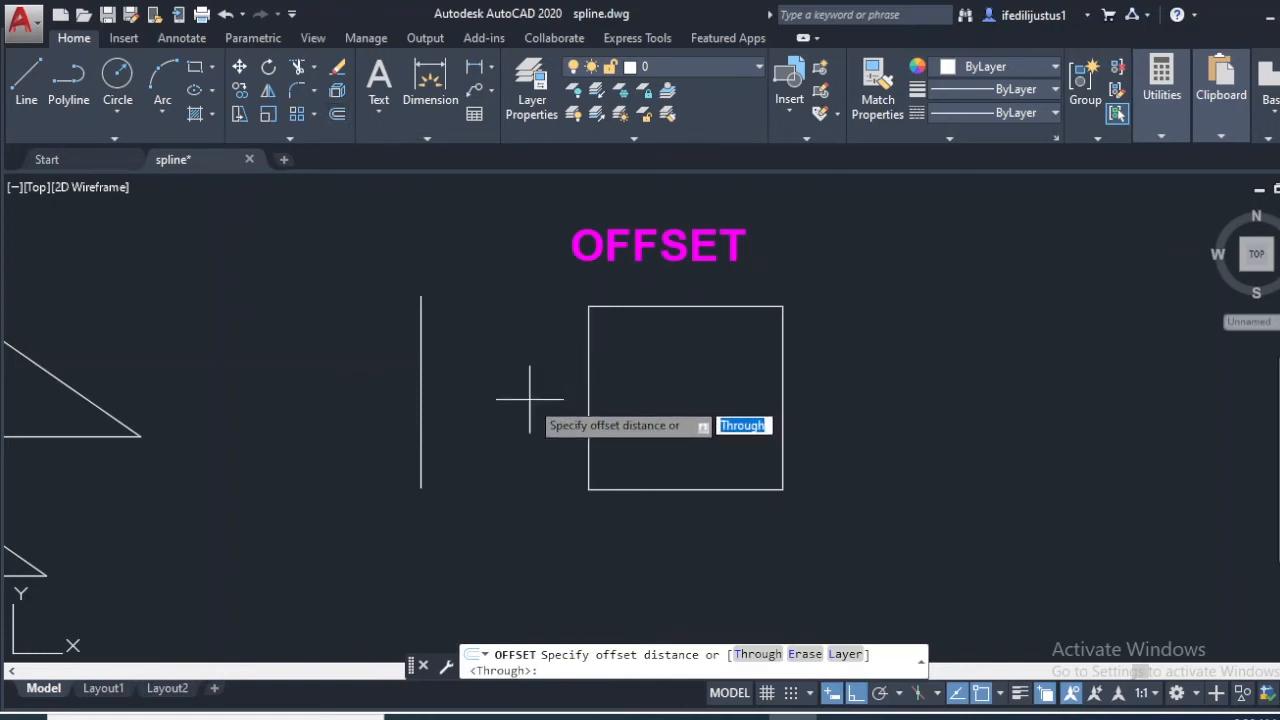
type("t")
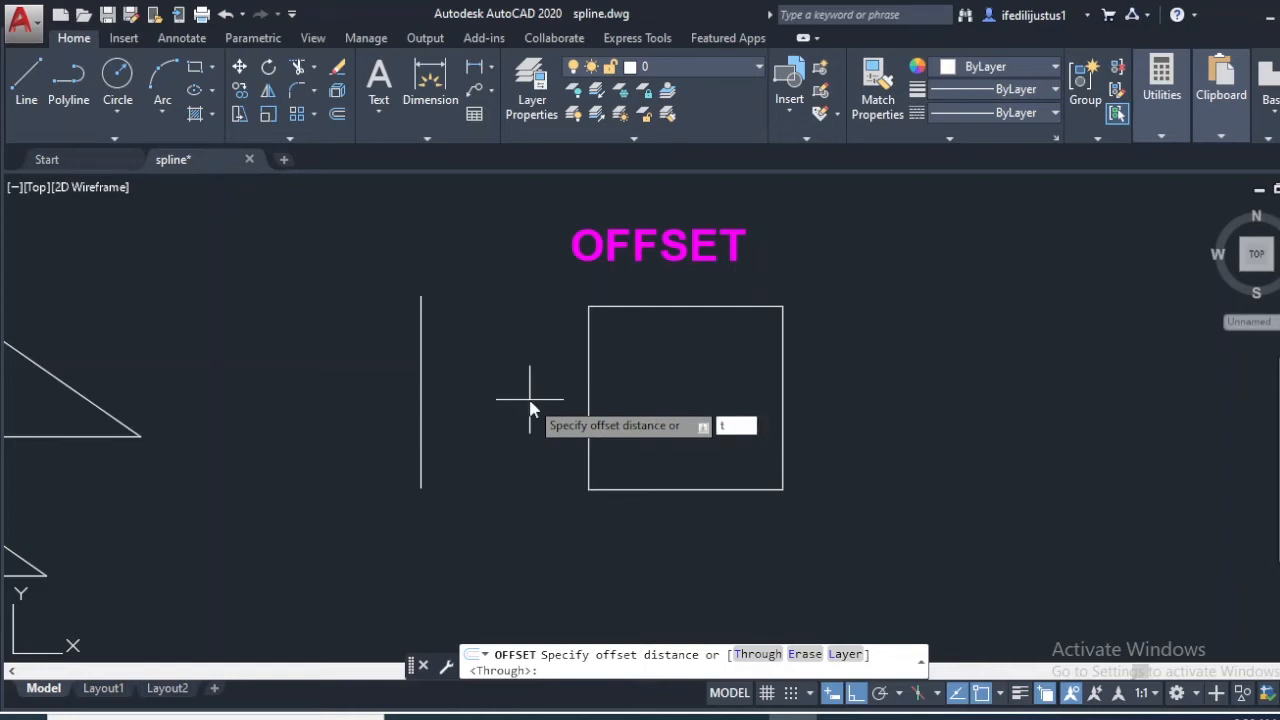
key("Return")
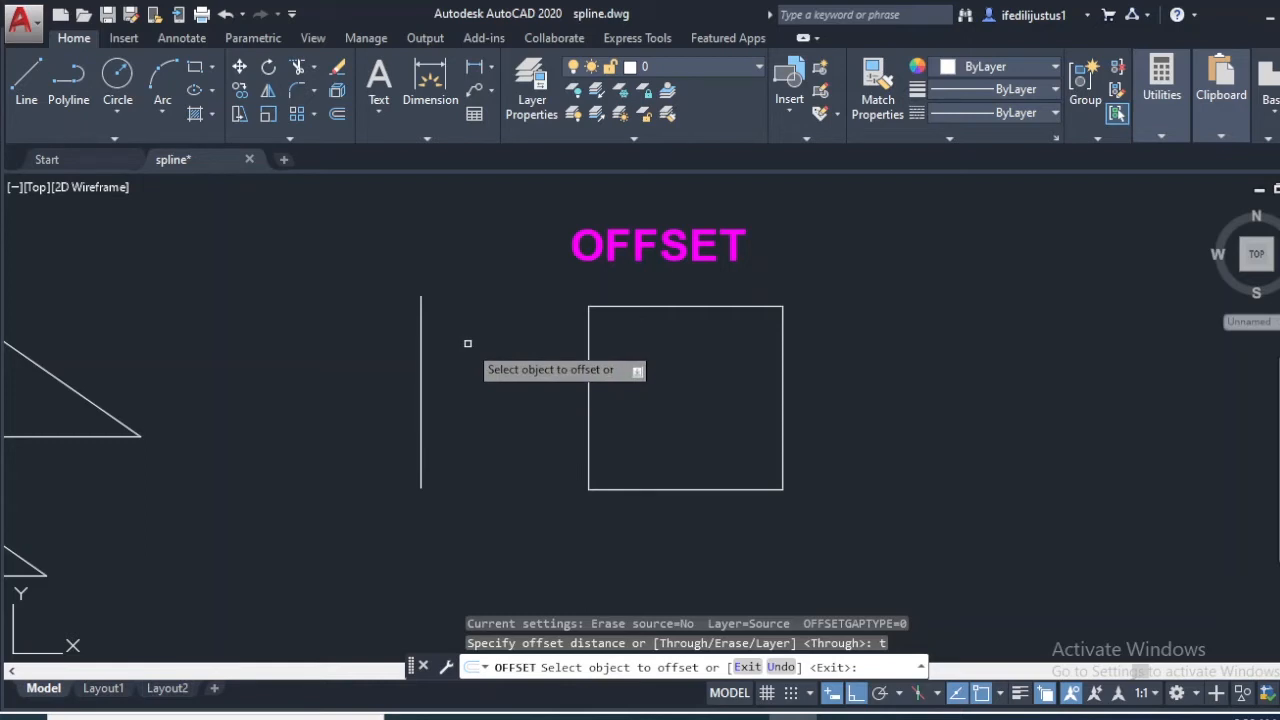
left_click(421, 370)
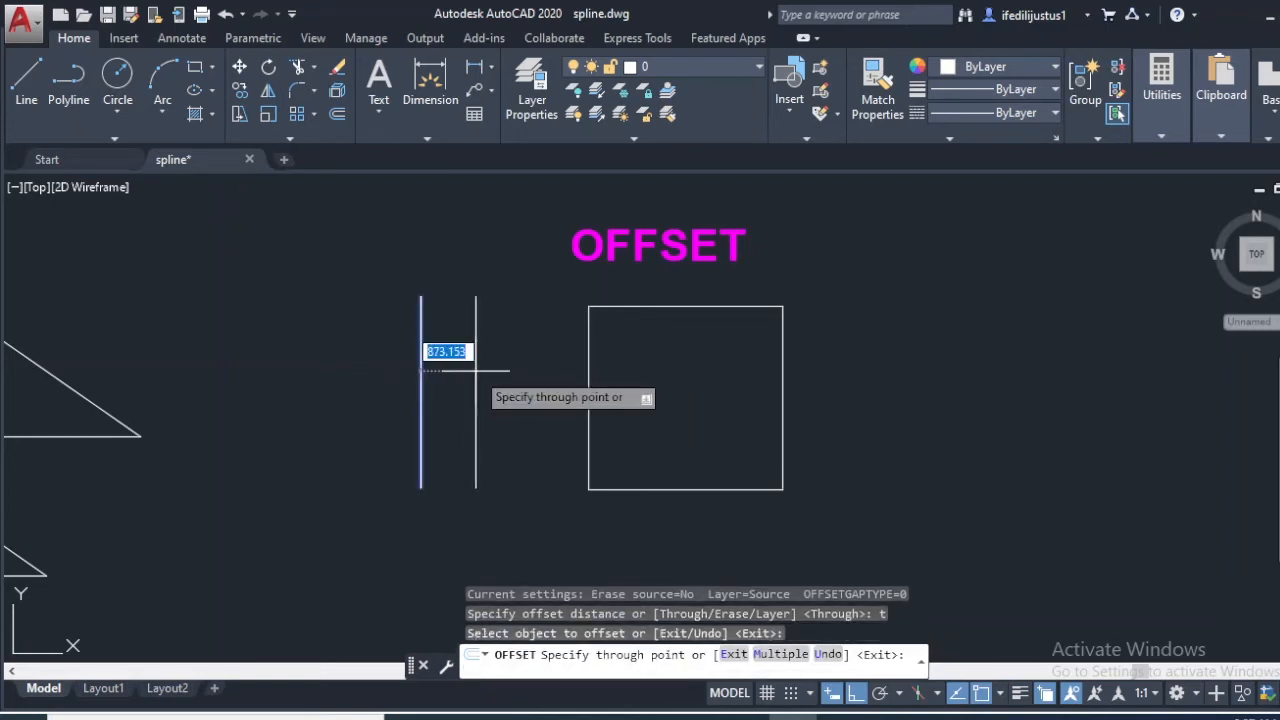
type("200")
key("Return")
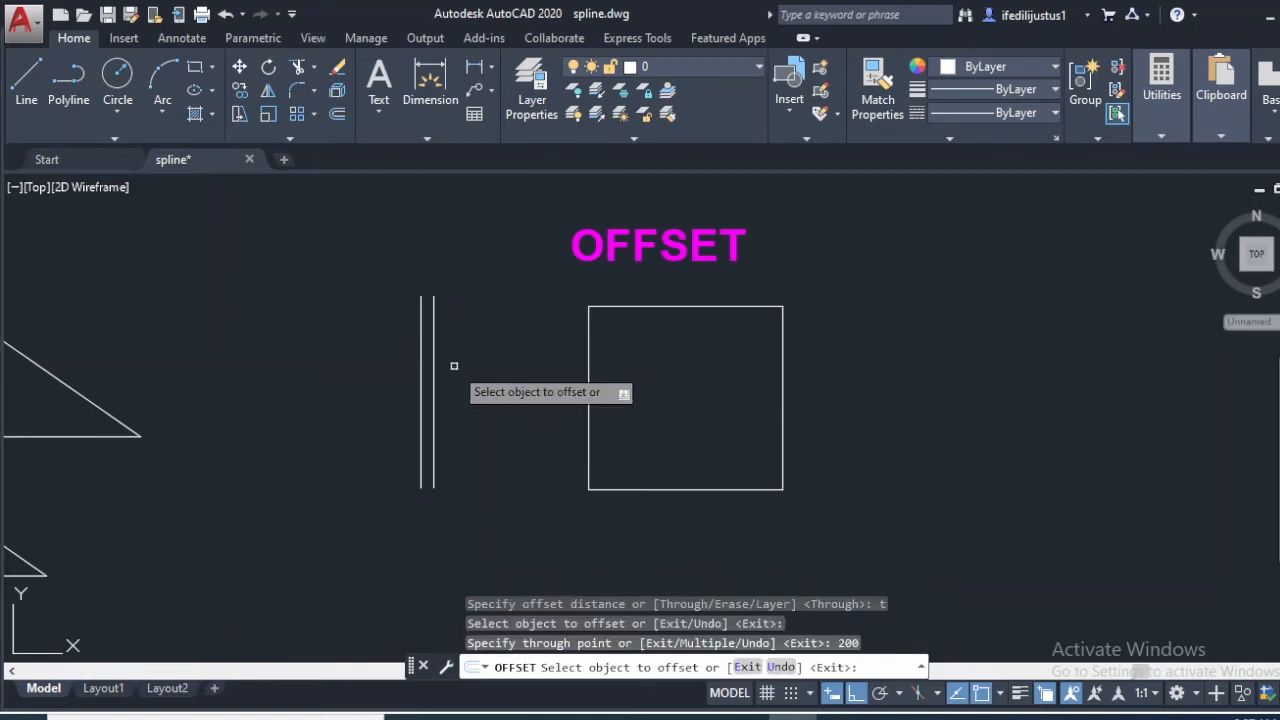
Step: Offset the copied line 400 to its right, and offset the resulting line another 700 in the same direction
scroll(452, 368, "up", 2)
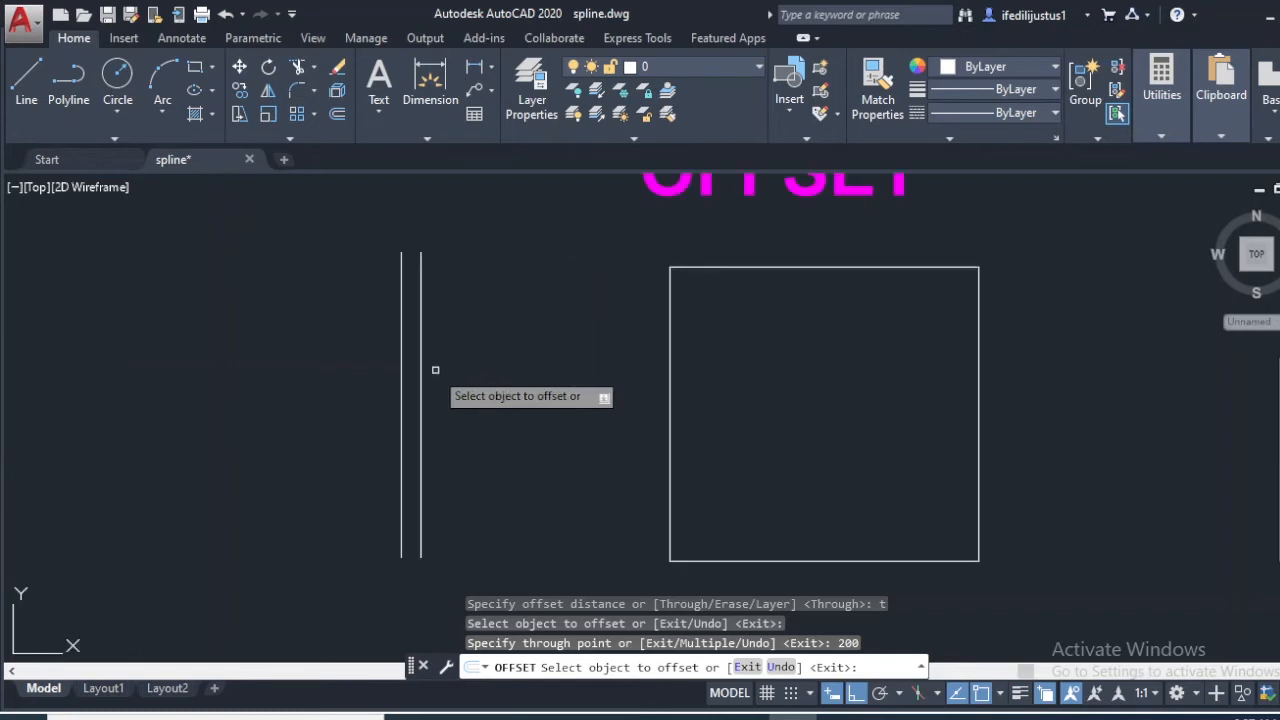
left_click(420, 380)
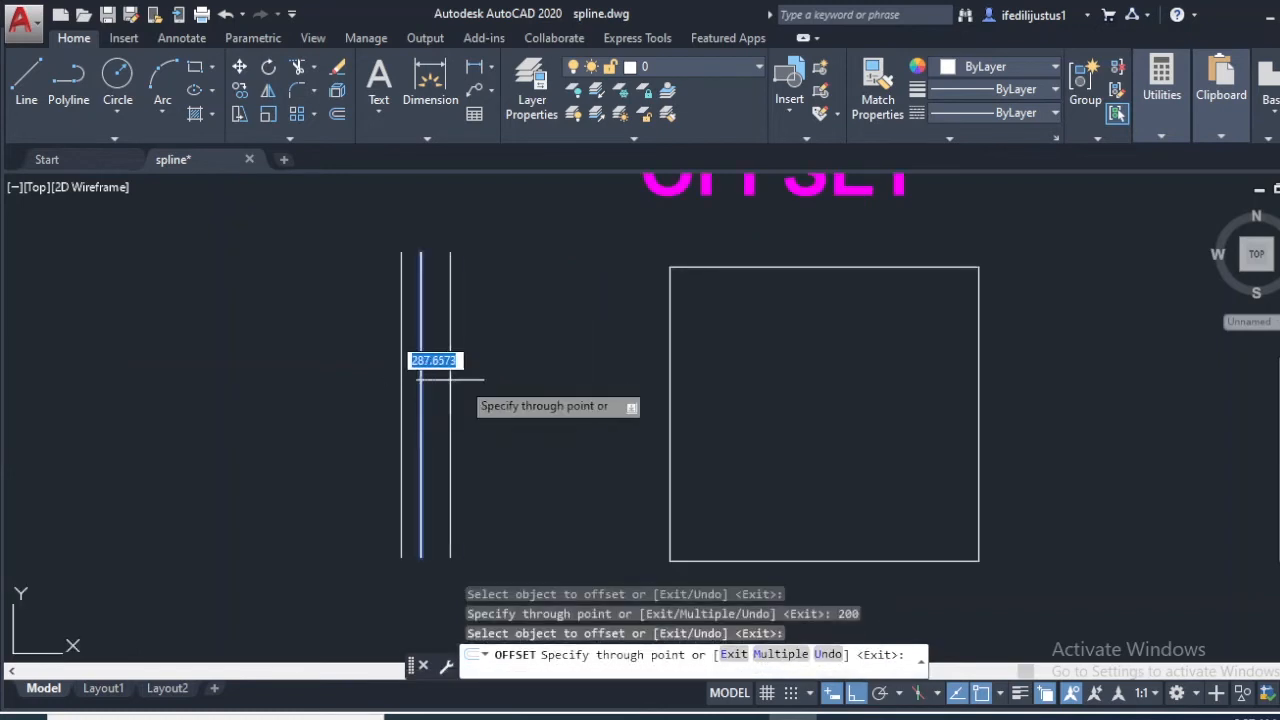
type("400")
key("Return")
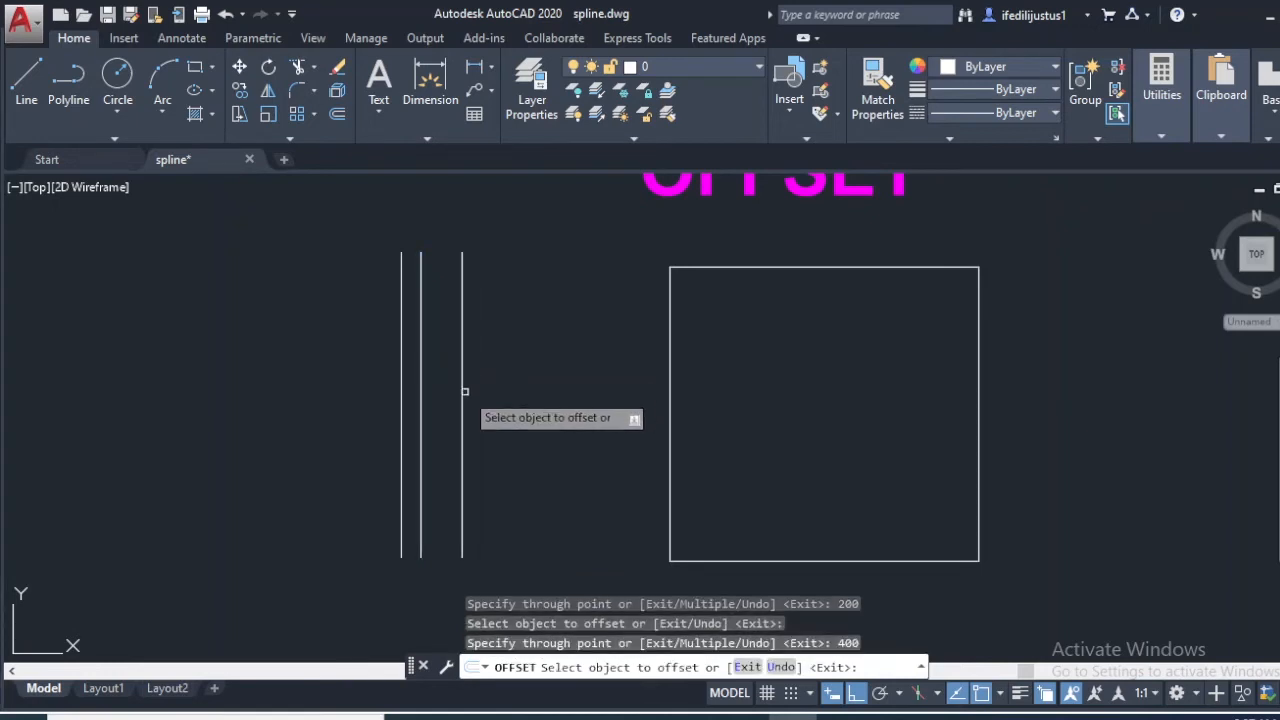
left_click(463, 390)
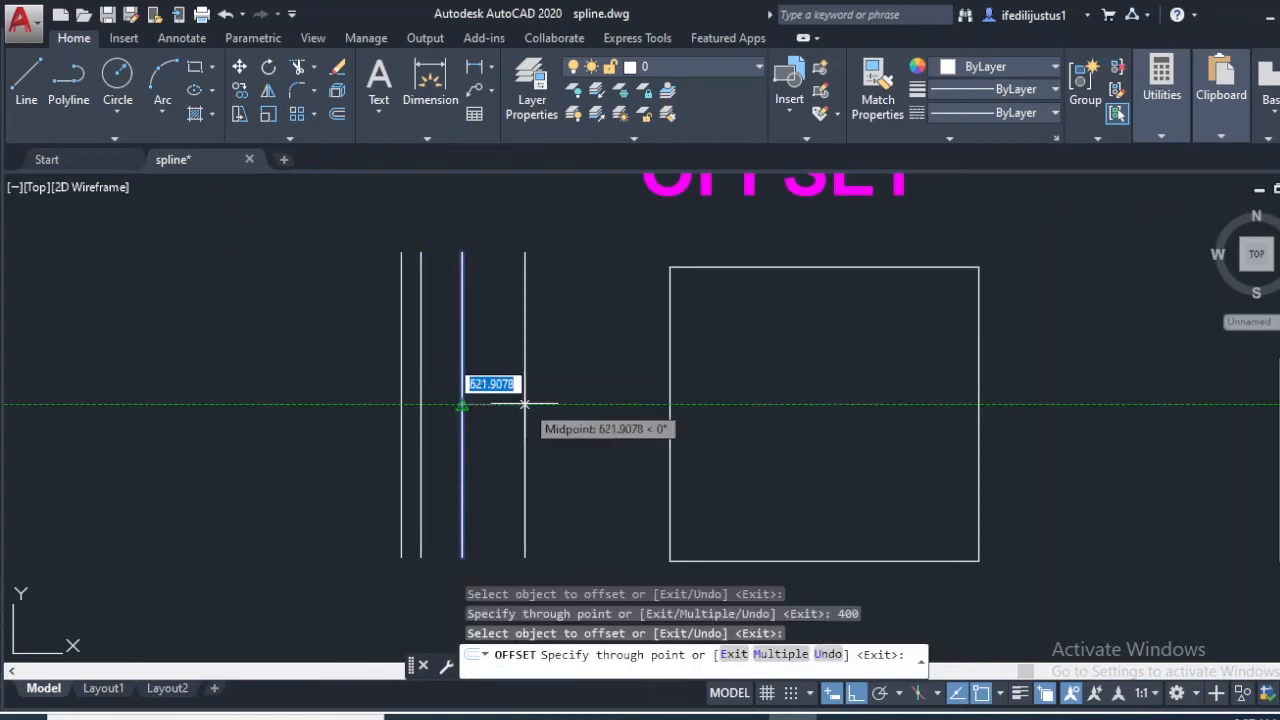
type("1")
key("BackSpace")
type("700")
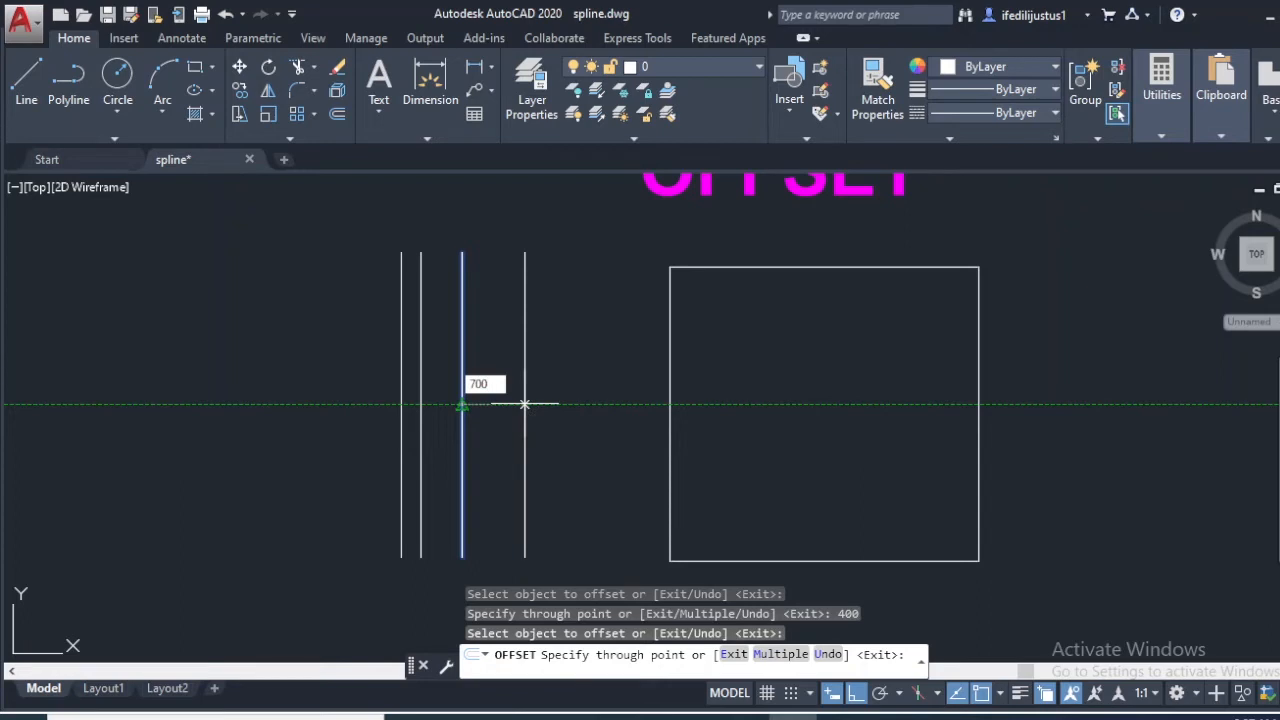
key("Return")
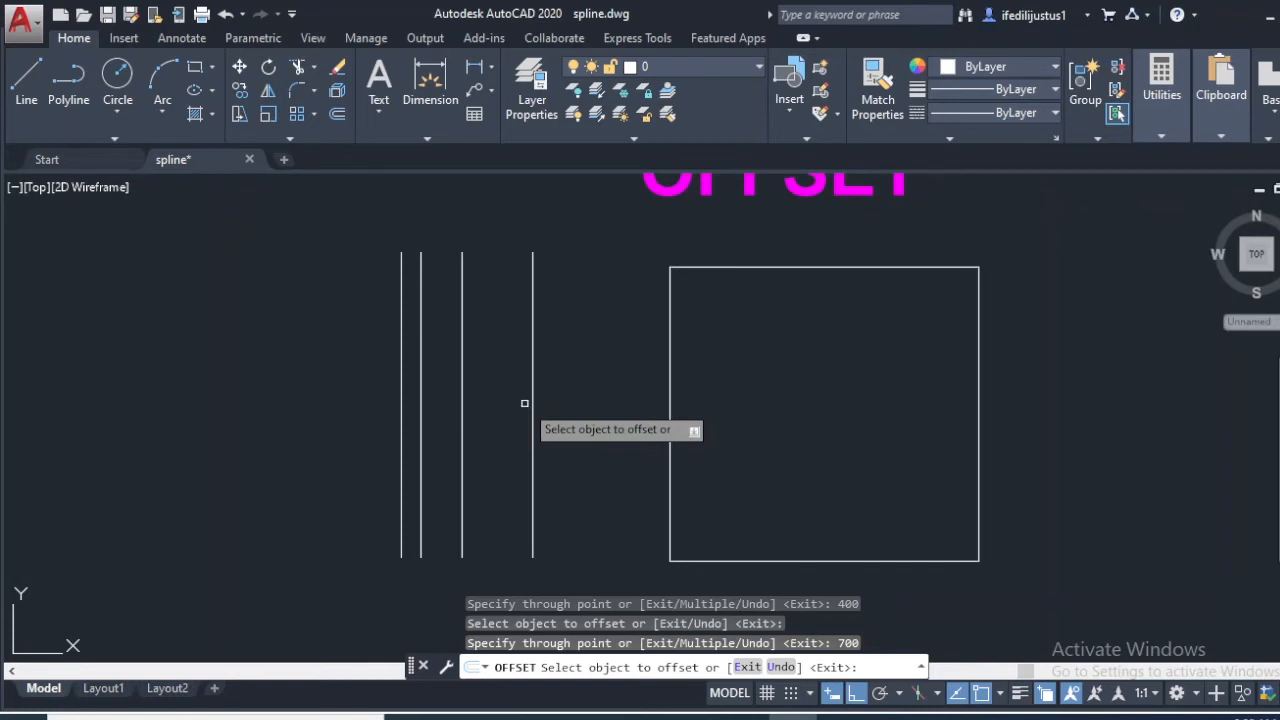
Step: Undo all three offsets of the vertical line and end the Offset command
key("ctrl+z")
key("ctrl+z")
key("ctrl+z")
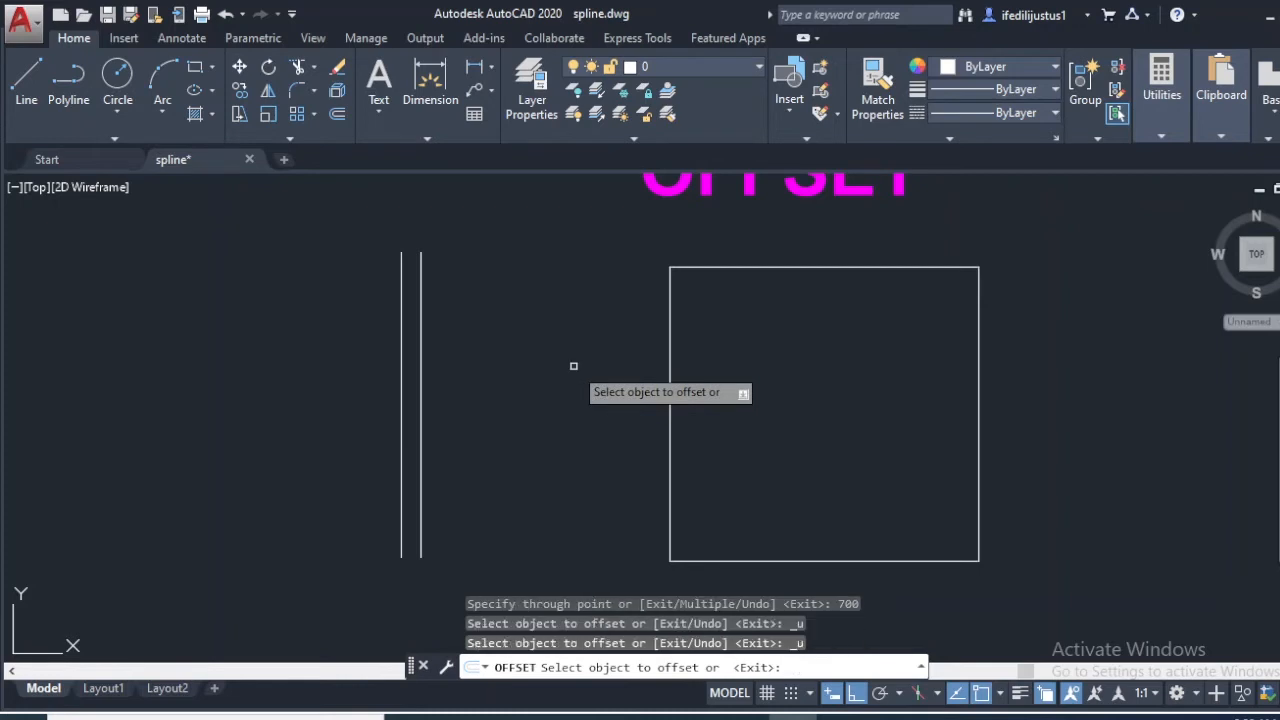
key("Escape")
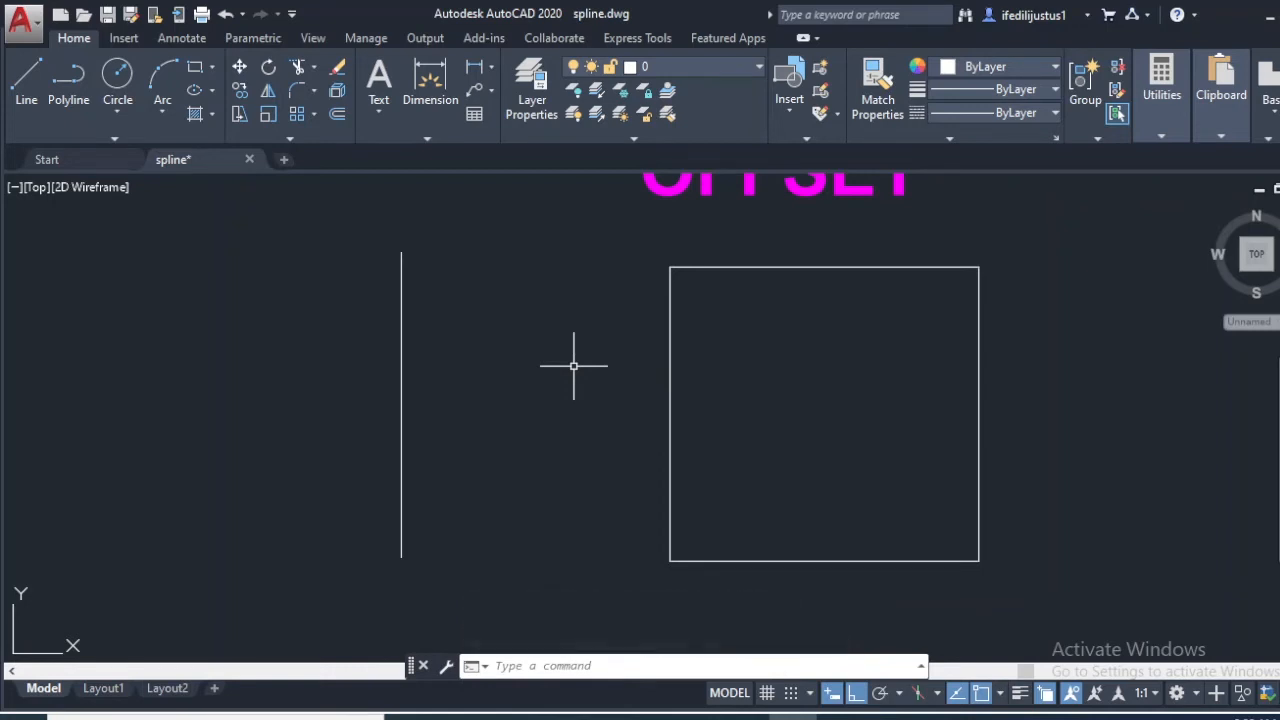
Step: Offset the original vertical line with the Through option, placing a parallel line 200 to its right
type("off")
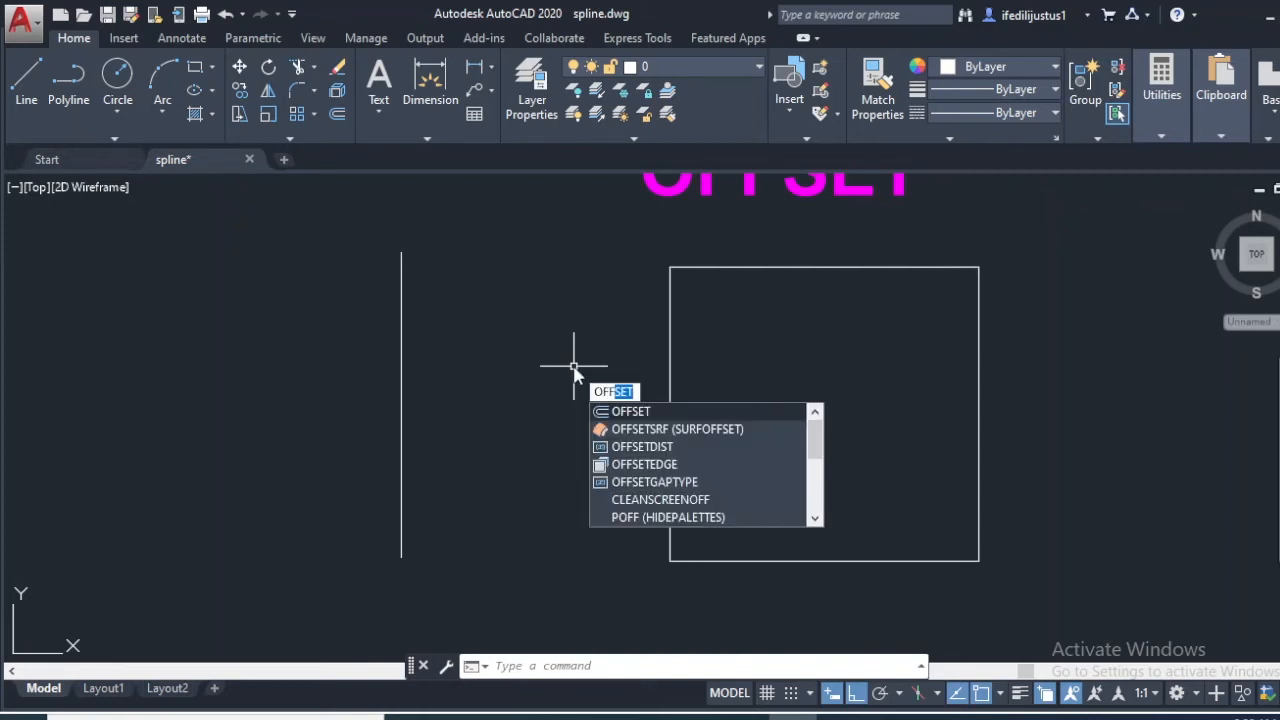
key("Return")
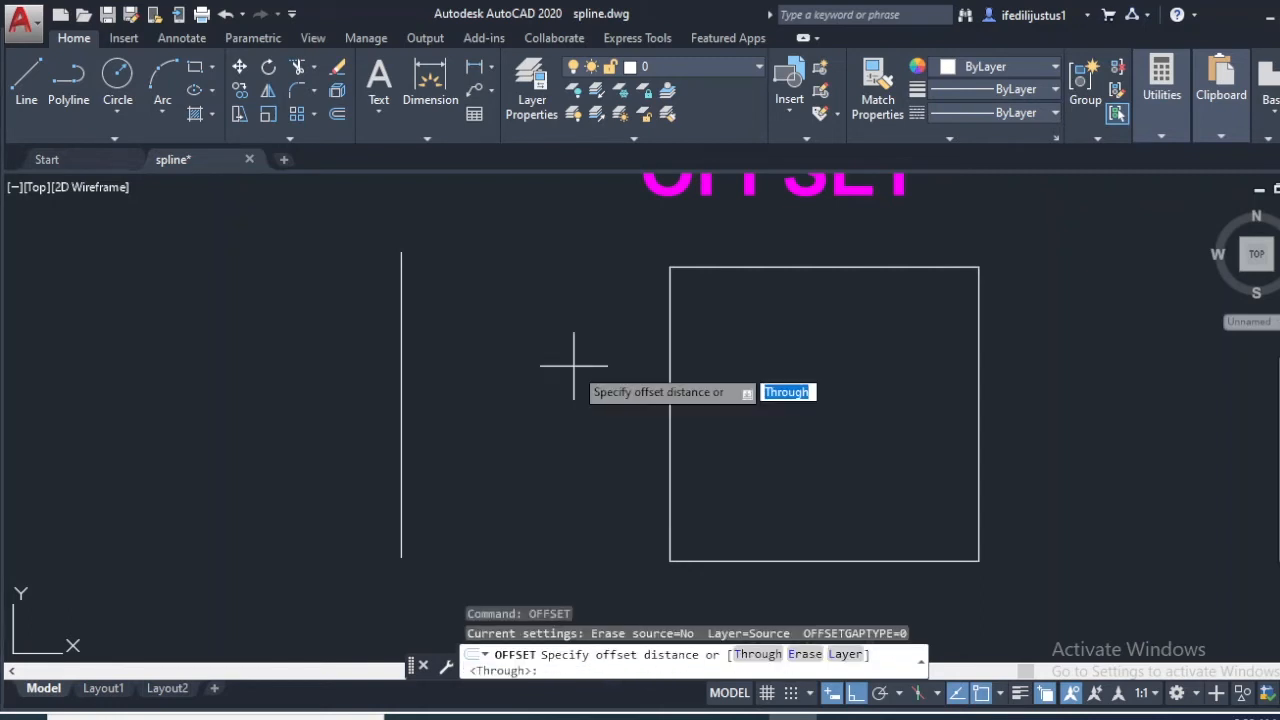
type("t")
key("Return")
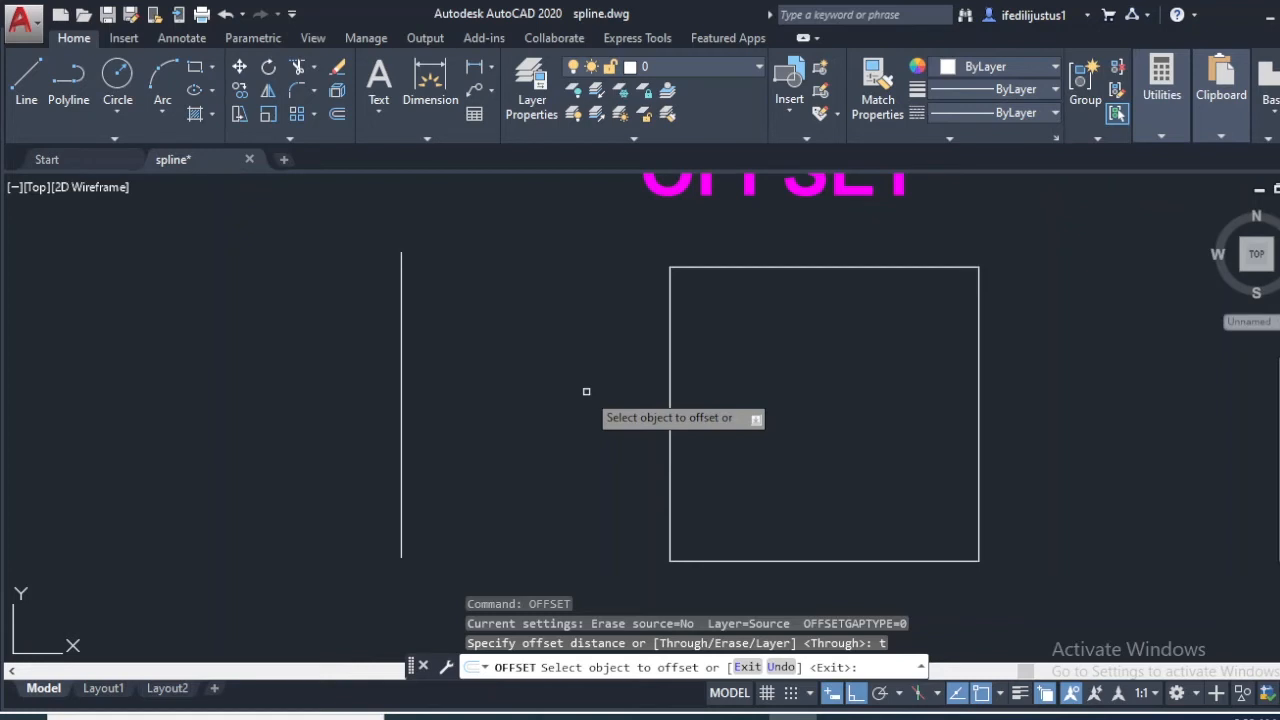
left_click(400, 410)
type("200")
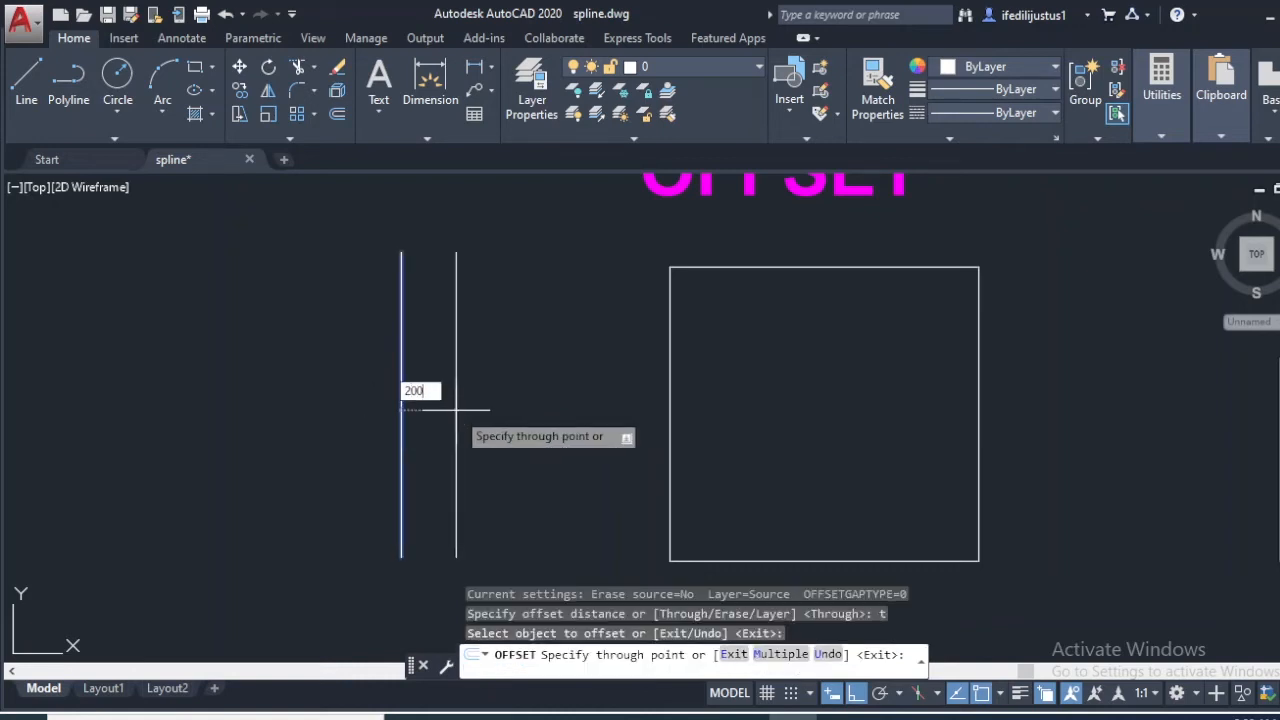
key("Return")
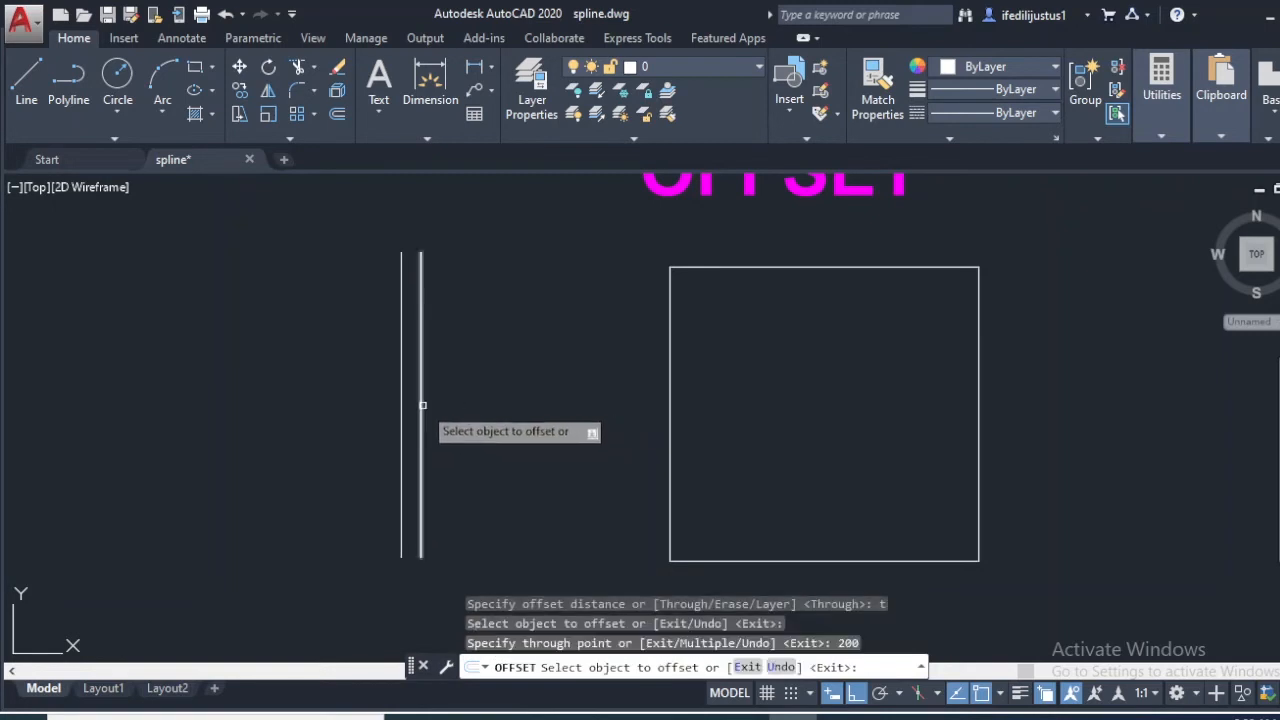
Step: Offset the newest line 400 to its right, offset the resulting line a further 700, and end the command
left_click(422, 405)
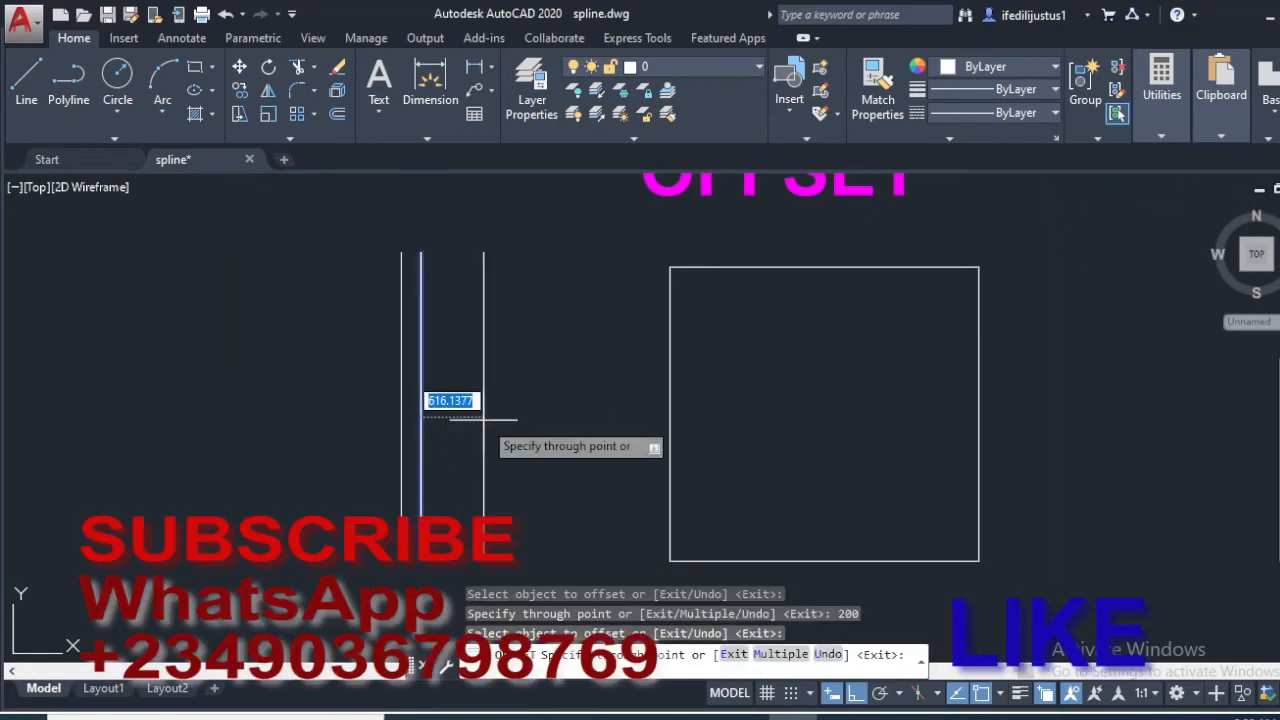
type("400")
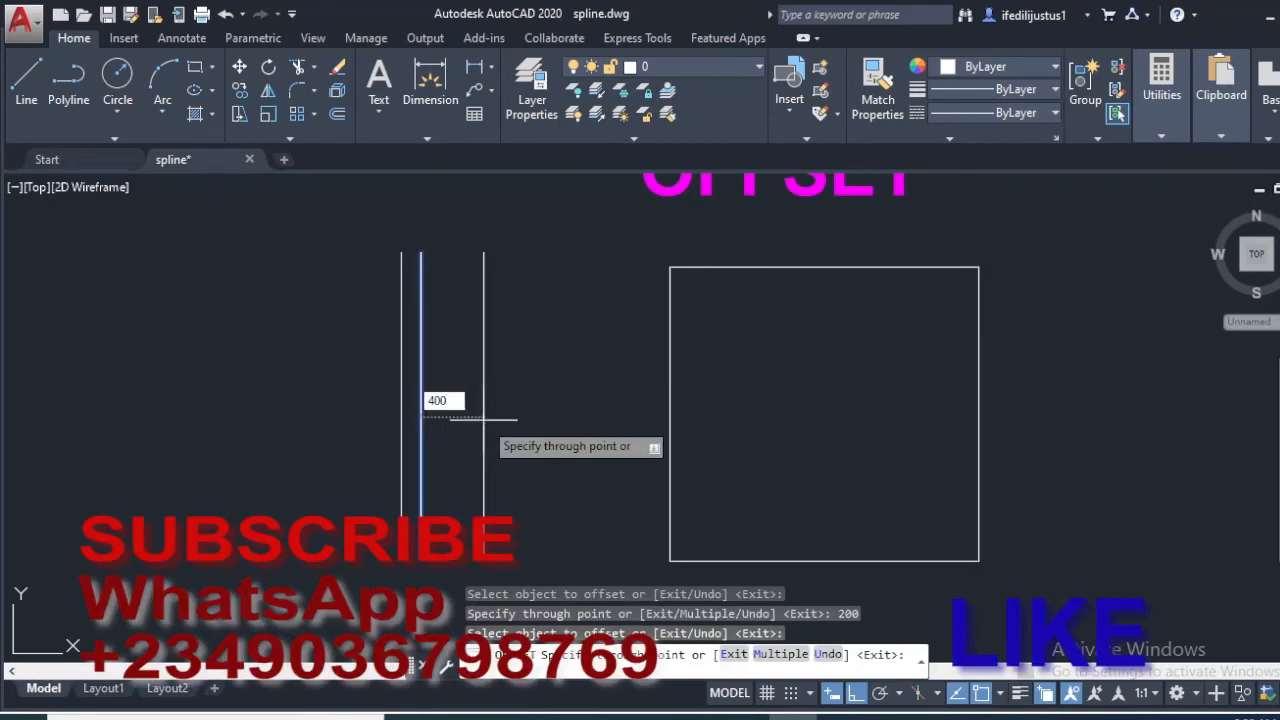
key("Return")
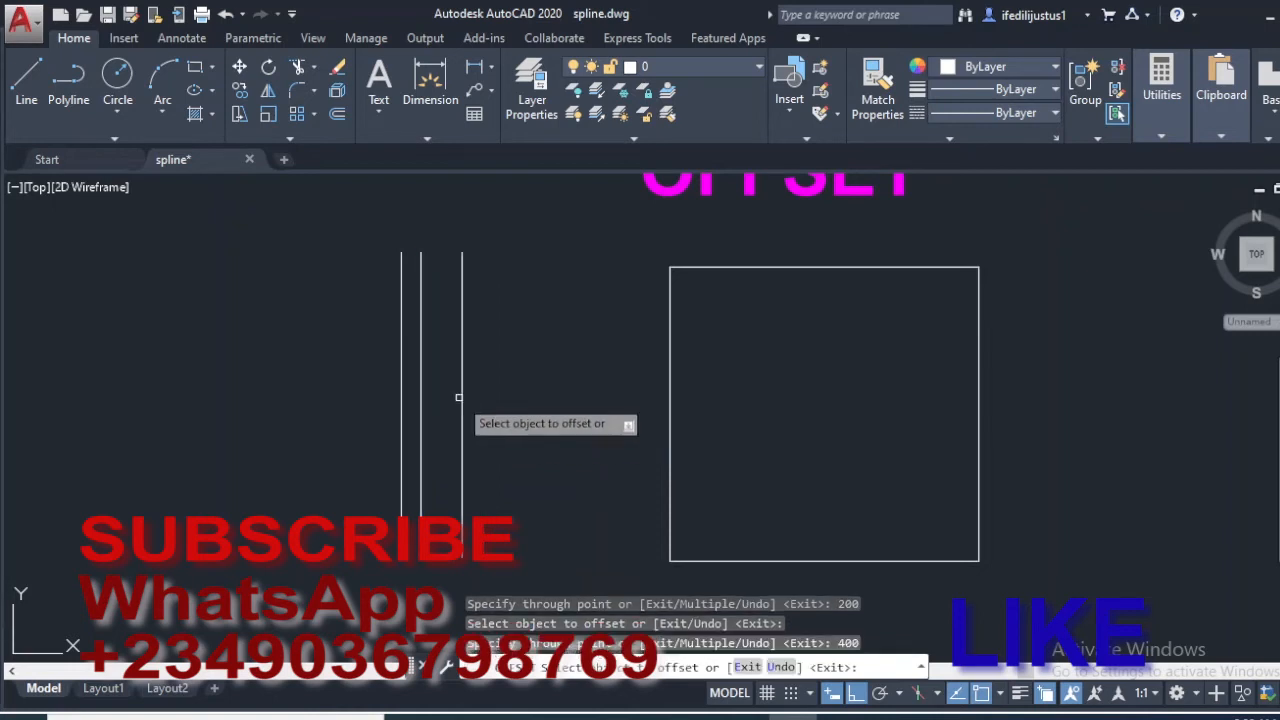
left_click(461, 398)
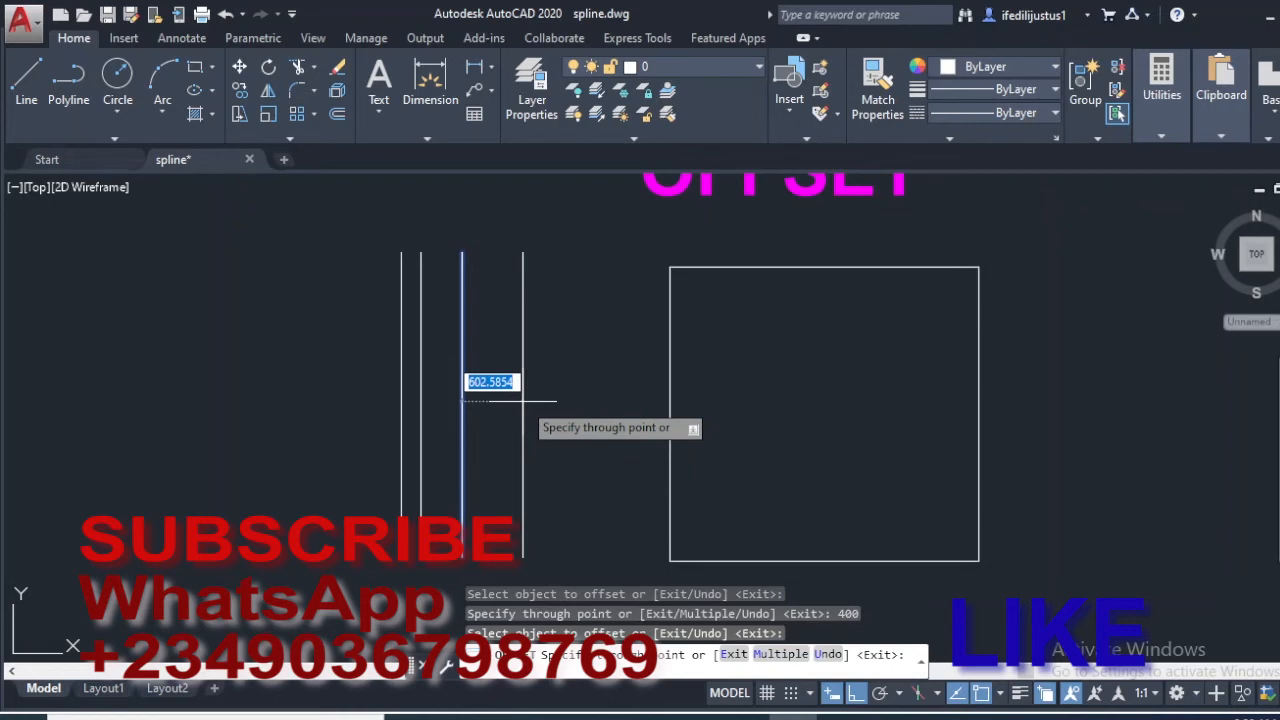
type("700")
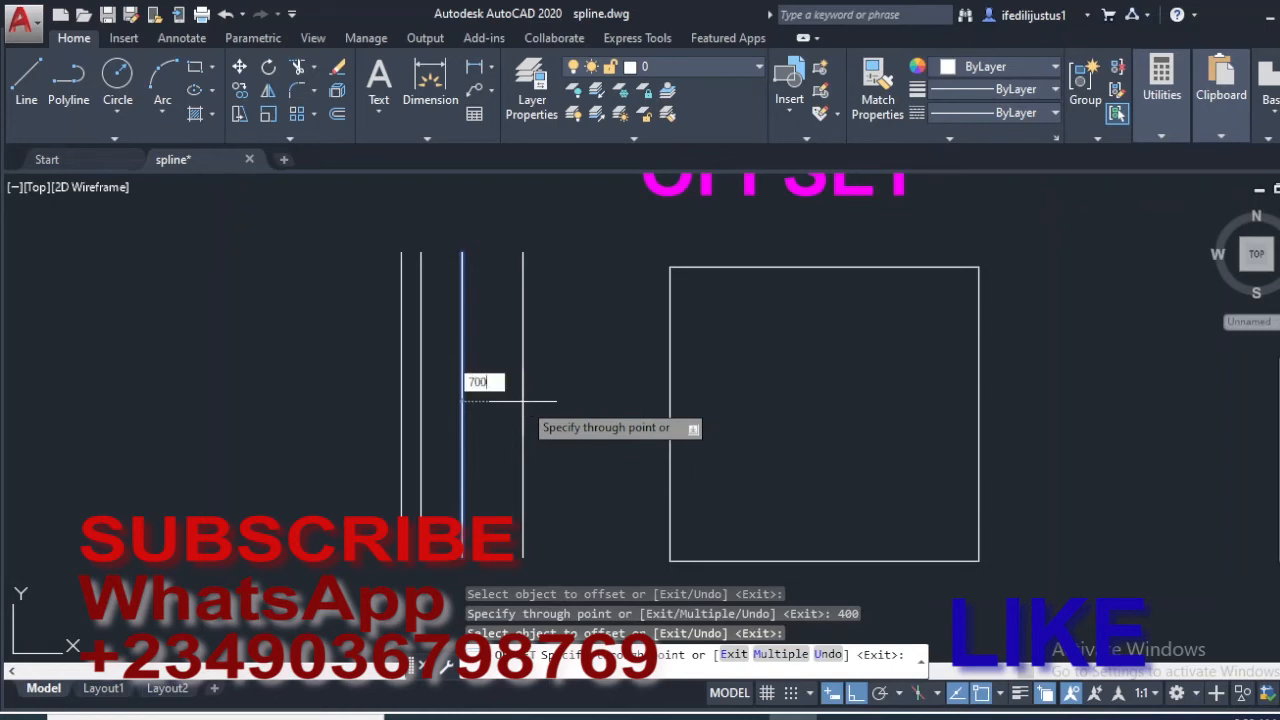
key("Return")
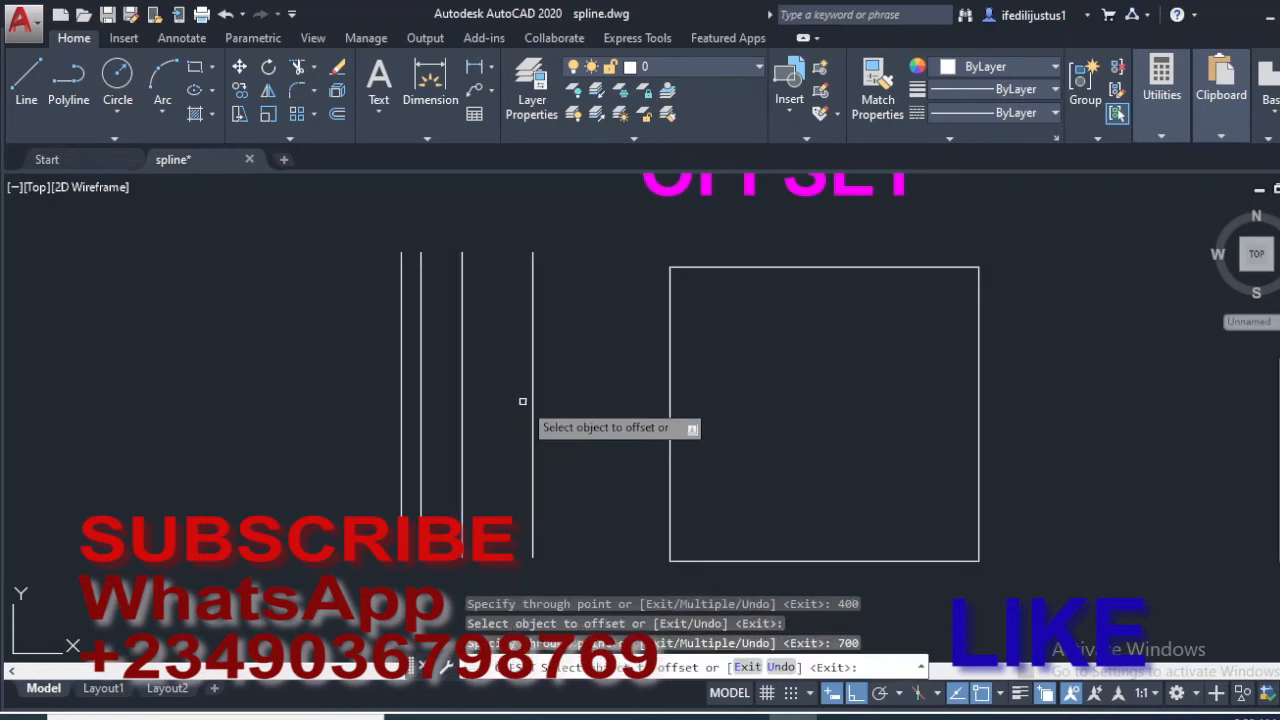
key("Escape")
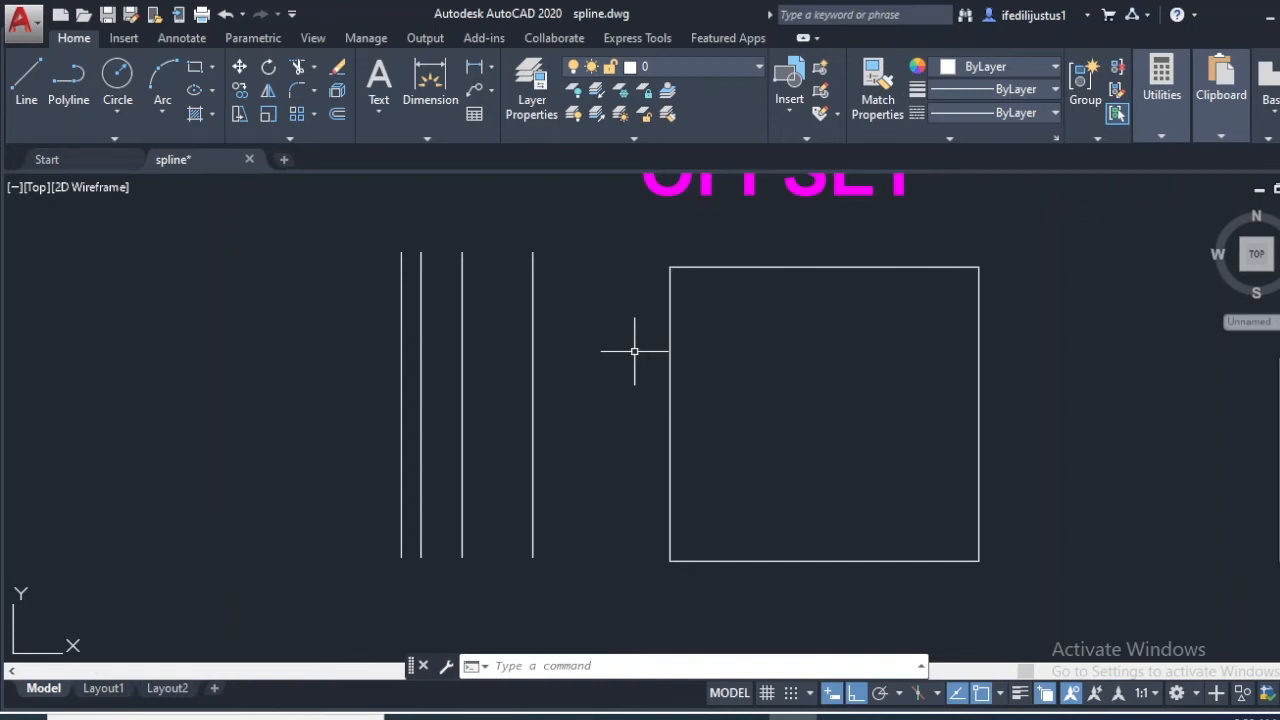
type("Og")
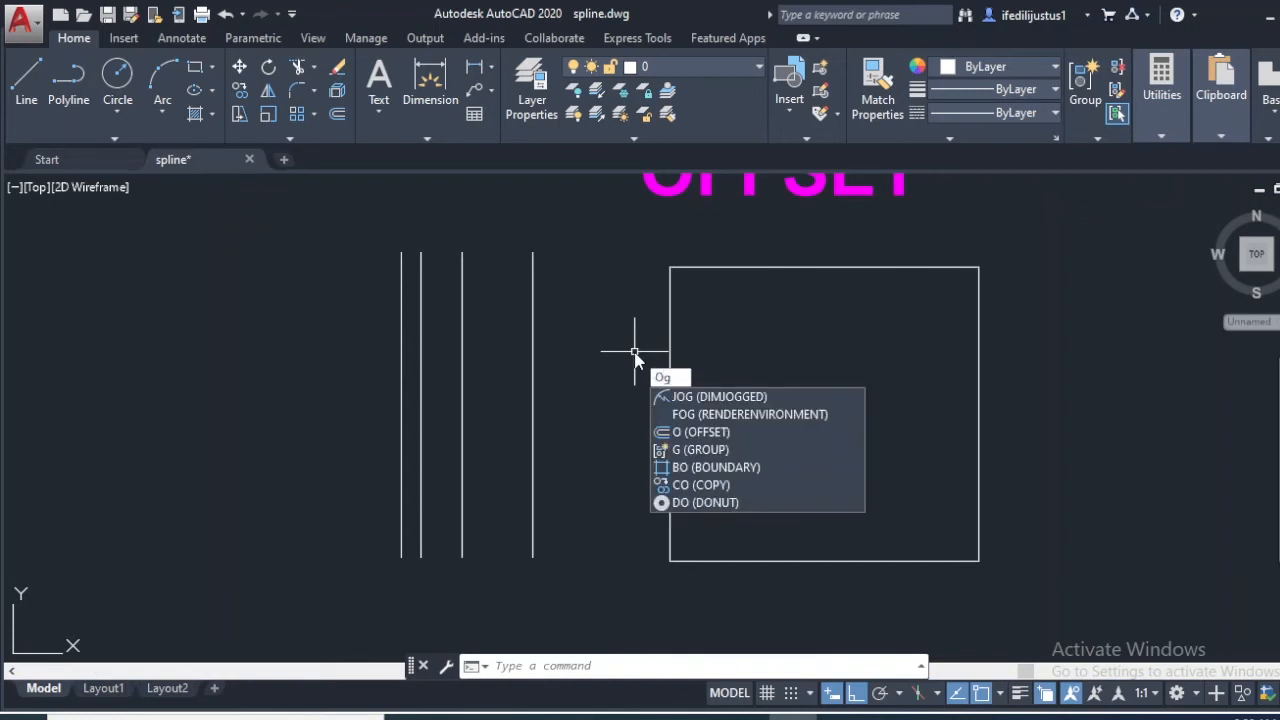
key("BackSpace")
type("FFSET")
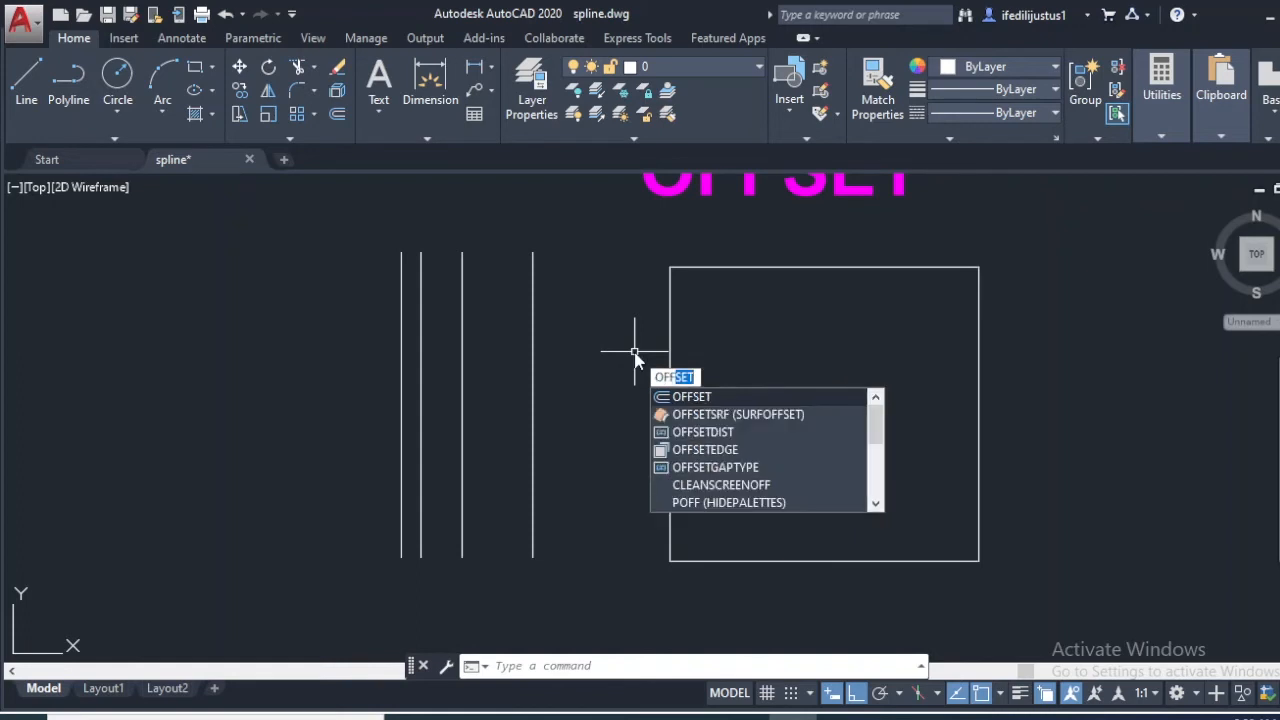
key("Return")
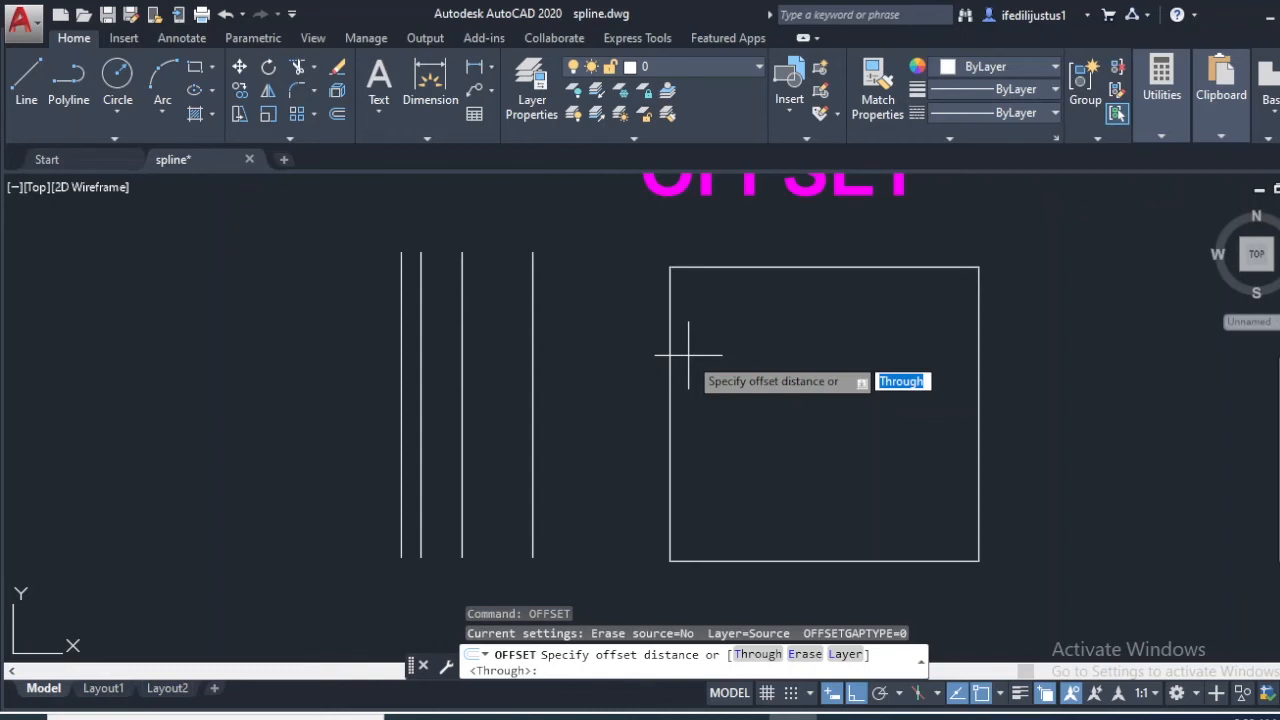
type("200")
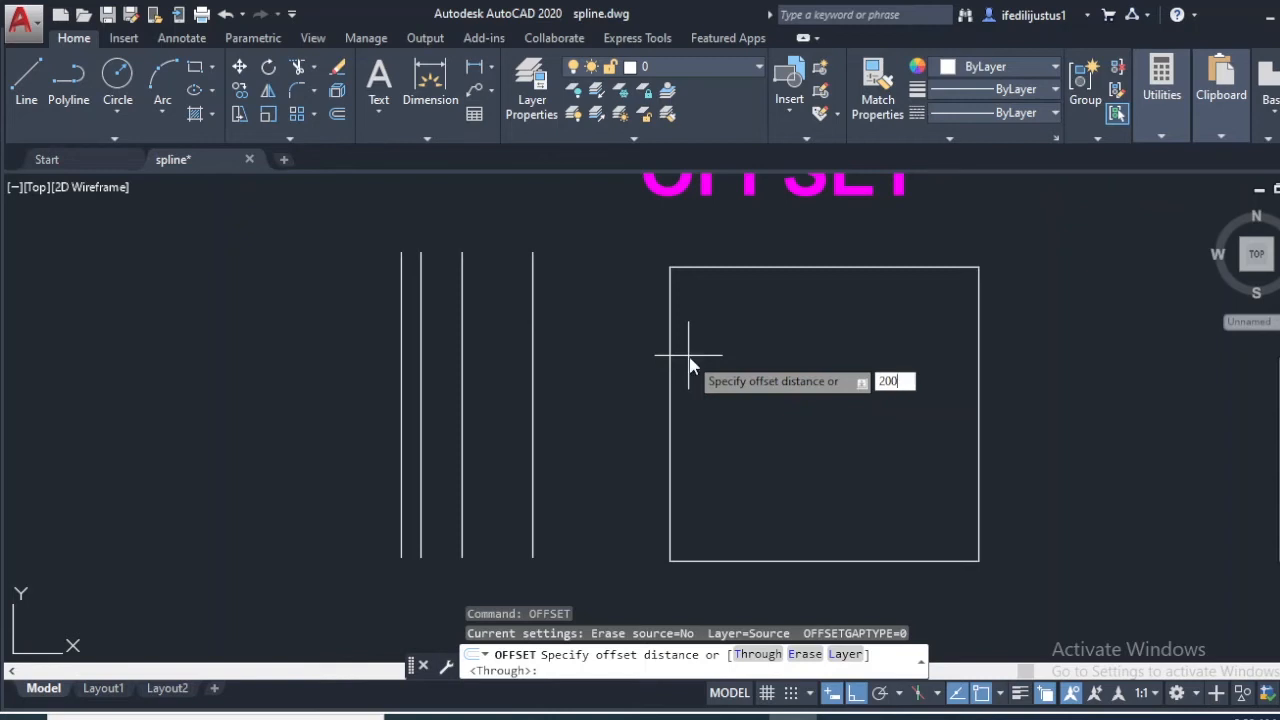
key("Escape")
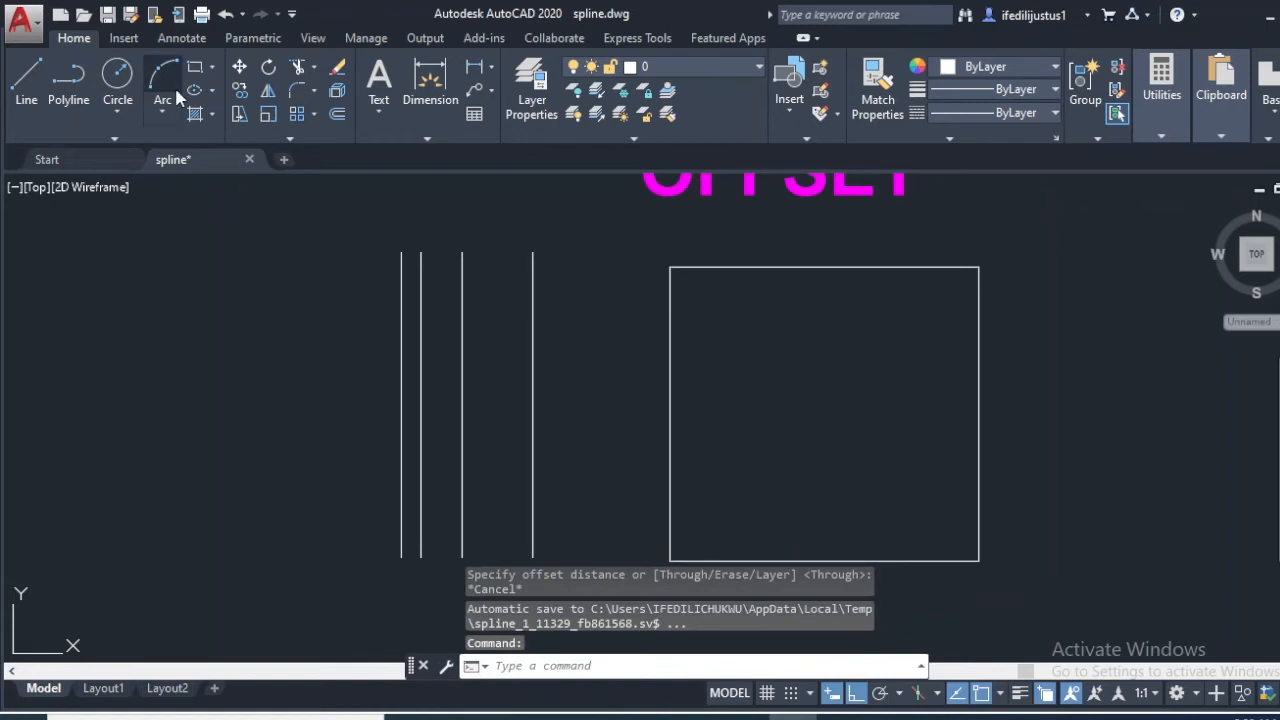
Step: Offset the square inward by a distance of 200
left_click(336, 114)
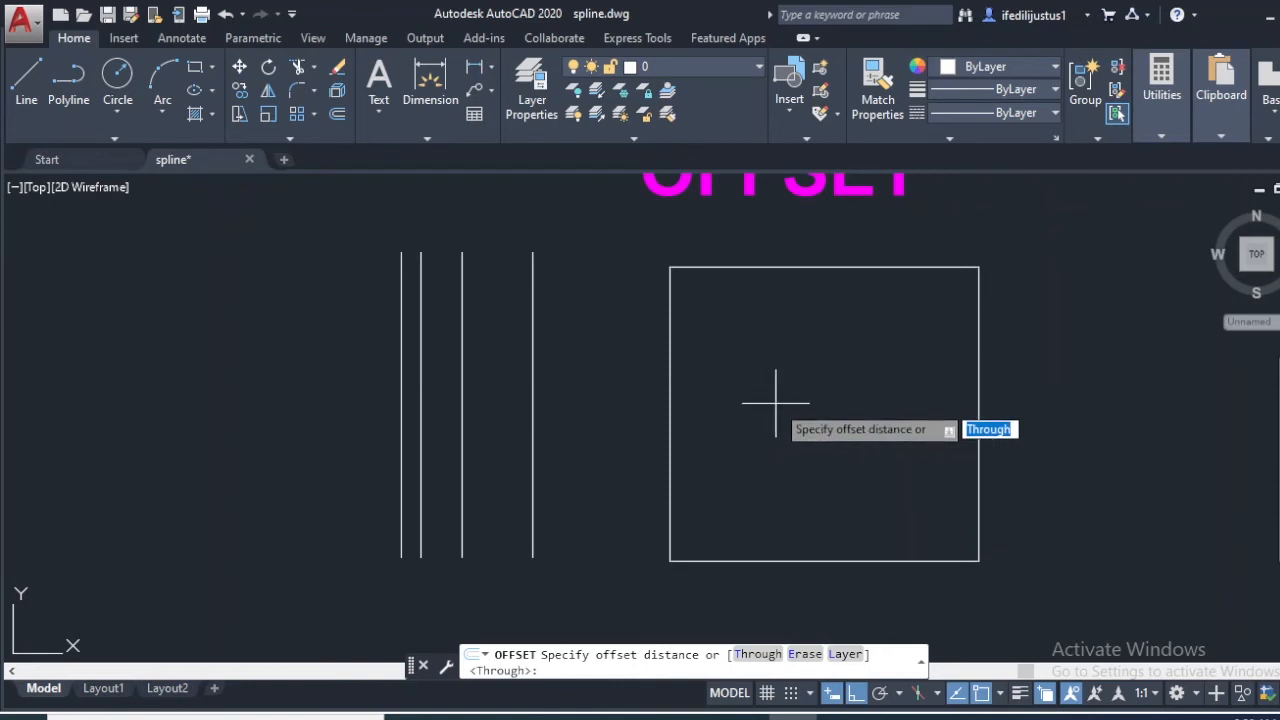
type("200")
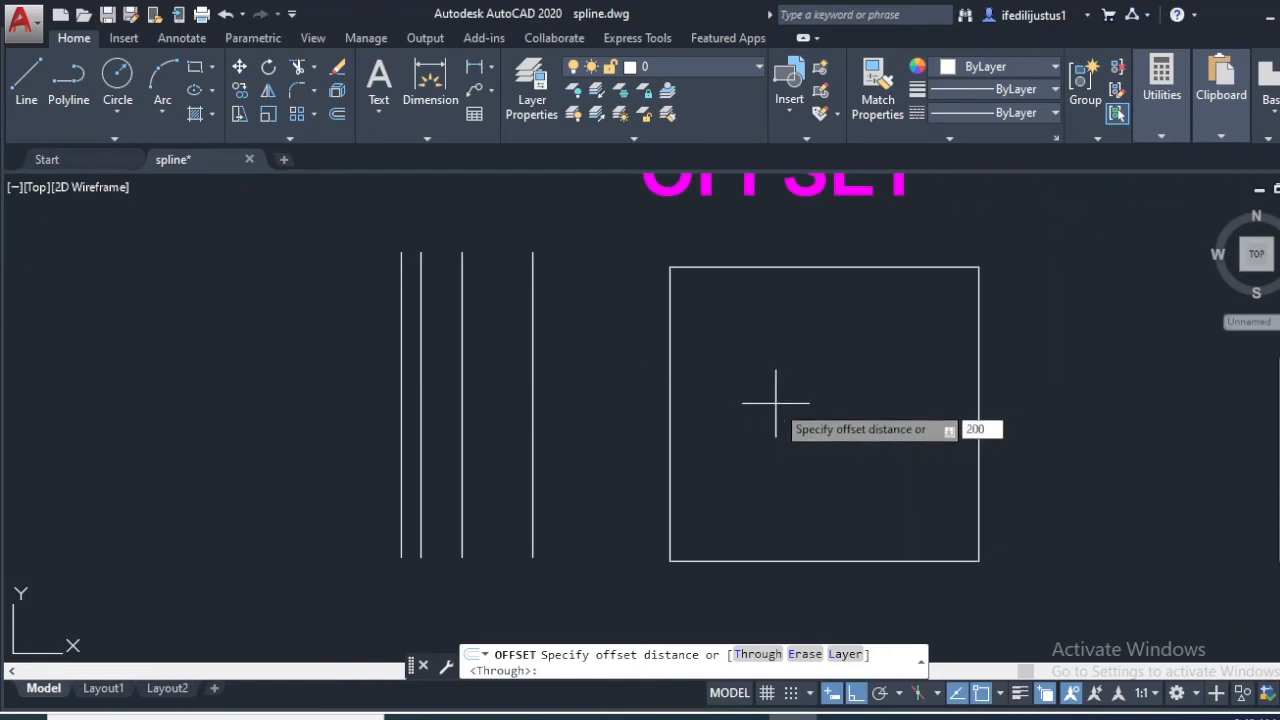
key("Return")
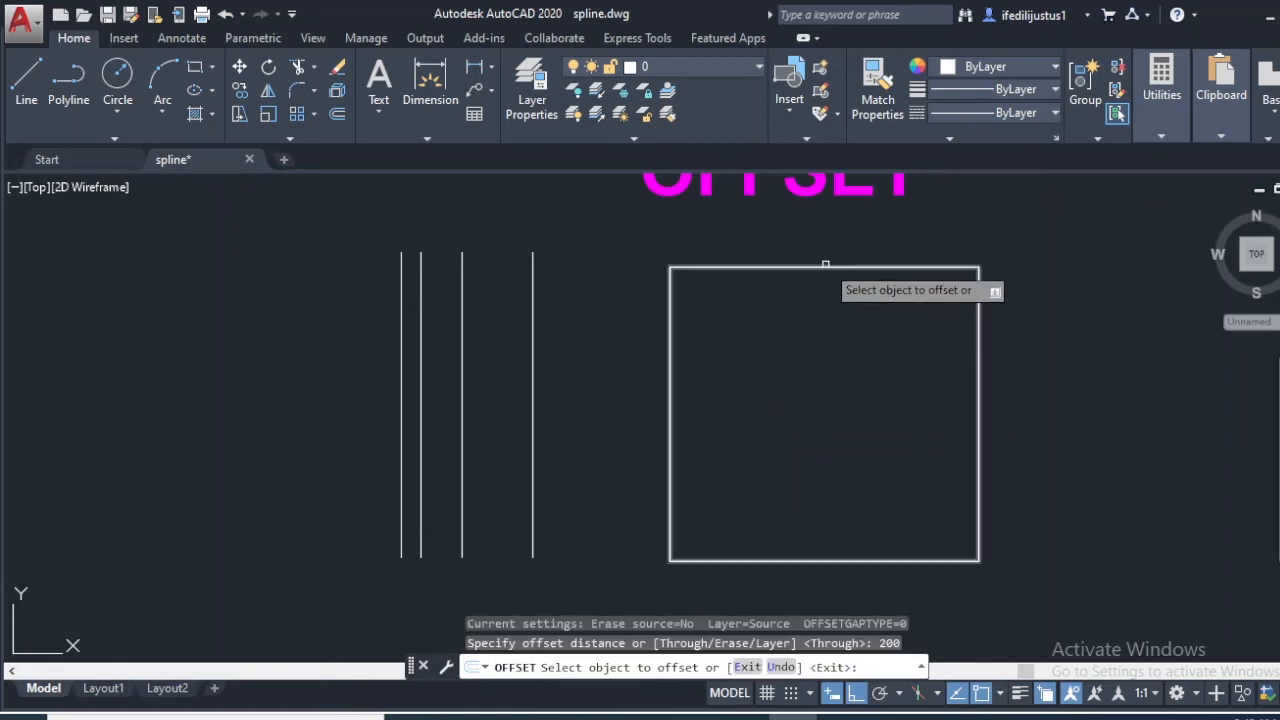
left_click(824, 267)
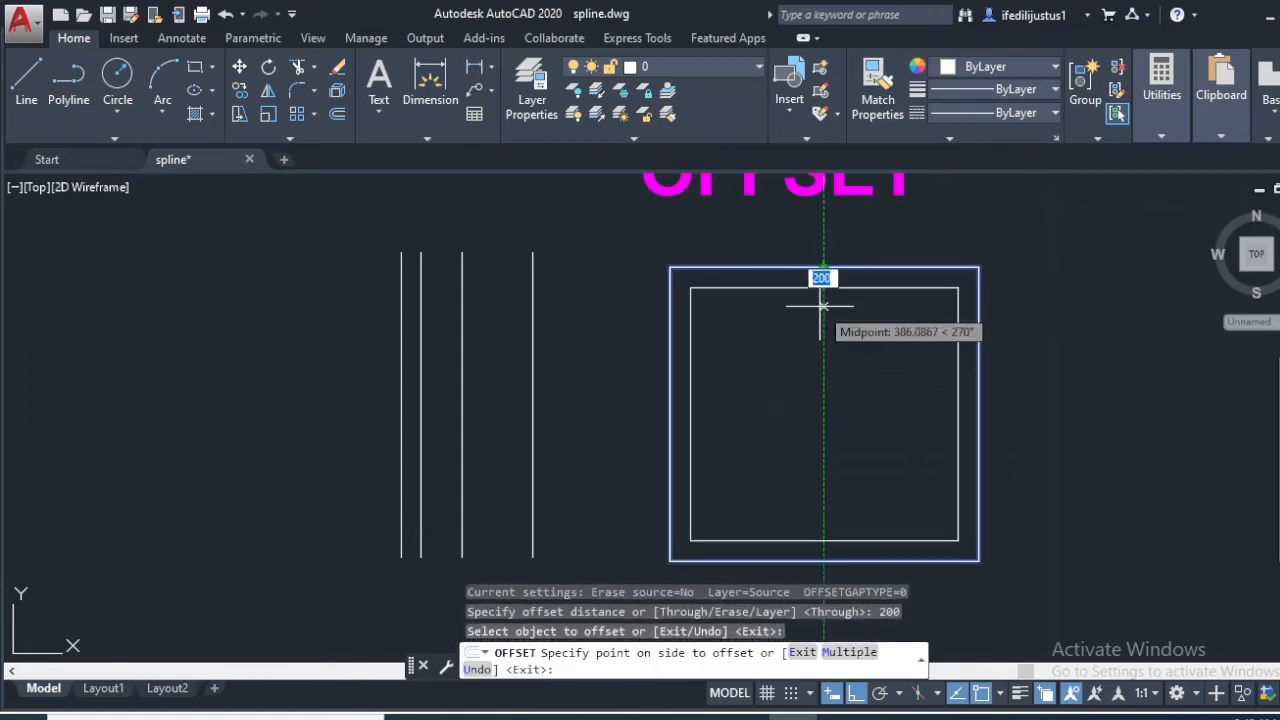
left_click(822, 305)
Step: Offset each newest square inward by 200 until the centre is reached, end the command, and undo all the nested squares
left_click(813, 288)
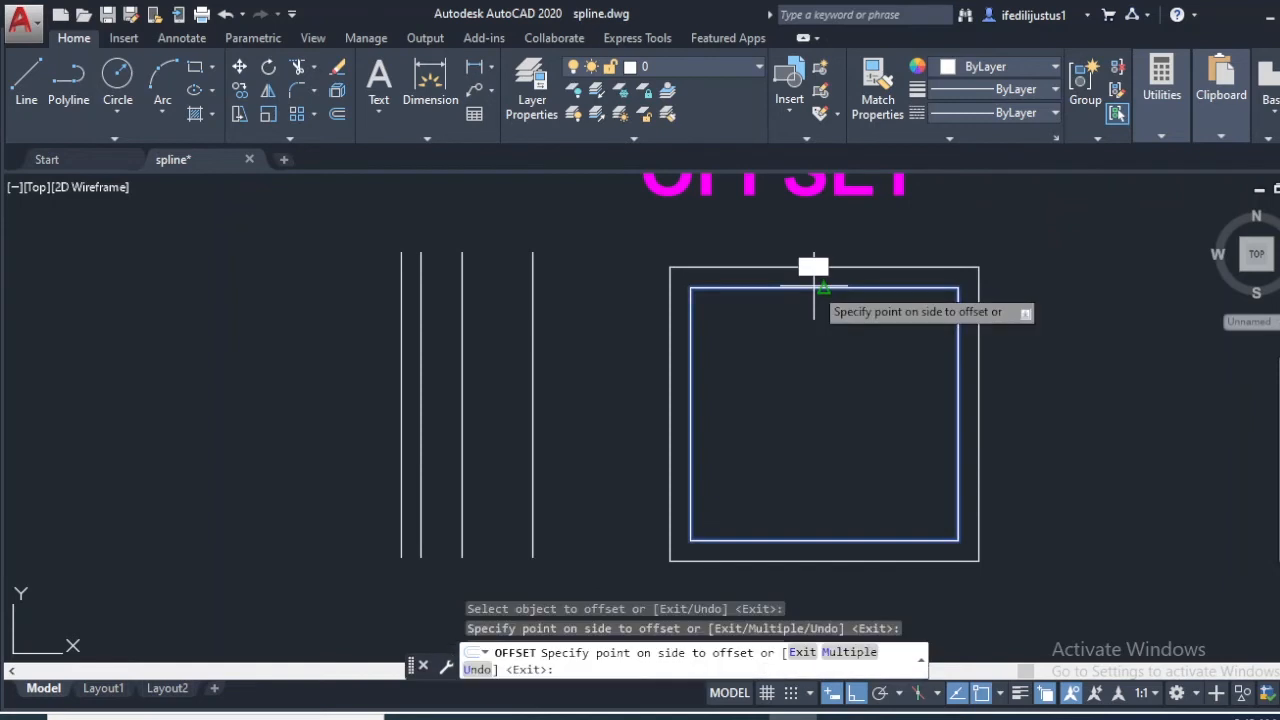
left_click(807, 318)
left_click(818, 310)
left_click(818, 325)
left_click(824, 330)
left_click(822, 385)
left_click(823, 350)
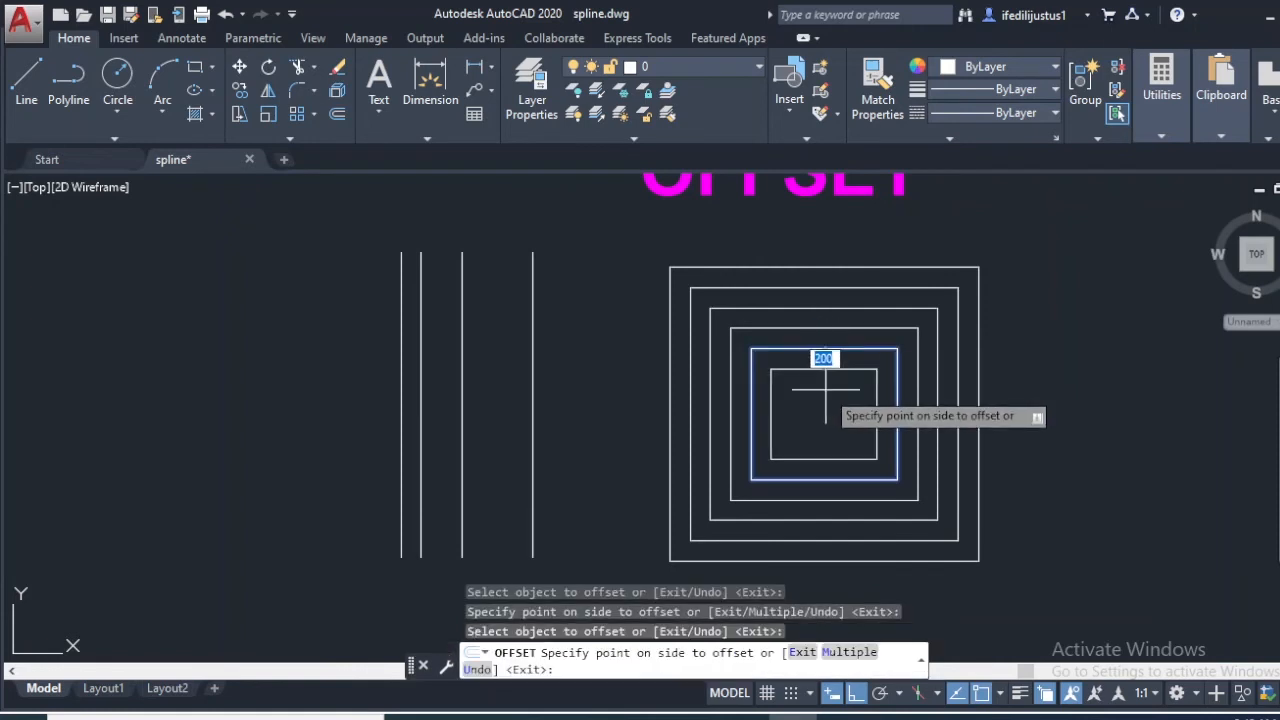
left_click(825, 390)
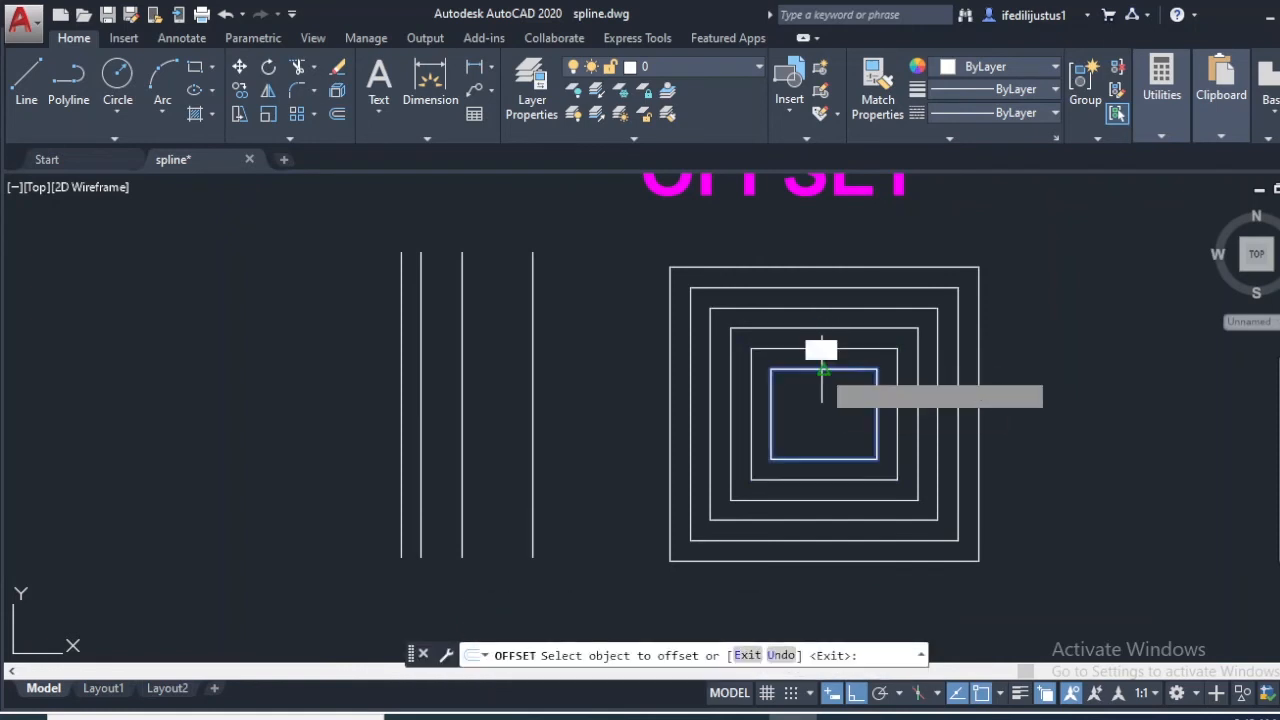
left_click(822, 370)
left_click(825, 415)
left_click(824, 388)
left_click(824, 400)
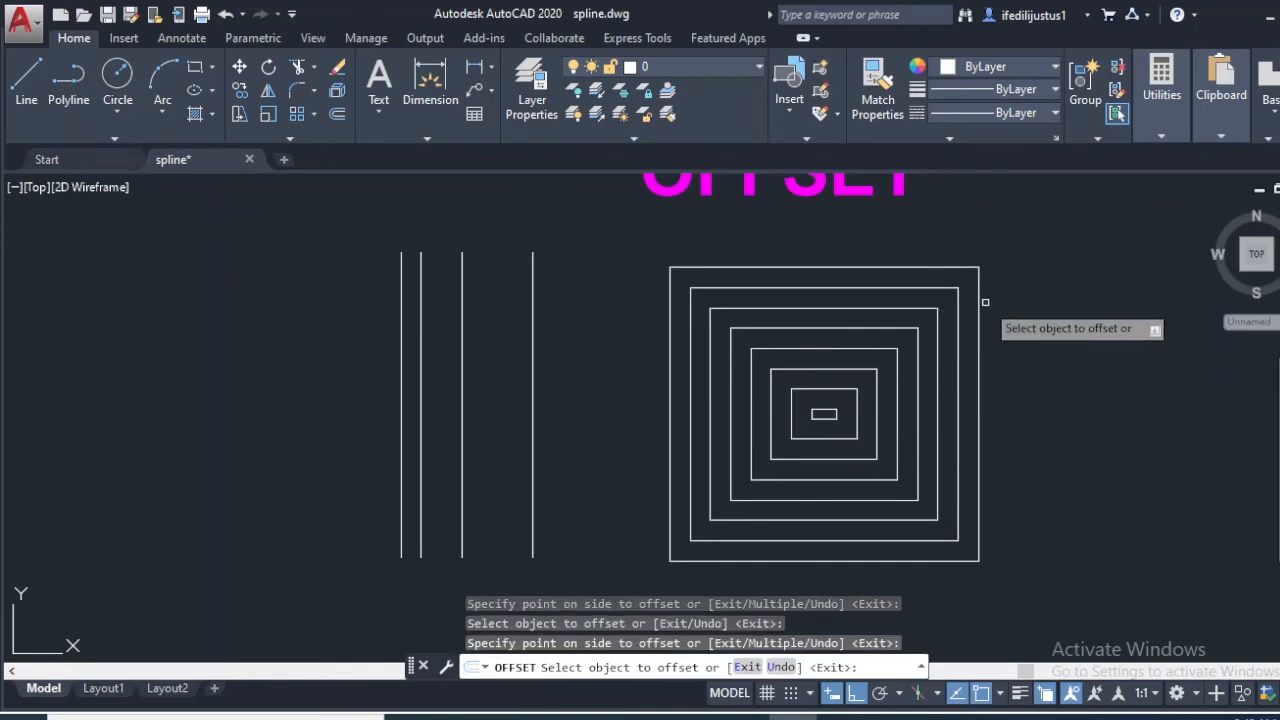
key("Escape")
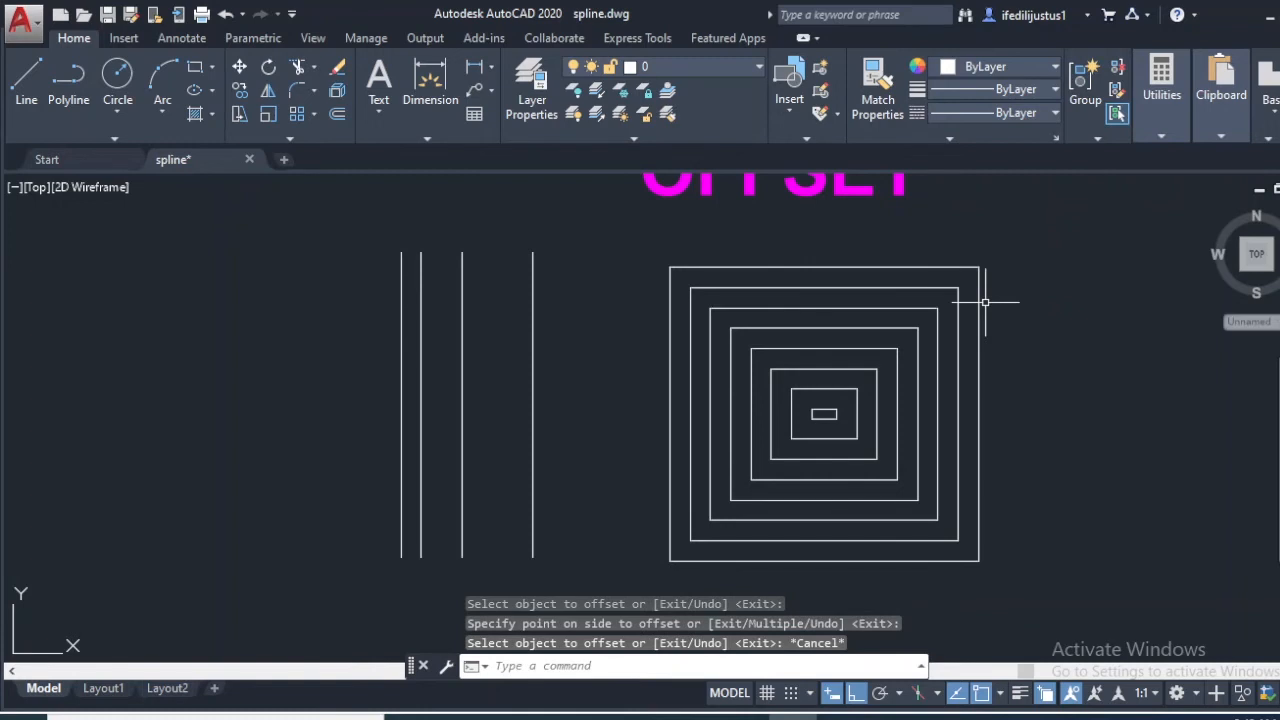
key("ctrl+z")
key("ctrl+z")
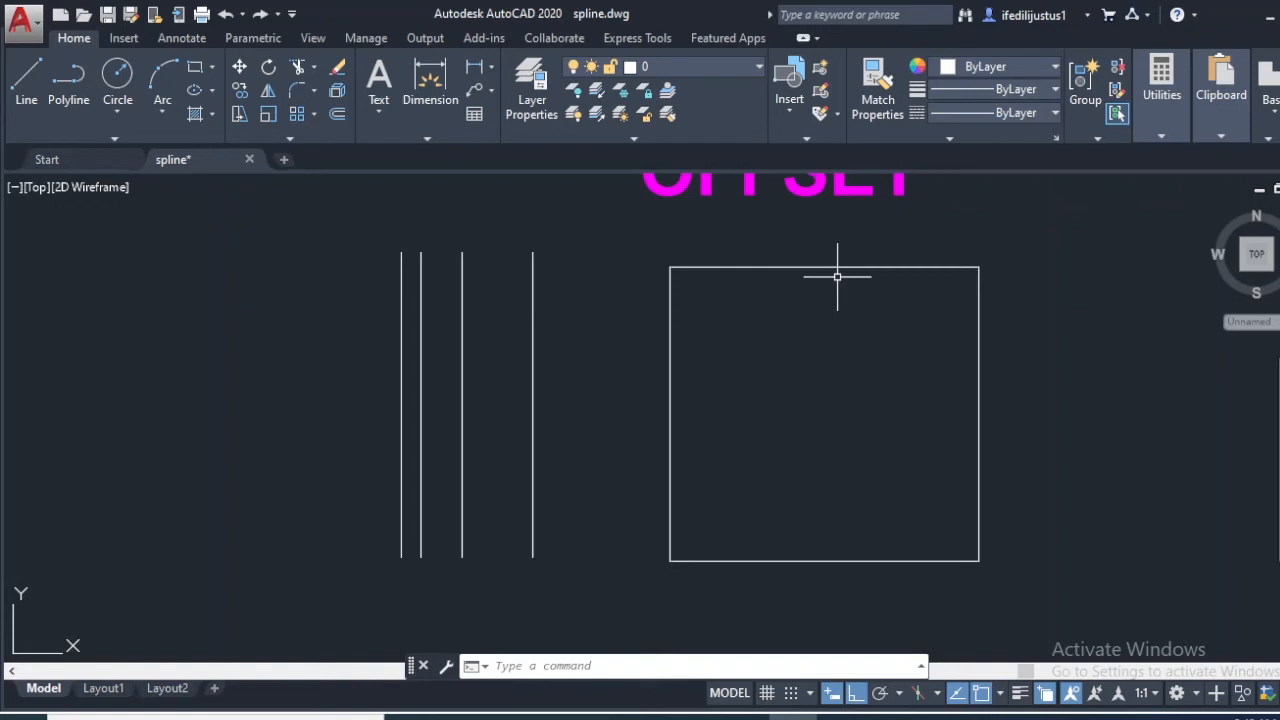
Step: Offset the outer square inward by a distance of 200
type("off")
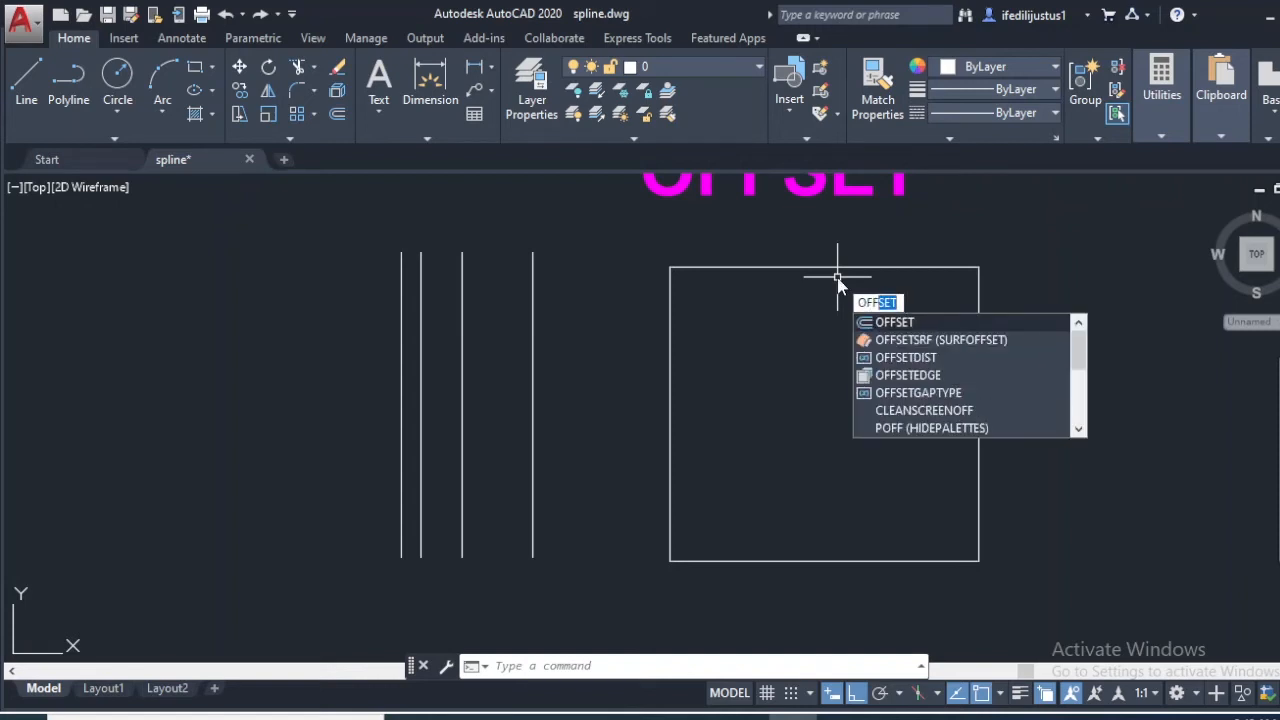
key("Return")
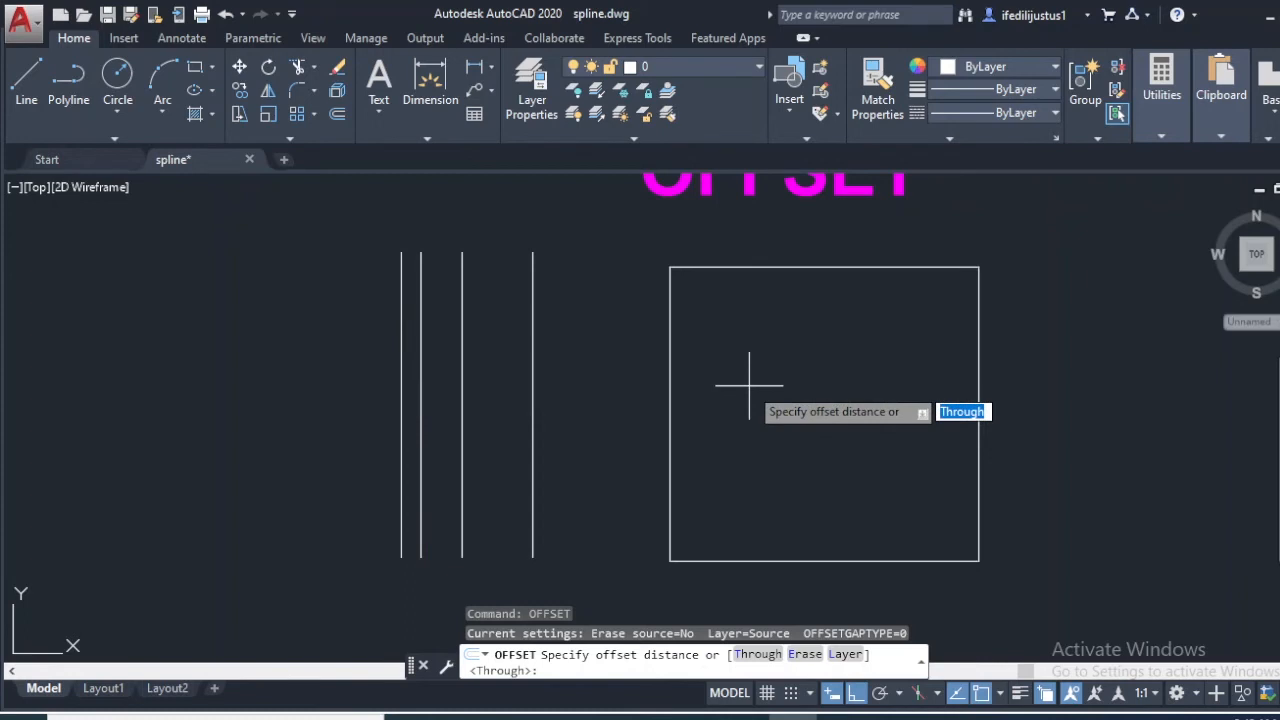
type("200")
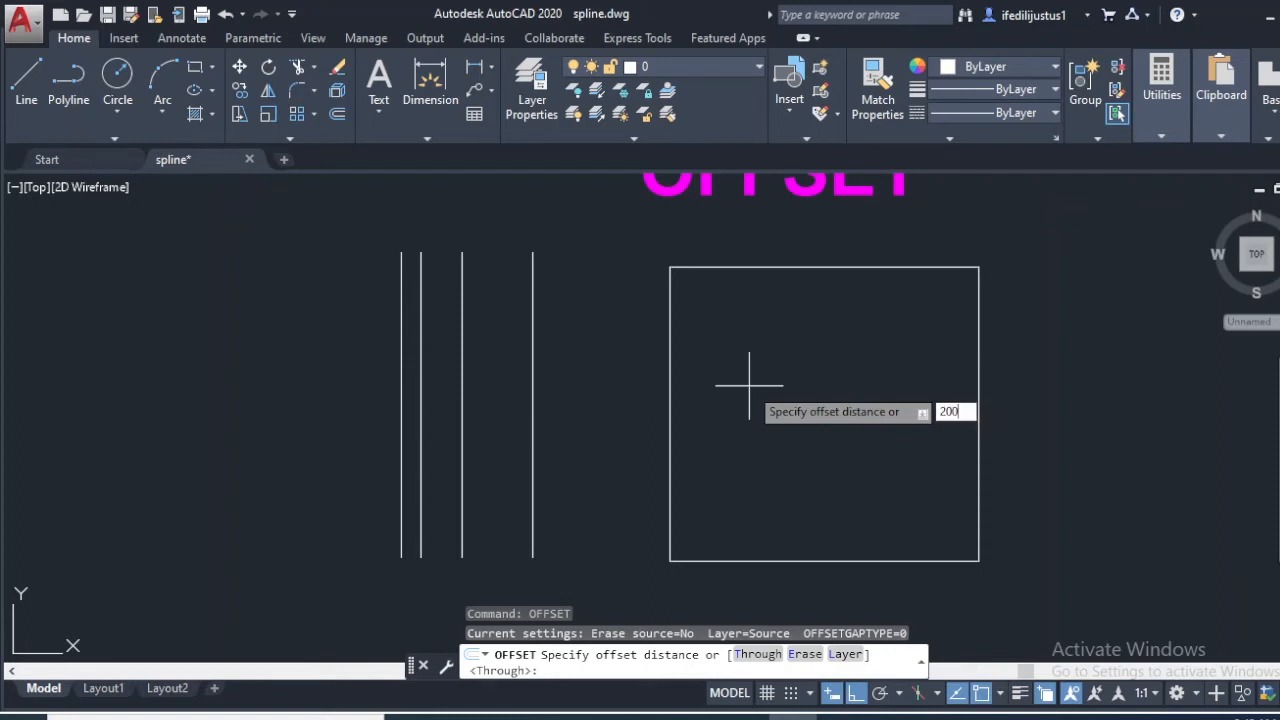
key("Return")
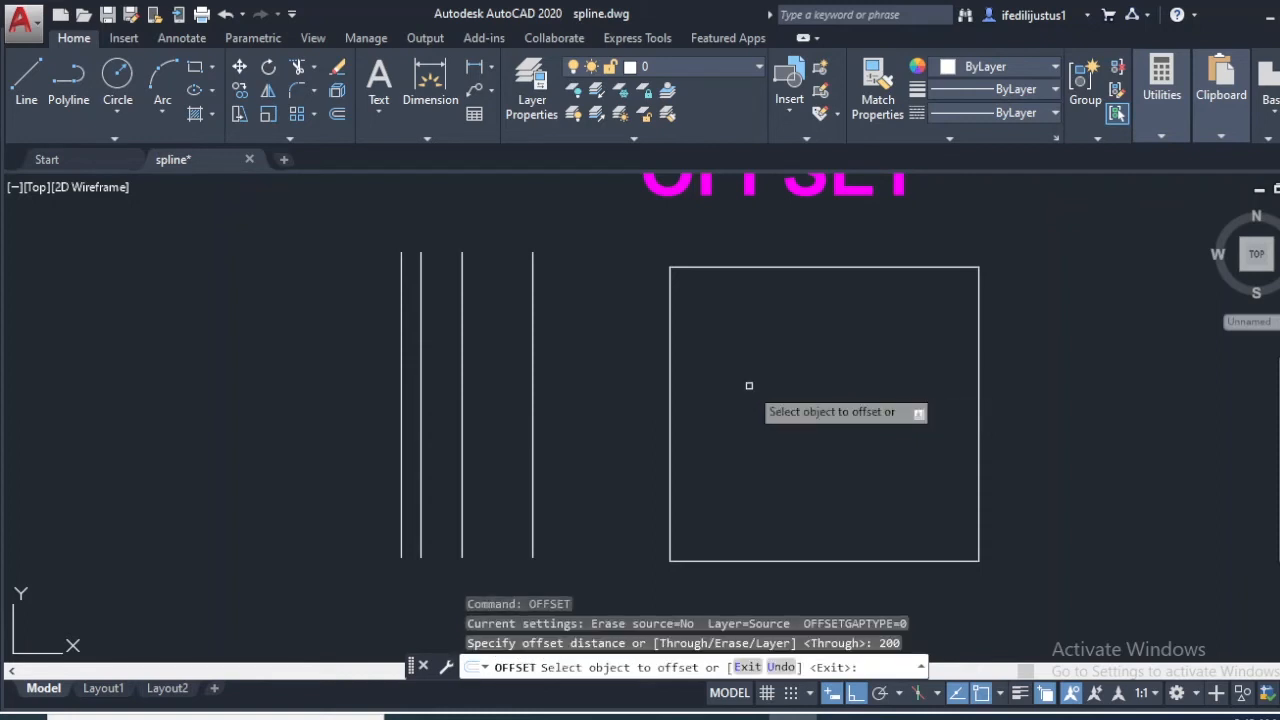
left_click(842, 267)
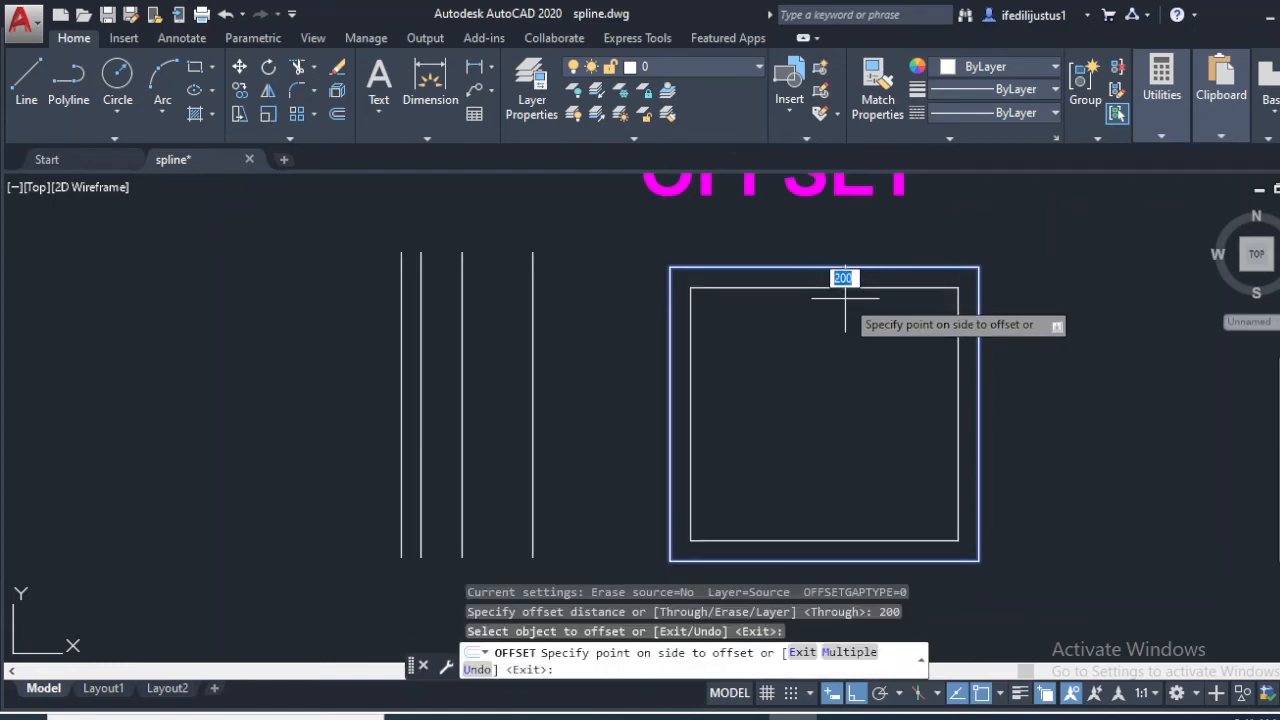
left_click(848, 310)
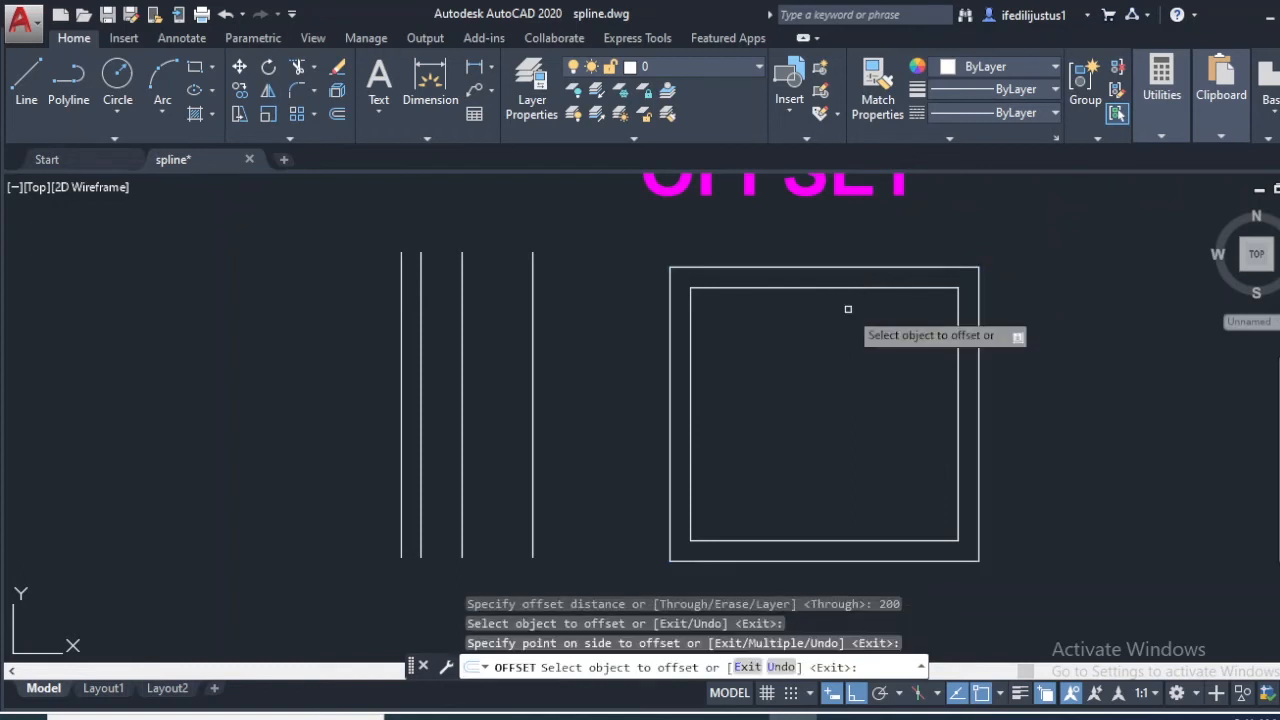
Step: Offset each newest inner square inward by the same 200 distance, adding six more nested squares toward the centre, and end the command
left_click(838, 288)
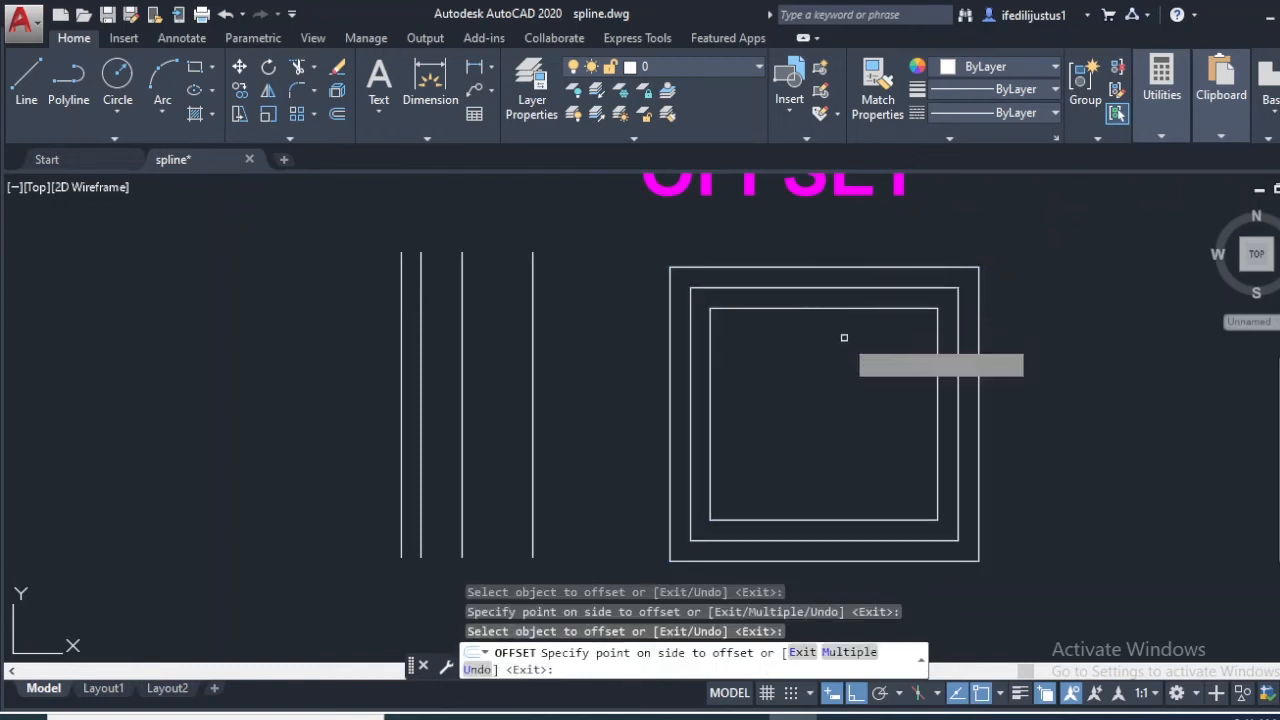
left_click(840, 332)
left_click(828, 308)
left_click(832, 360)
left_click(835, 328)
left_click(838, 346)
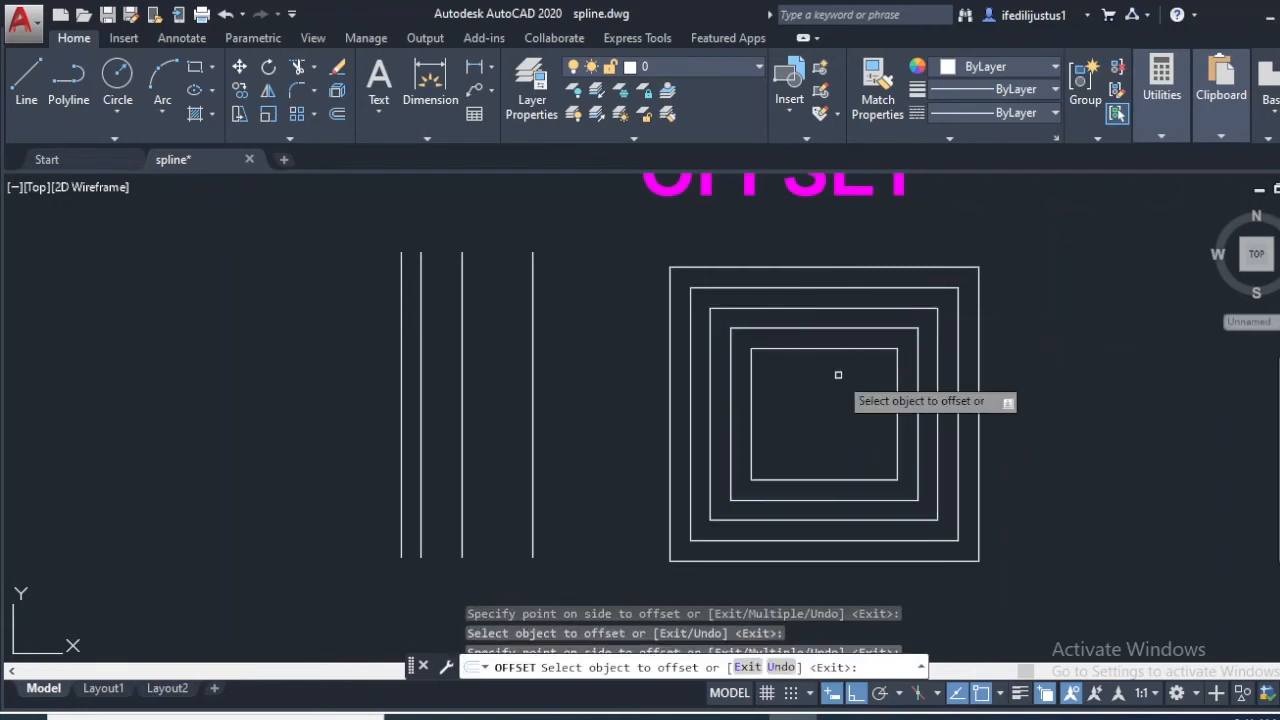
left_click(828, 348)
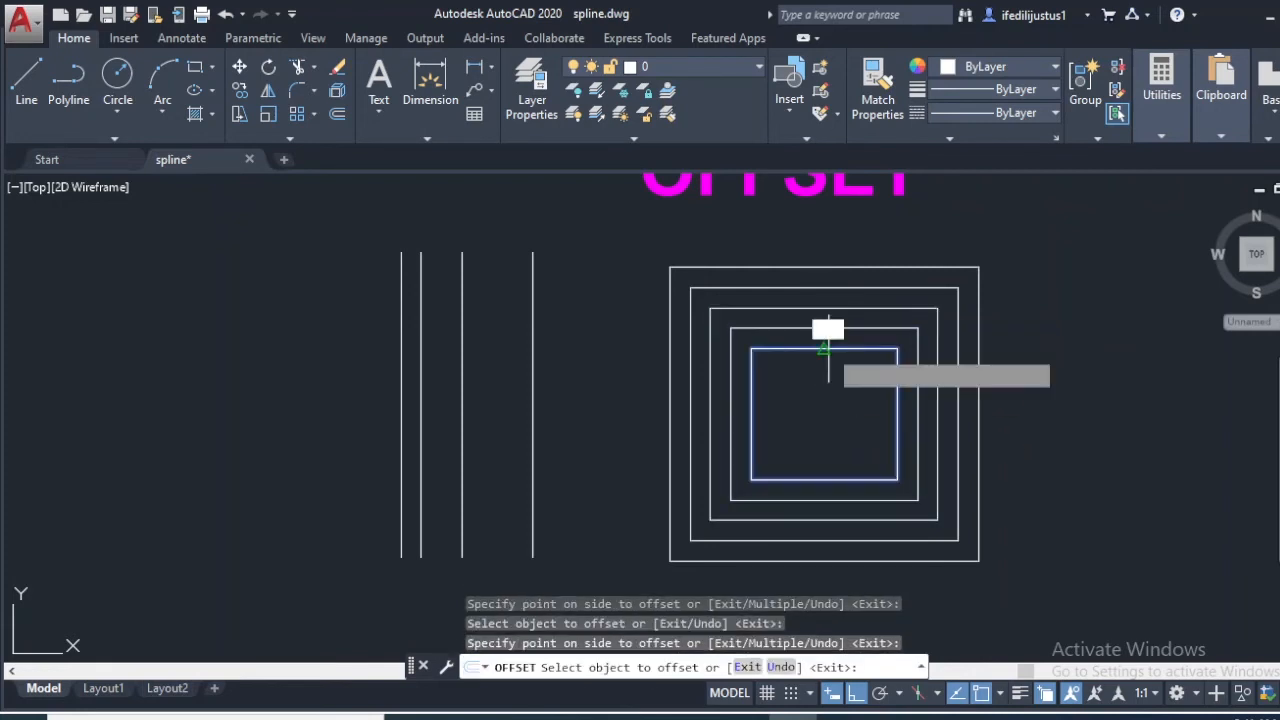
left_click(828, 364)
left_click(829, 368)
left_click(832, 405)
left_click(836, 390)
left_click(829, 412)
key("Escape")
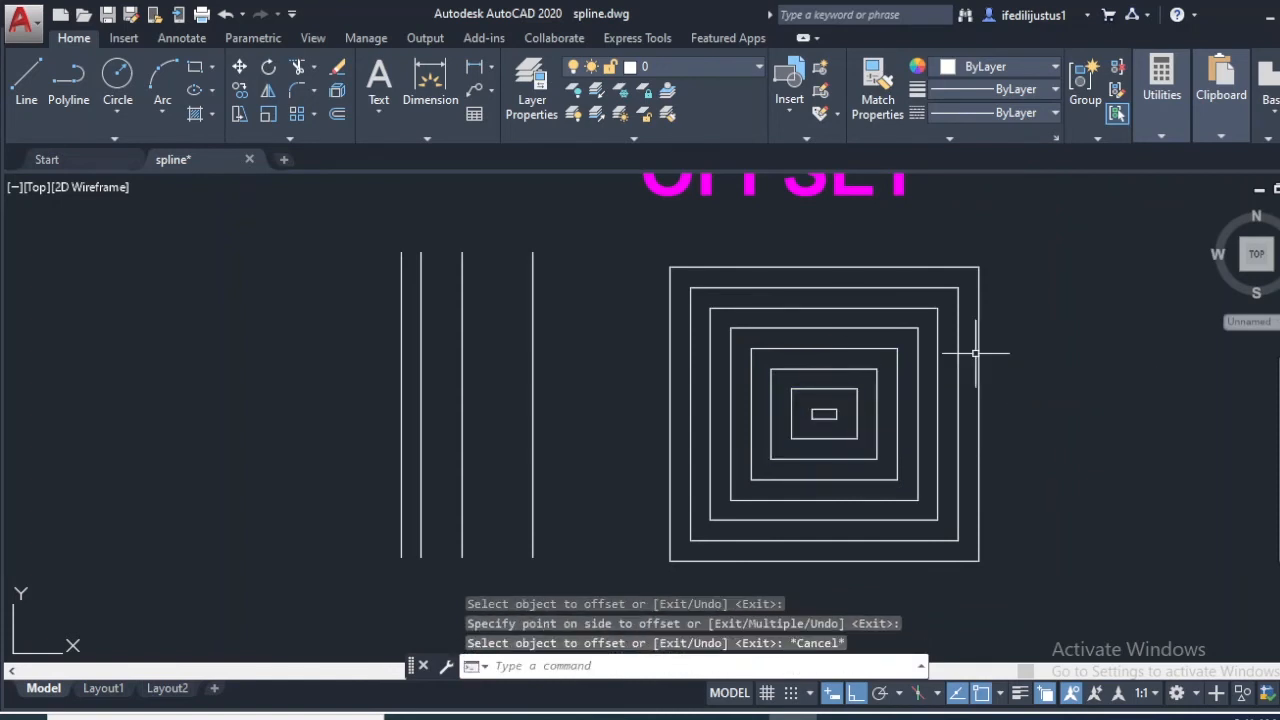
Step: Go to the Explode exercise and examine how the edges of its two squares highlight as objects
scroll(930, 351, "down", 8)
scroll(927, 351, "down", 5)
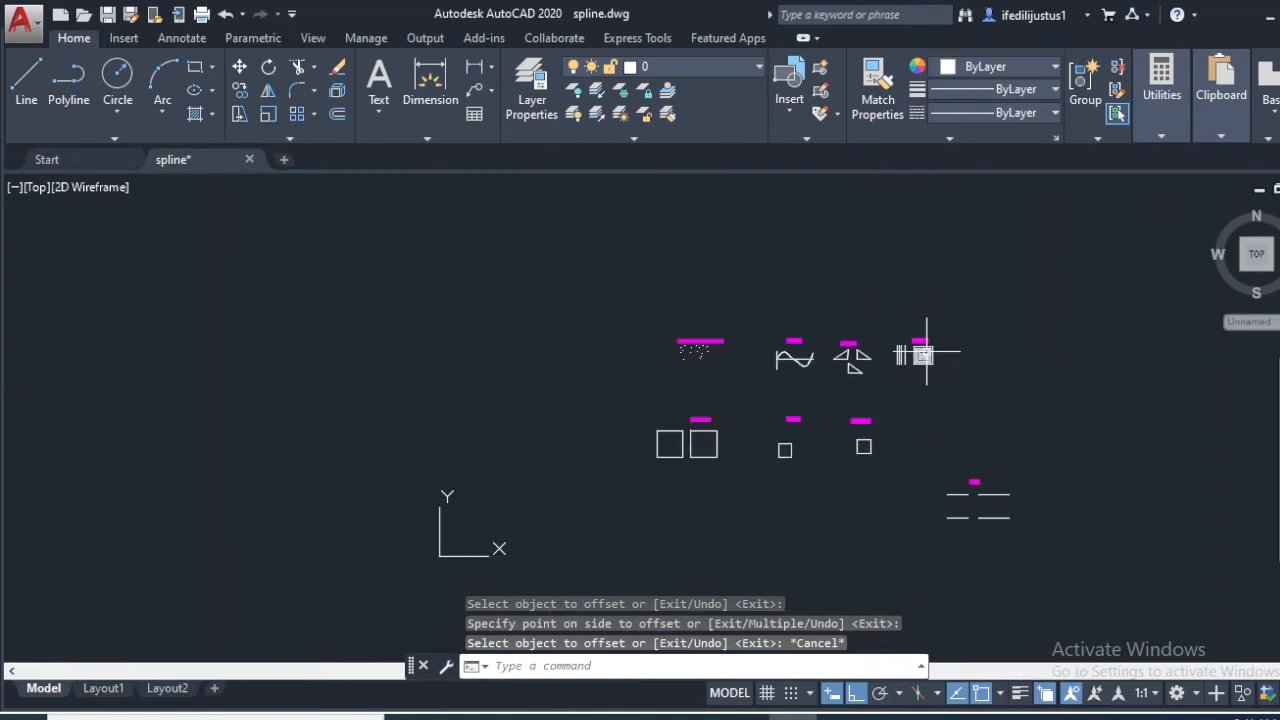
scroll(920, 352, "down", 4)
scroll(778, 423, "up", 5)
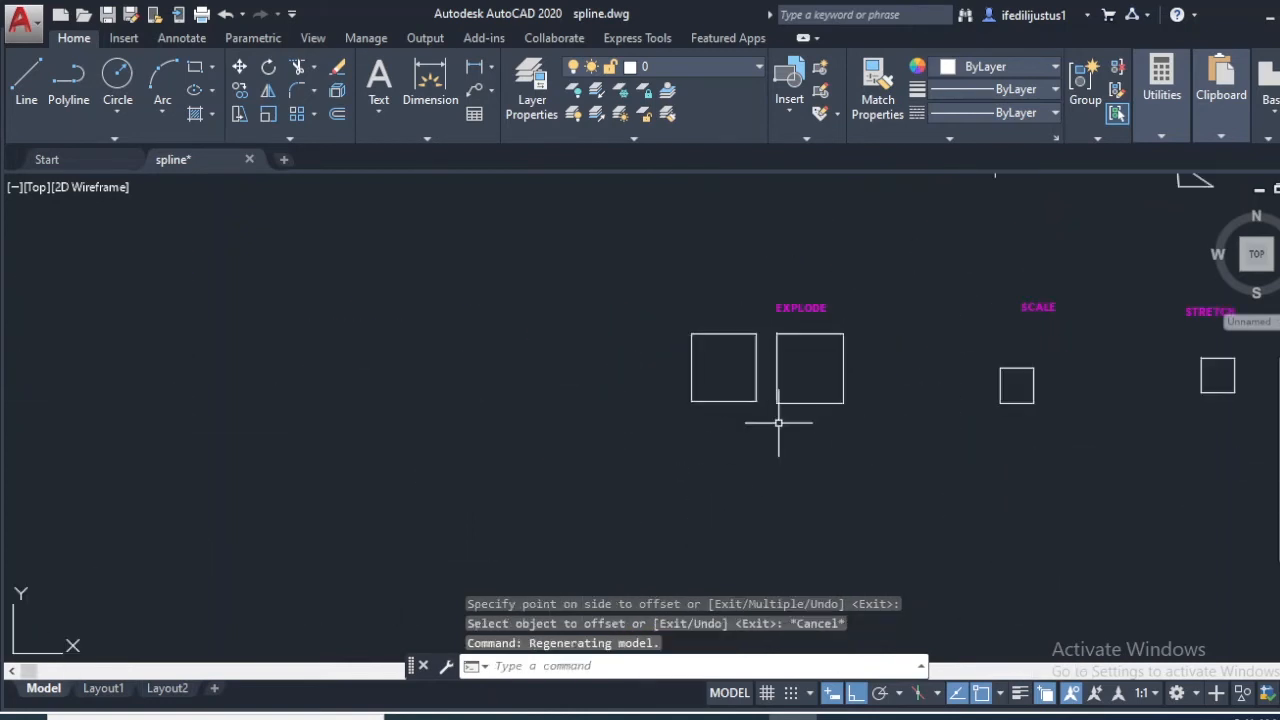
scroll(767, 377, "up", 3)
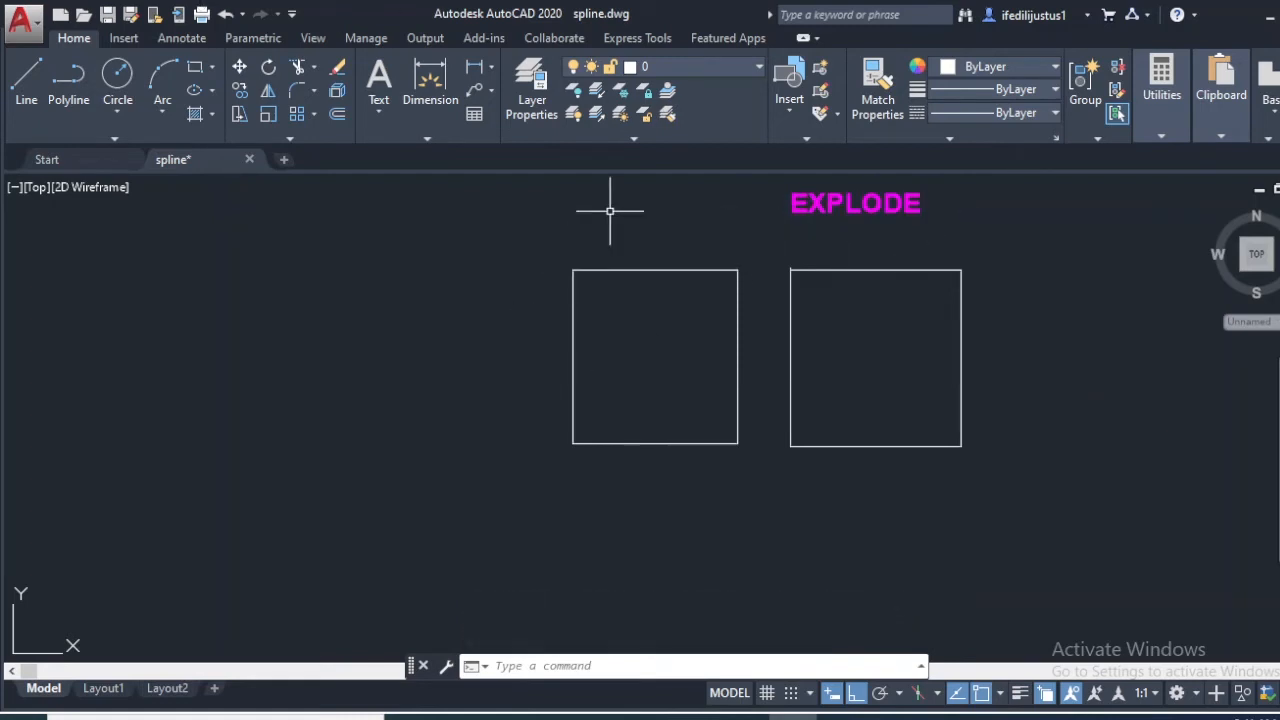
scroll(627, 208, "up", 2)
scroll(627, 208, "down", 2)
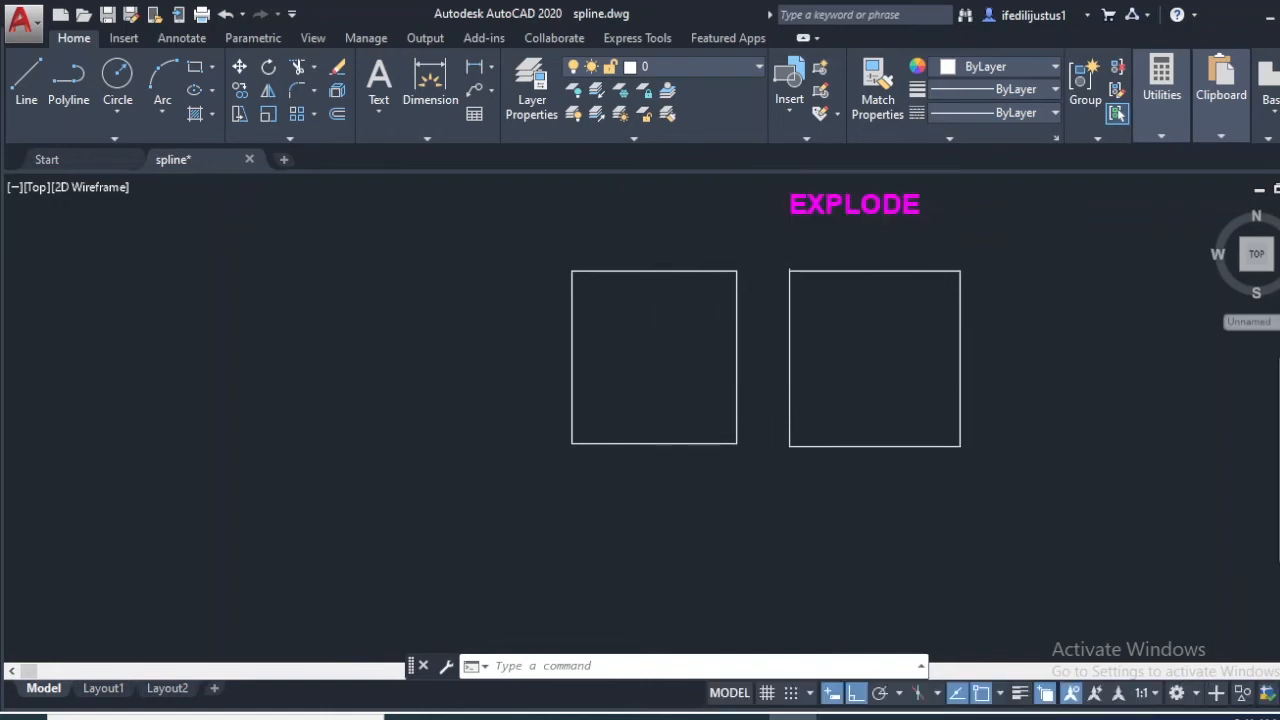
scroll(660, 291, "up", 2)
scroll(1035, 297, "down", 4)
middle_click_drag(1026, 293, 951, 360)
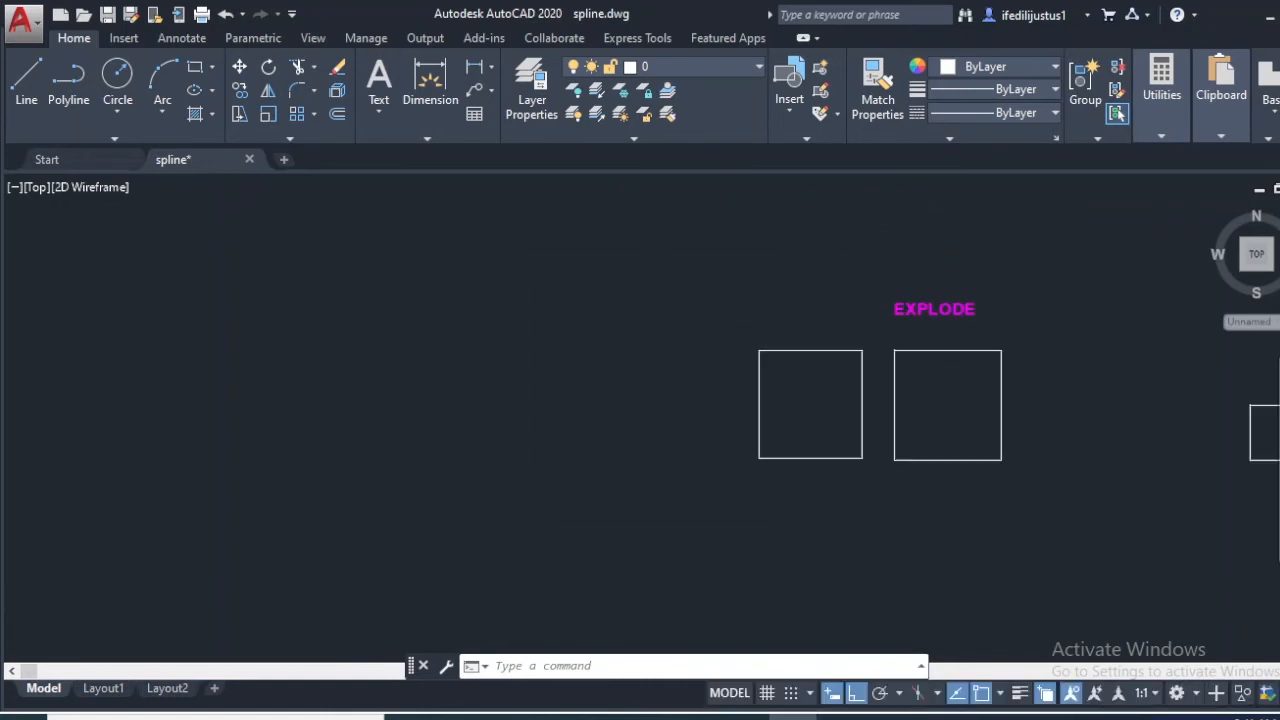
scroll(827, 378, "up", 2)
scroll(827, 380, "up", 2)
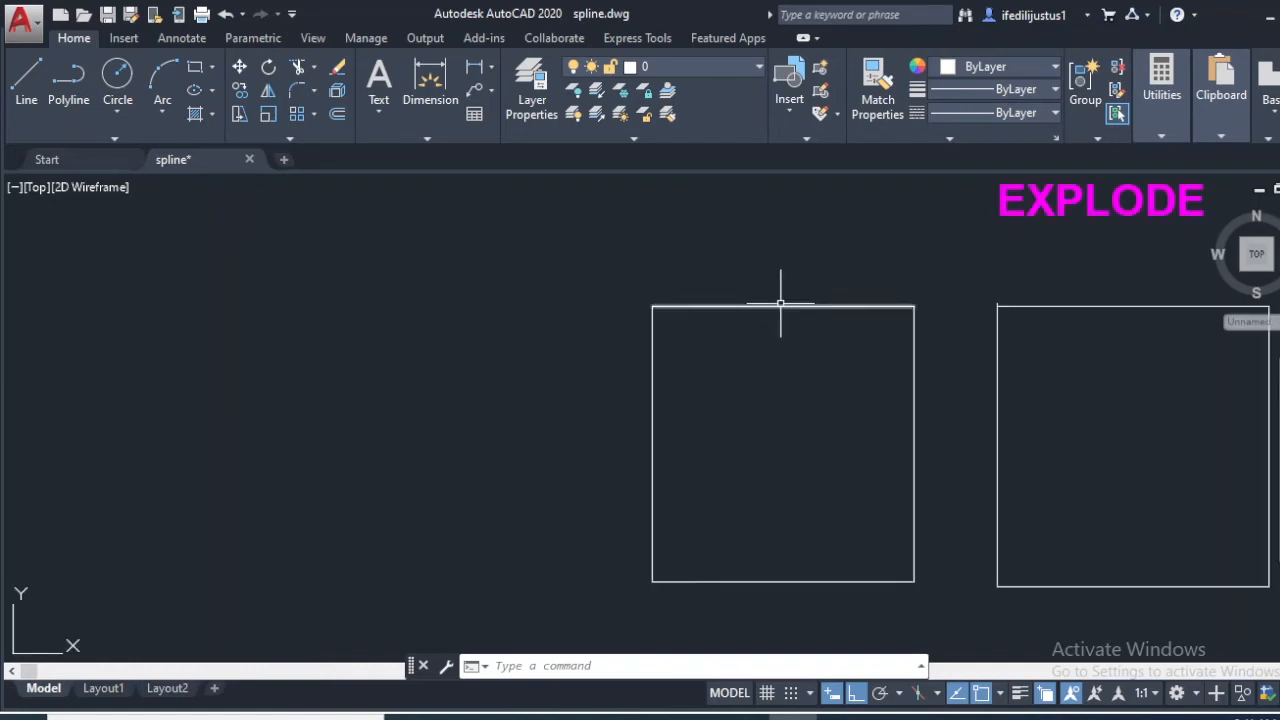
mouse_move(781, 303)
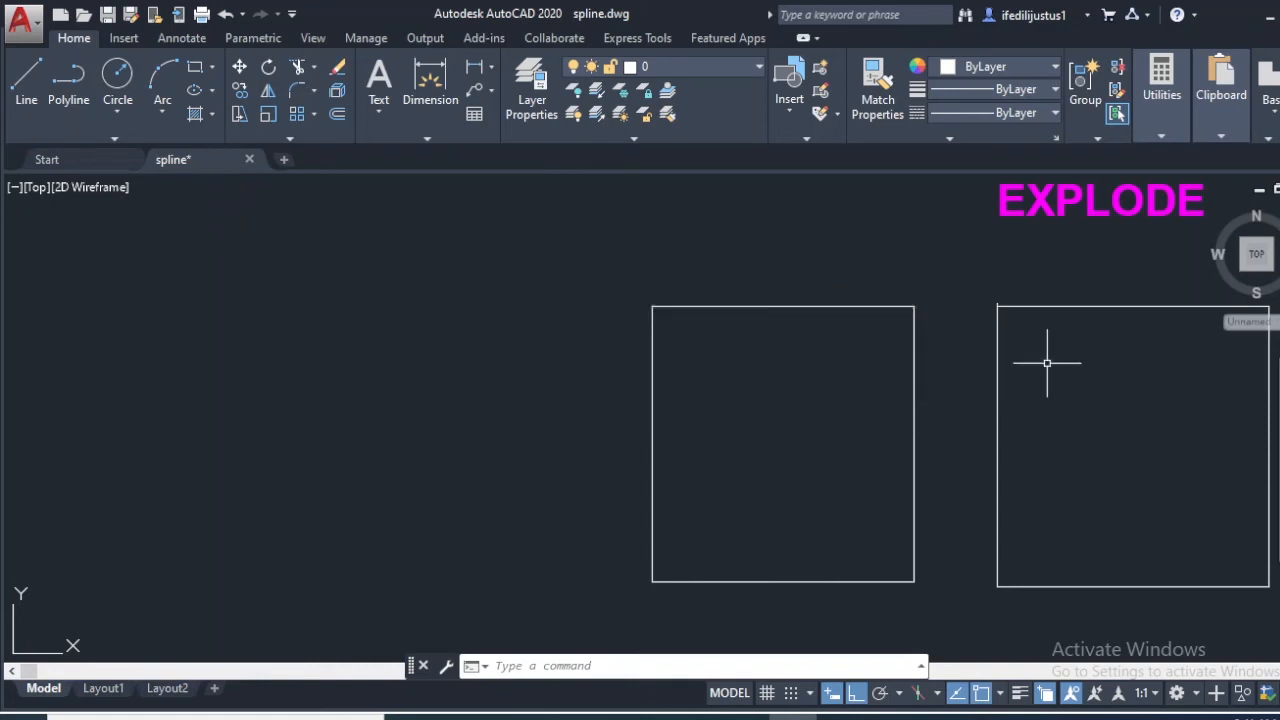
middle_click_drag(960, 363, 794, 429)
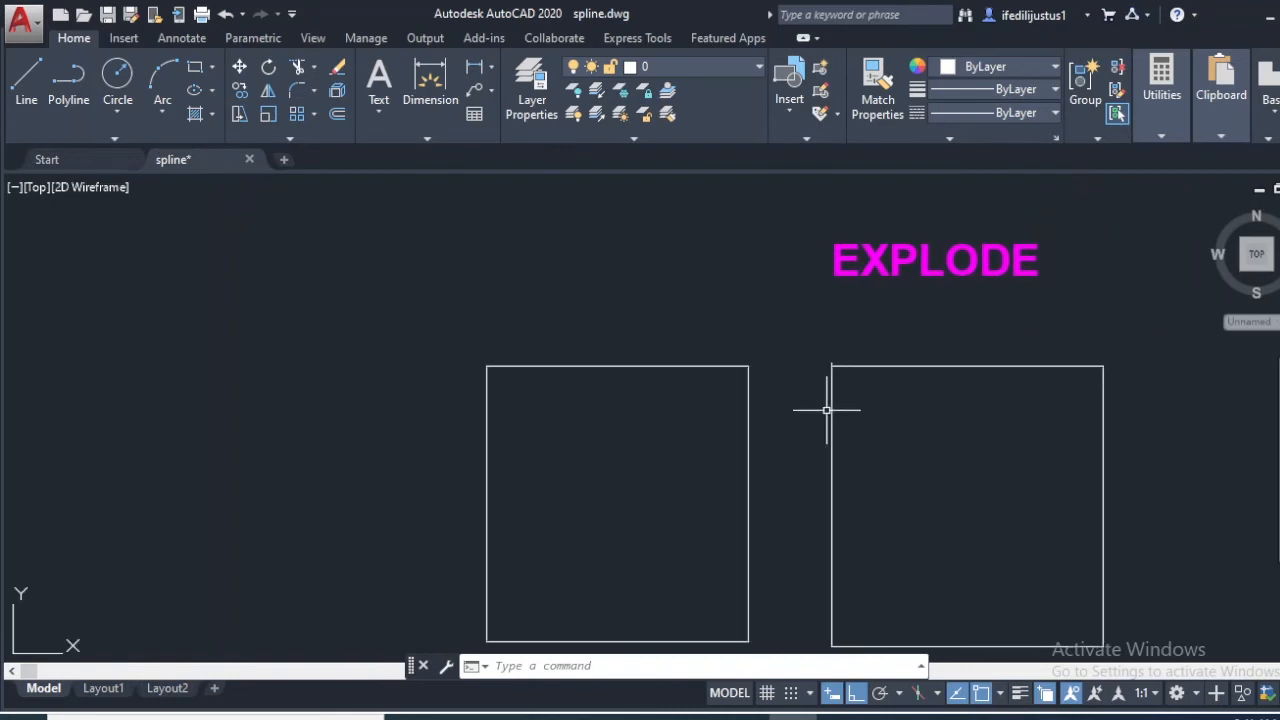
mouse_move(832, 415)
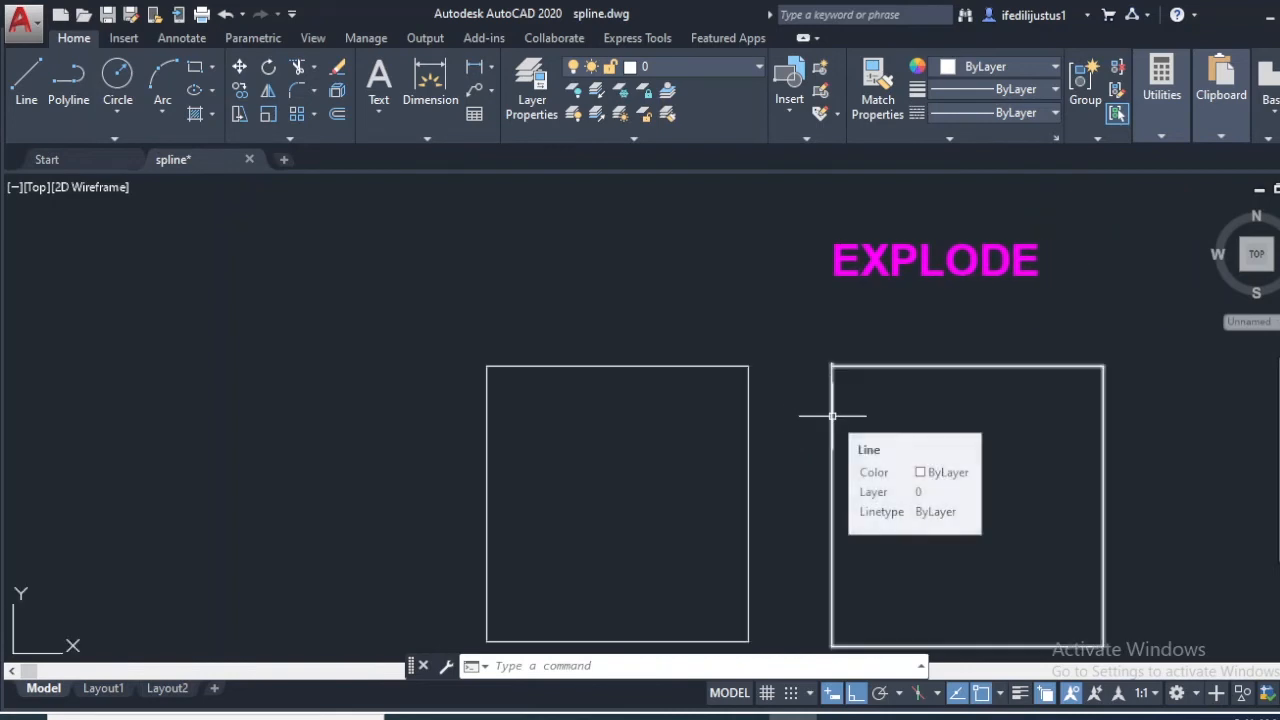
scroll(786, 300, "down", 2)
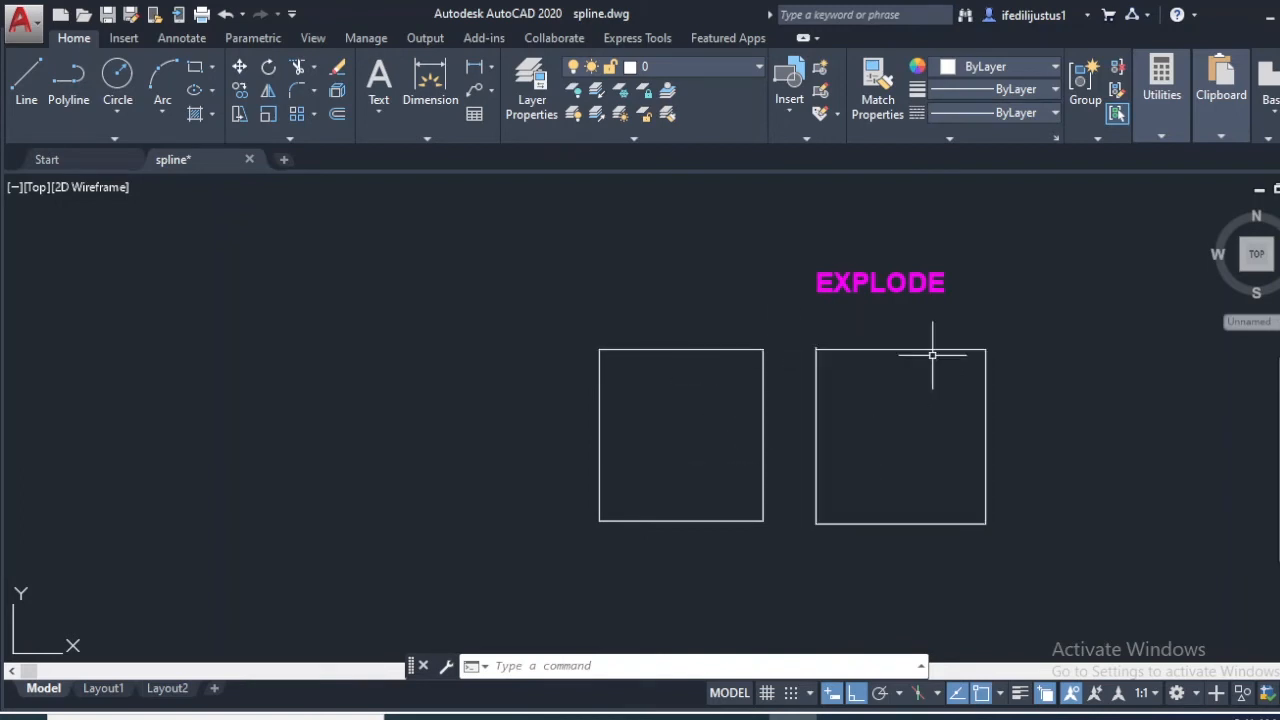
Step: Select the upper edge of the left square in the Explode exercise to check whether it is a separate line, and clear the selection
scroll(683, 349, "up", 4)
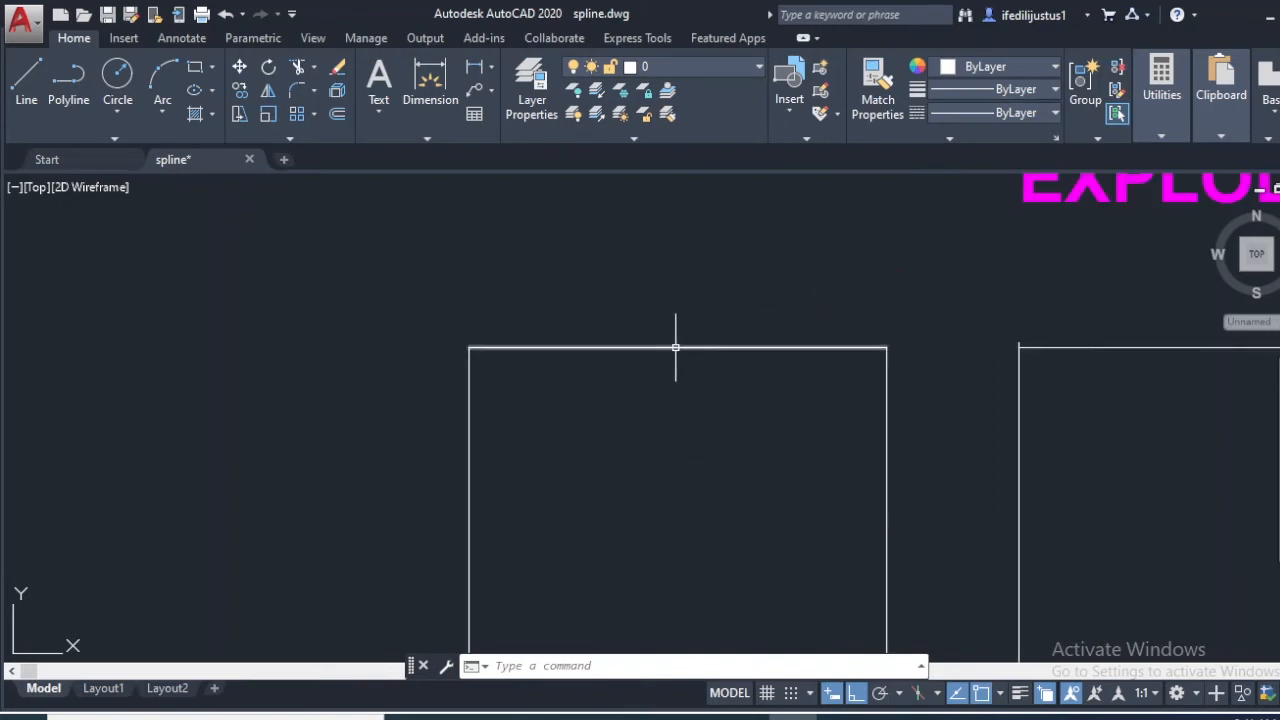
left_click(676, 348)
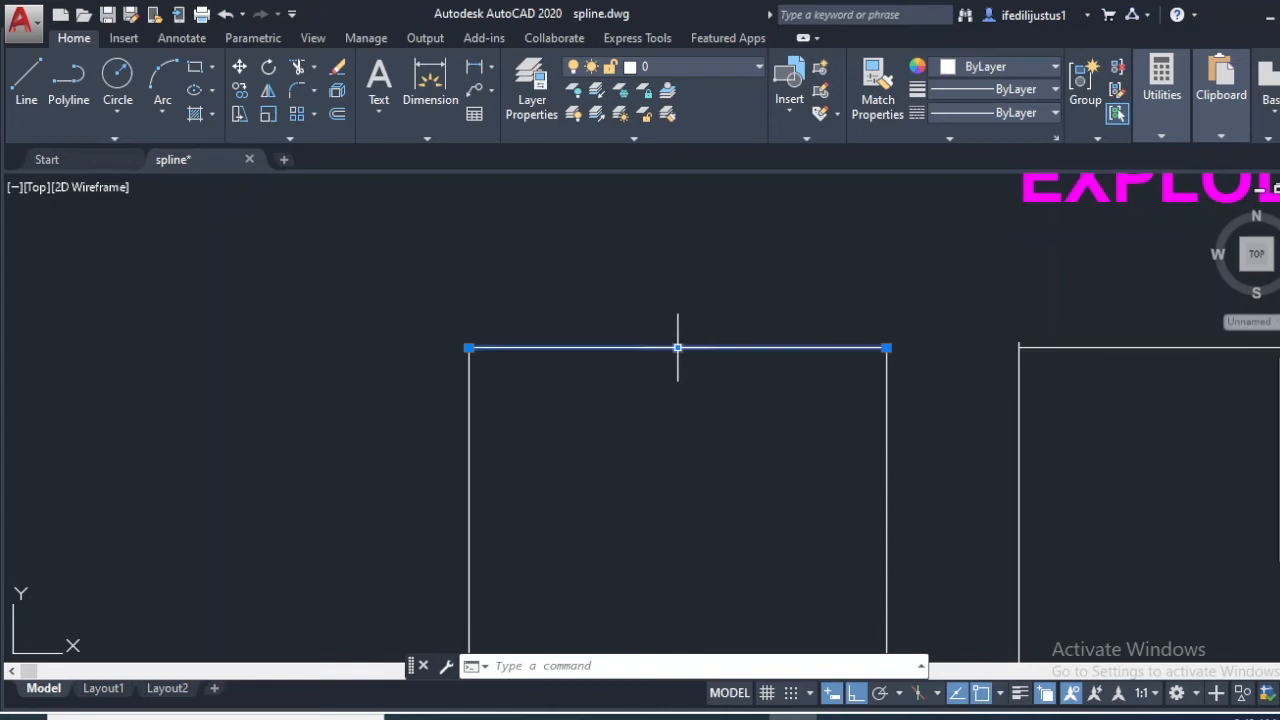
scroll(677, 348, "down", 1)
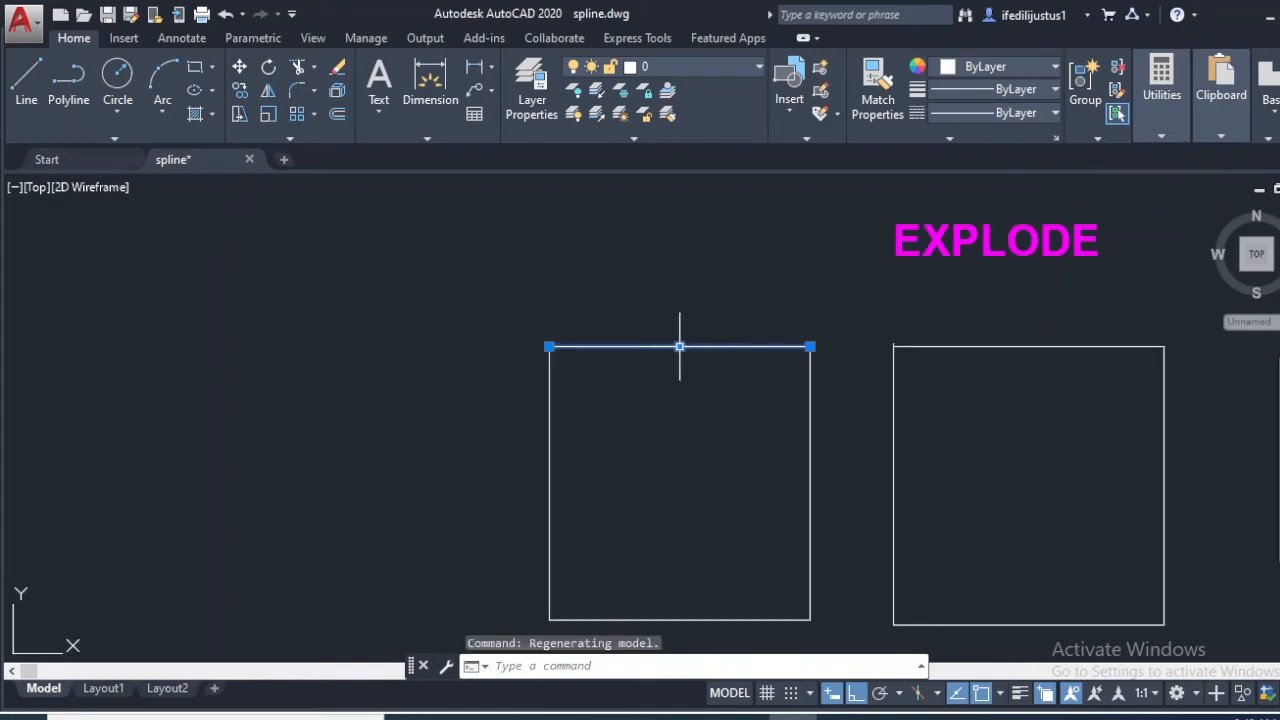
scroll(684, 338, "up", 2)
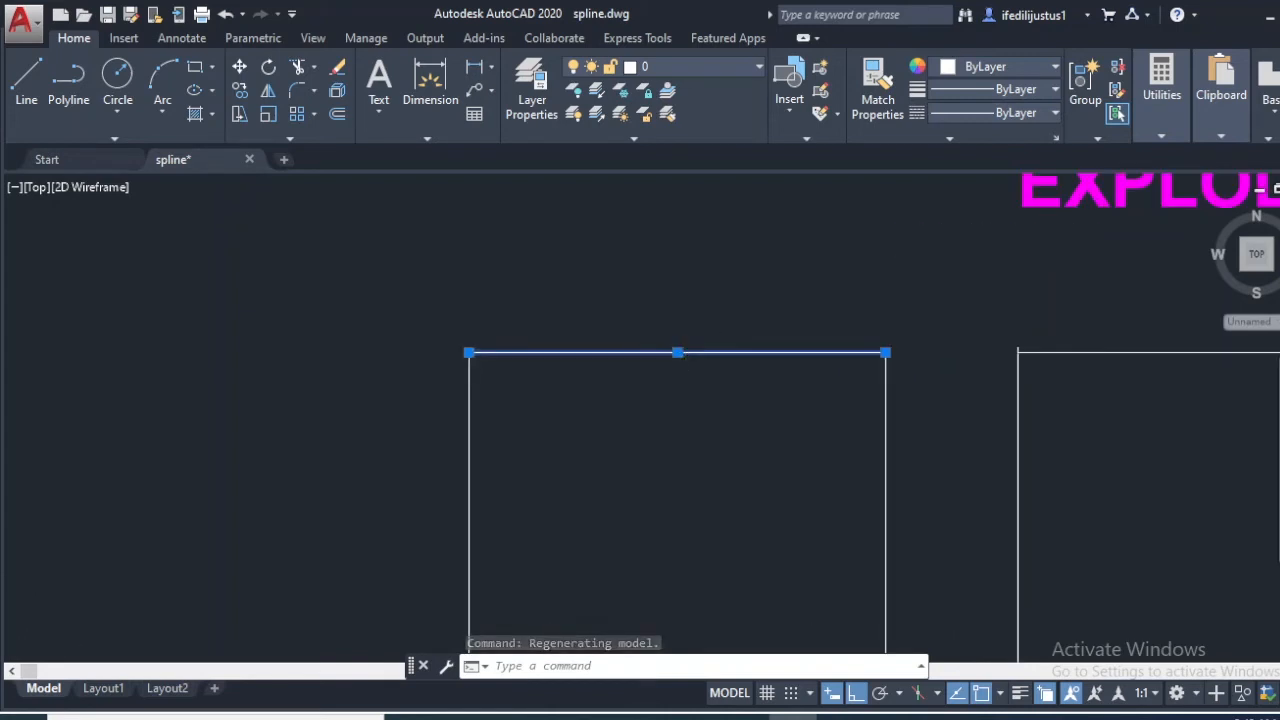
scroll(683, 341, "down", 4)
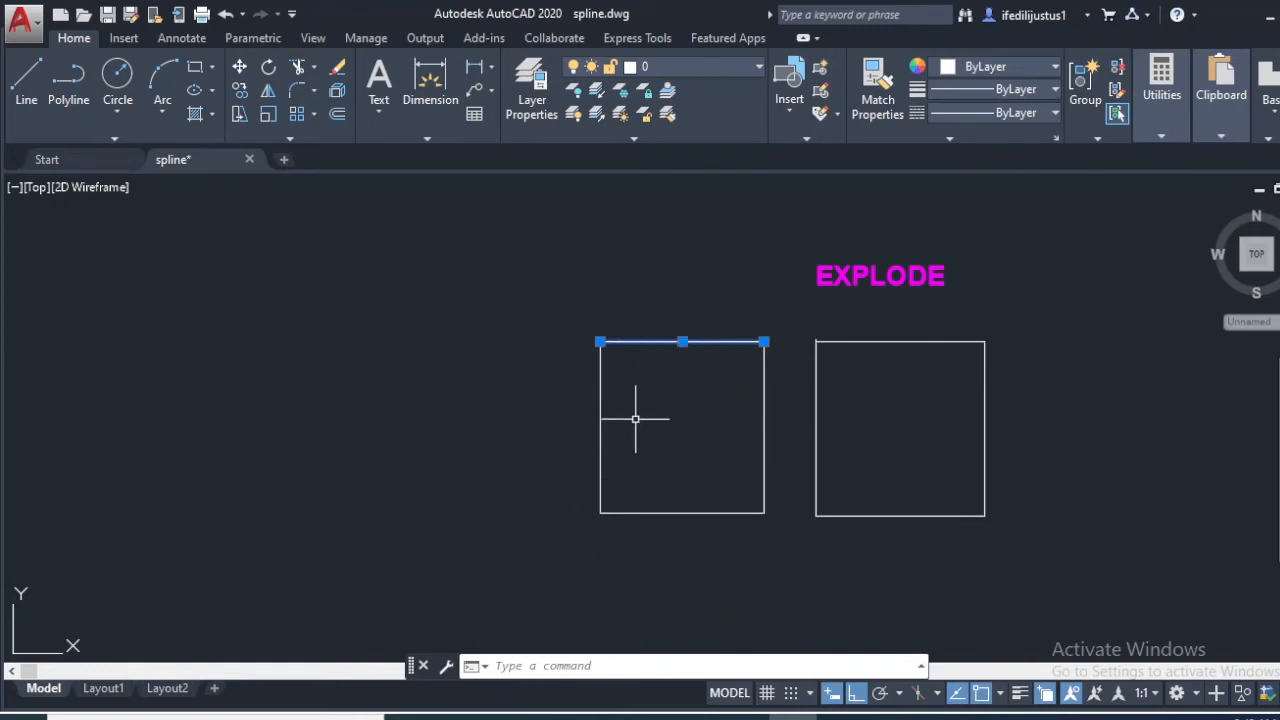
key("Escape")
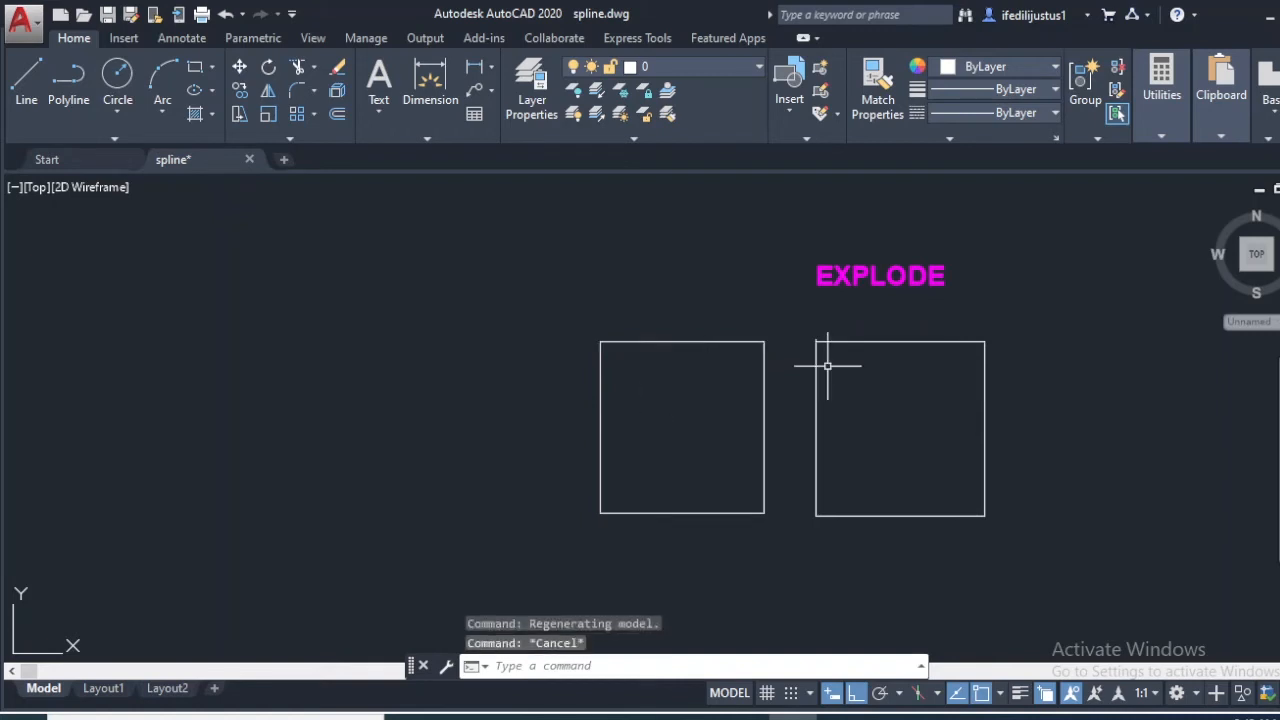
Step: Select the right square in the Explode exercise repeatedly to examine how its edges behave as one object, clearing the selection each time
left_click(895, 343)
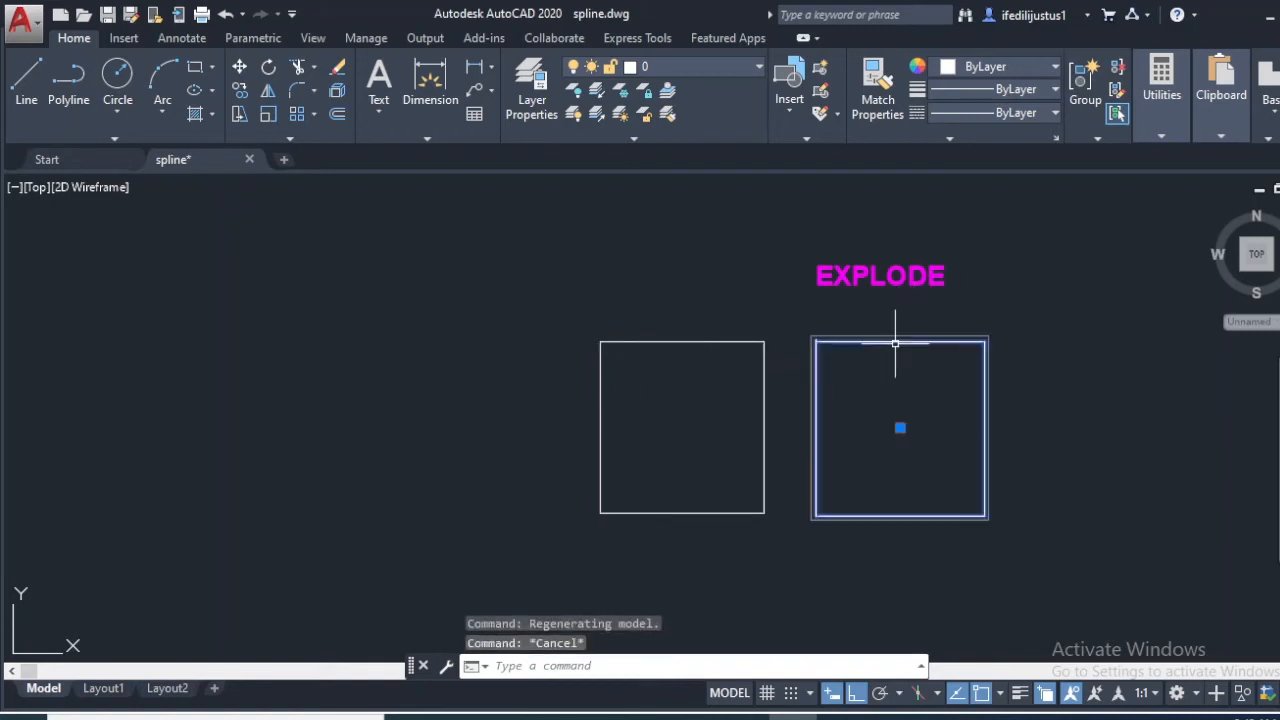
key("Escape")
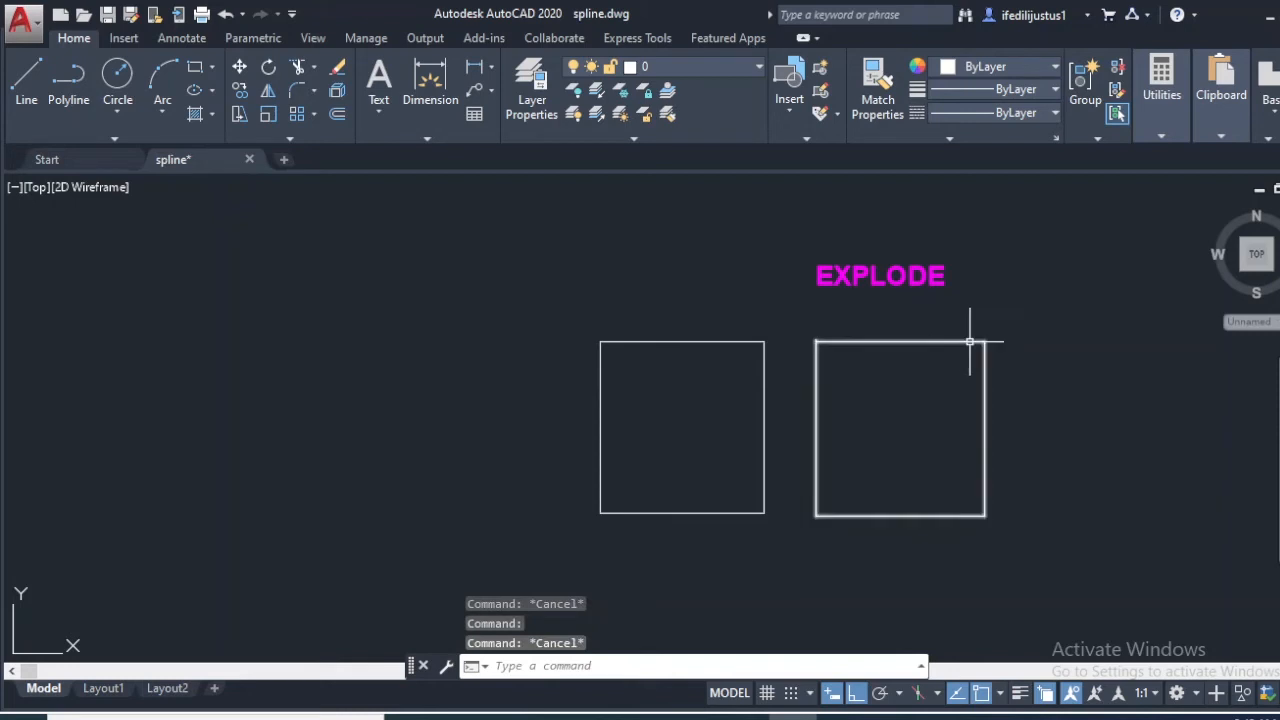
left_click(920, 341)
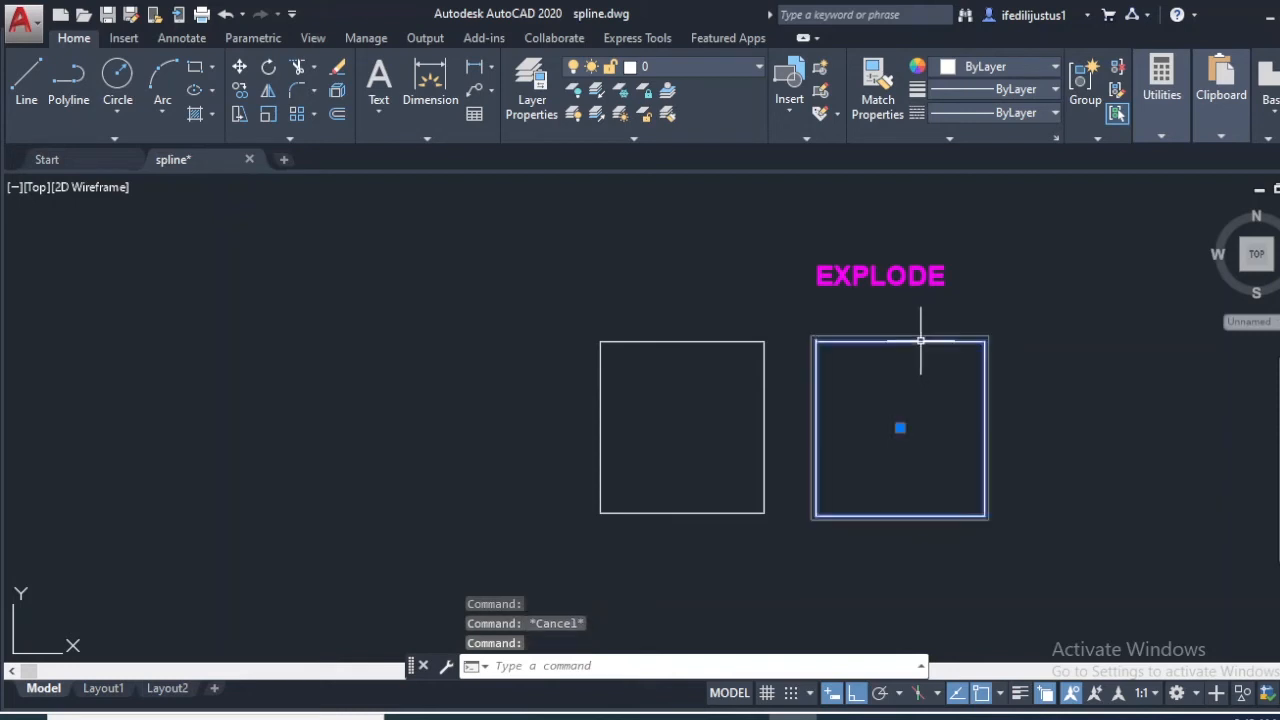
scroll(941, 339, "up", 4)
scroll(942, 337, "down", 2)
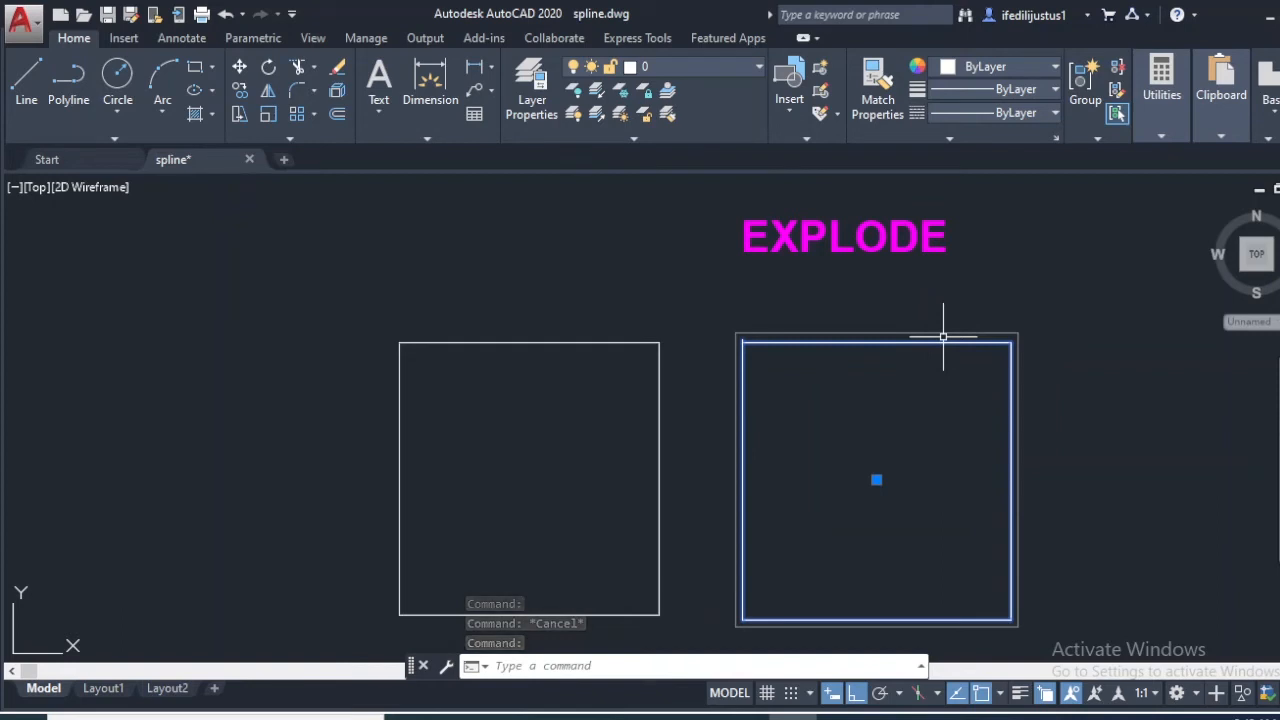
key("Escape")
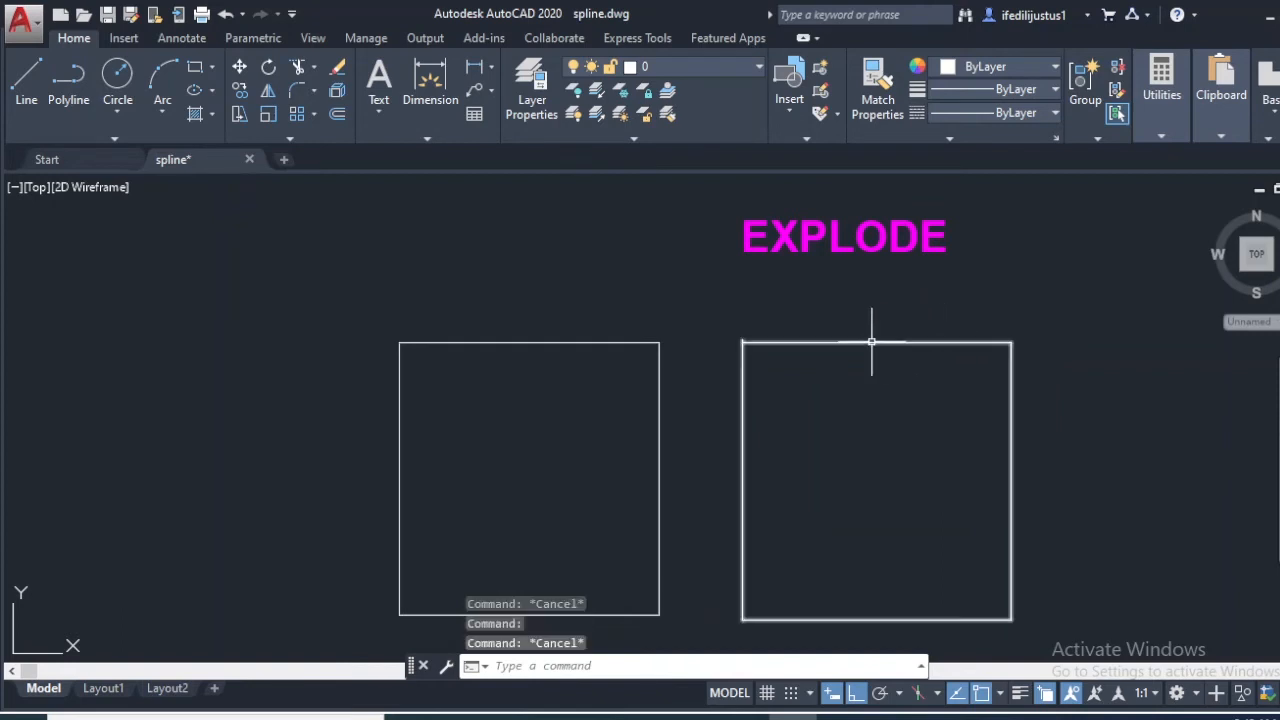
scroll(851, 331, "up", 3)
scroll(851, 331, "up", 2)
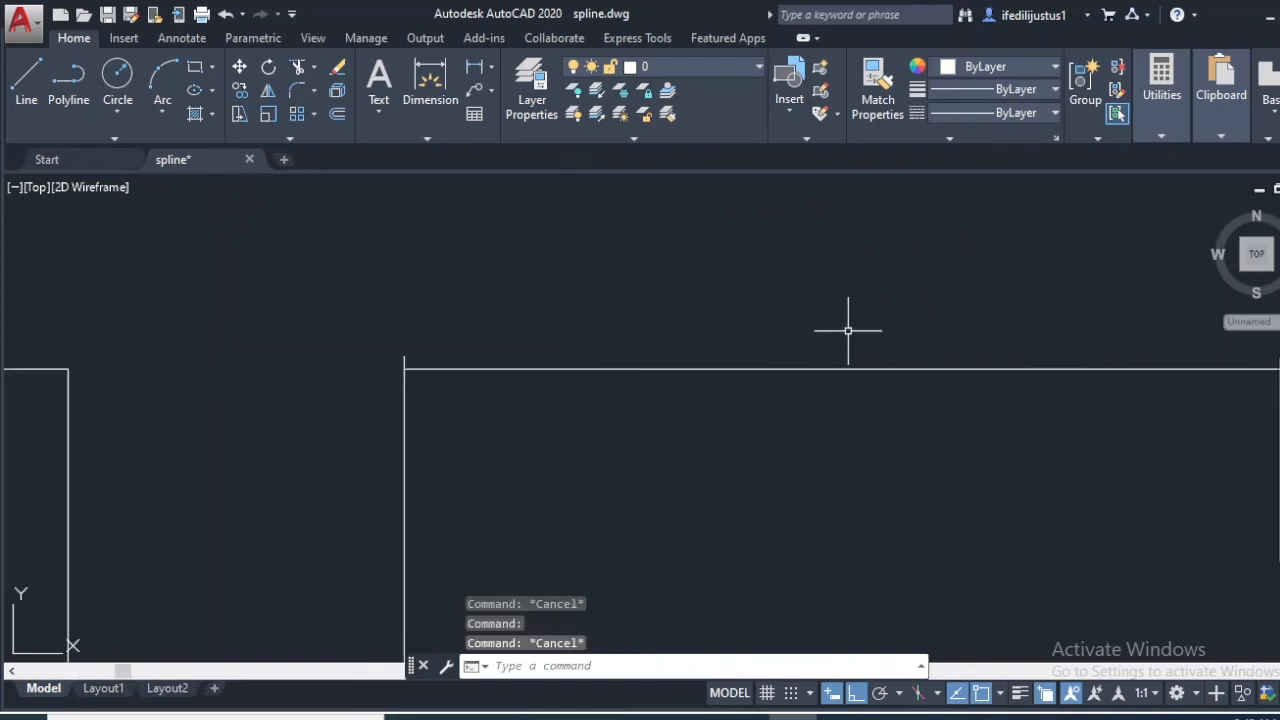
left_click(729, 365)
left_click(729, 367)
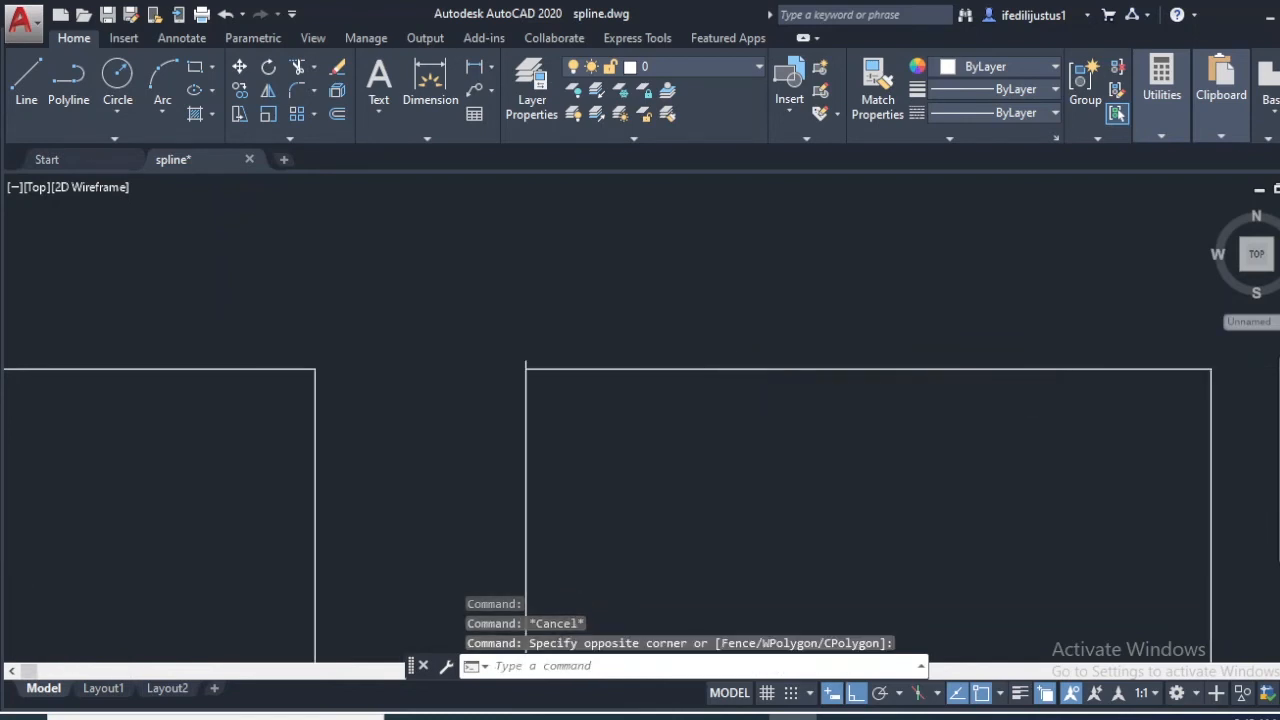
Step: Select the whole right square in the Explode exercise and erase it
scroll(729, 369, "down", 3)
left_click(651, 406)
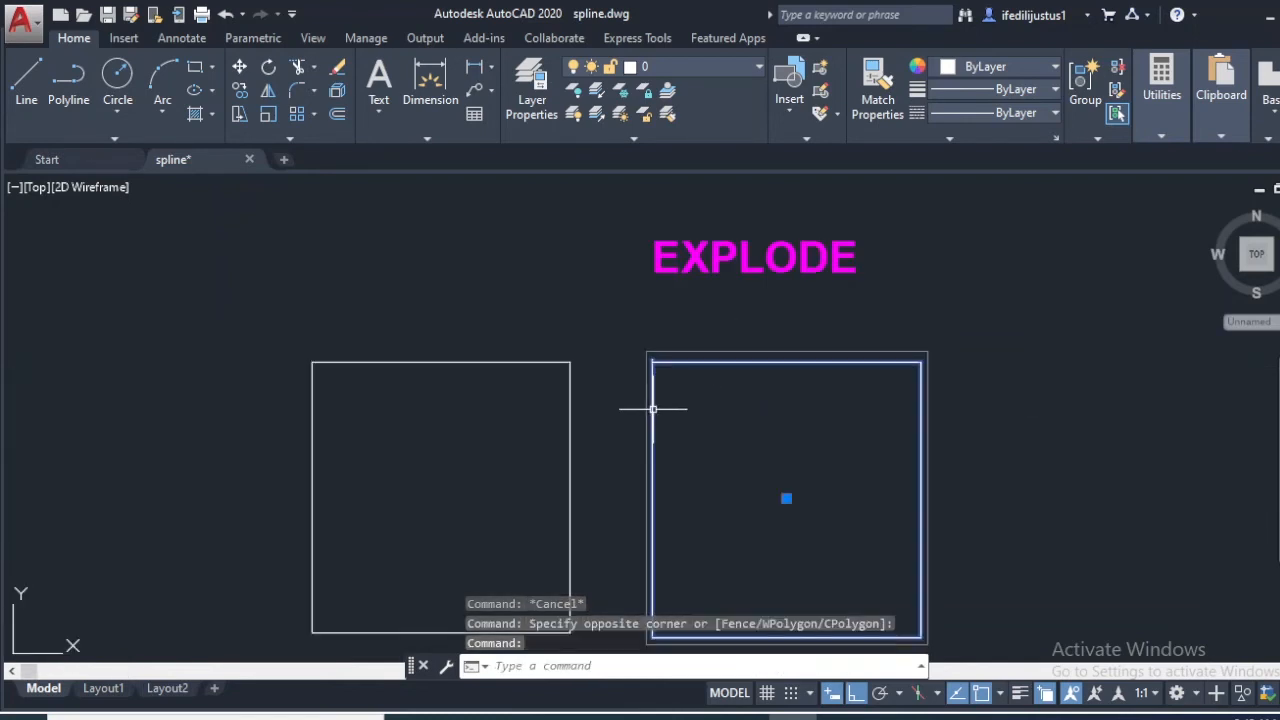
left_click(666, 353)
left_click(814, 336)
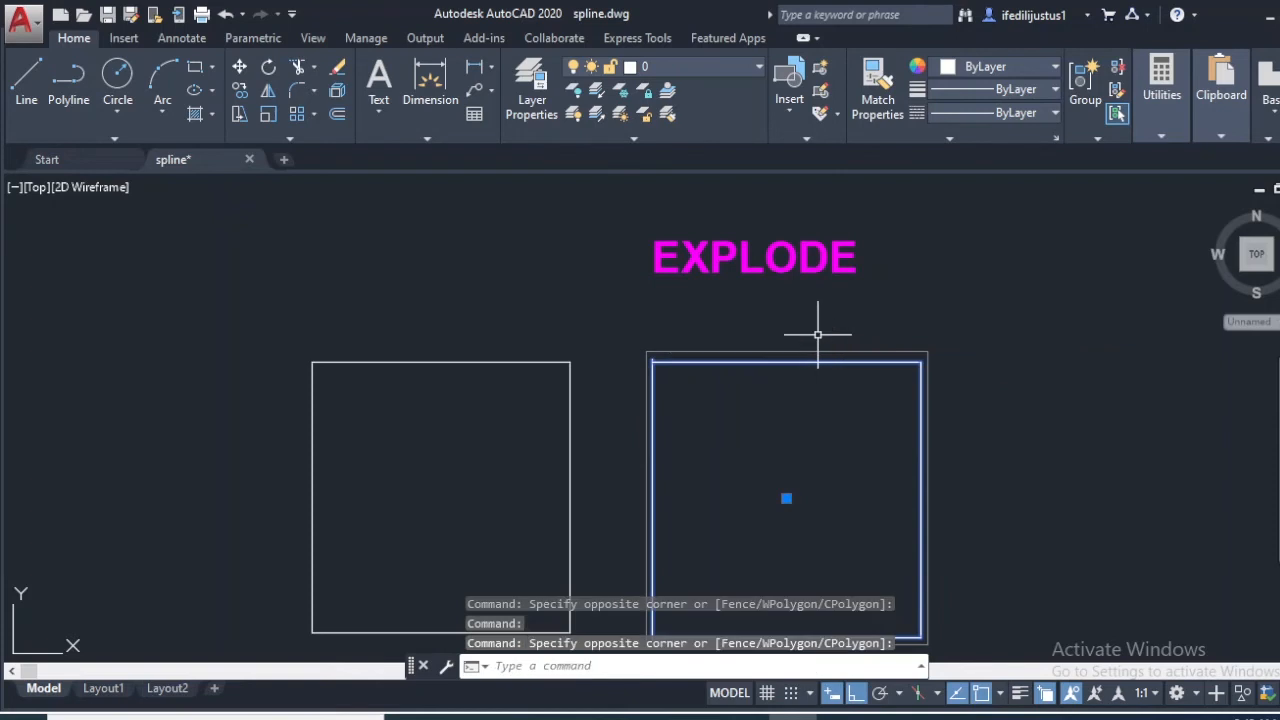
key("alt")
scroll(1020, 280, "down", 2)
left_click(1020, 280)
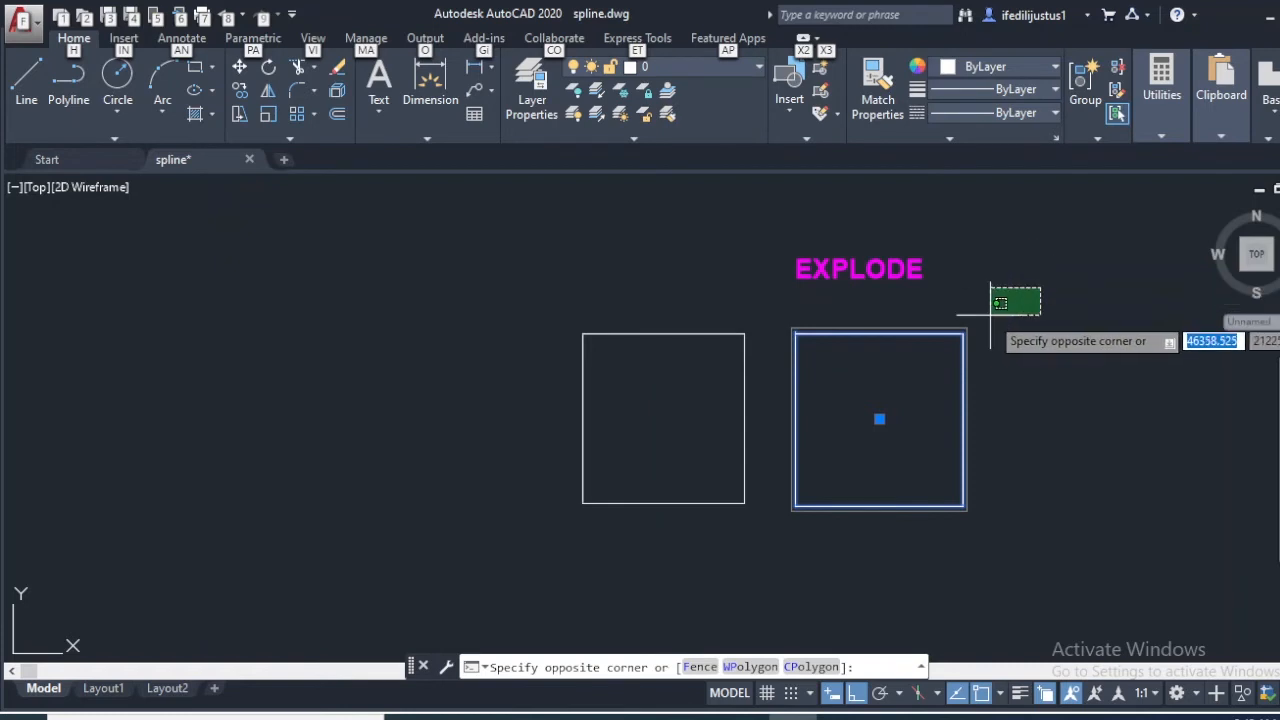
key("alt")
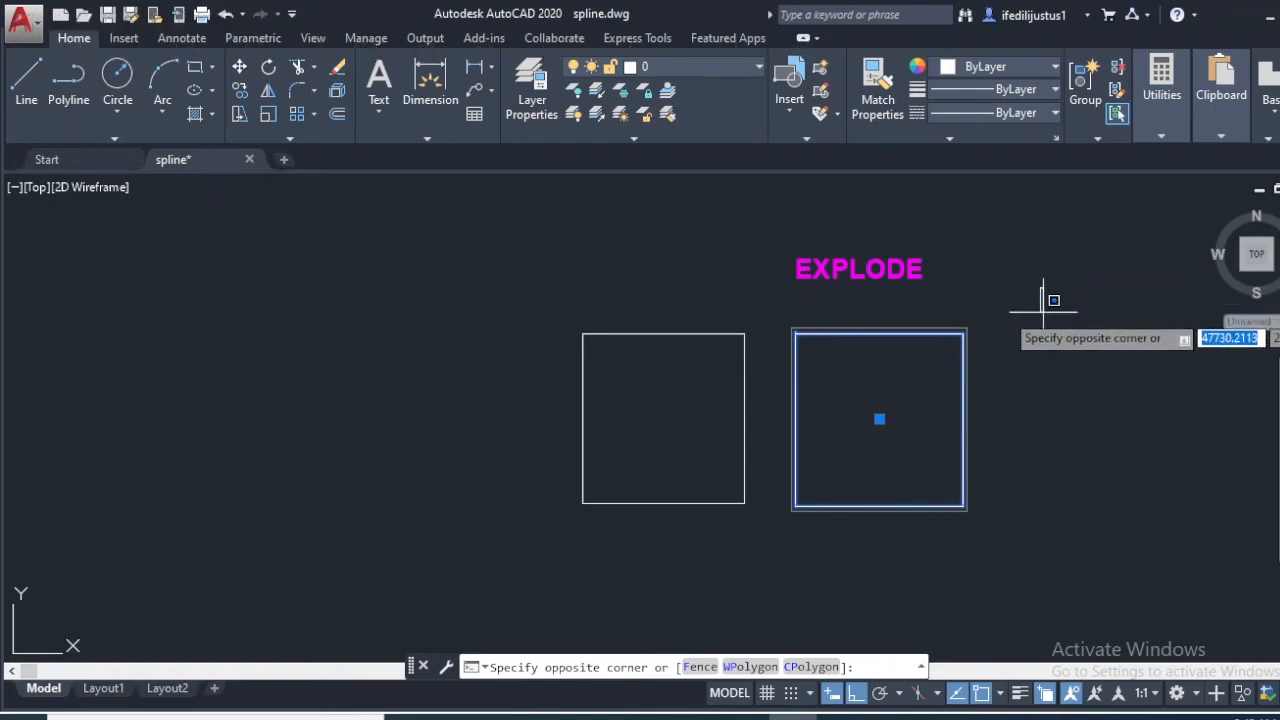
left_click(1043, 312)
left_click(1025, 279)
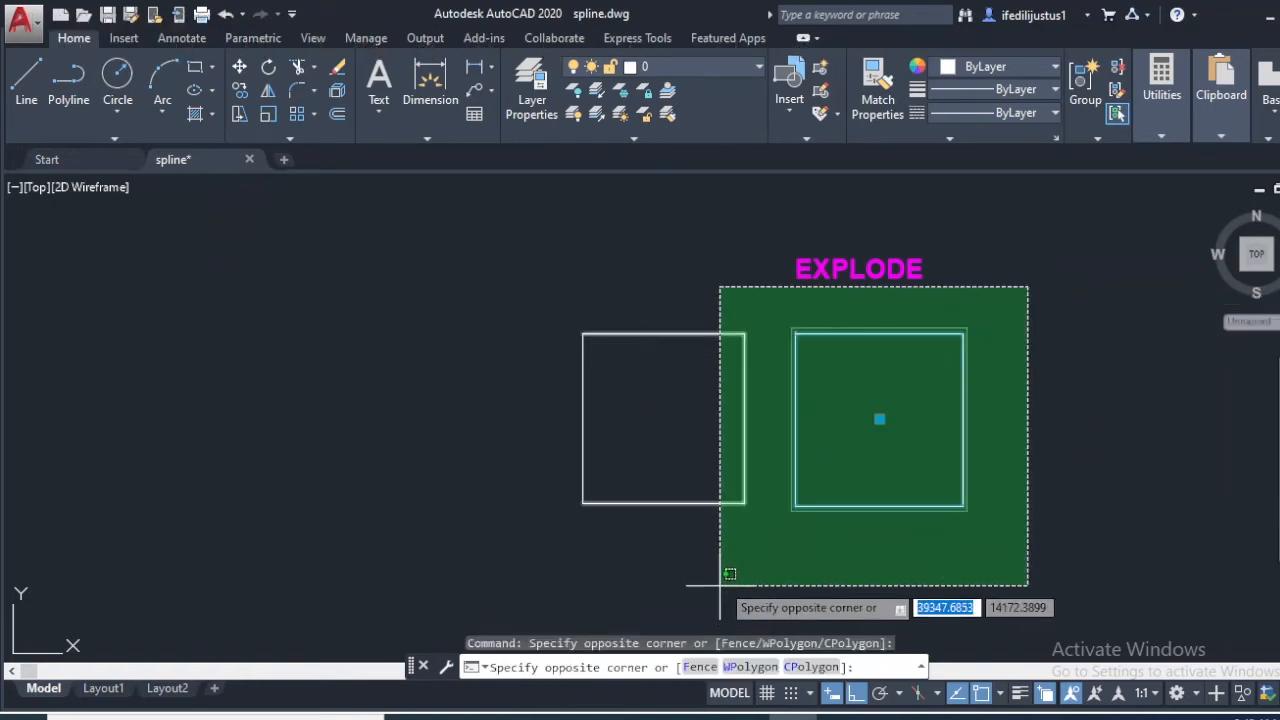
left_click(797, 588)
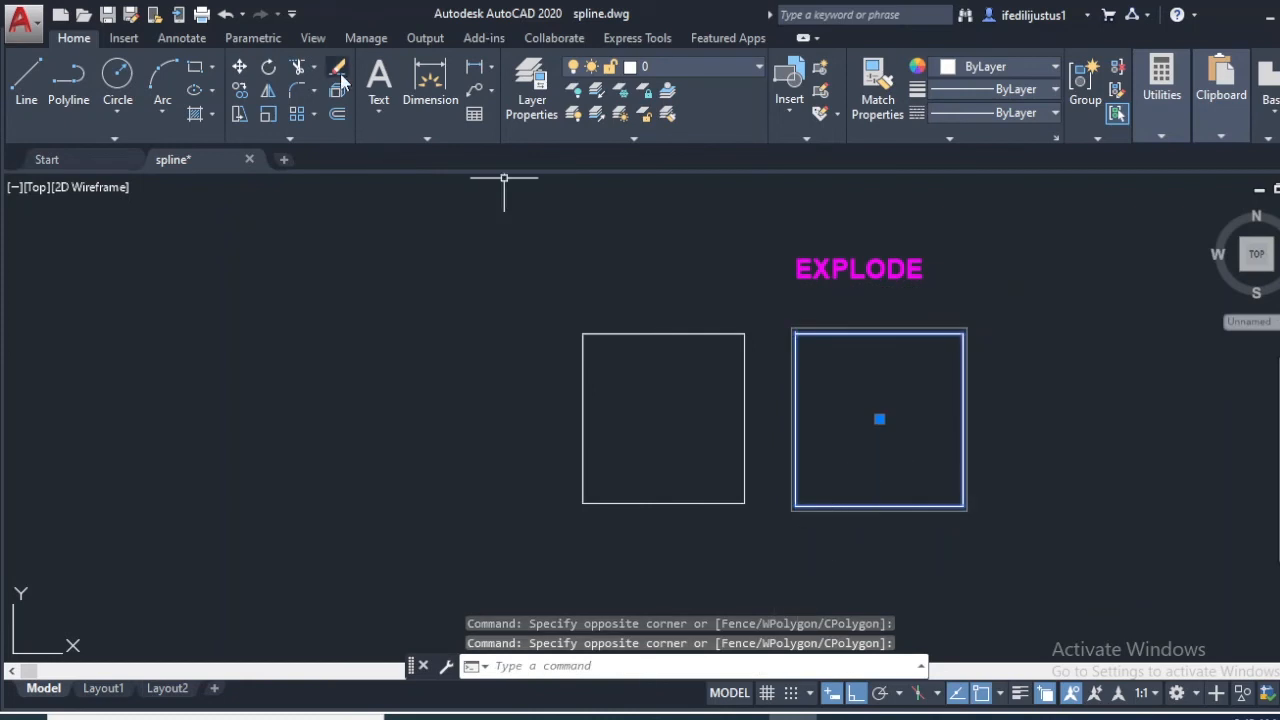
left_click(336, 70)
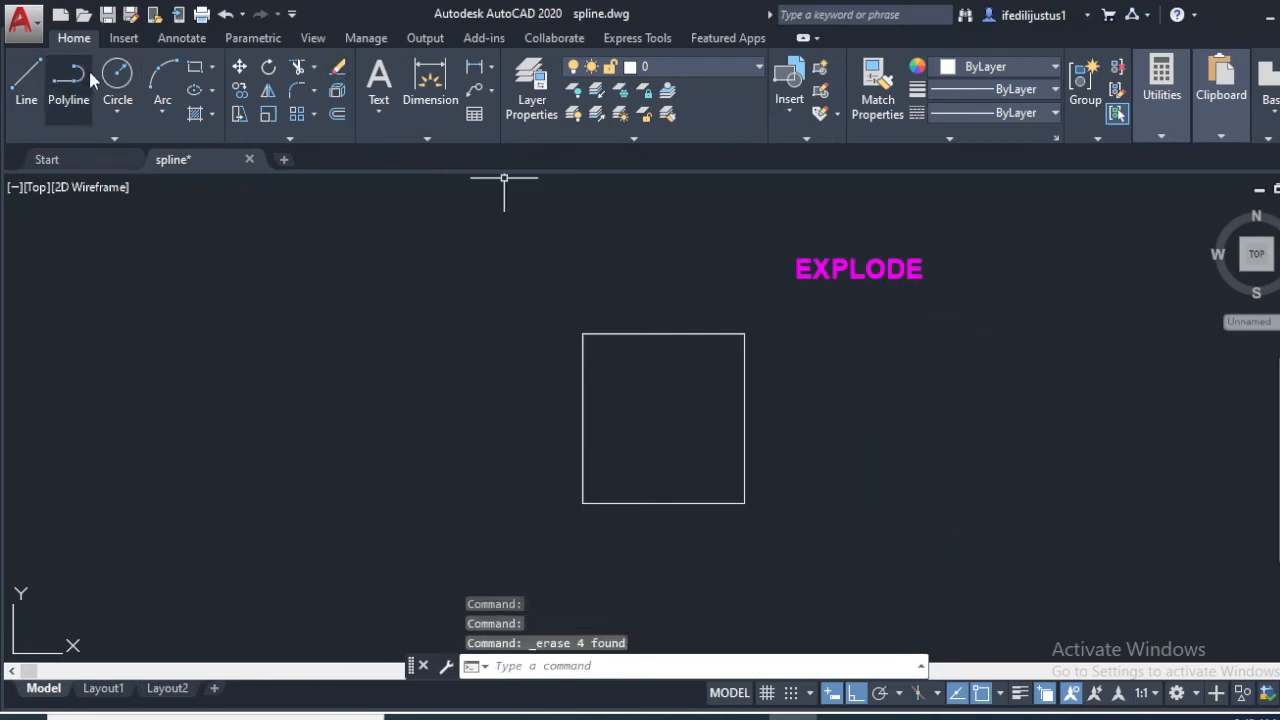
Step: Draw a four-sided rectangle about 5360 wide with Polyline in place of the erased square, ending at its start point
left_click(68, 85)
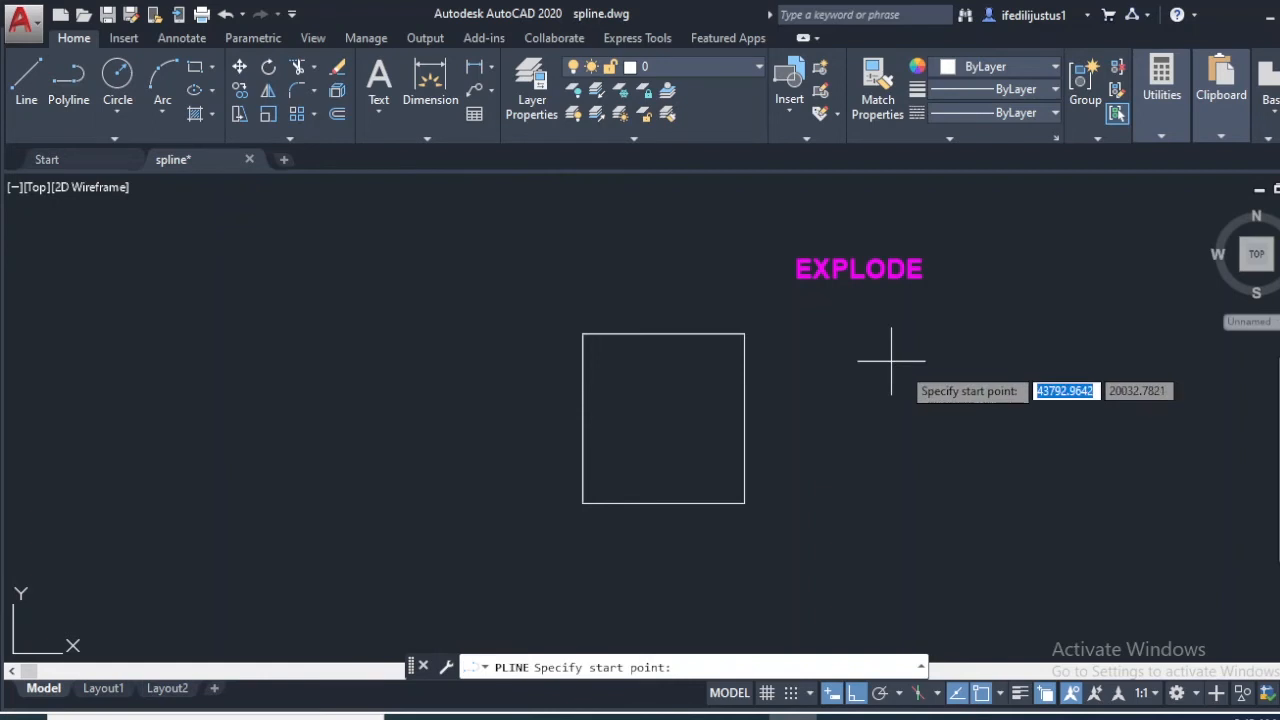
left_click(806, 333)
left_click(1014, 333)
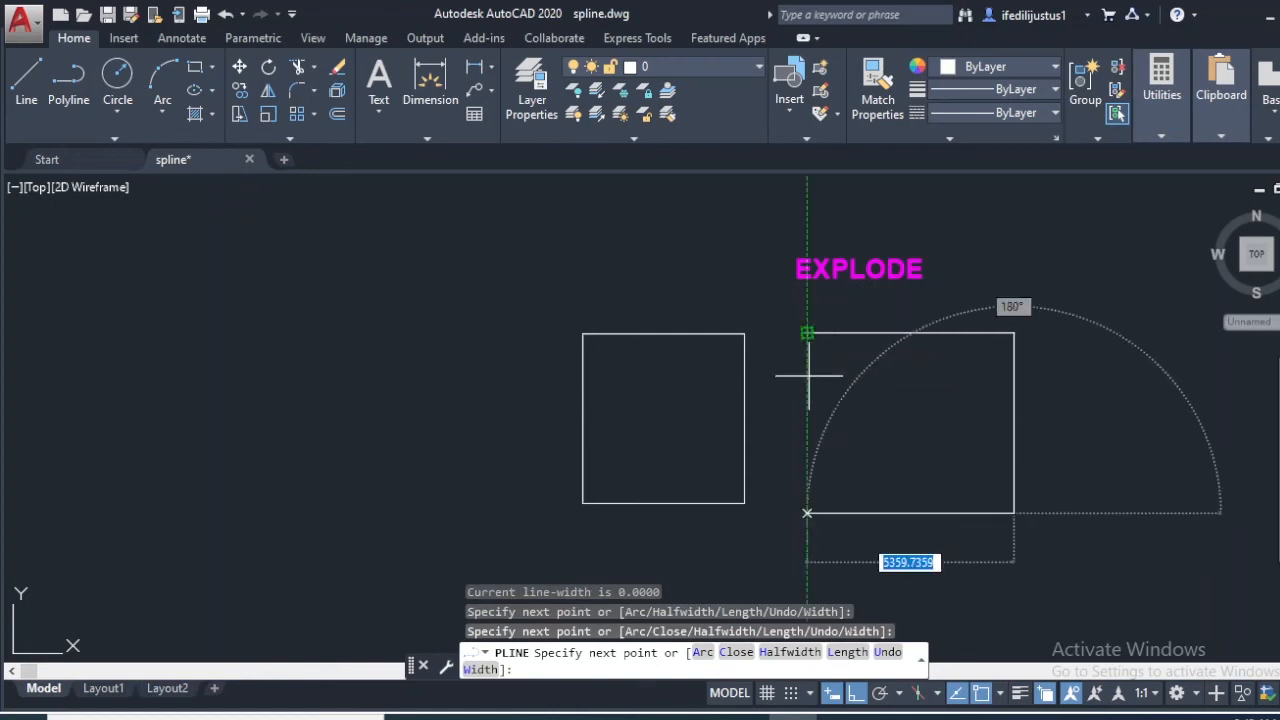
left_click(808, 515)
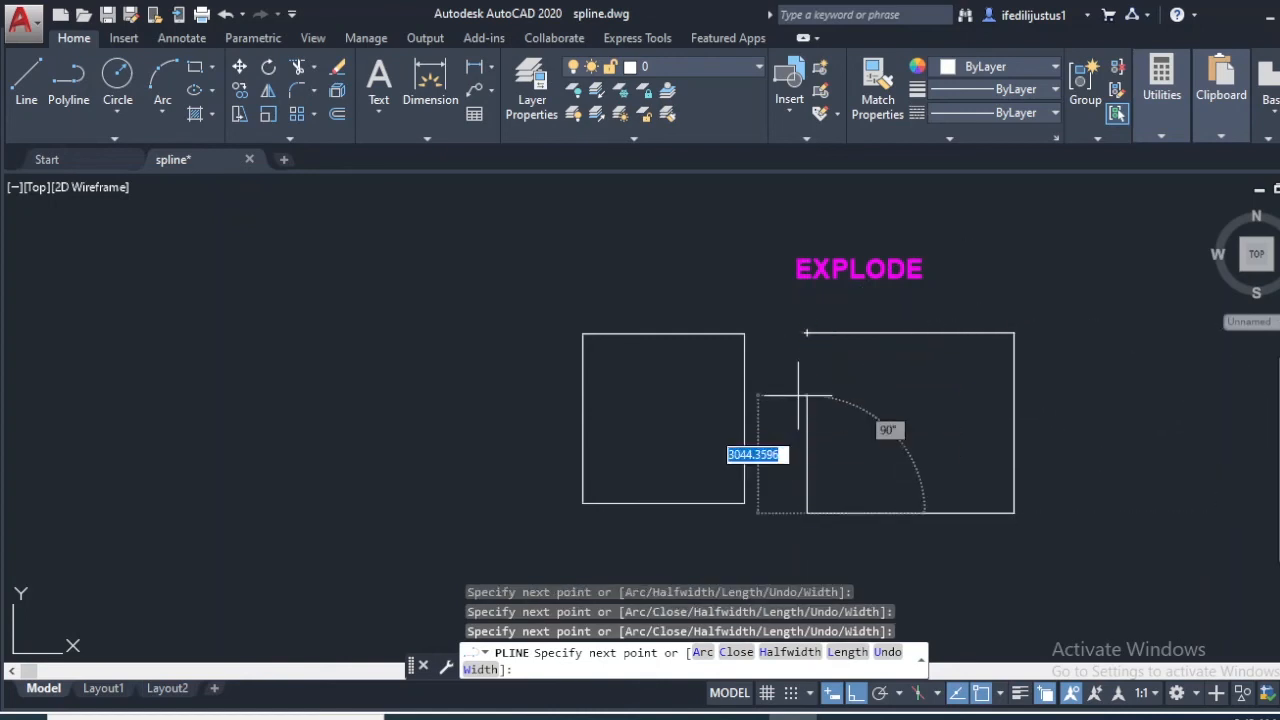
left_click(807, 332)
key("Escape")
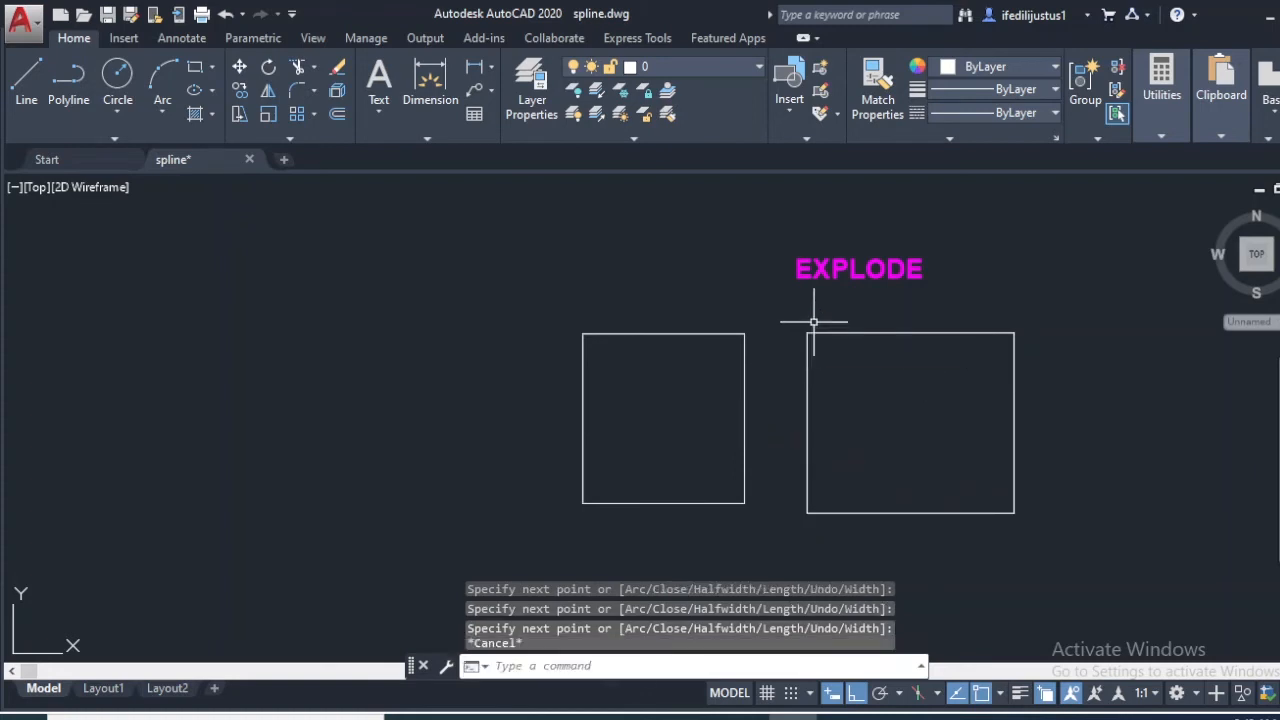
Step: Select the new polyline rectangle and the left square's right edge in turn to compare them as objects, clearing each selection
left_click(884, 334)
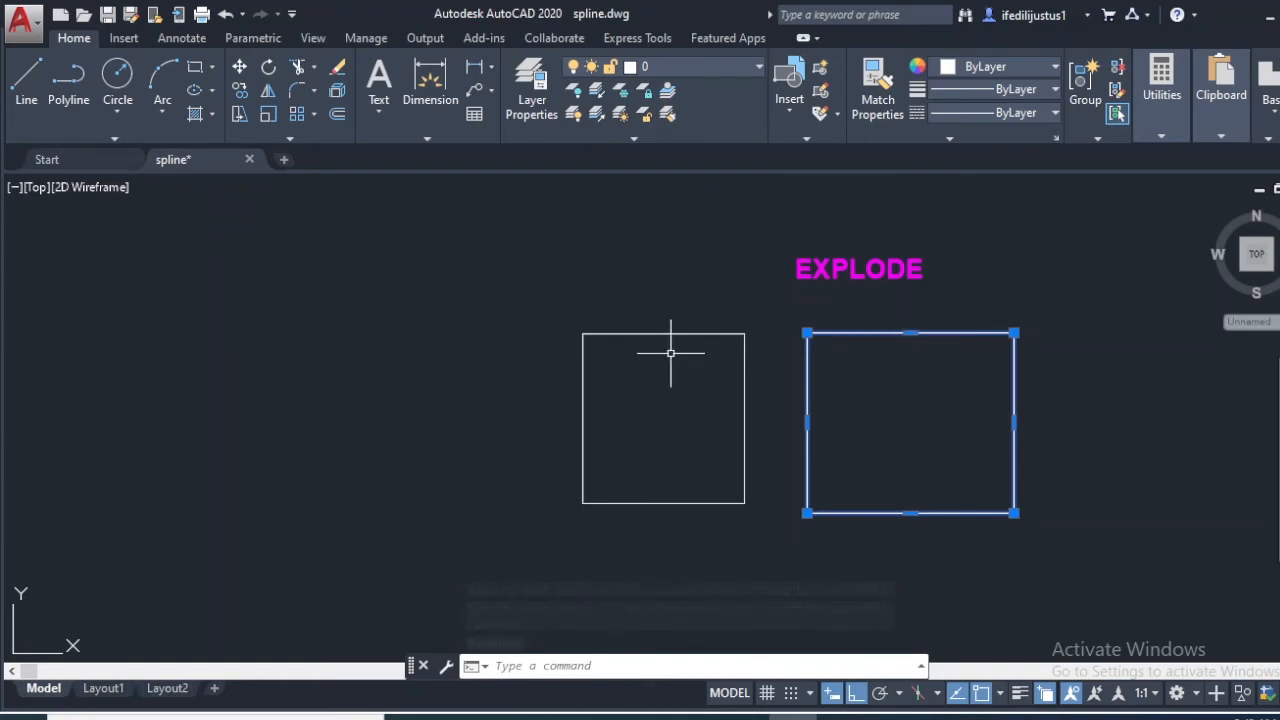
key("Escape")
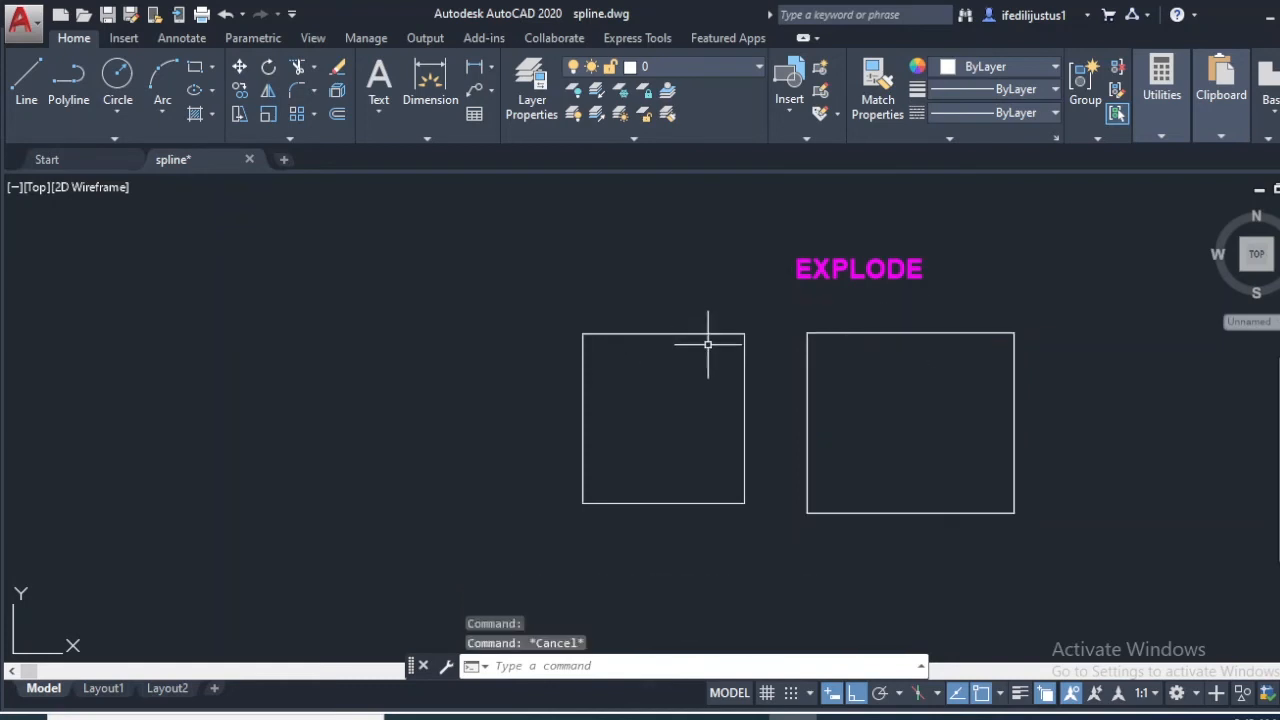
left_click(745, 405)
key("Escape")
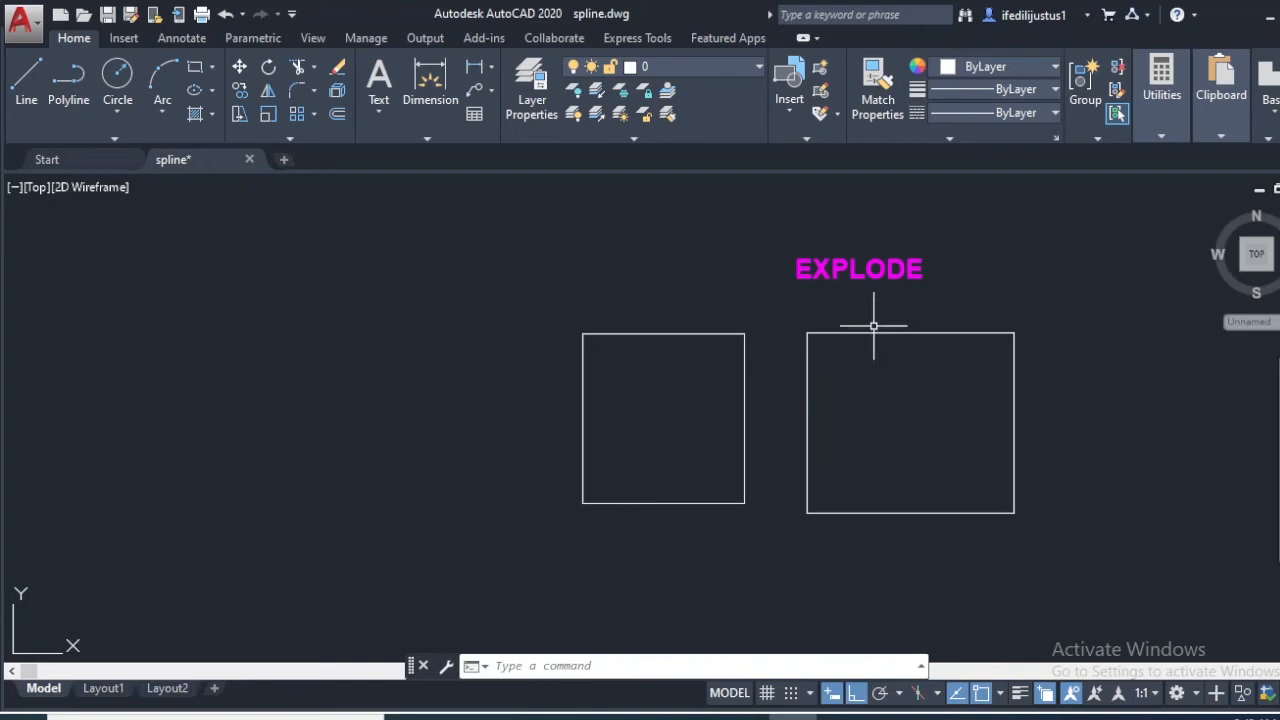
Step: Explode the new polyline rectangle into its component lines
left_click(1067, 295)
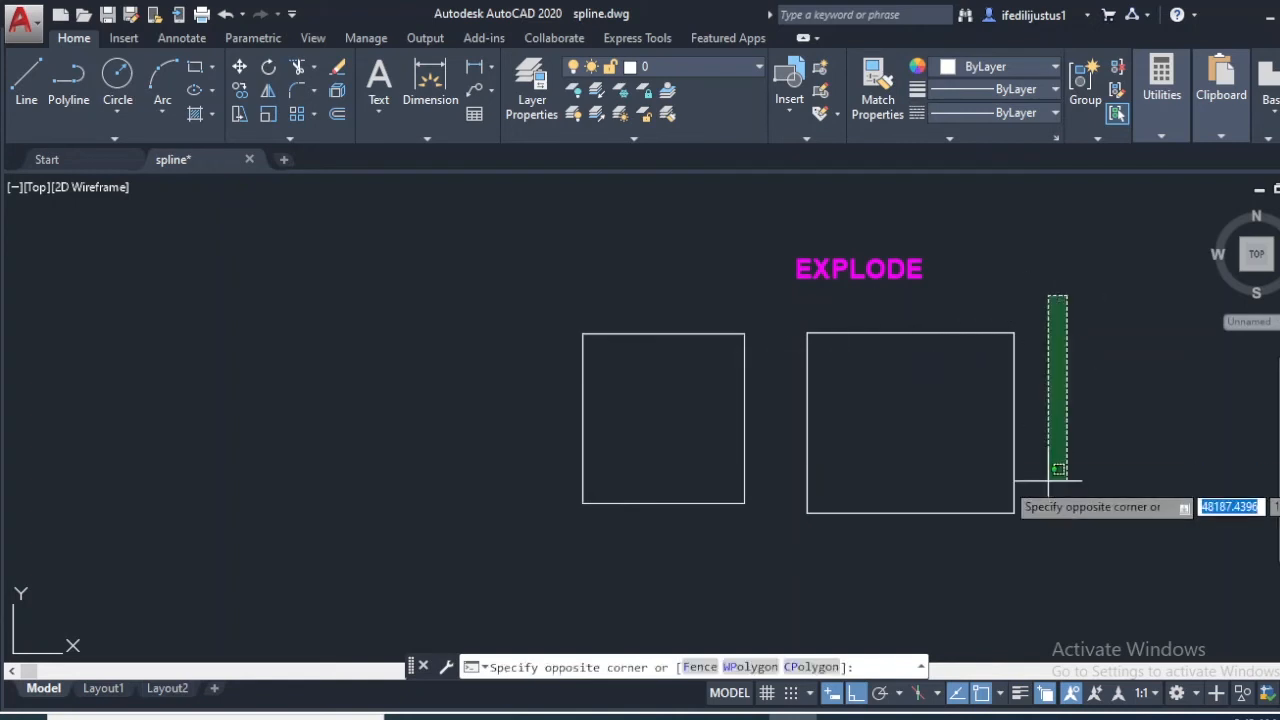
left_click(794, 520)
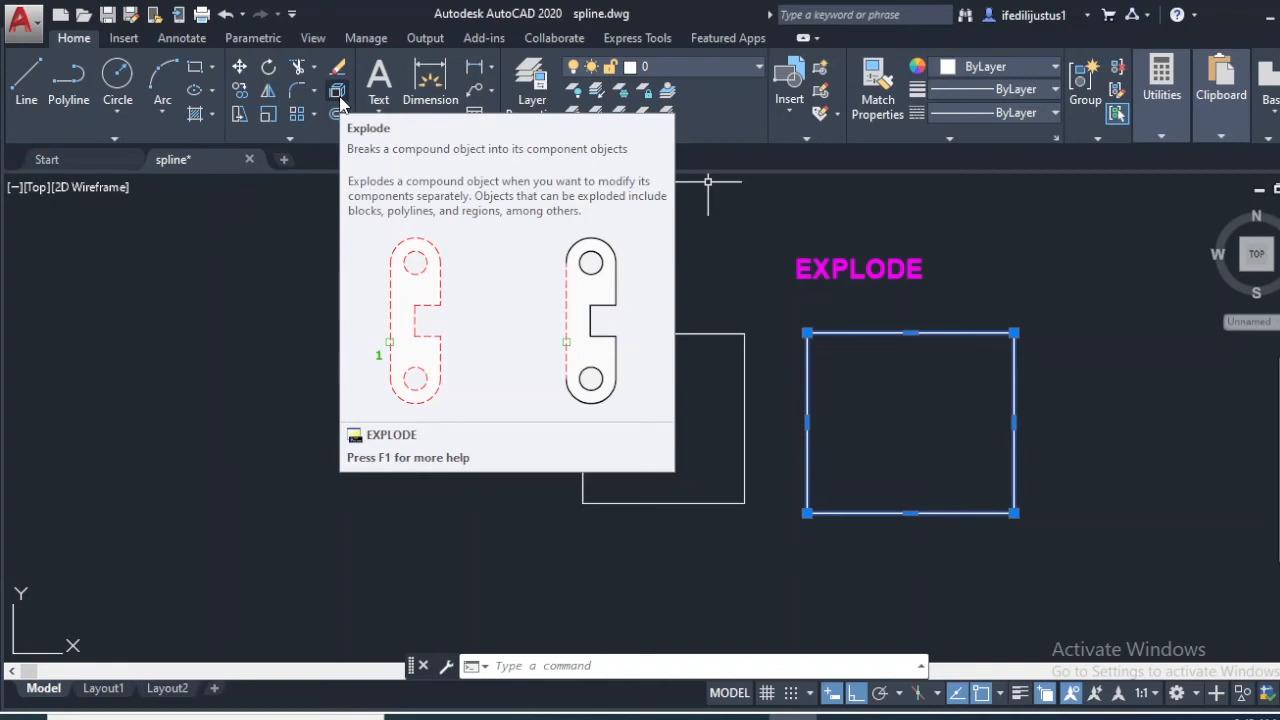
left_click(338, 92)
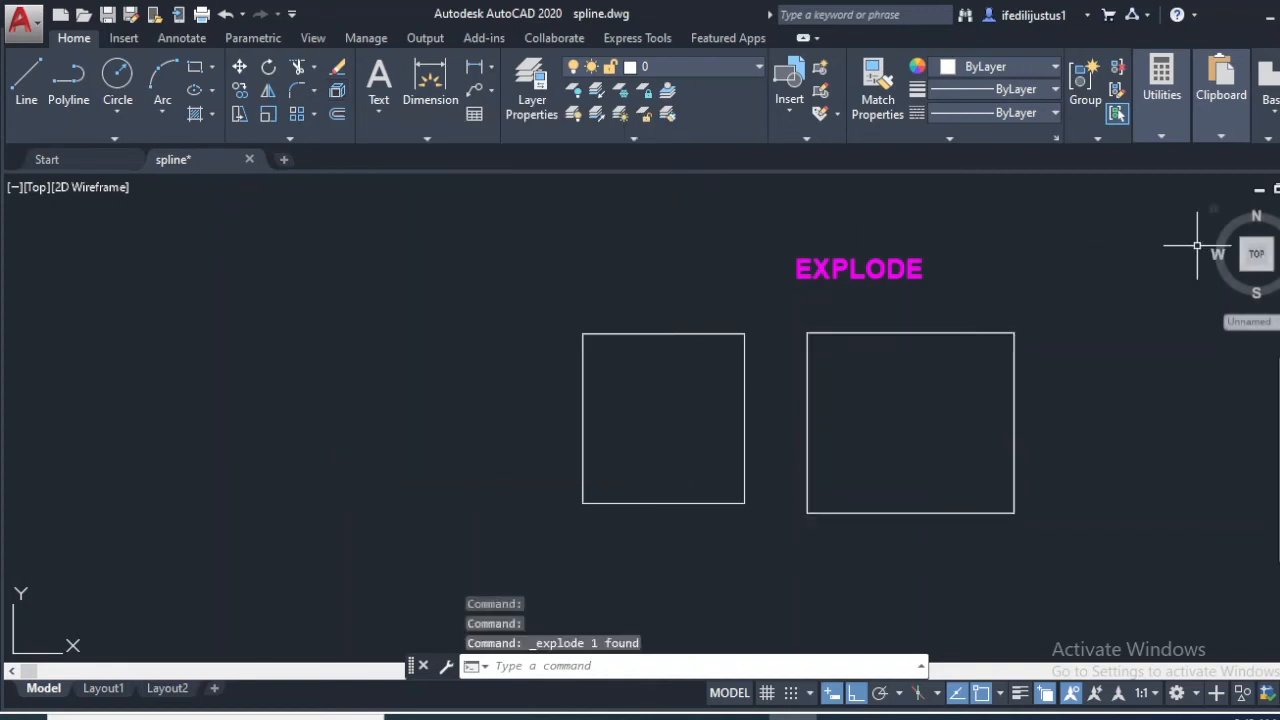
Step: Select the exploded rectangle's upper and left edges to check them separately, clear the selection, and undo the explode
left_click(889, 333)
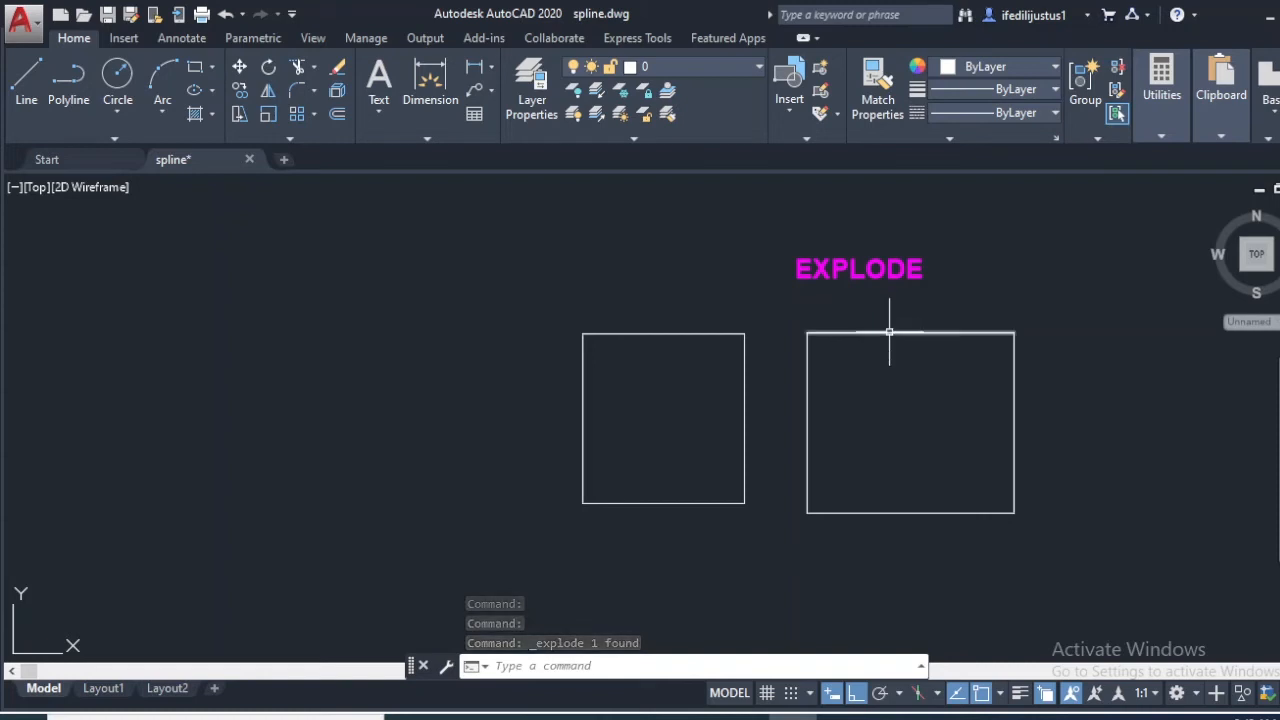
left_click(810, 400)
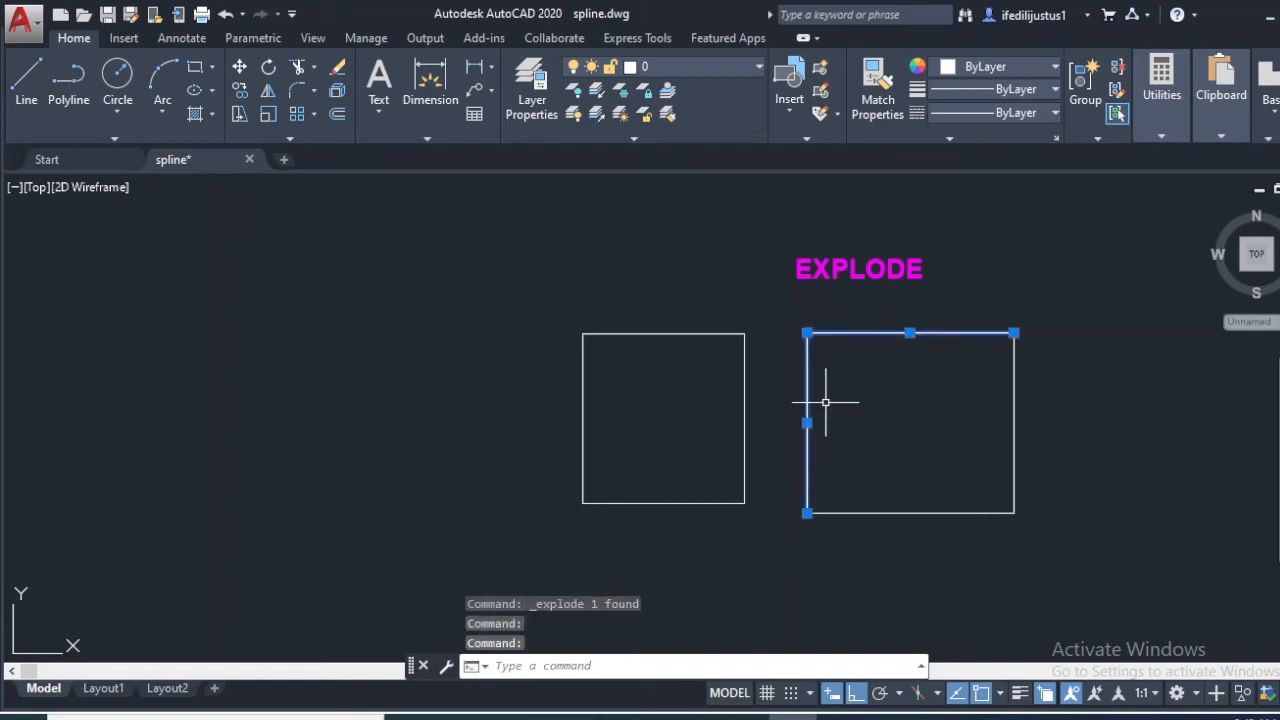
key("Escape")
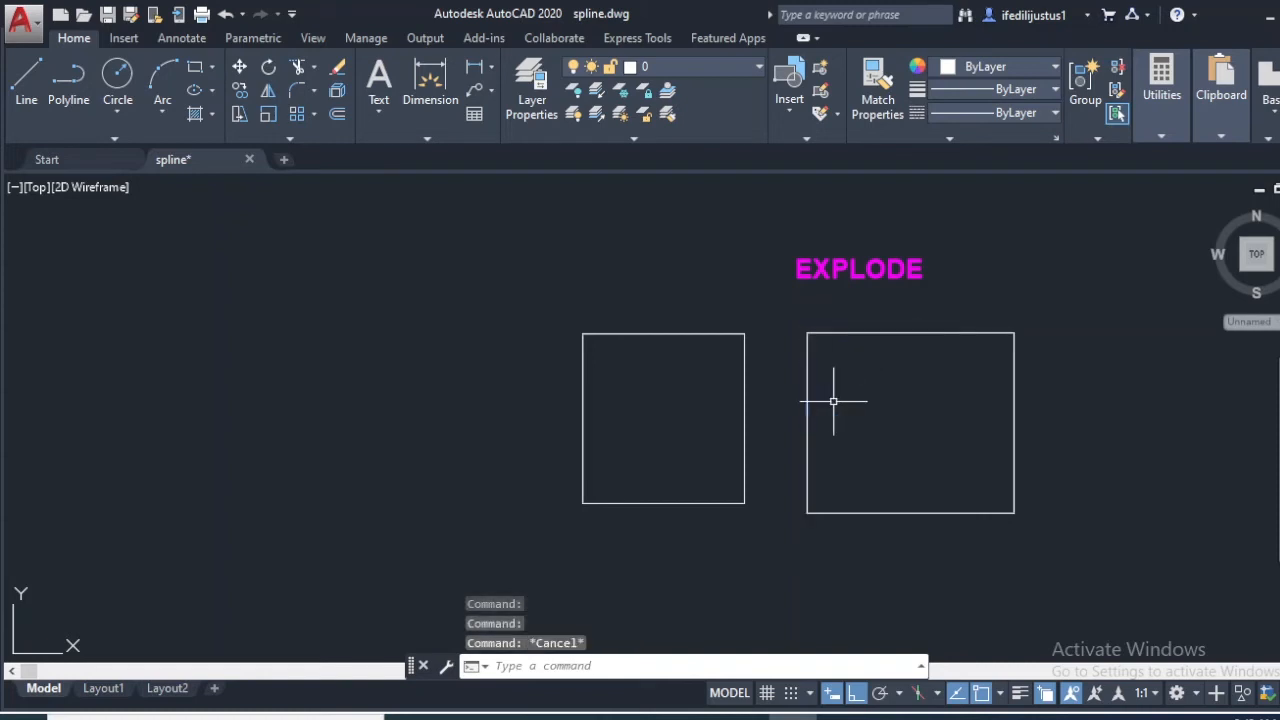
key("ctrl+z")
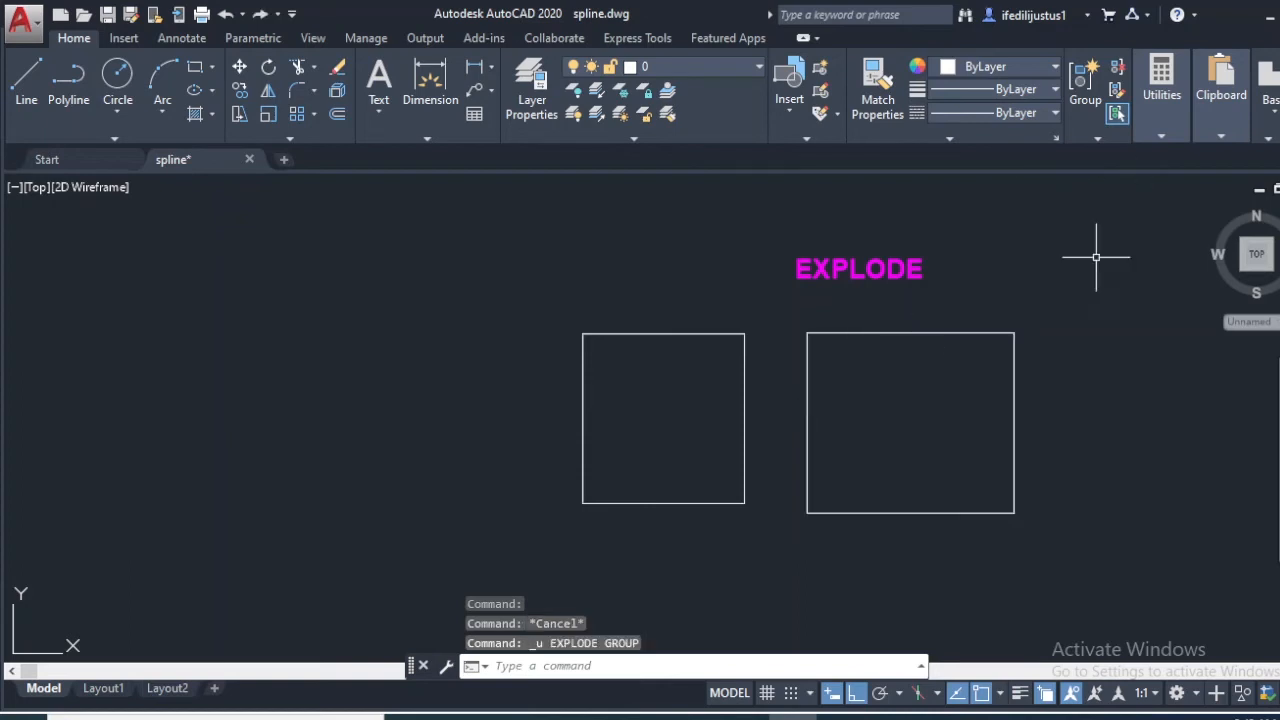
Step: Select the restored polyline rectangle with a crossing window and explode it again
left_click(1057, 285)
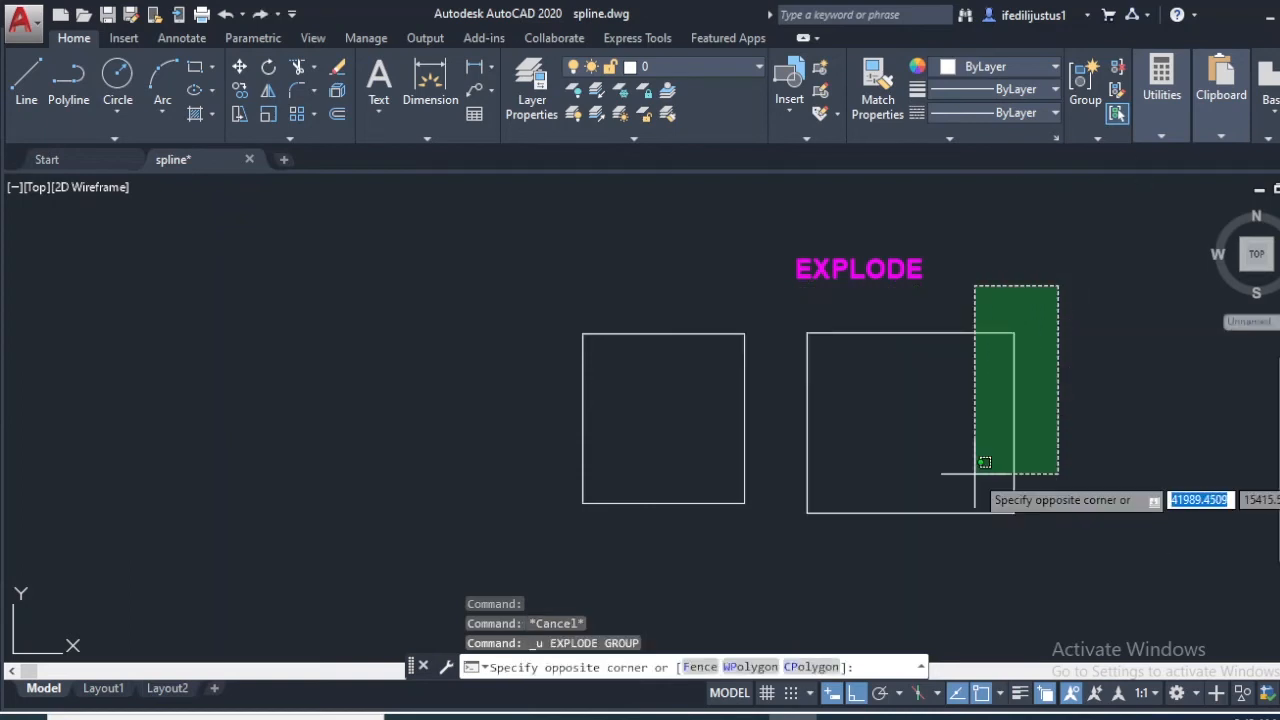
left_click(1006, 419)
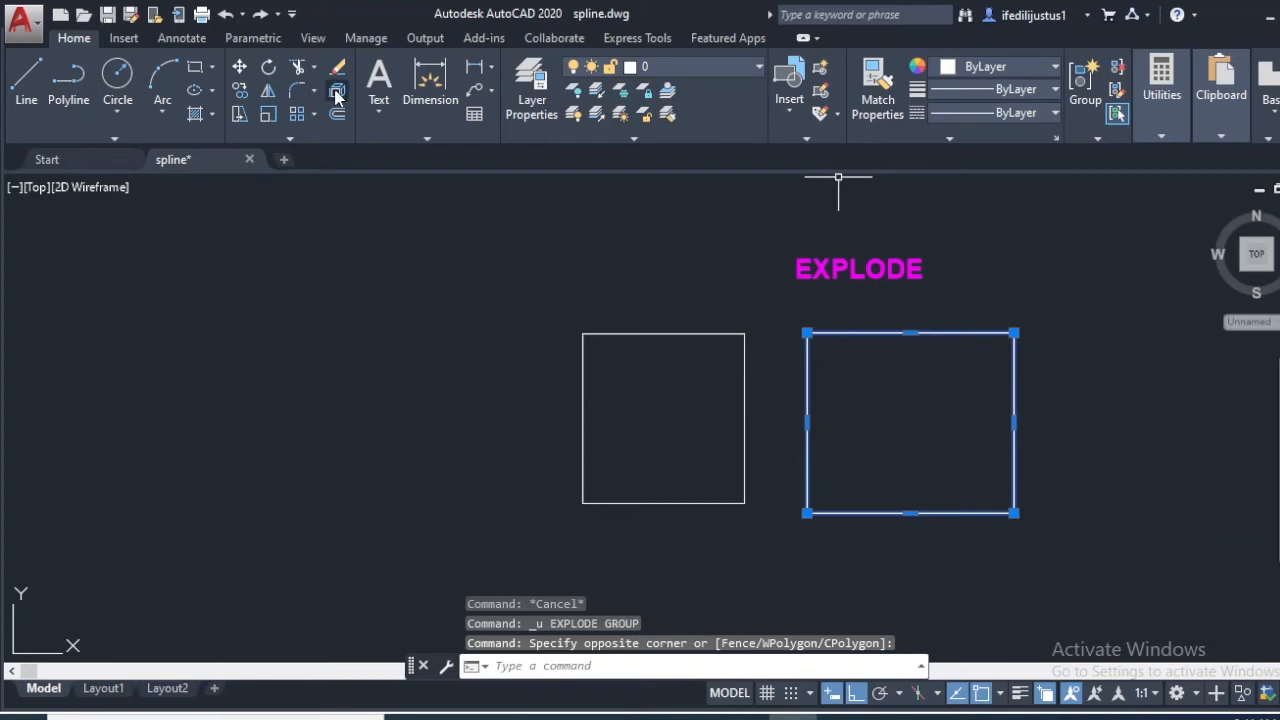
left_click(336, 94)
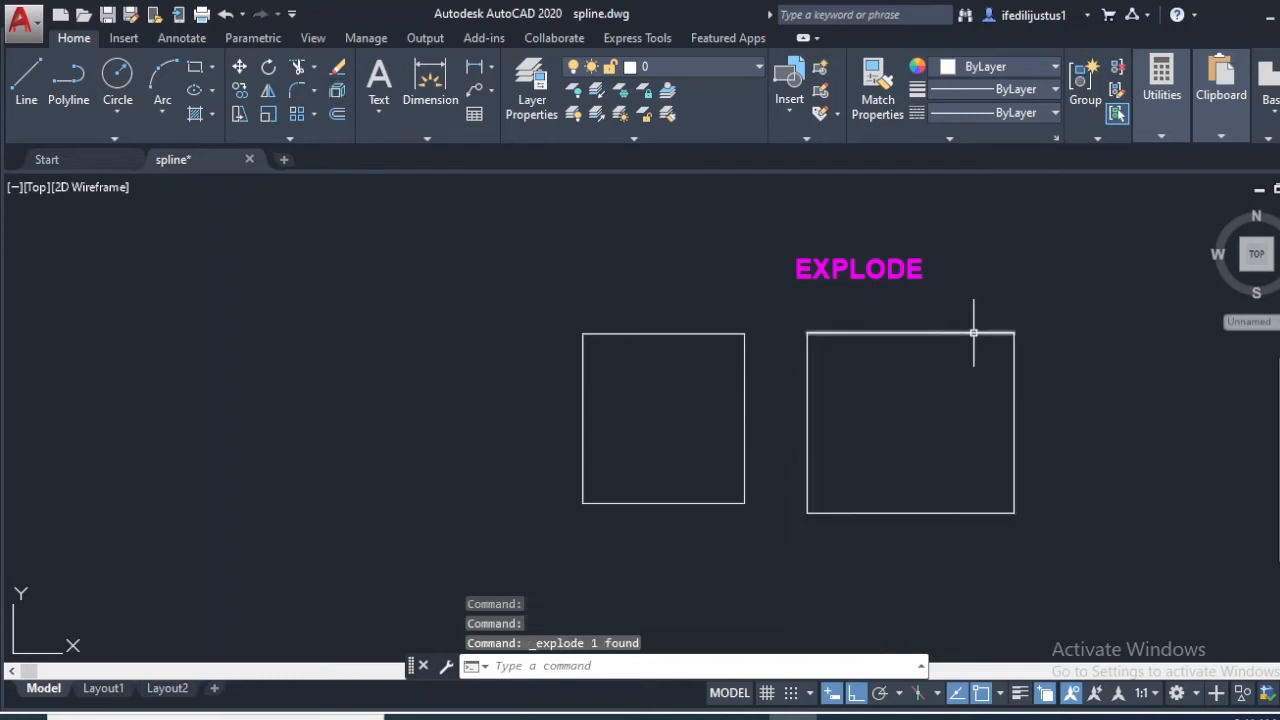
Step: Go to the Scale exercise to examine its square, and fit the whole drawing in view to survey all exercises
scroll(957, 340, "down", 2)
scroll(935, 356, "down", 4)
scroll(1116, 392, "up", 8)
scroll(920, 295, "down", 3)
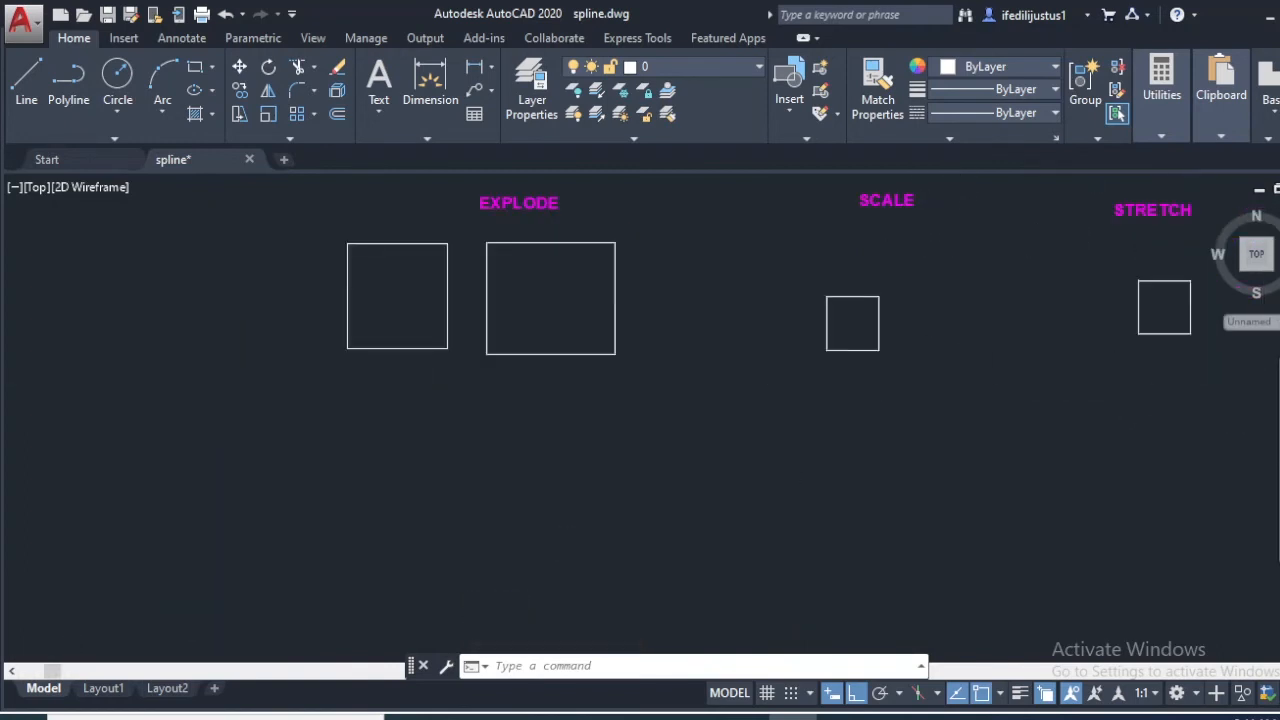
scroll(942, 180, "up", 4)
mouse_move(933, 266)
middle_mouse_down()
mouse_move(837, 271)
mouse_move(794, 220)
middle_mouse_up()
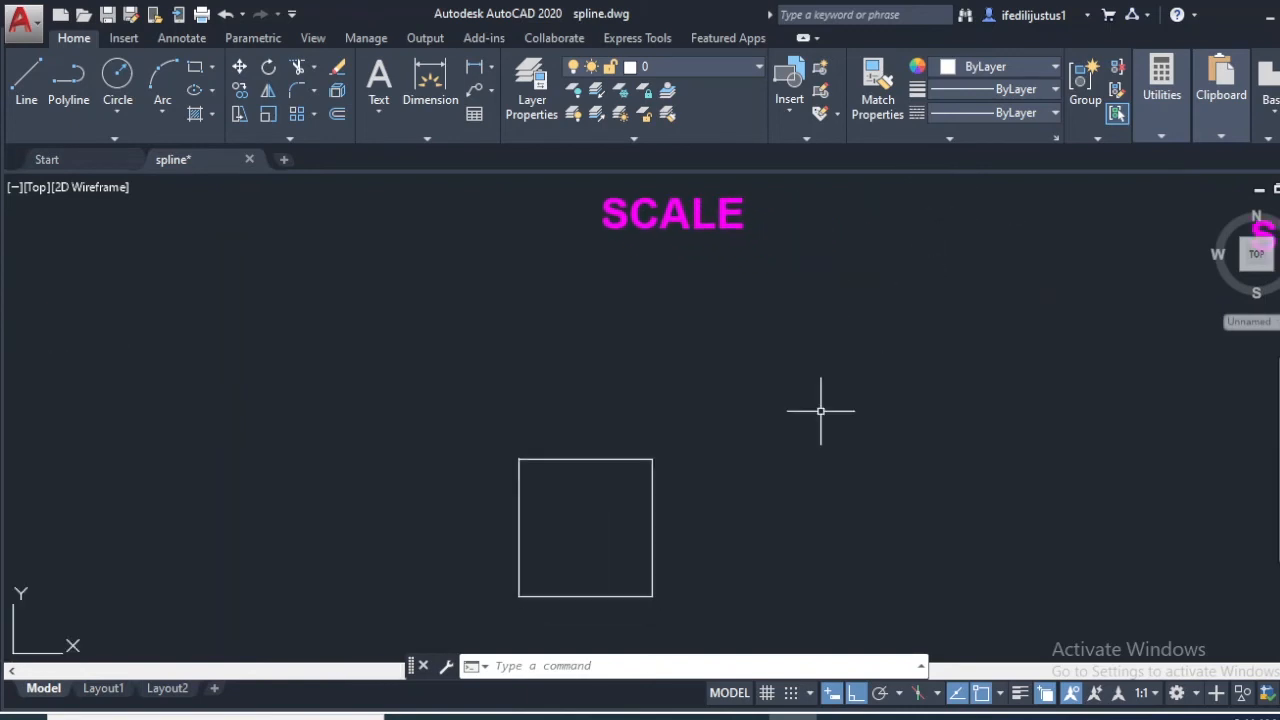
middle_click_drag(786, 477, 781, 462)
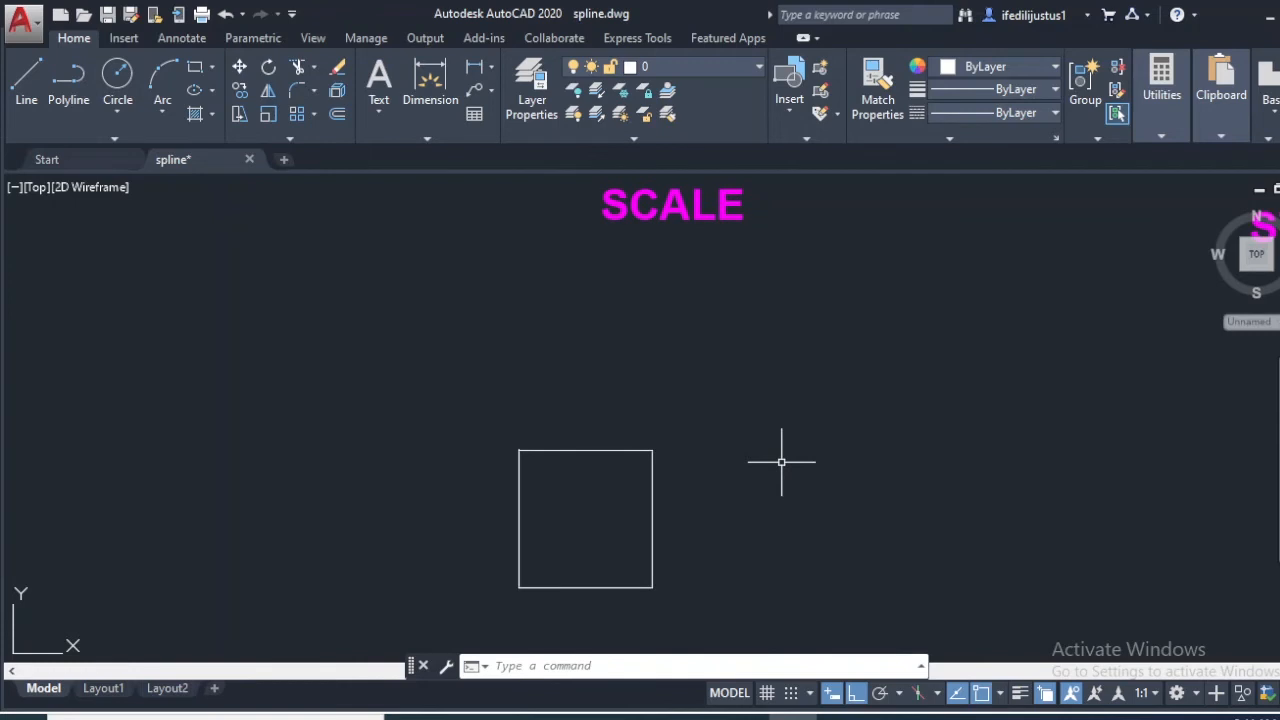
middle_click(792, 512)
middle_click(792, 512)
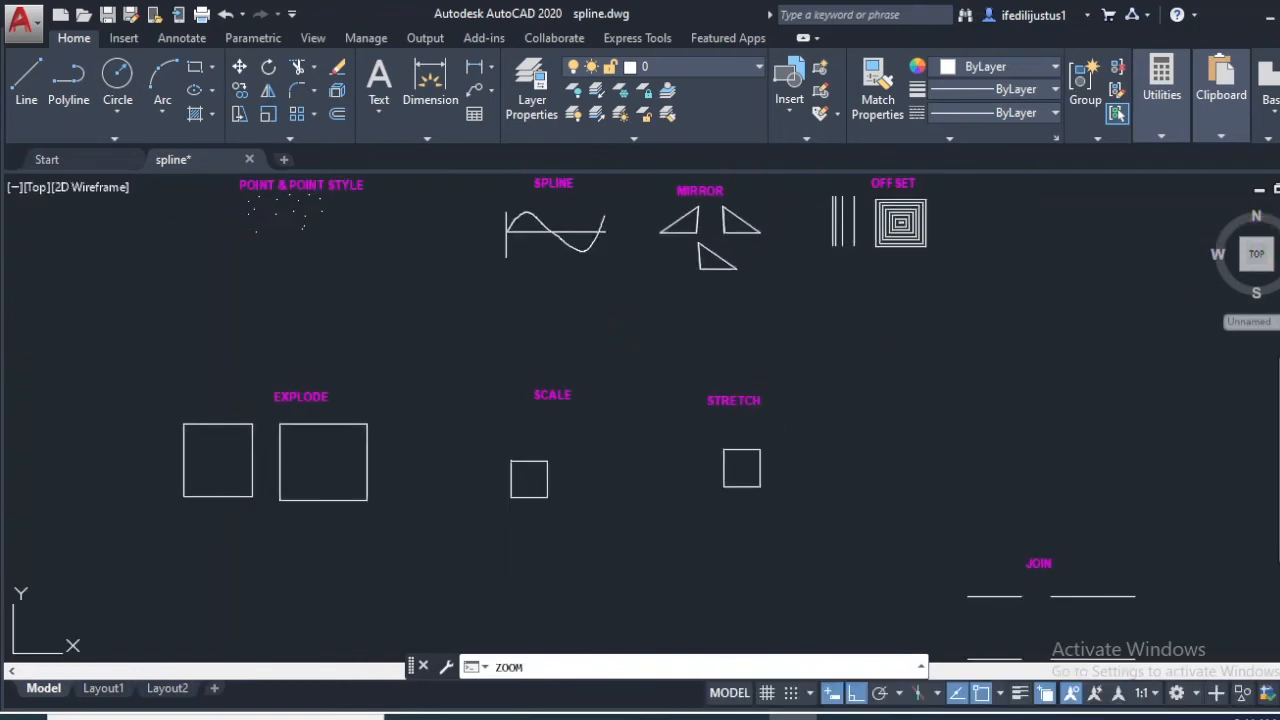
Step: Scale the whole square in the Scale exercise by a factor of 2 about its lower-left corner
scroll(551, 514, "up", 6)
scroll(628, 438, "up", 2)
scroll(634, 337, "down", 2)
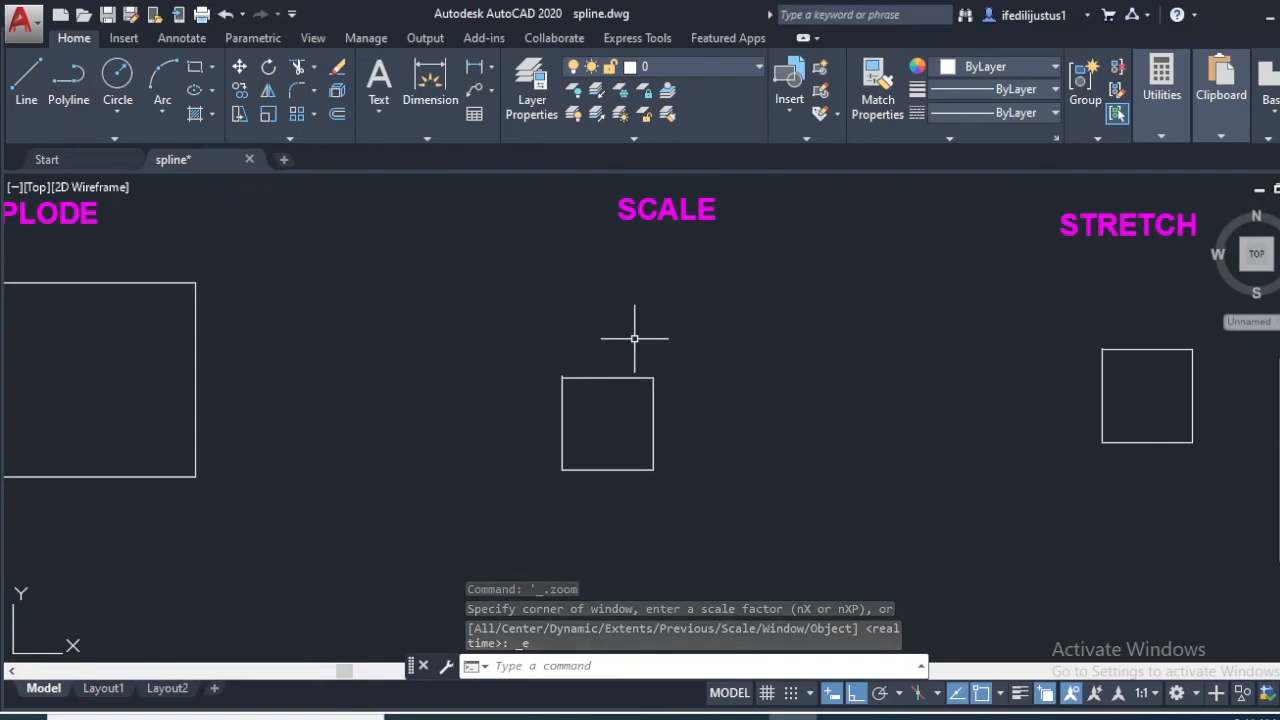
middle_click_drag(683, 177, 694, 231)
scroll(743, 408, "up", 2)
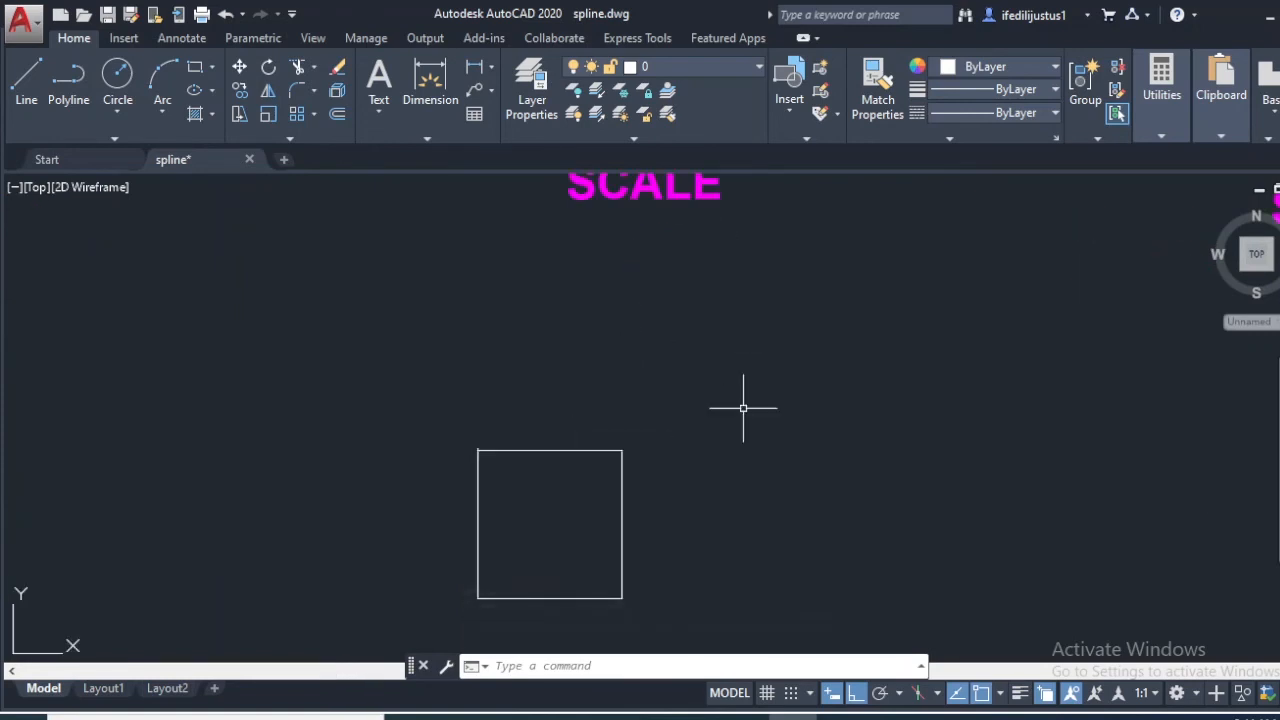
middle_click_drag(743, 408, 747, 430)
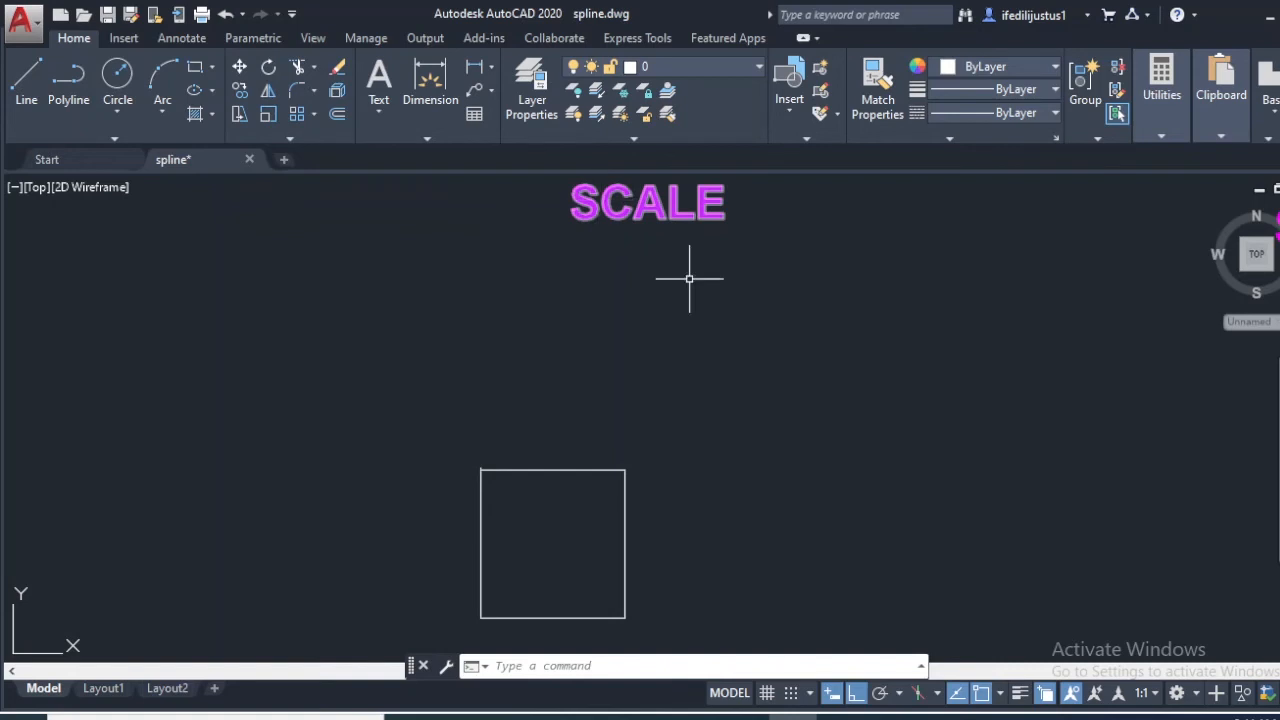
left_click(682, 375)
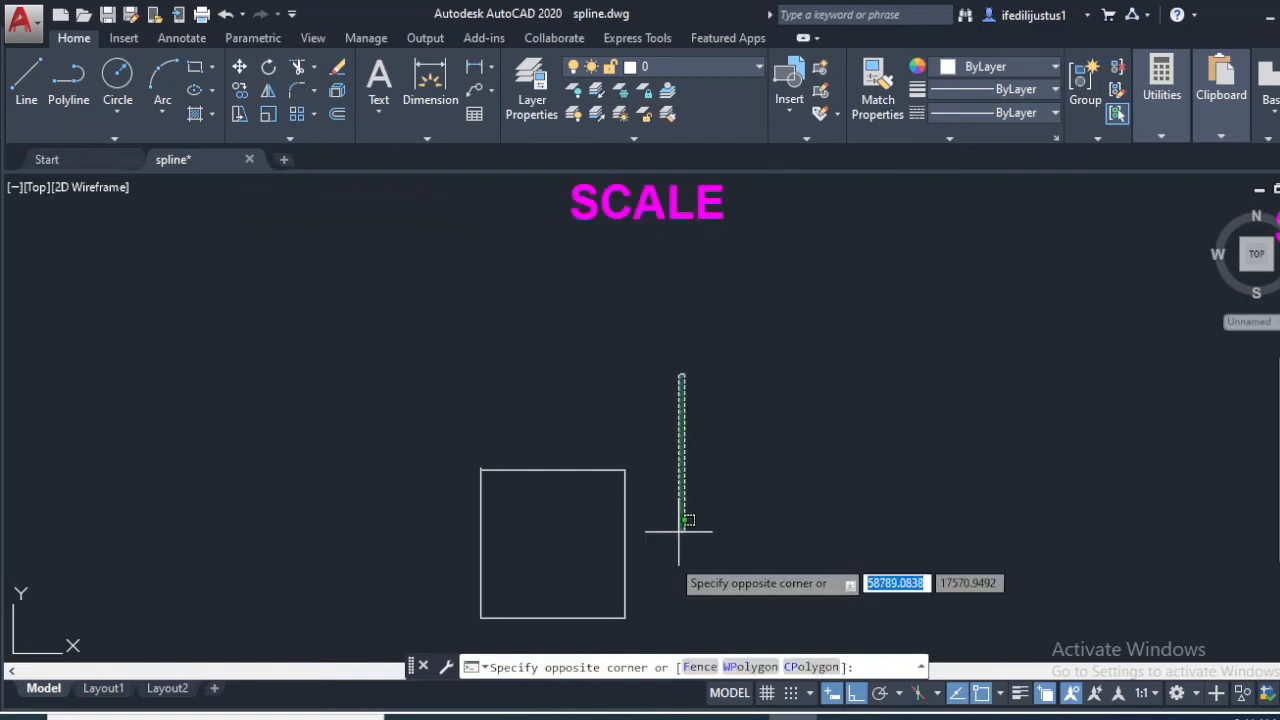
left_click(430, 630)
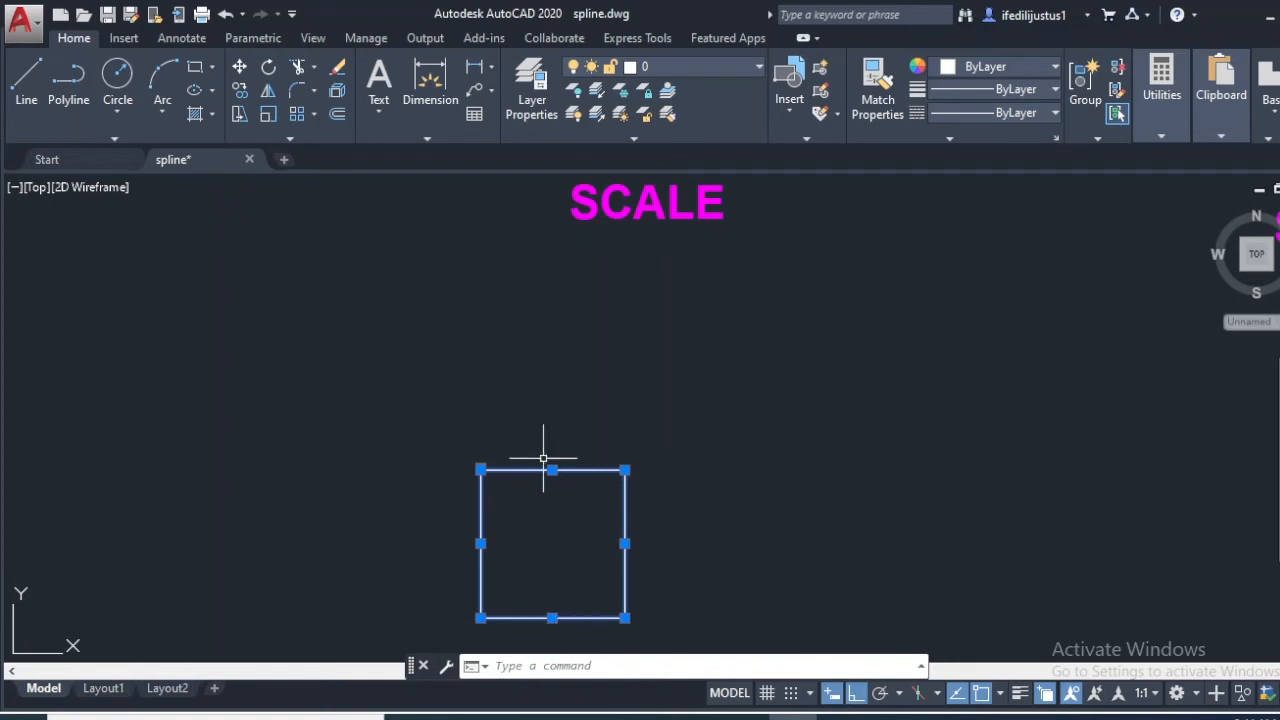
left_click(266, 116)
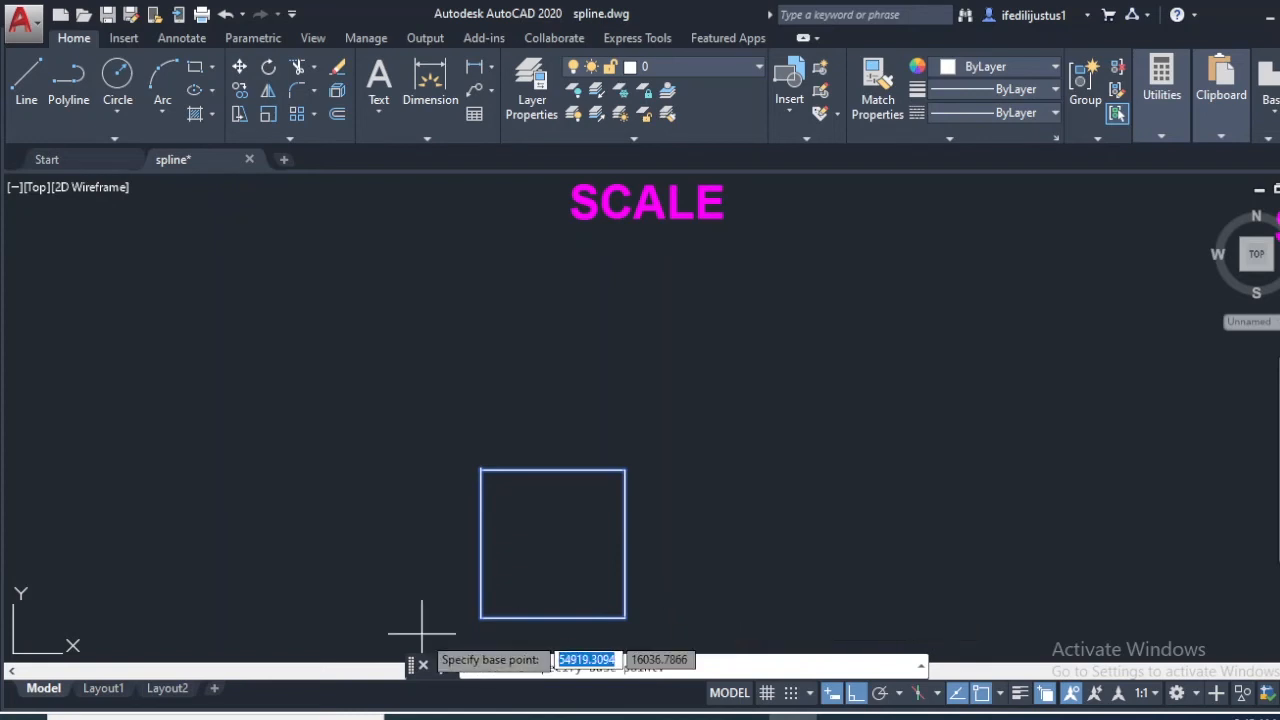
left_click(480, 617)
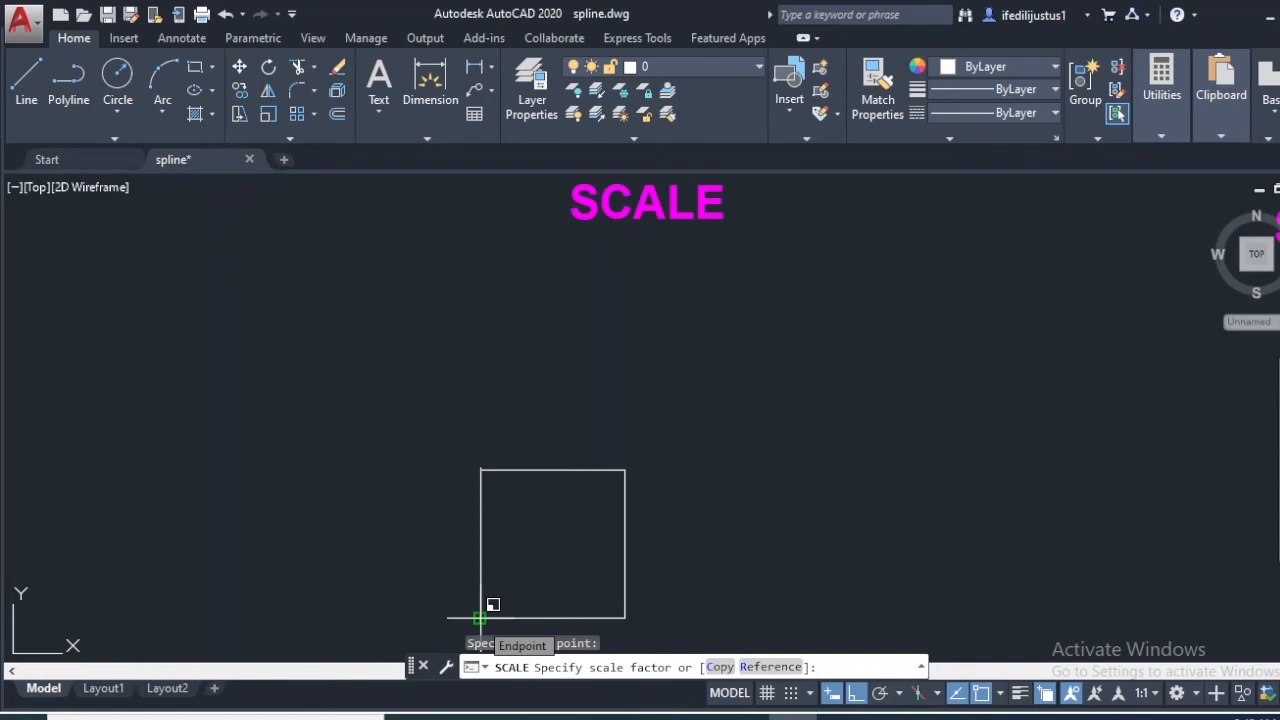
type("2")
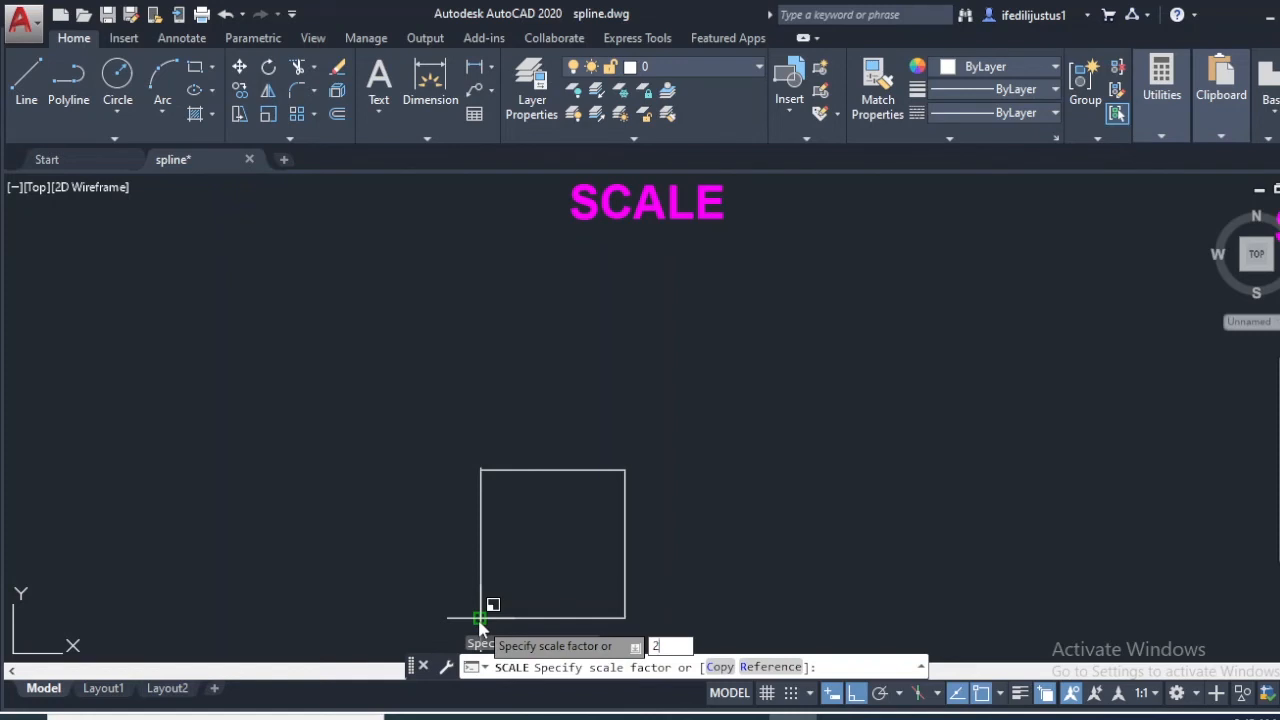
key("Return")
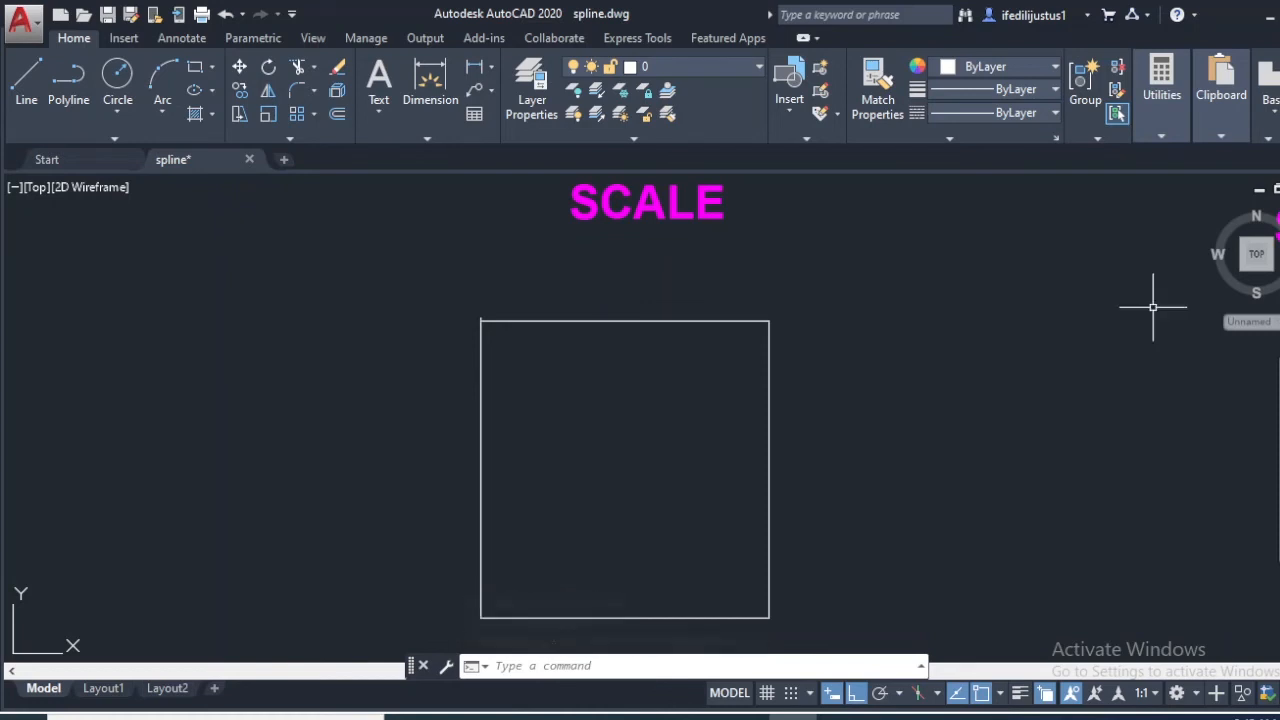
Step: Scale the enlarged square's top, left and right edges by a factor of 0.5 about the lower-left corner
left_click(849, 273)
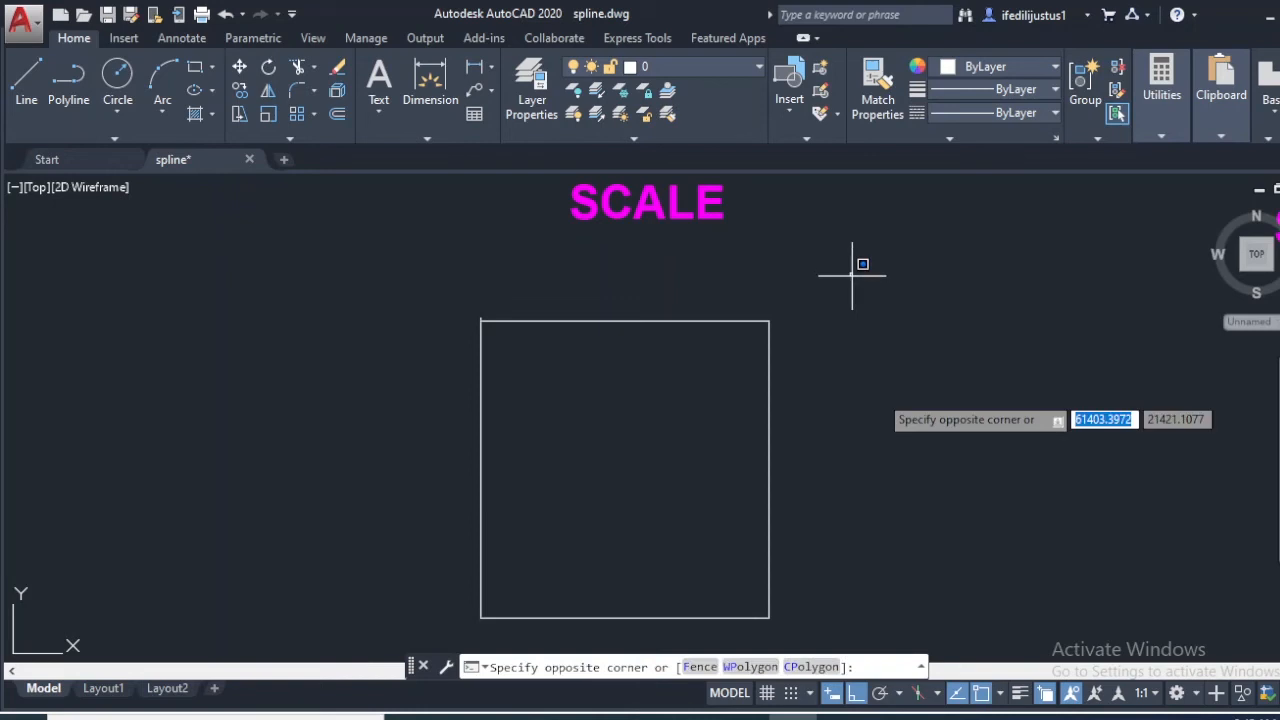
left_click(405, 622)
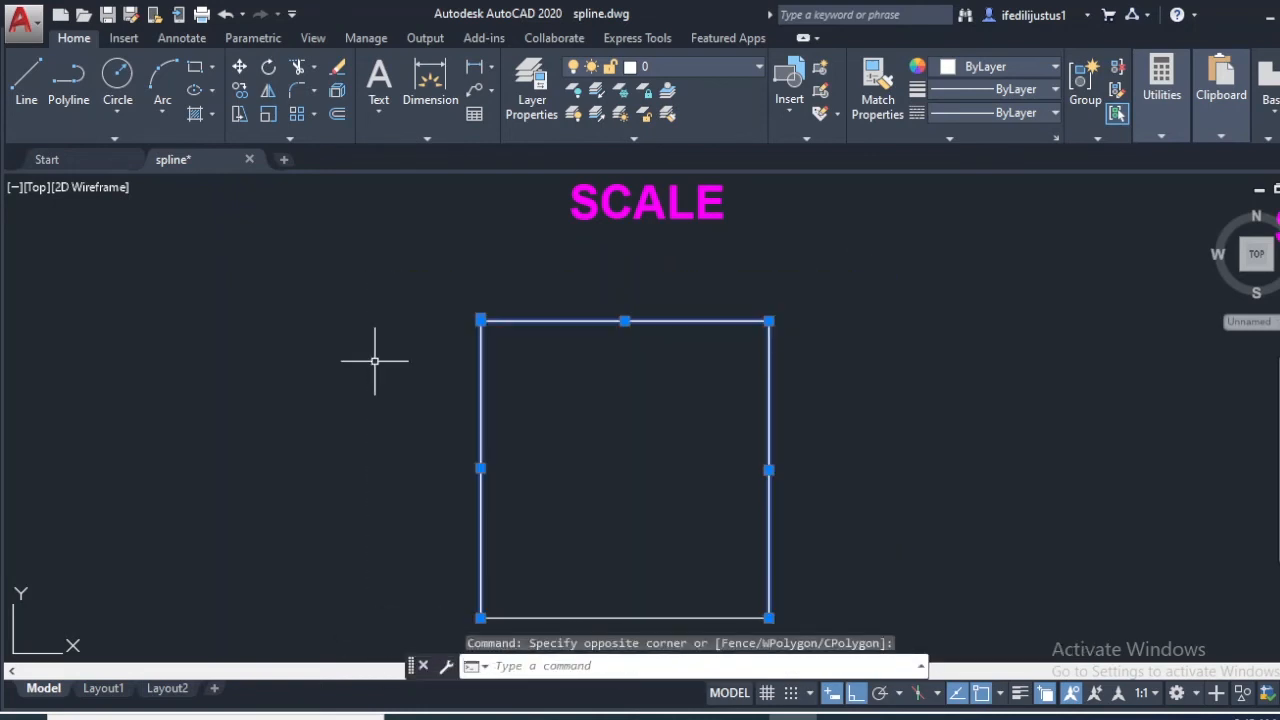
left_click(268, 113)
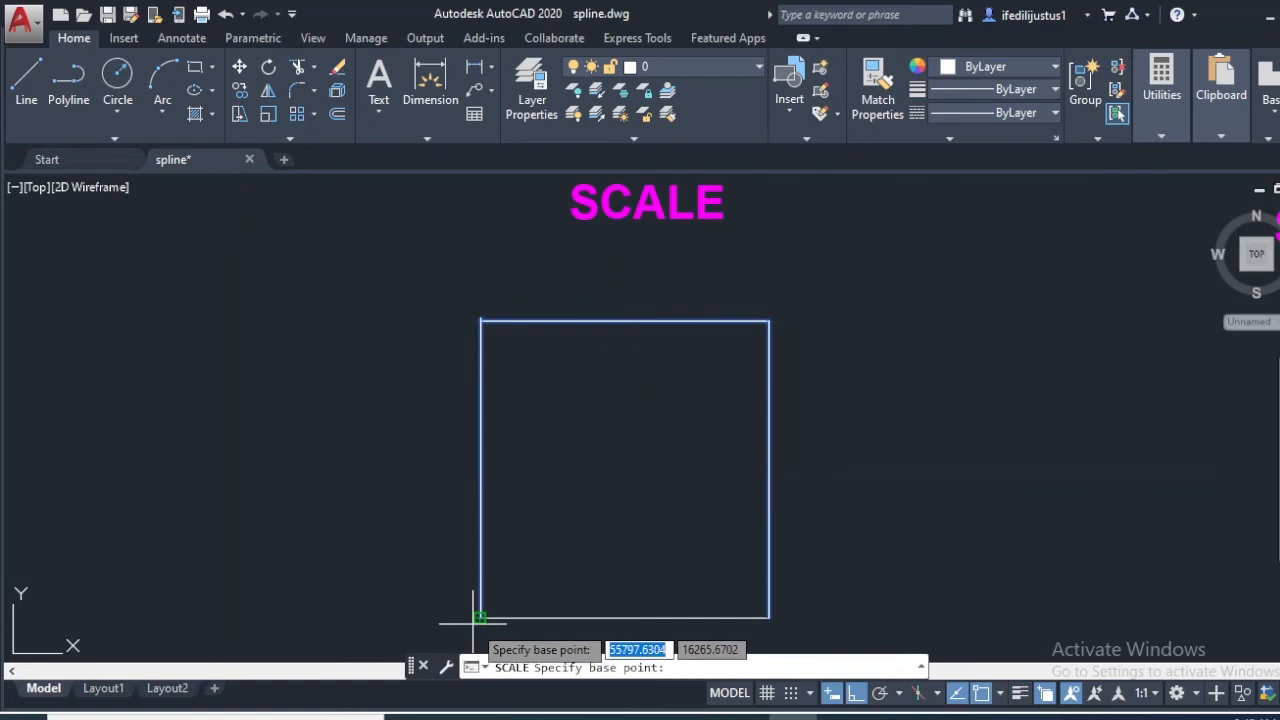
left_click(479, 618)
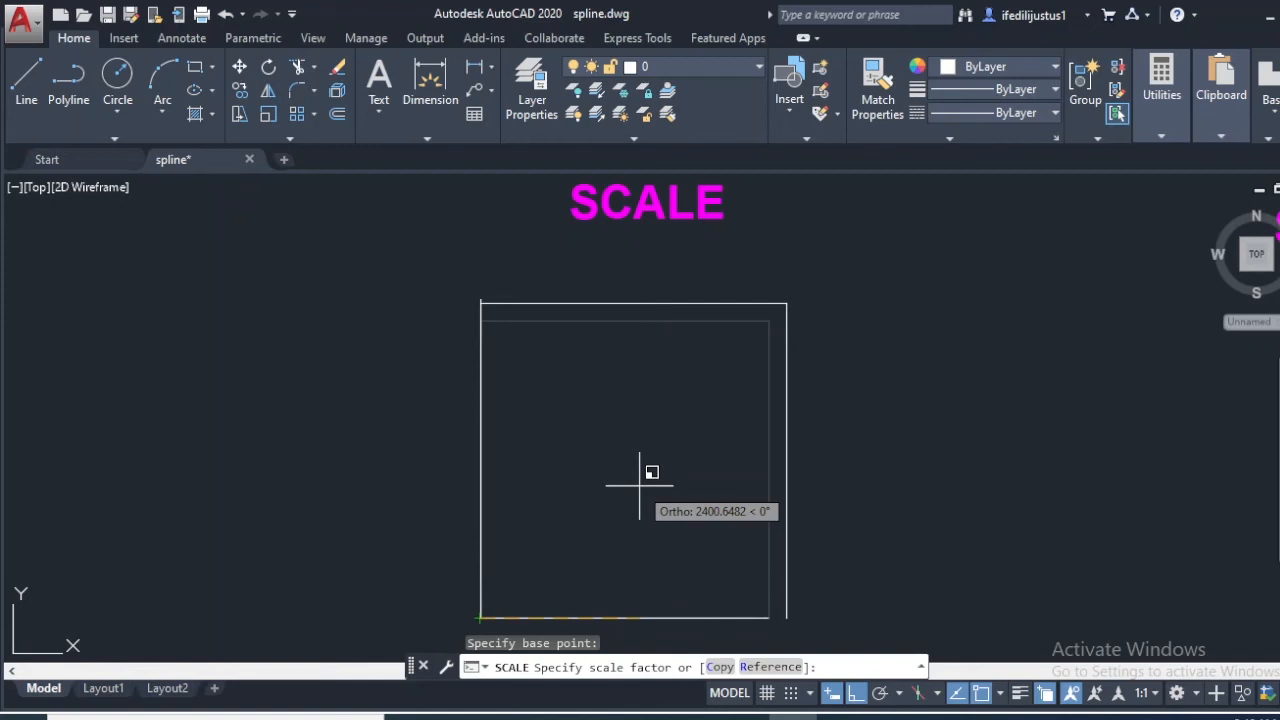
type("0")
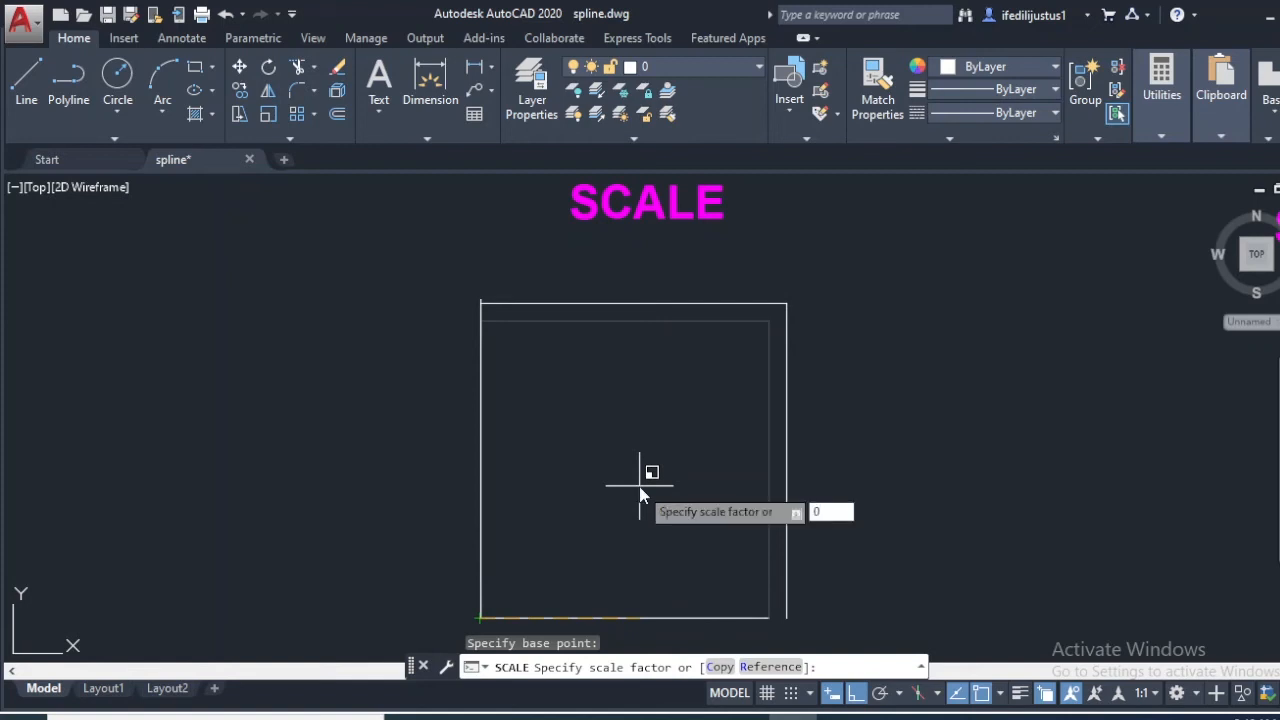
type(".5")
key("Return")
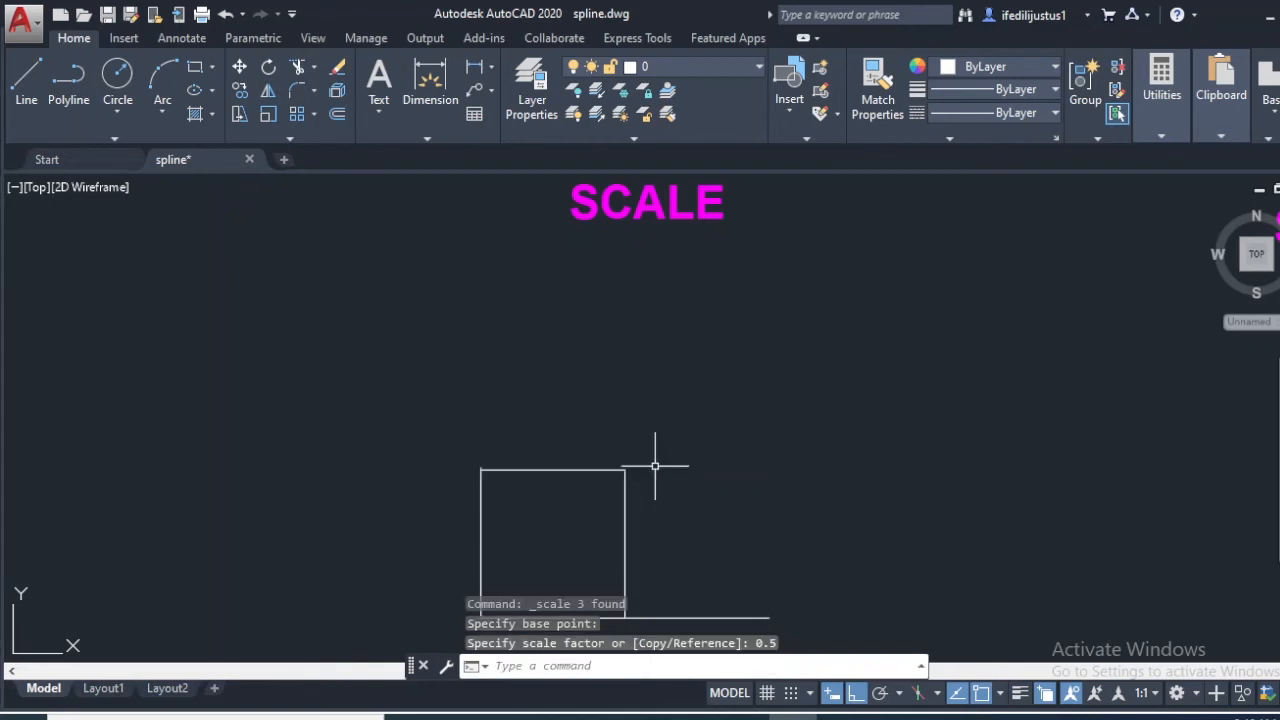
Step: Trim the part of the bottom line that extends past the square's right edge, using all objects as cutting edges
scroll(655, 457, "down", 2)
scroll(608, 534, "up", 4)
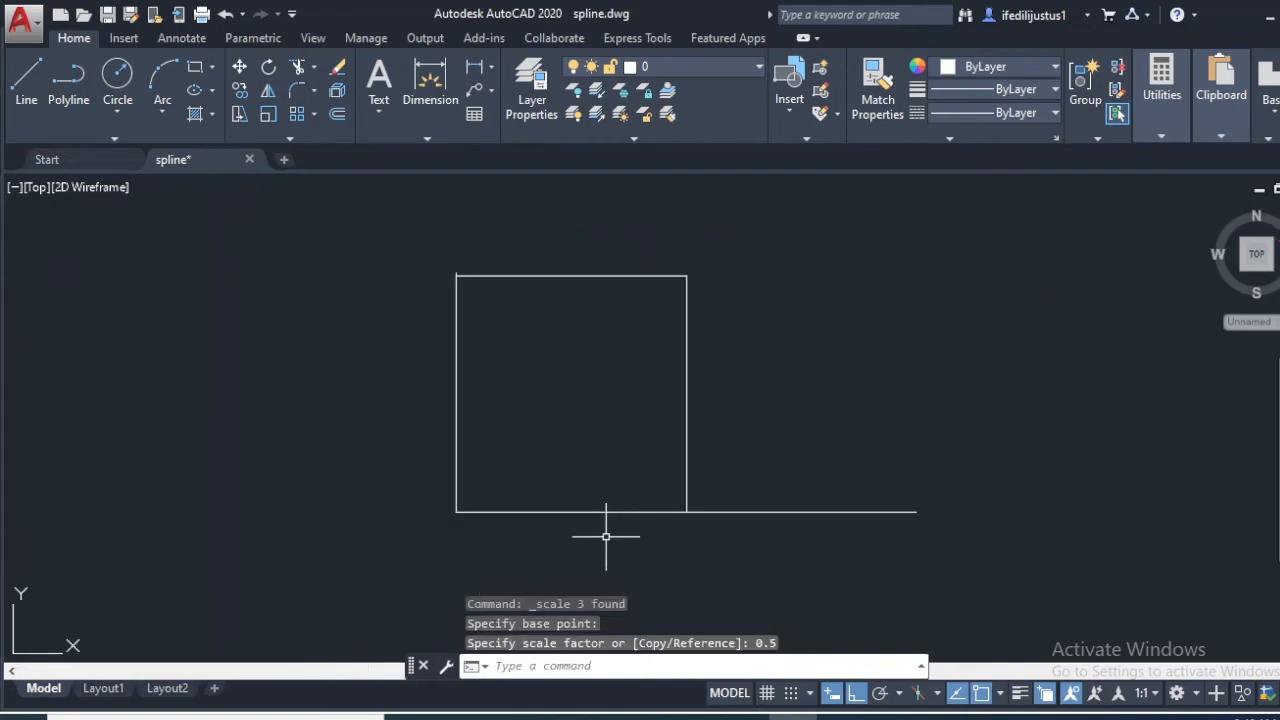
scroll(743, 379, "down", 2)
left_click(818, 461)
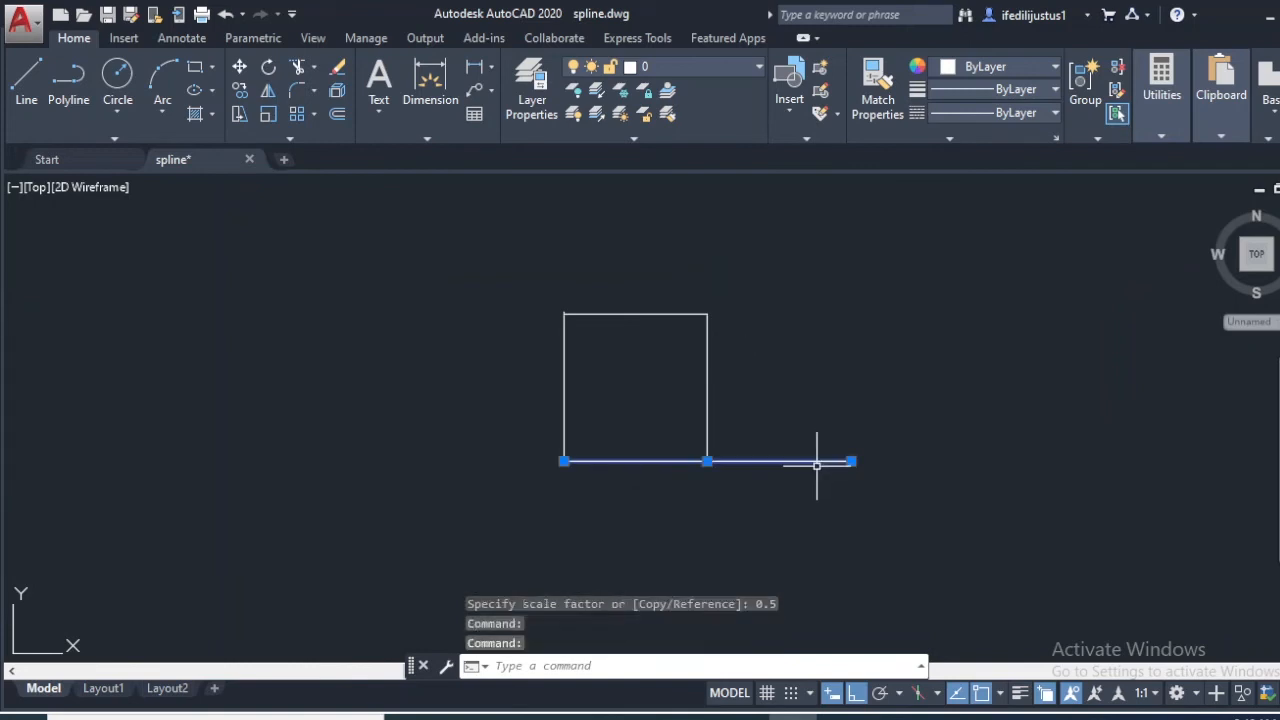
key("Escape")
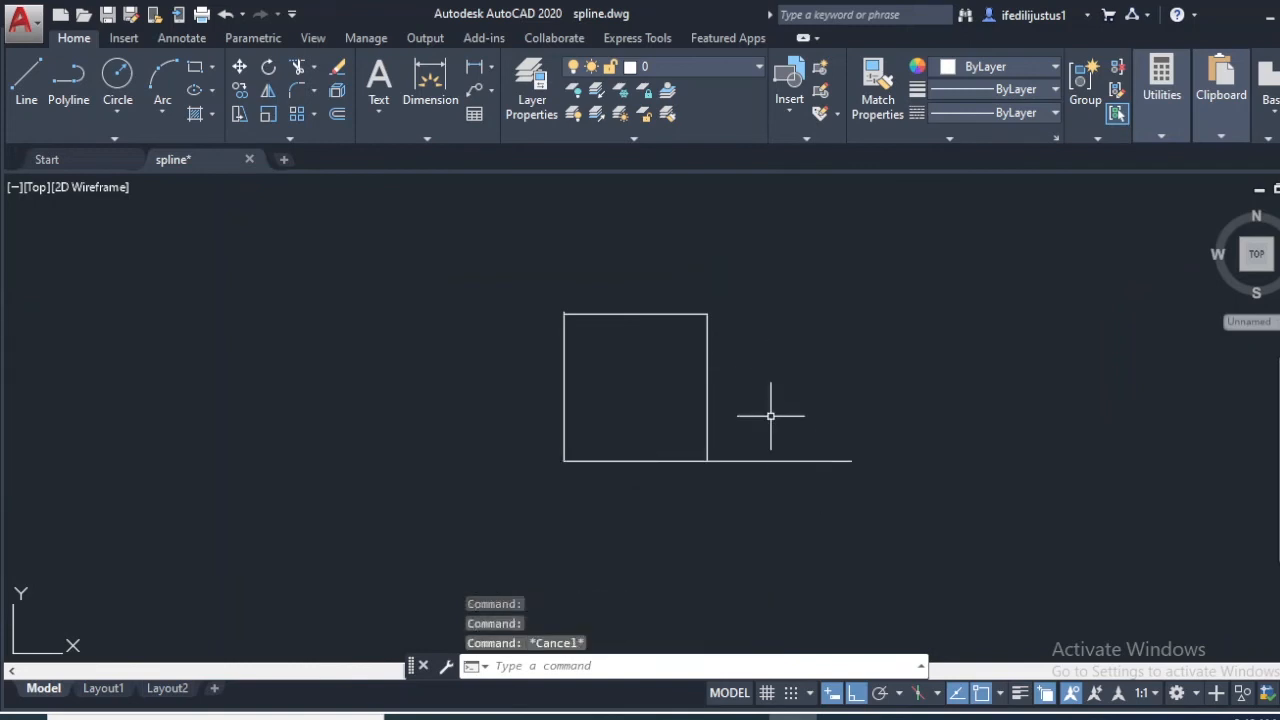
type("tr")
key("Return")
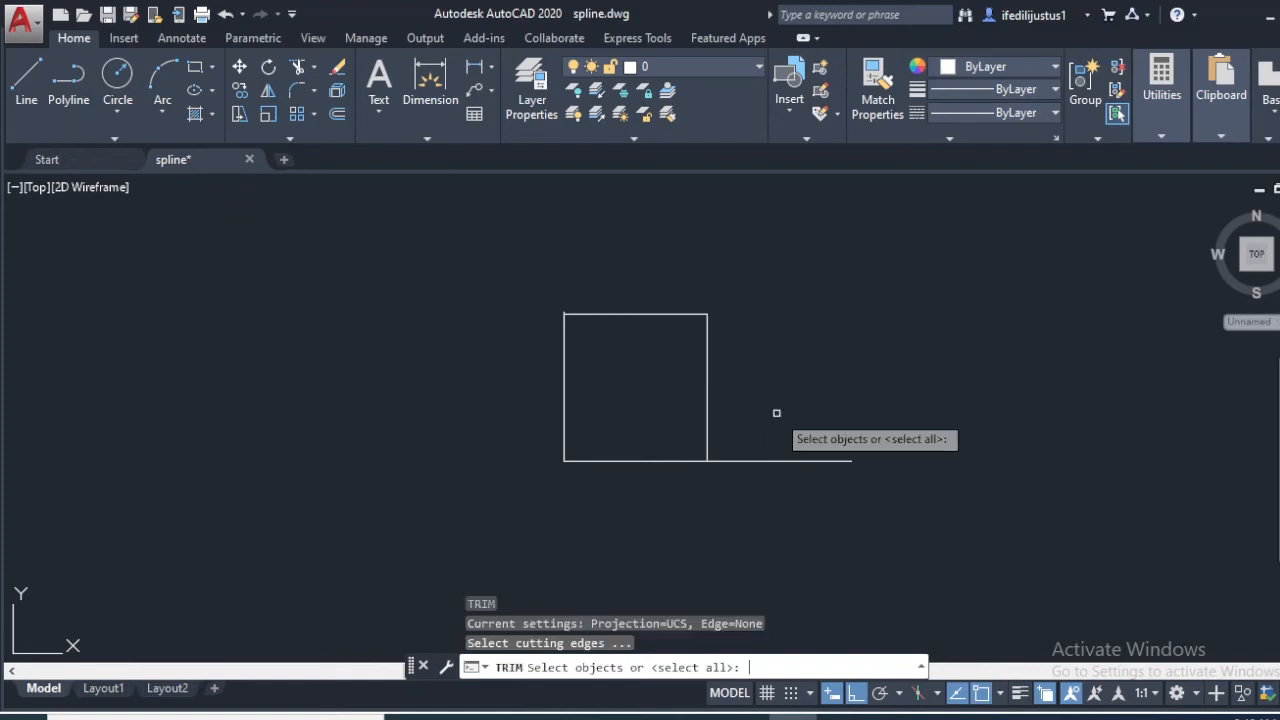
key("Return")
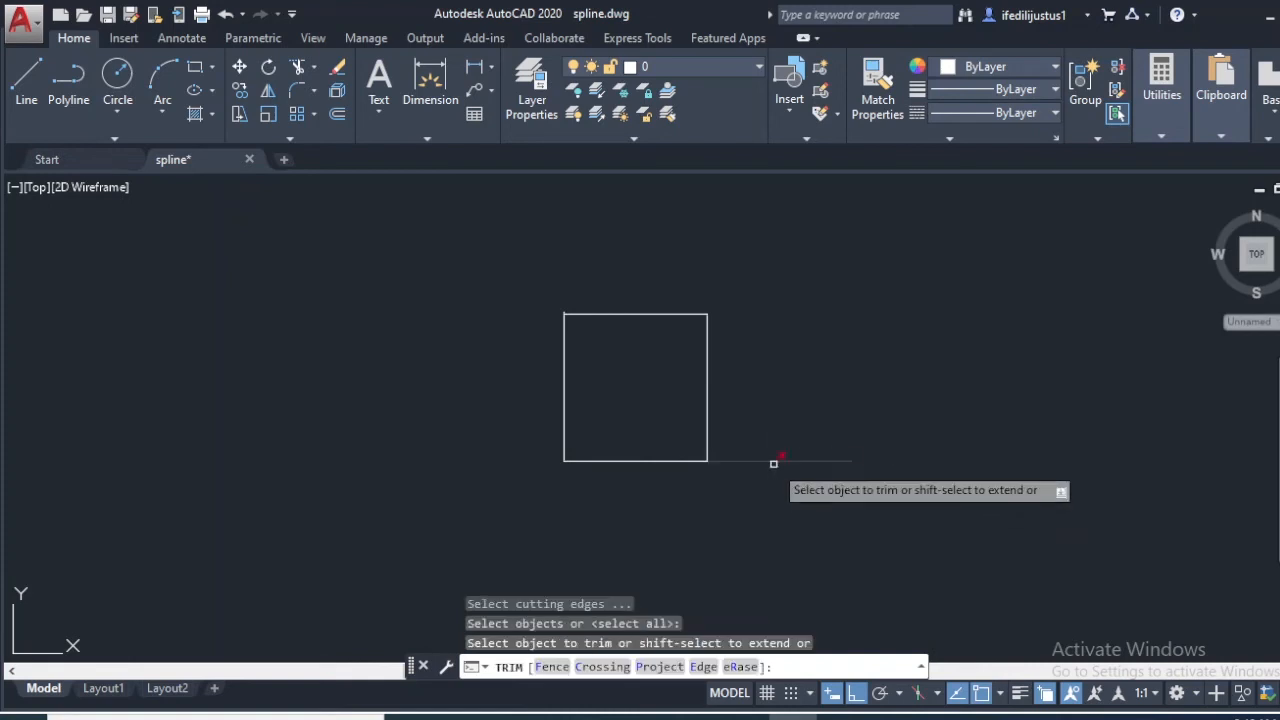
left_click(773, 462)
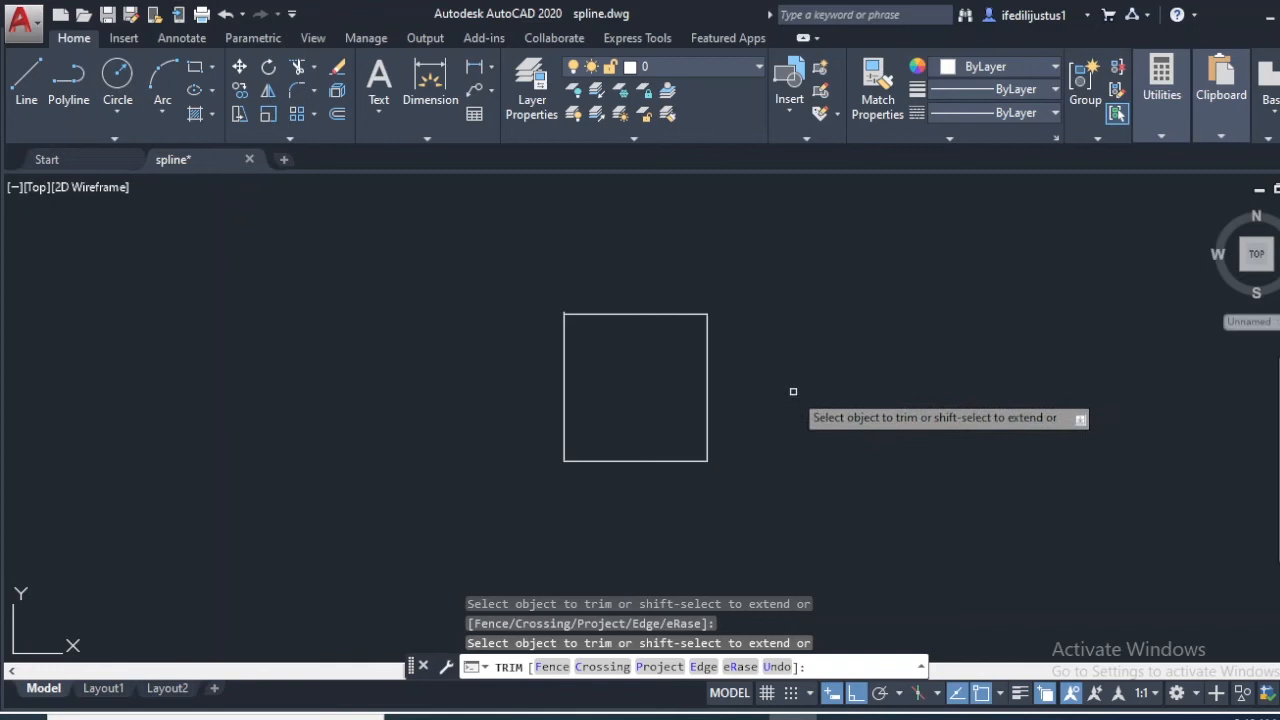
key("Escape")
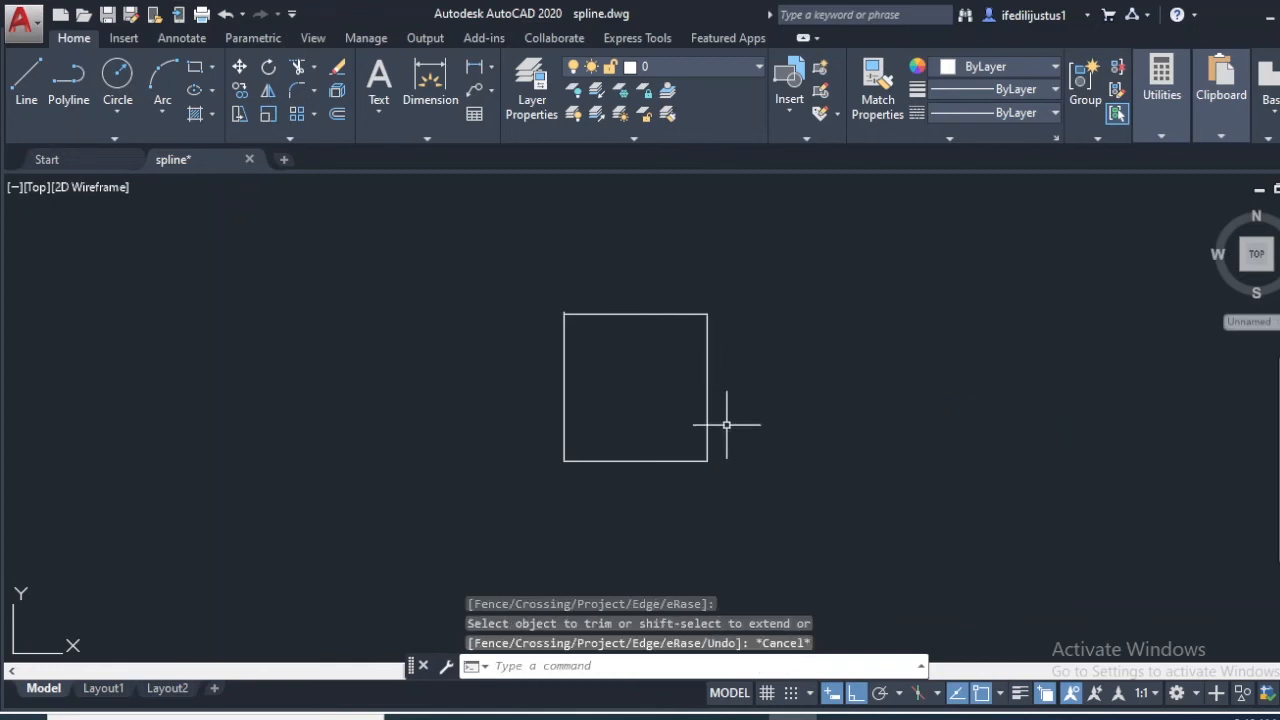
Step: Move the square up and to the right so it sits just beneath the SCALE label, with polar tracking turned on
scroll(757, 294, "down", 4)
scroll(757, 294, "up", 5)
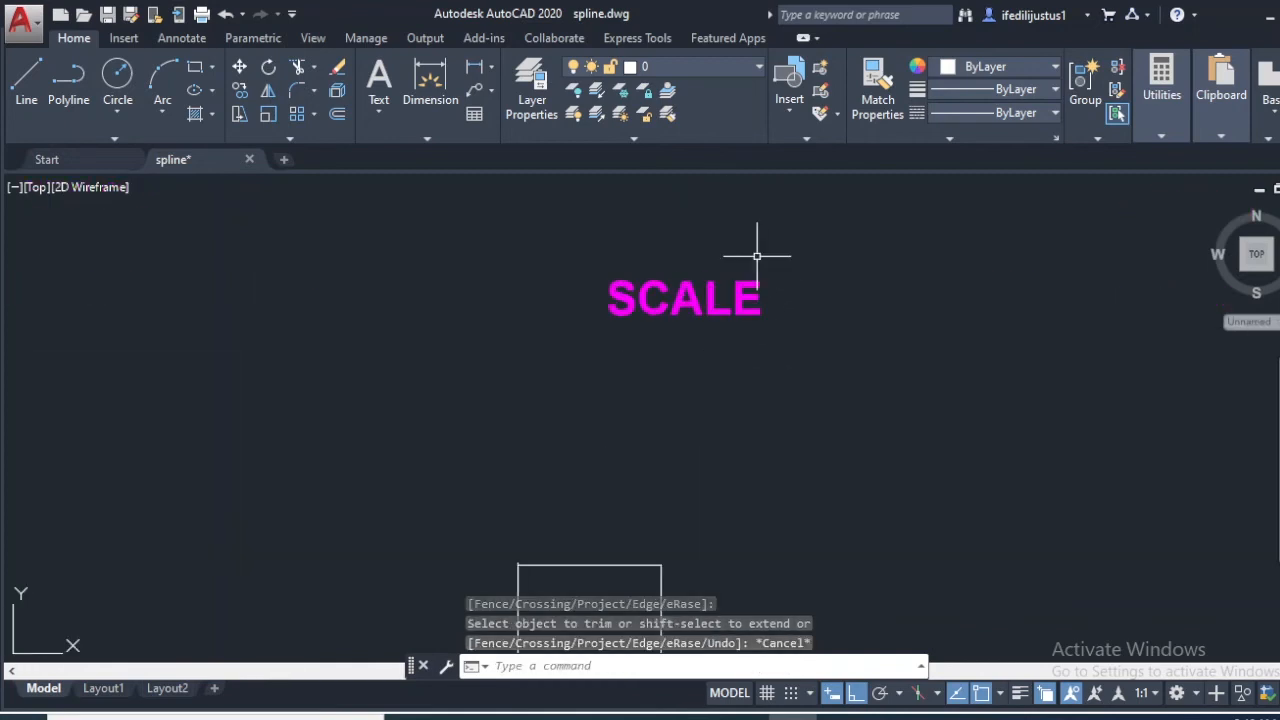
scroll(720, 460, "down", 5)
left_click(716, 430)
left_click(672, 540)
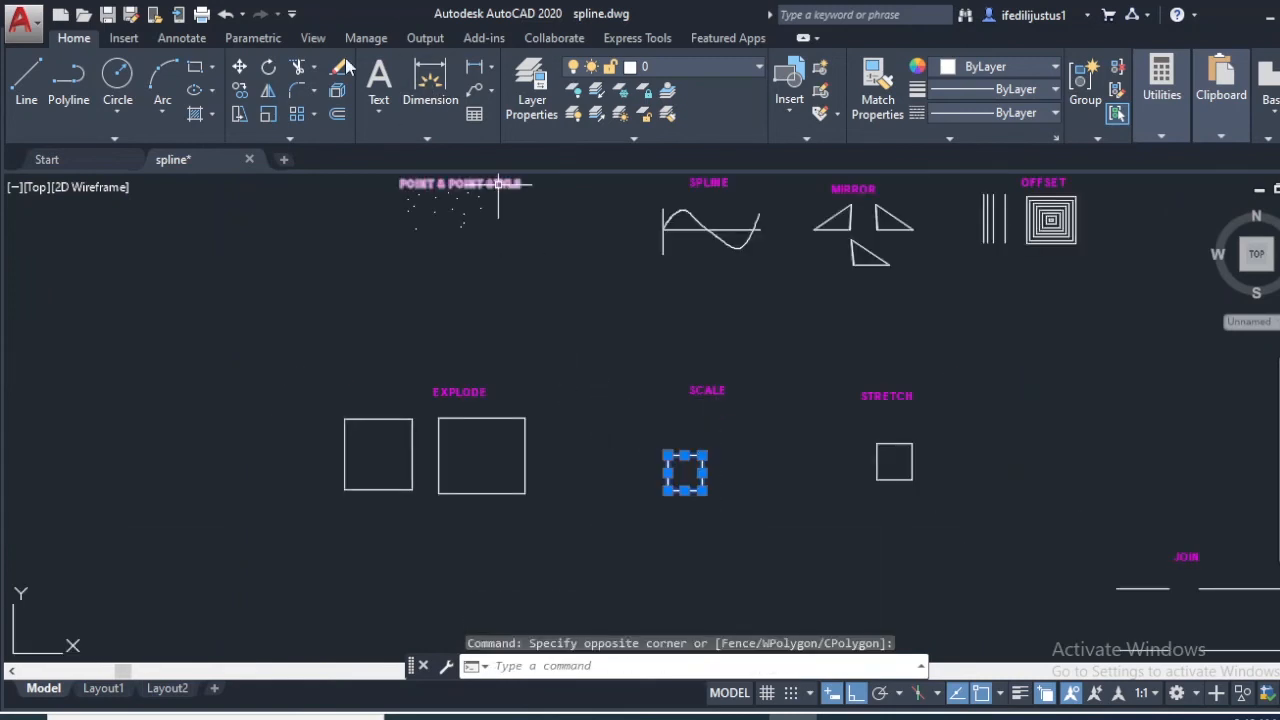
left_click(239, 66)
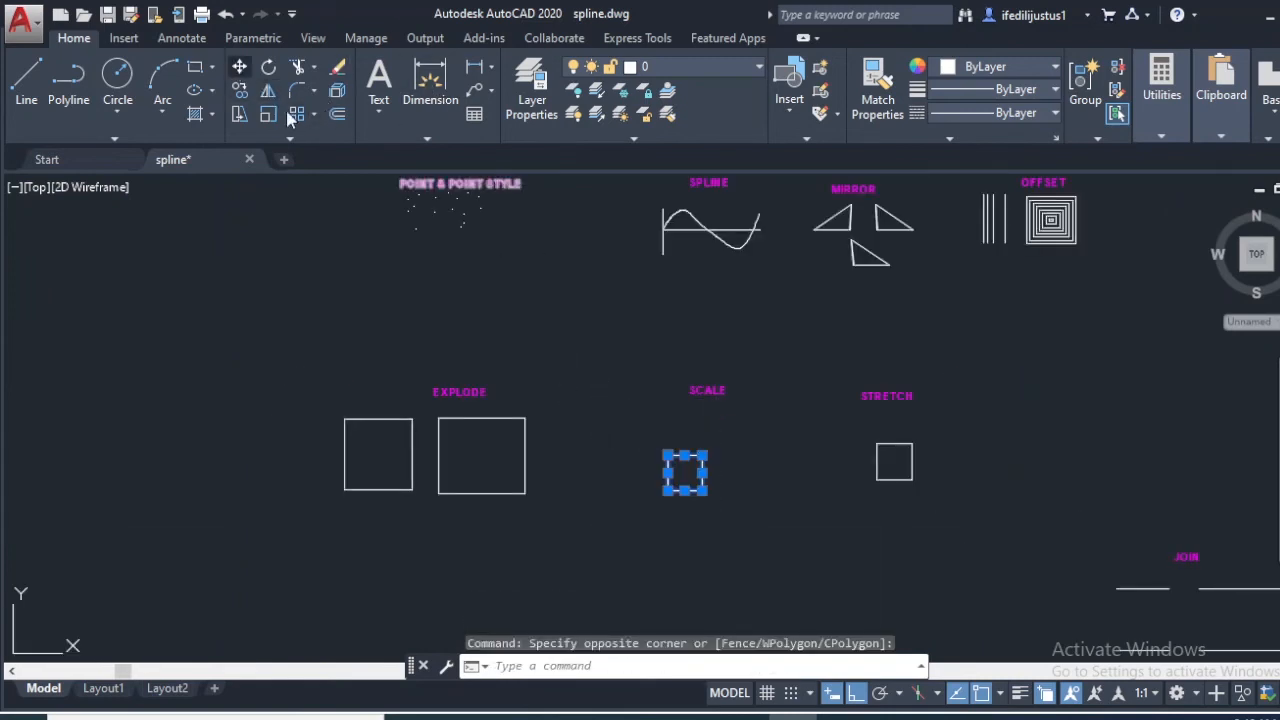
left_click(685, 466)
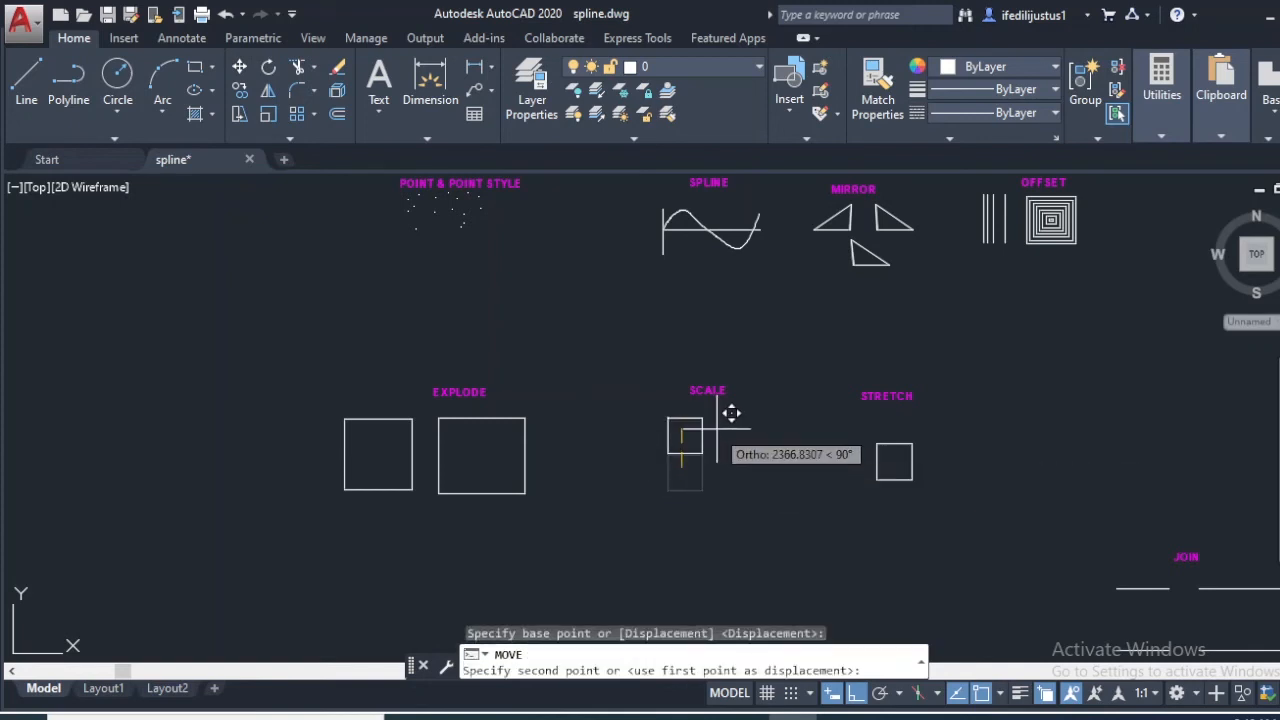
key("F10")
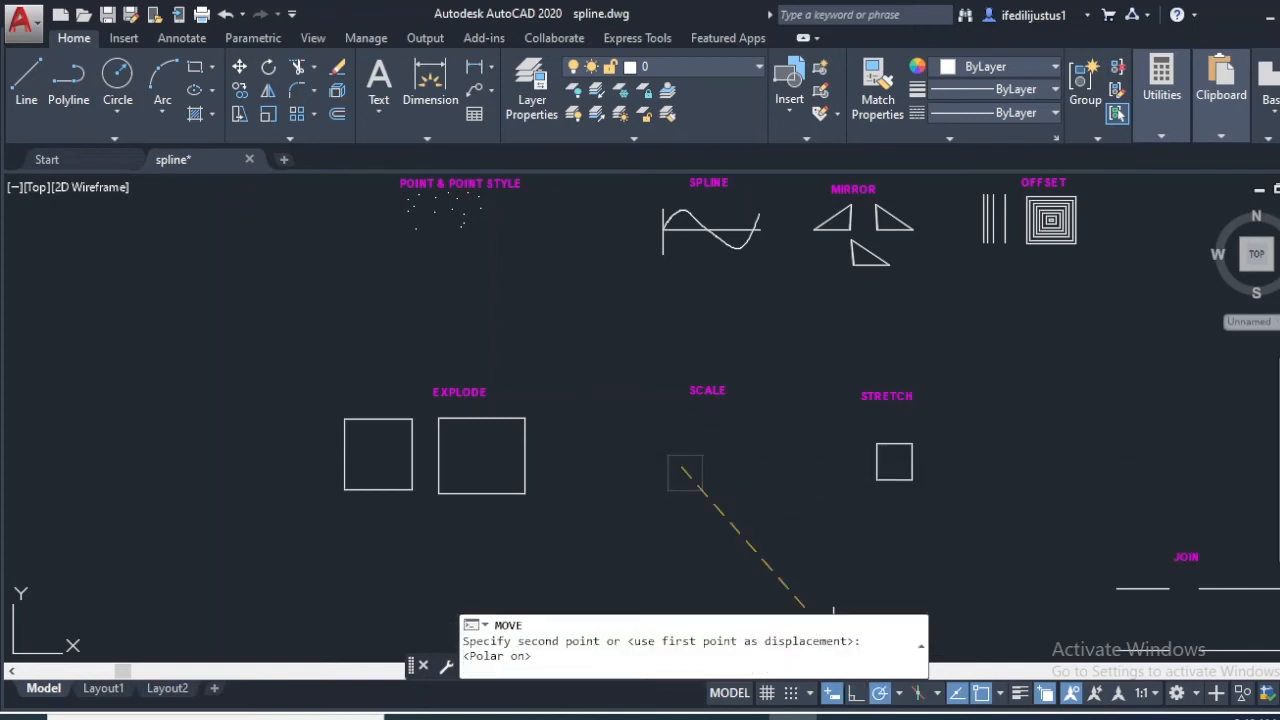
left_click(711, 437)
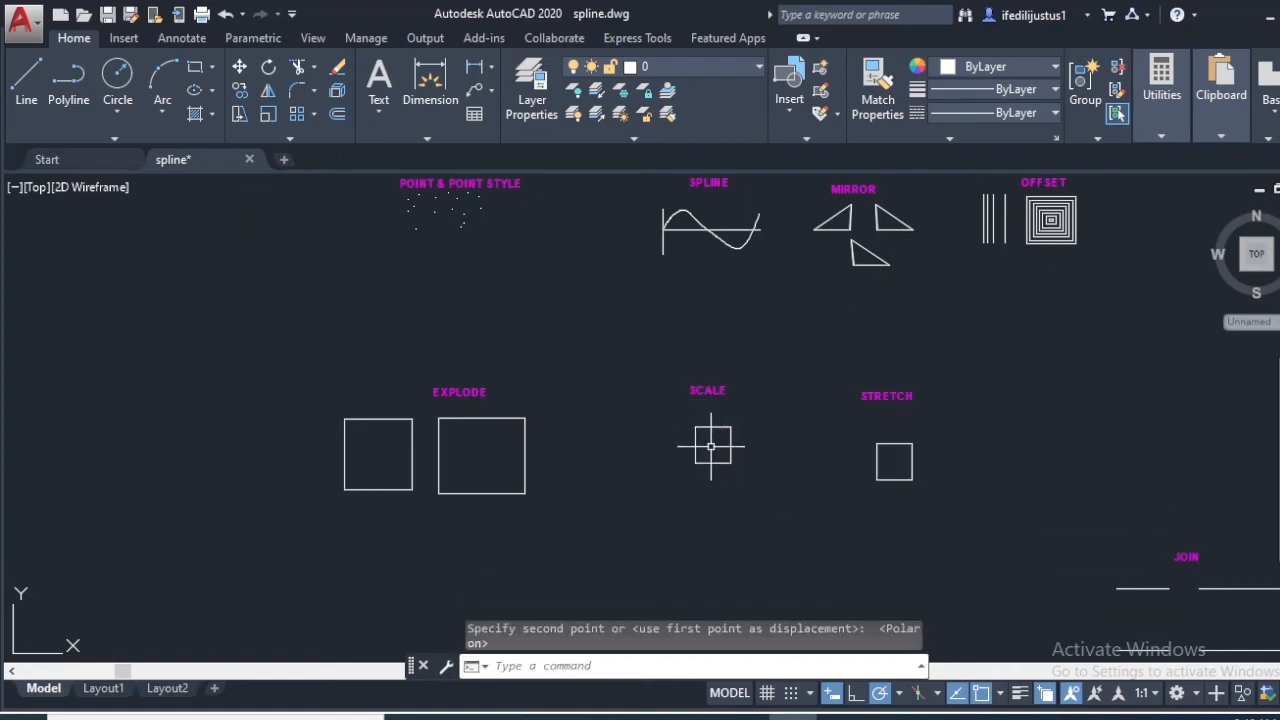
Step: Scale a copy of the square by a factor of 2 about its lower-left corner, keeping the original
scroll(738, 408, "up", 2)
scroll(738, 408, "up", 1)
scroll(738, 407, "up", 1)
scroll(738, 407, "down", 1)
left_click(793, 425)
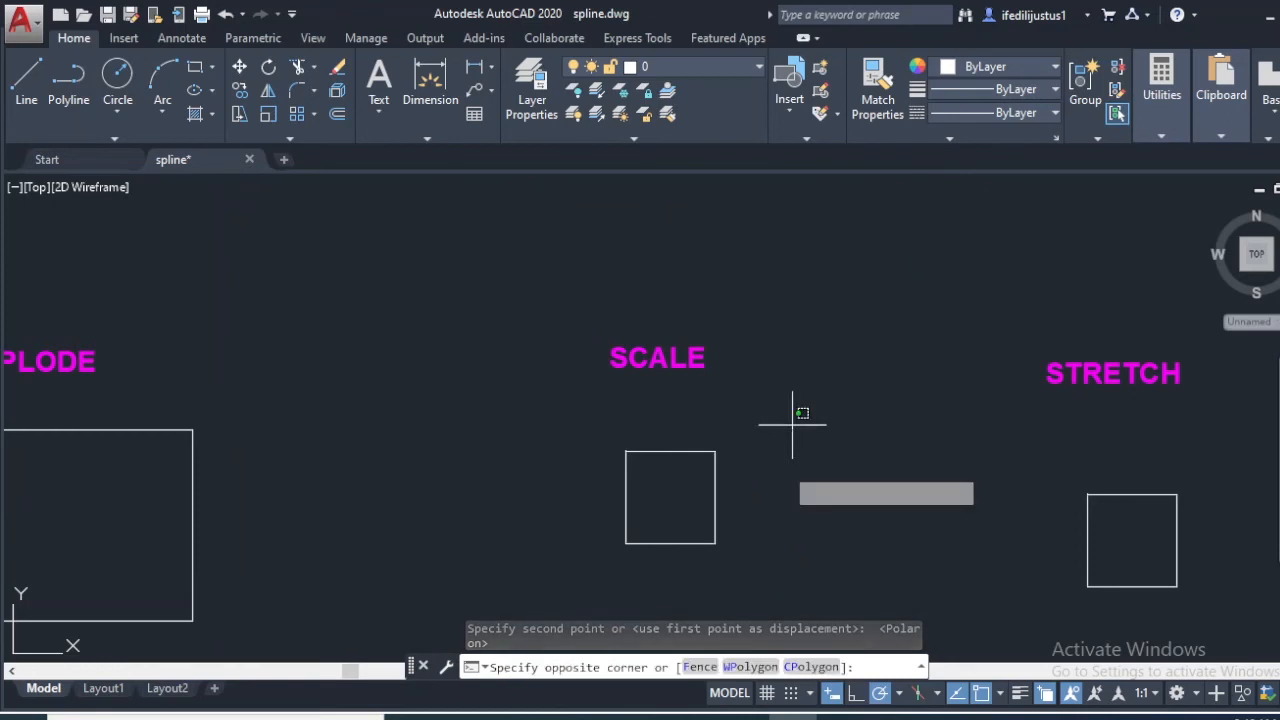
left_click(514, 571)
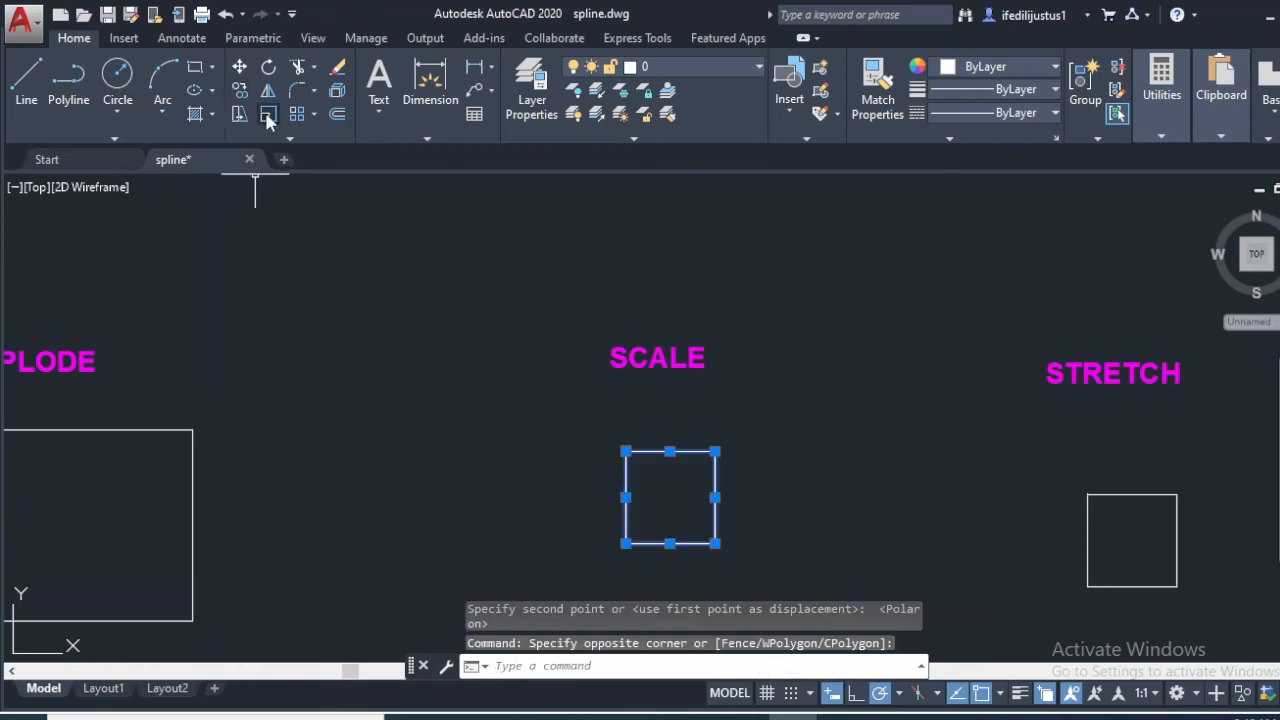
left_click(268, 114)
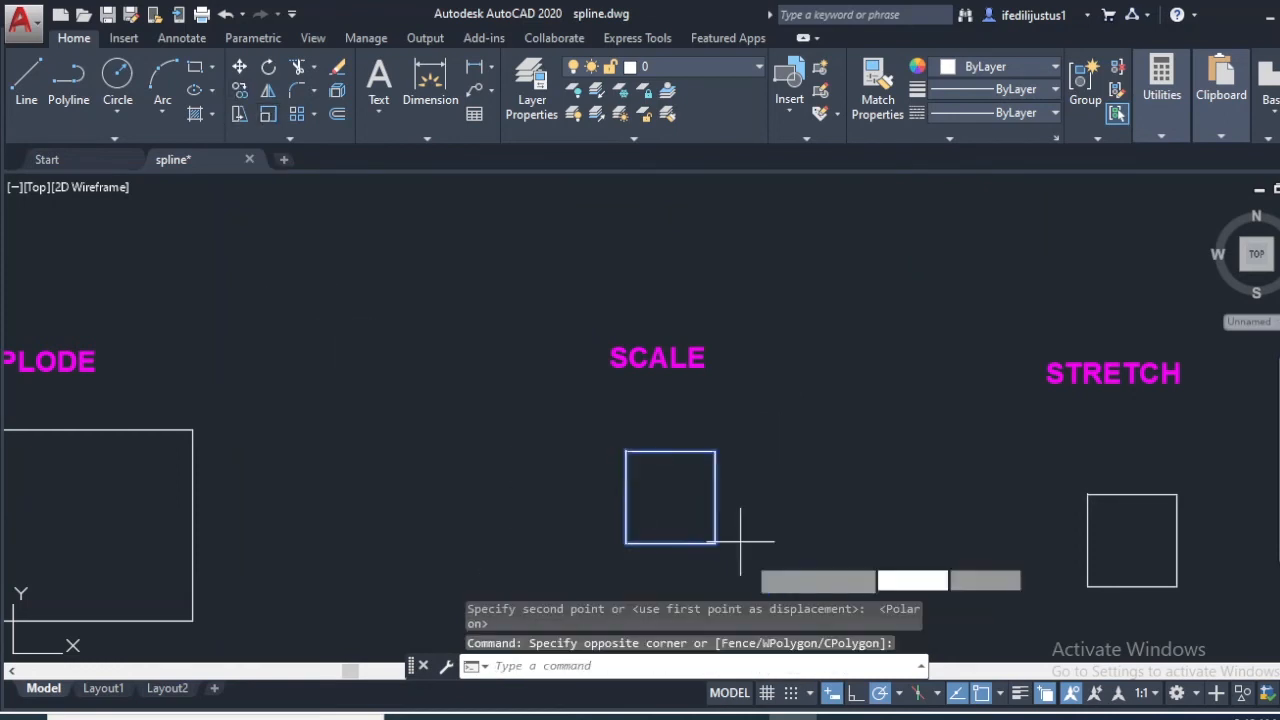
left_click(632, 546)
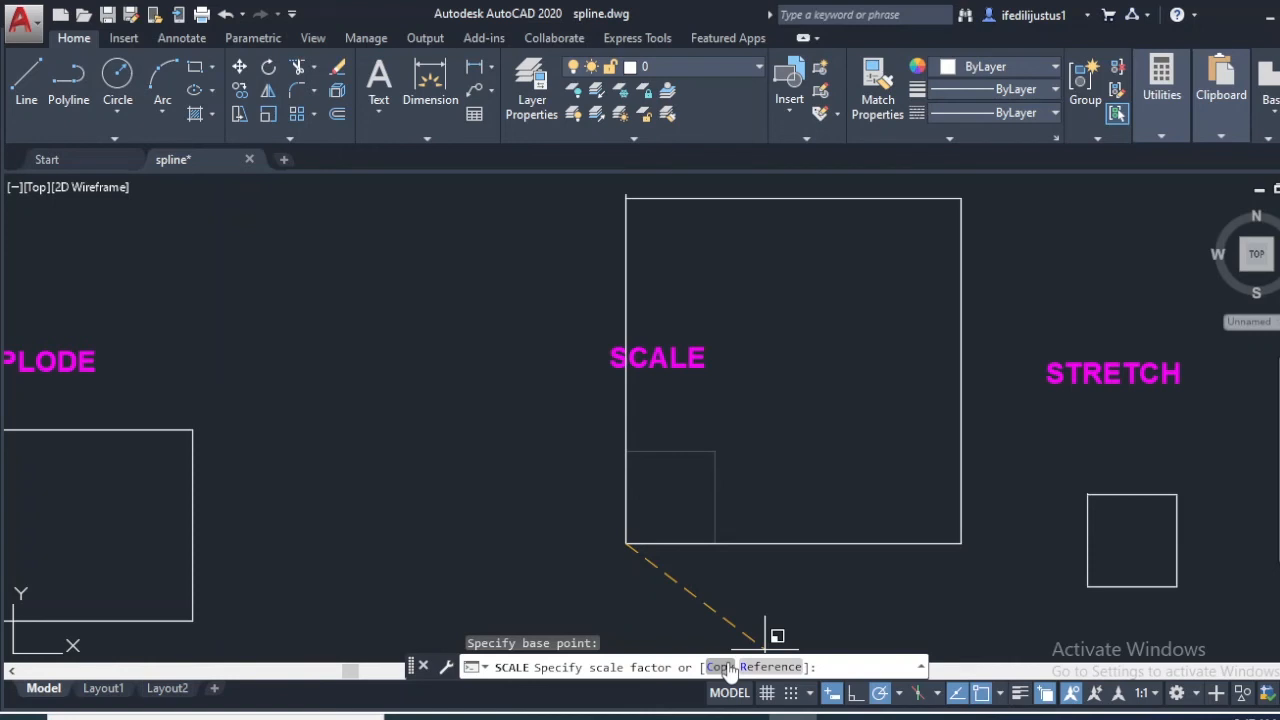
key("Return")
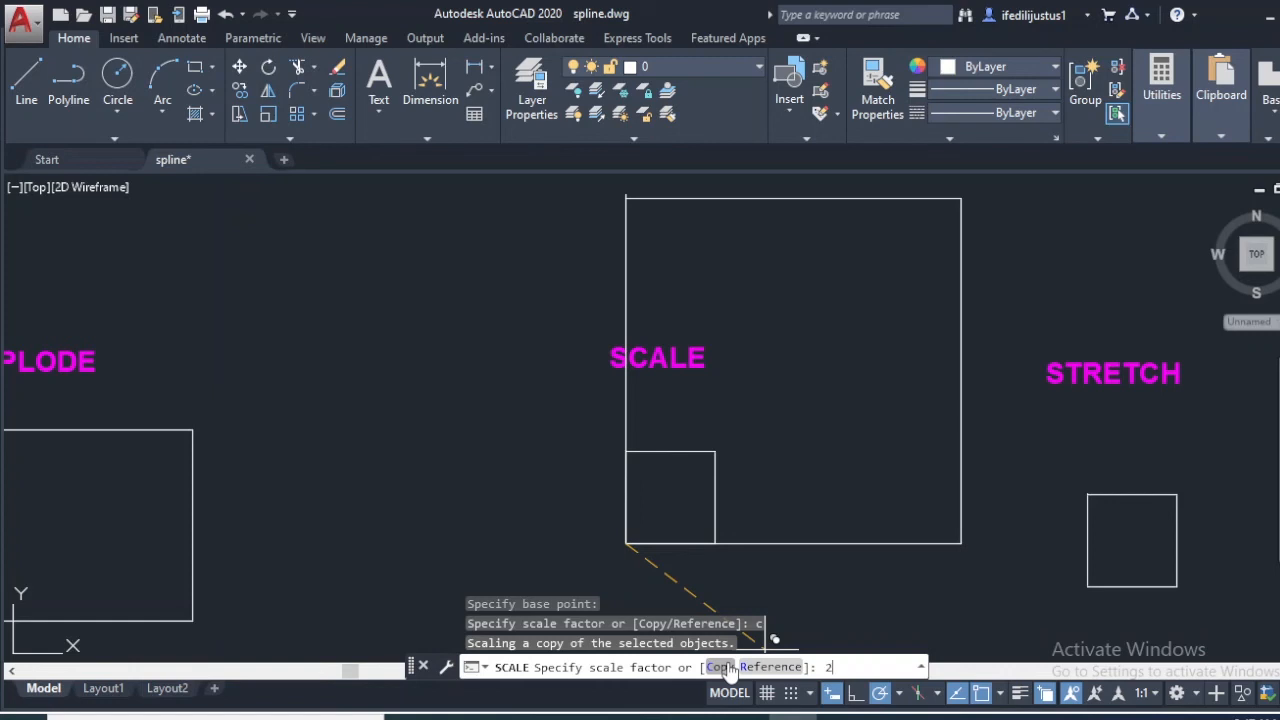
key("Return")
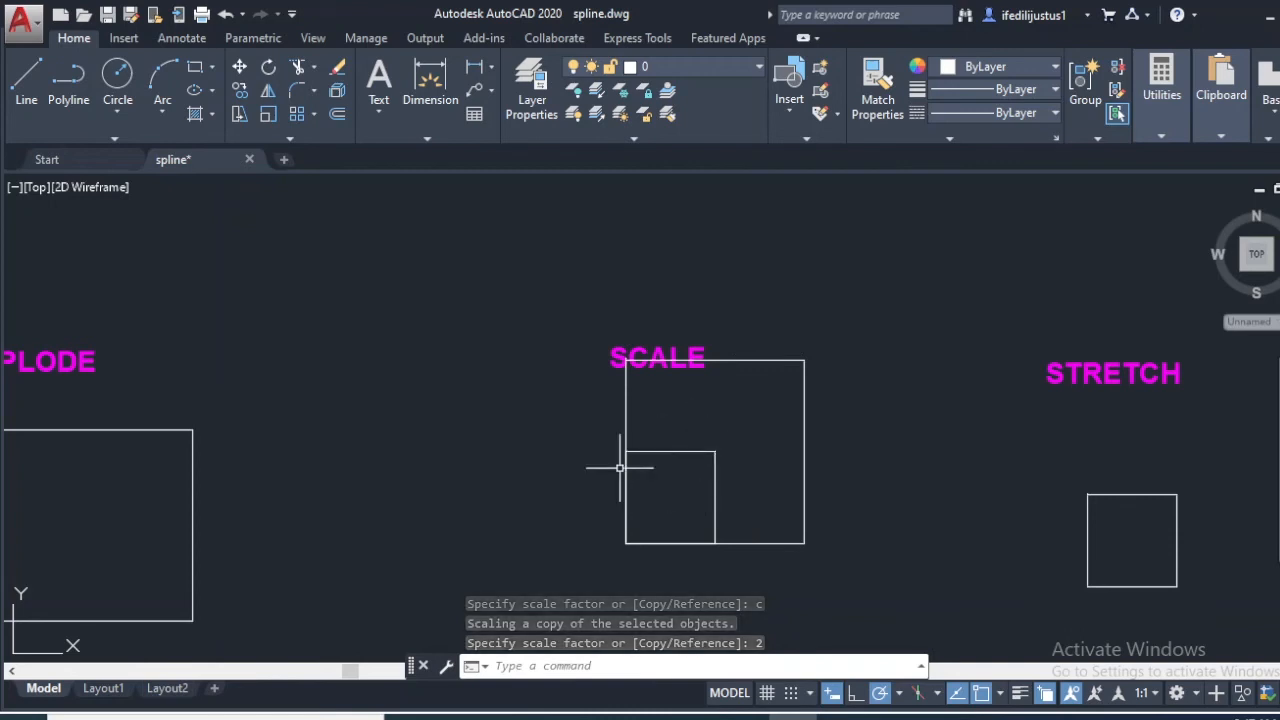
scroll(632, 469, "down", 4)
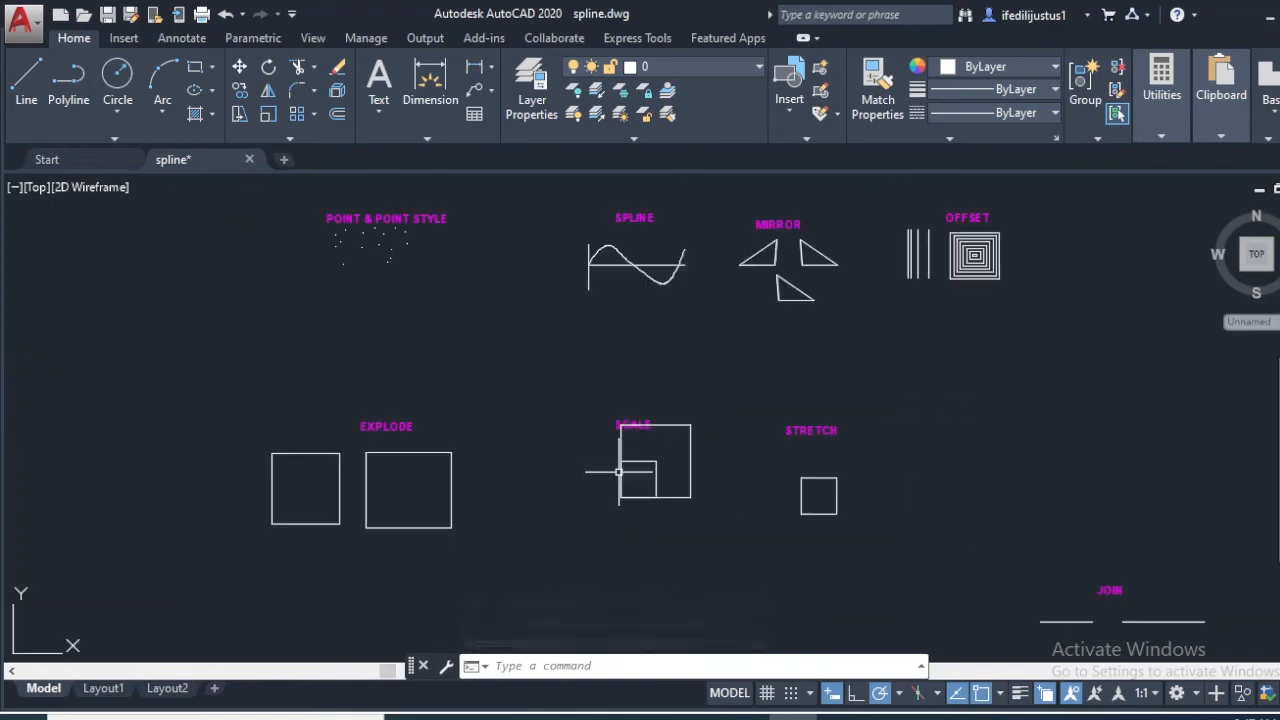
Step: Move the square in the STRETCH exercise up so it sits closer beneath the STRETCH label
scroll(848, 502, "up", 8)
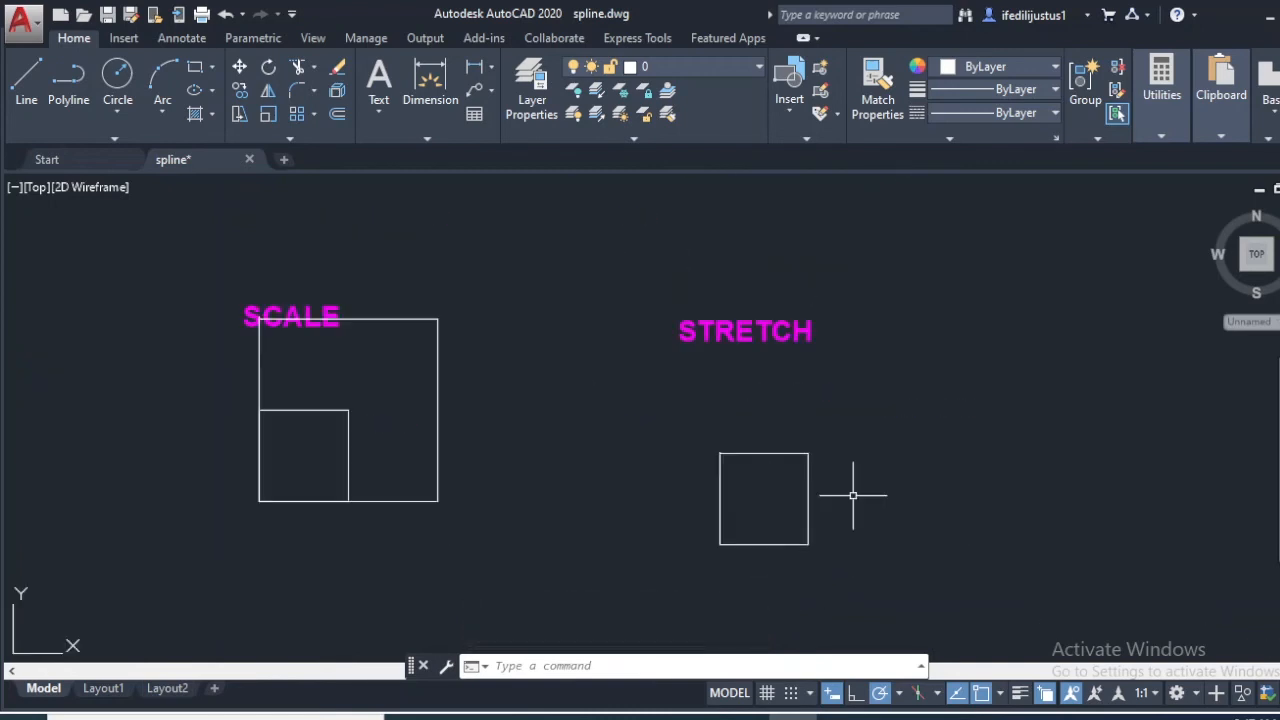
scroll(811, 500, "down", 2)
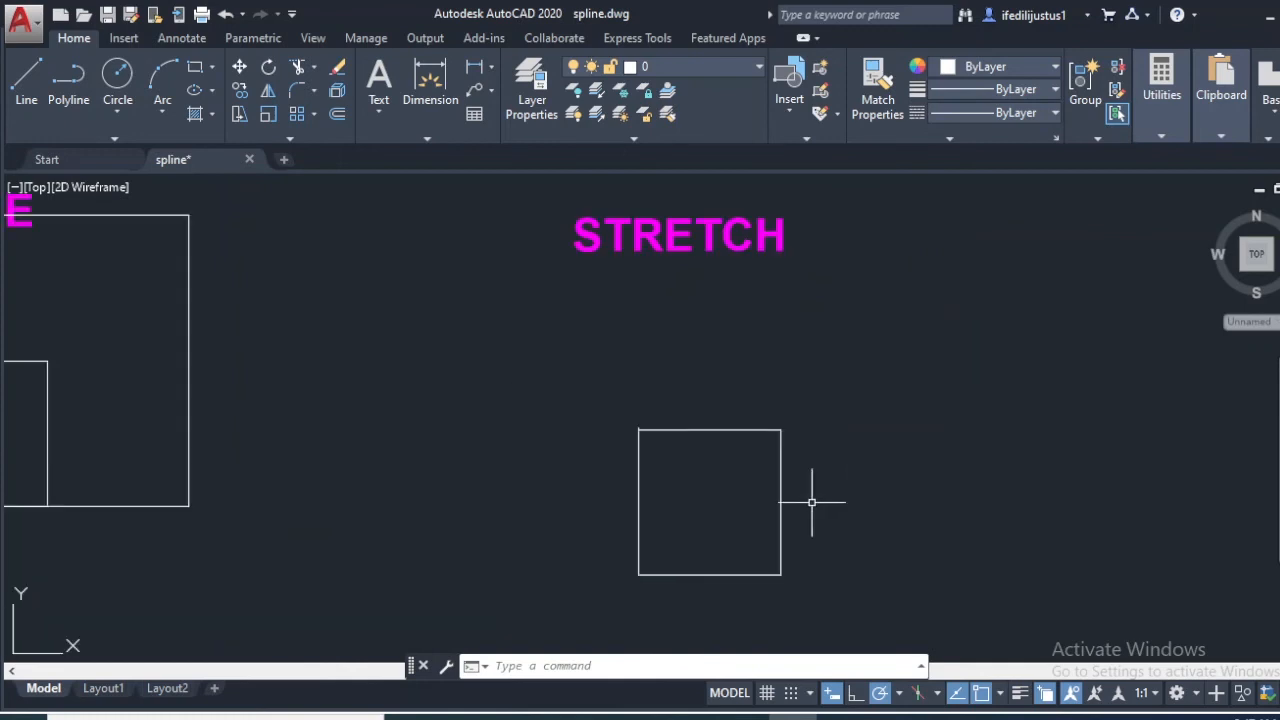
left_click(845, 383)
left_click(470, 616)
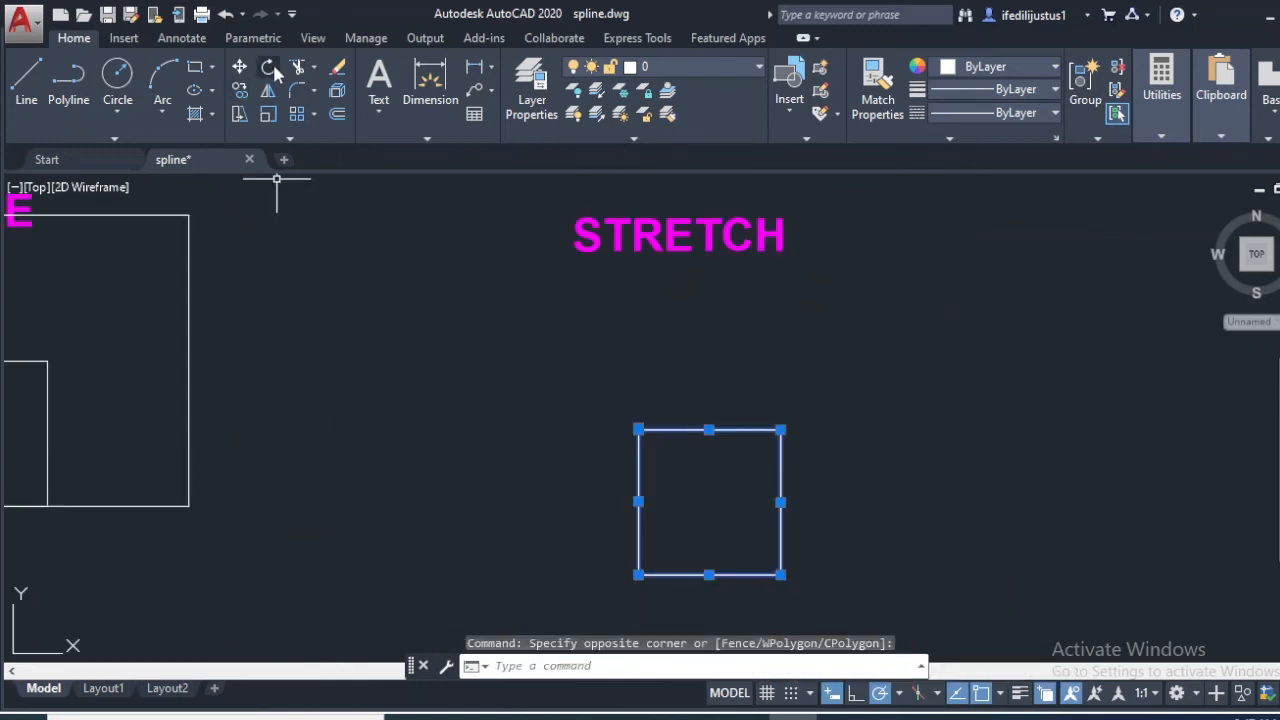
left_click(239, 66)
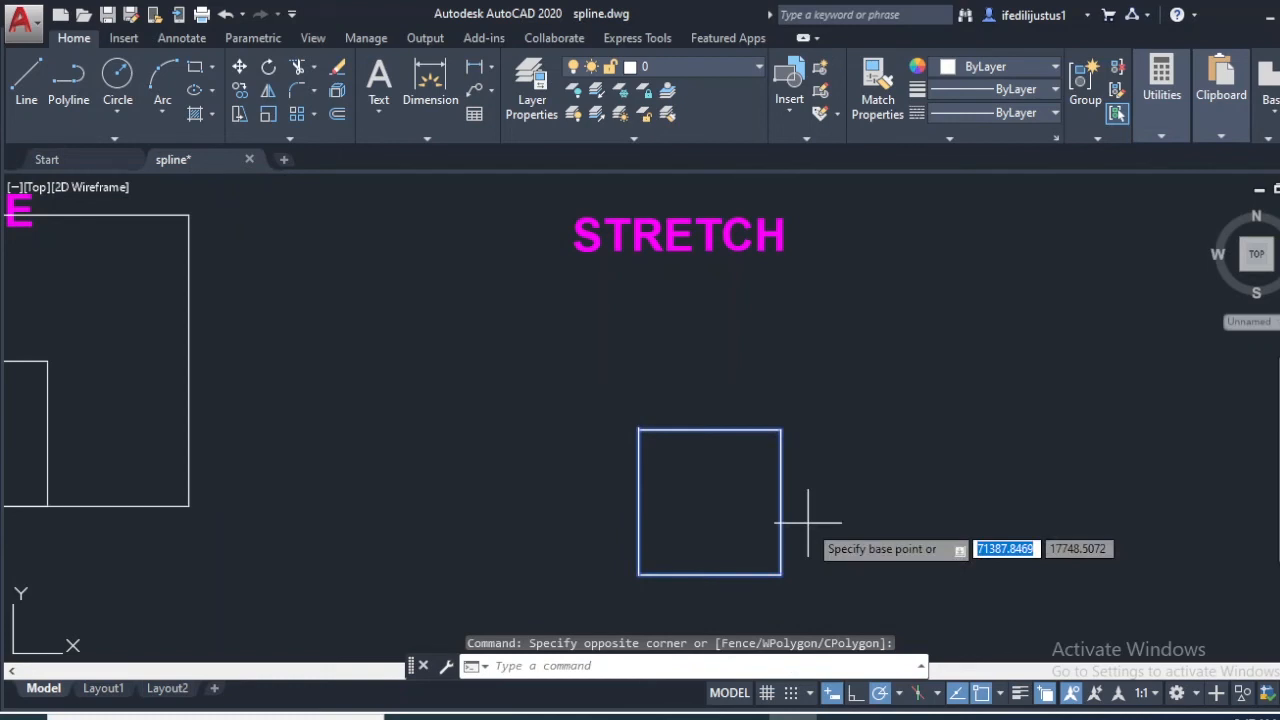
left_click(713, 498)
left_click(724, 390)
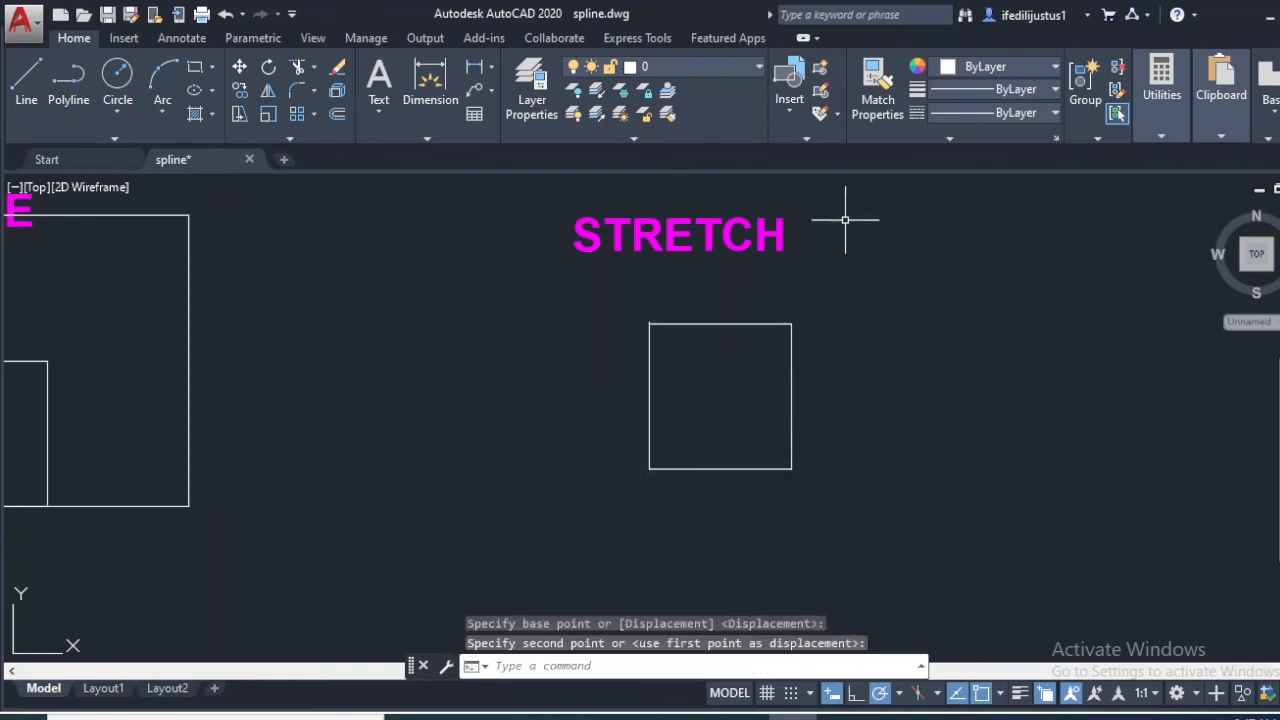
scroll(846, 214, "up", 2)
scroll(888, 291, "down", 2)
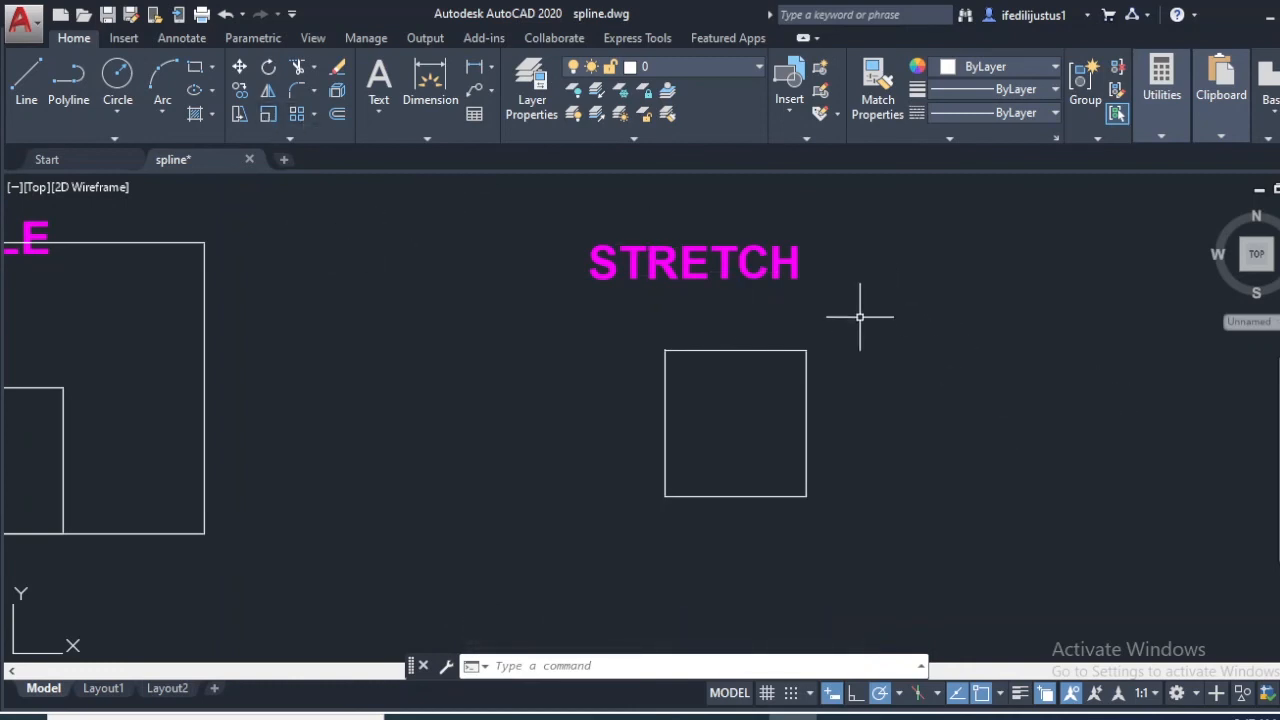
left_click(898, 303)
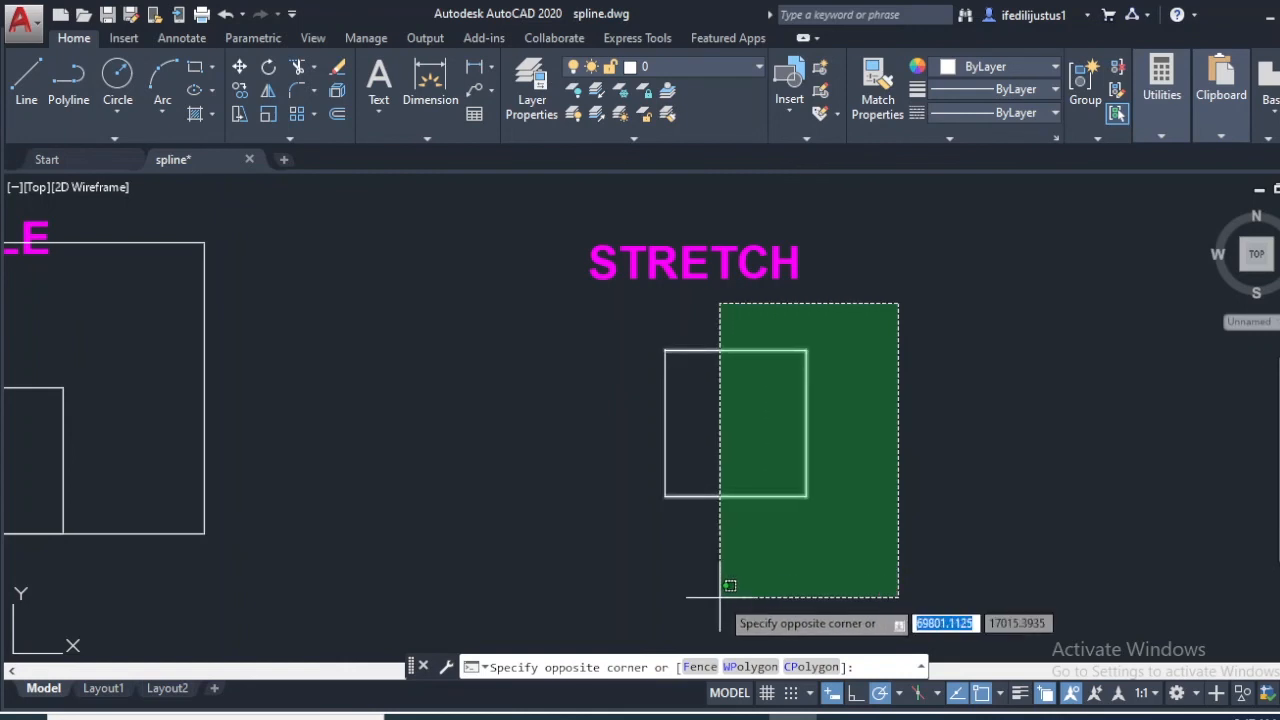
left_click(961, 368)
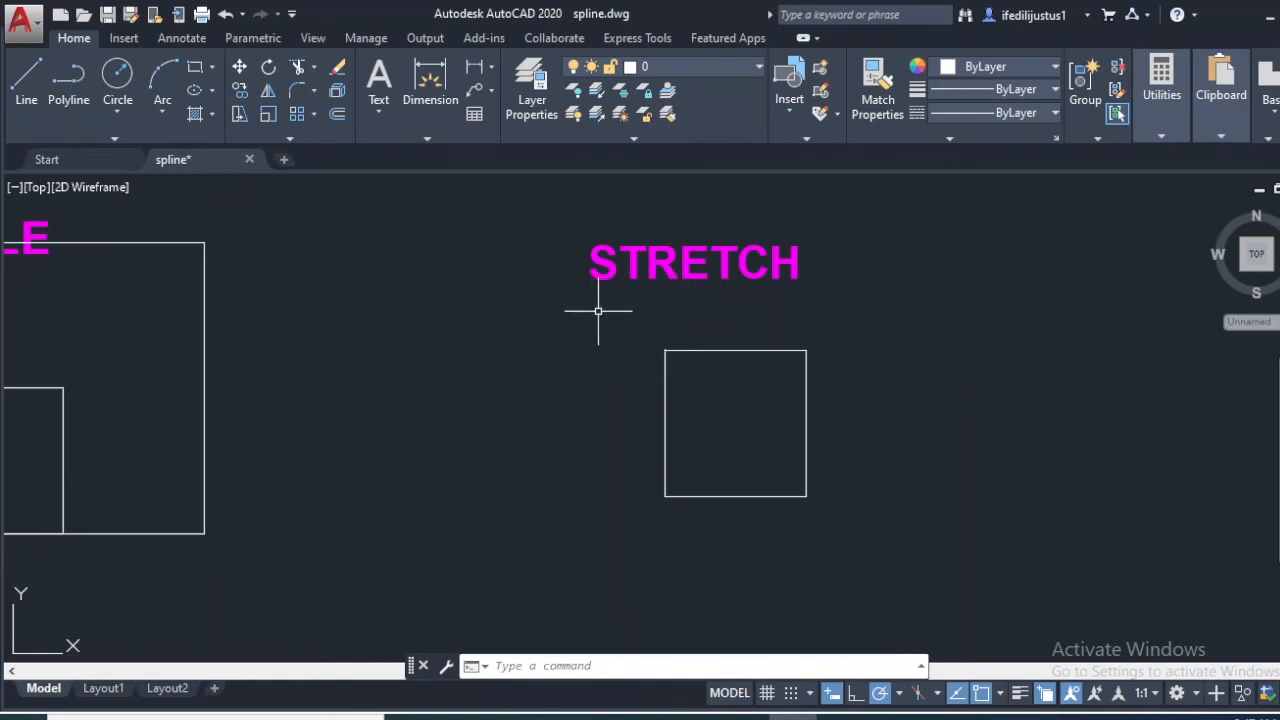
left_click(887, 292)
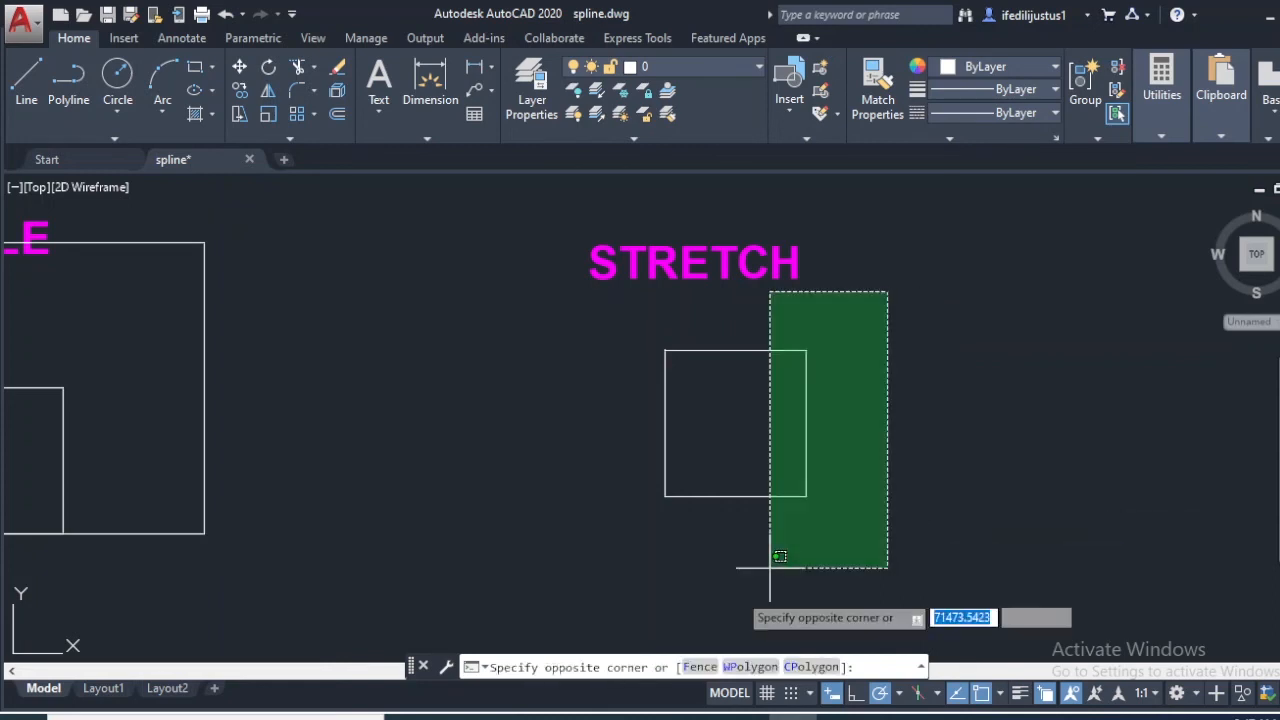
left_click(1057, 509)
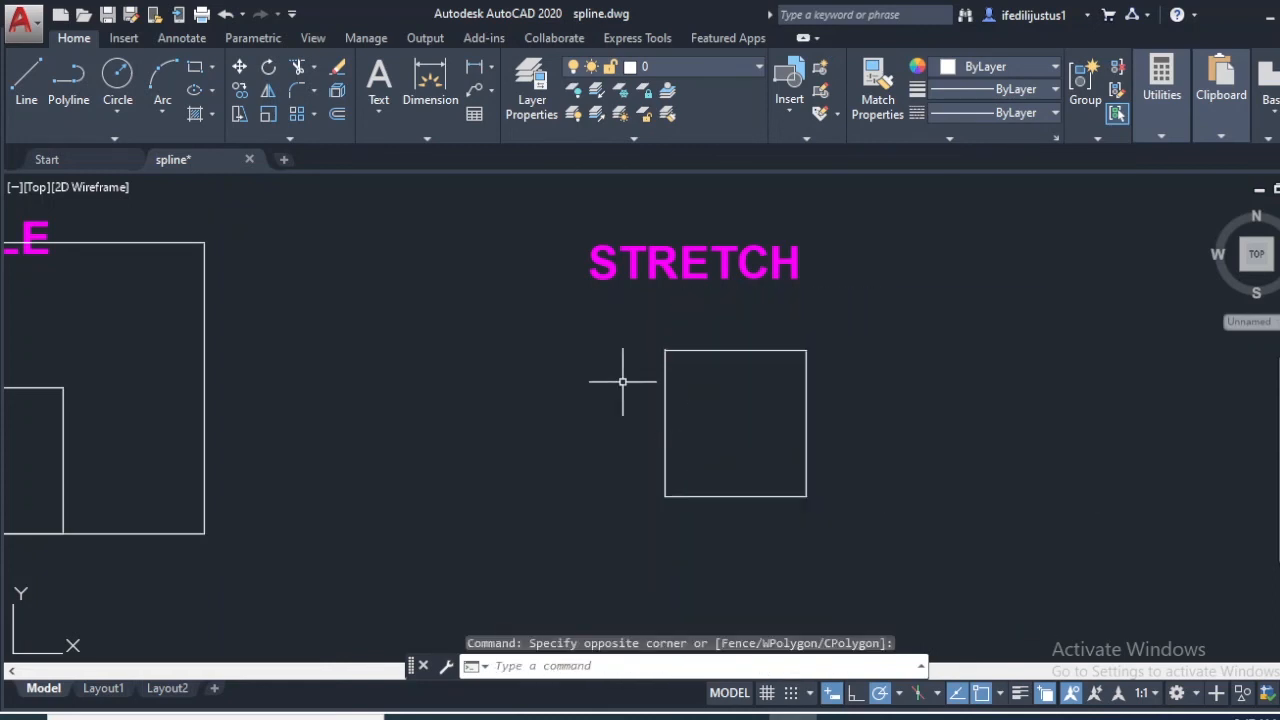
left_click(611, 316)
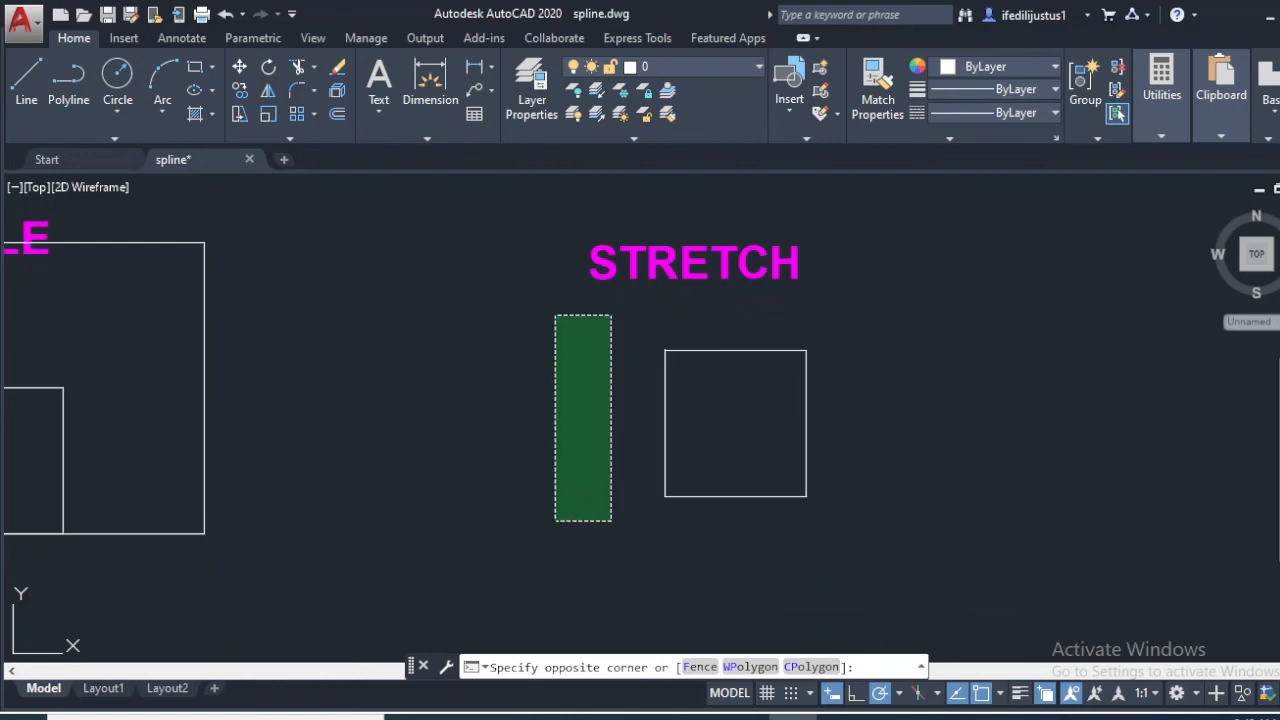
left_click(562, 538)
left_click(944, 284)
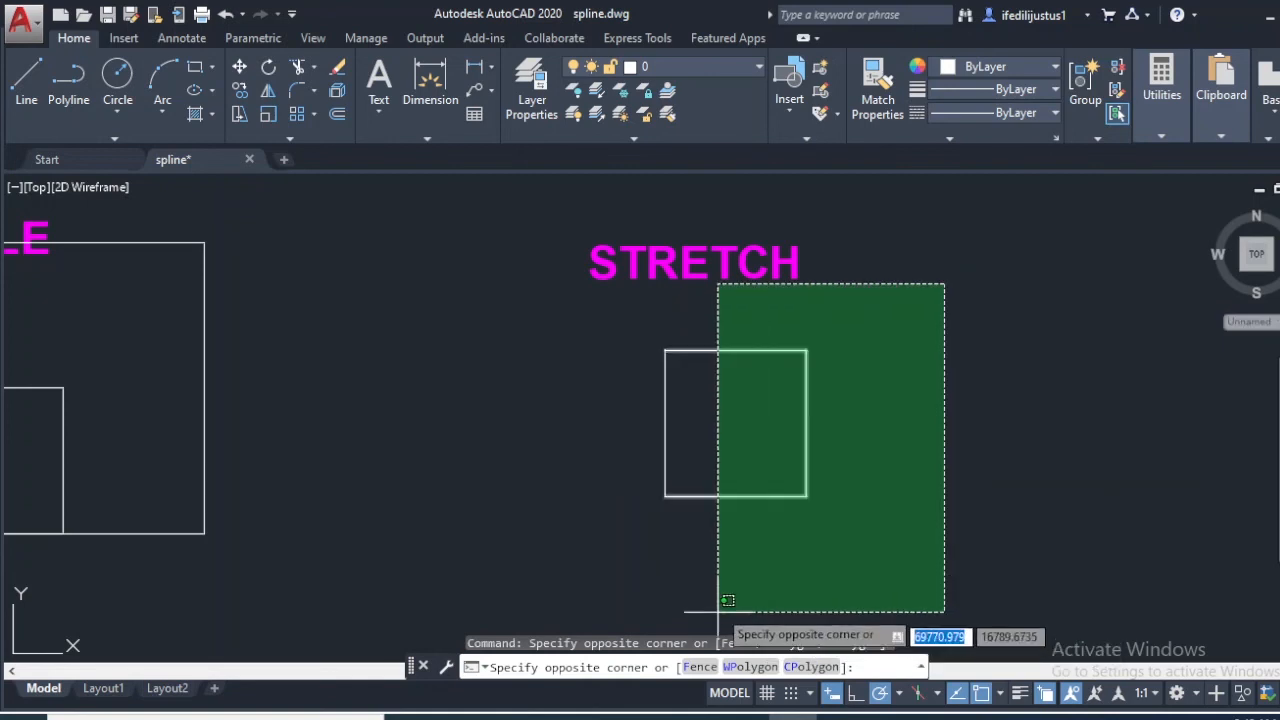
left_click(1058, 478)
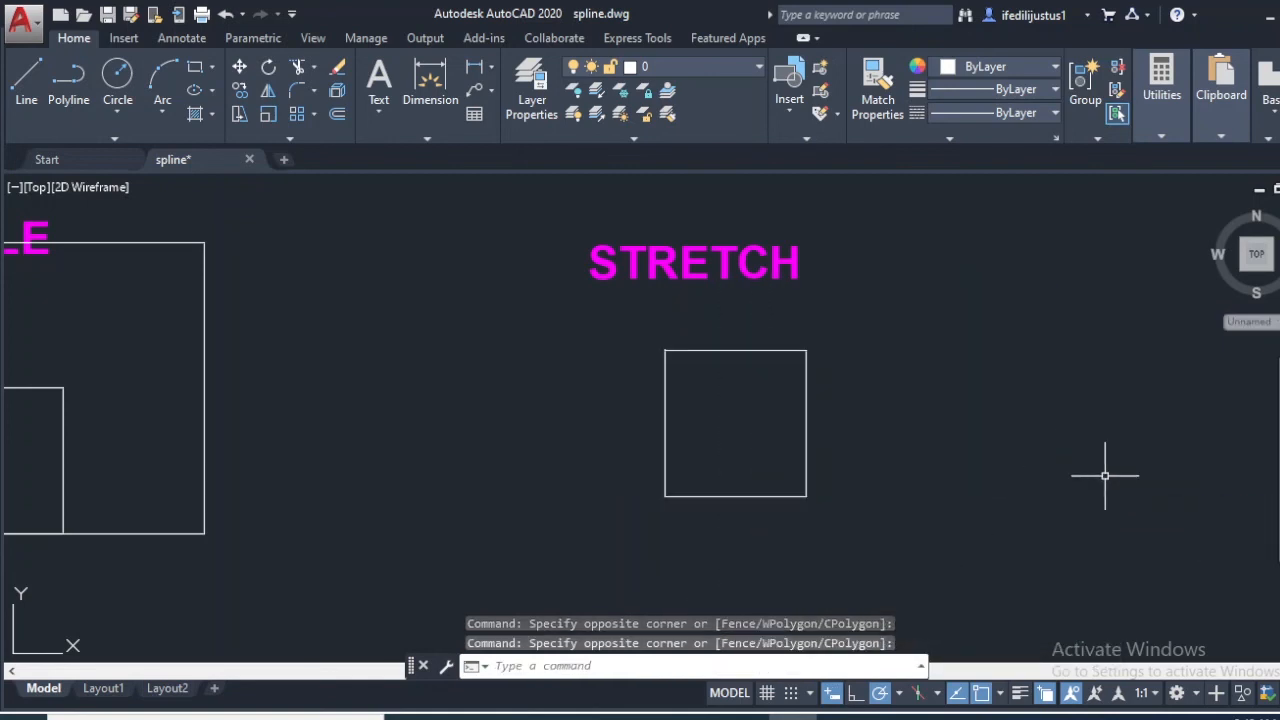
left_click(870, 292)
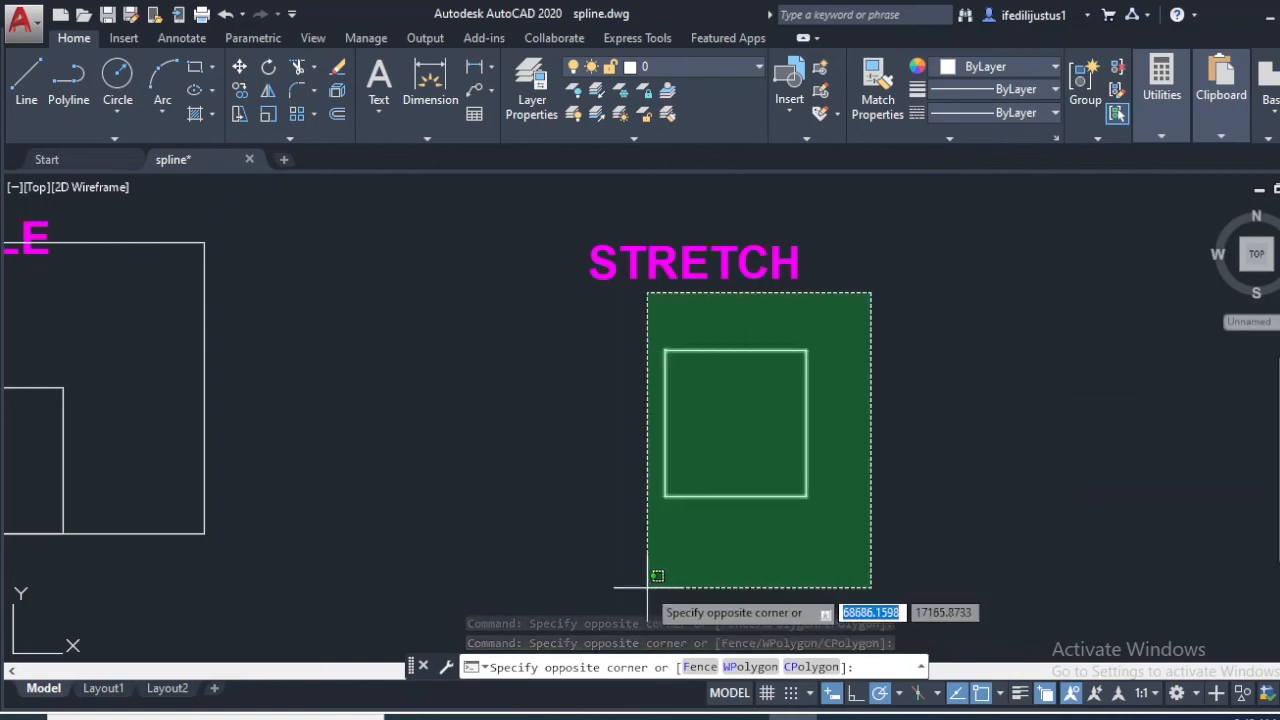
left_click(822, 583)
left_click(908, 297)
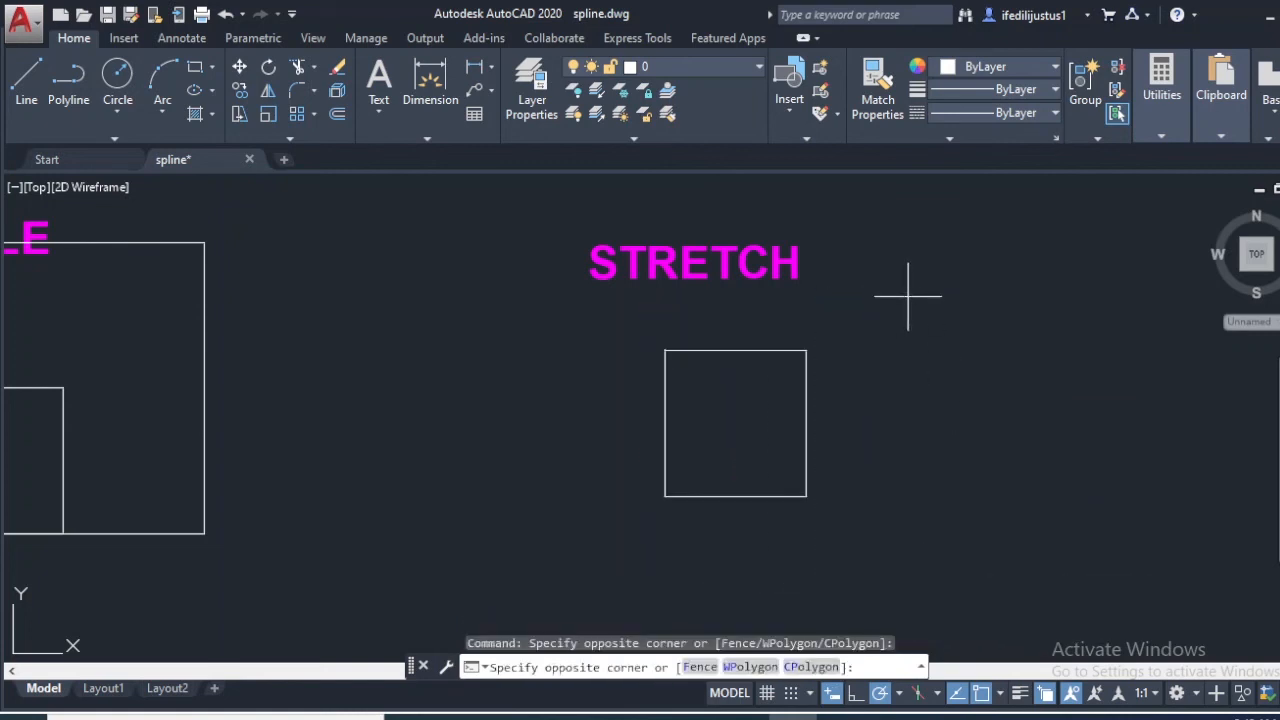
left_click(500, 550)
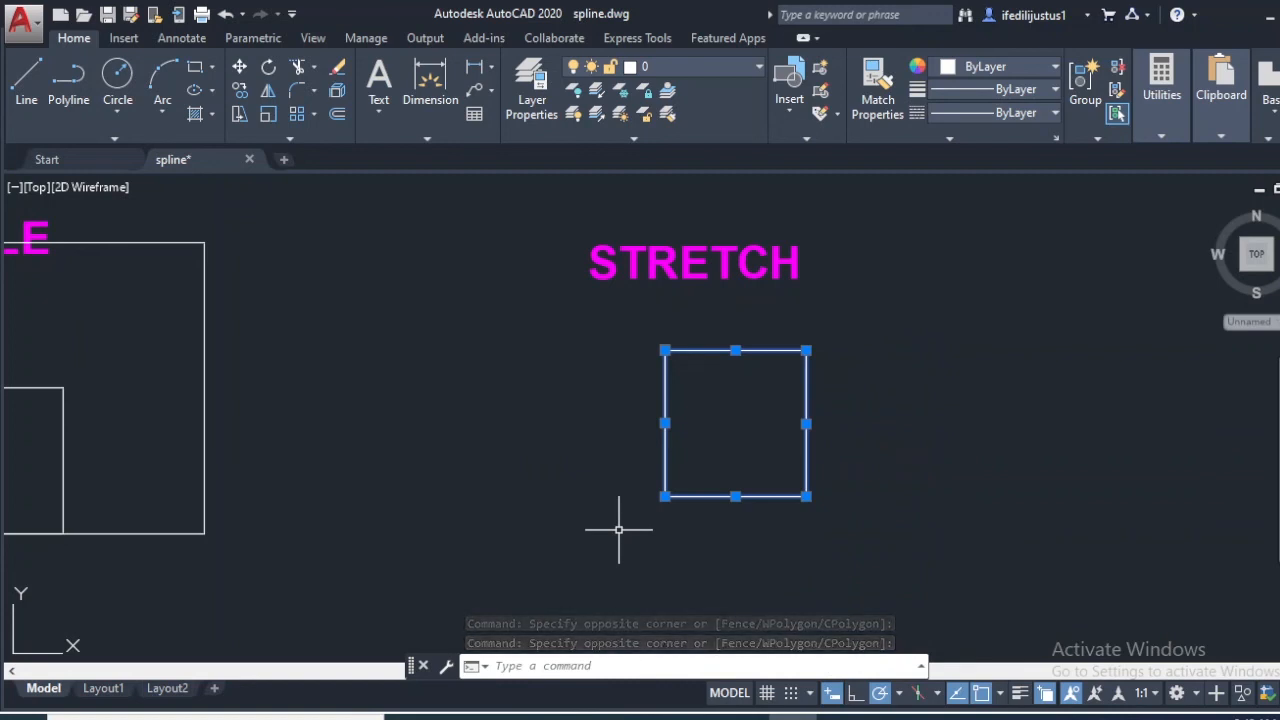
key("Escape")
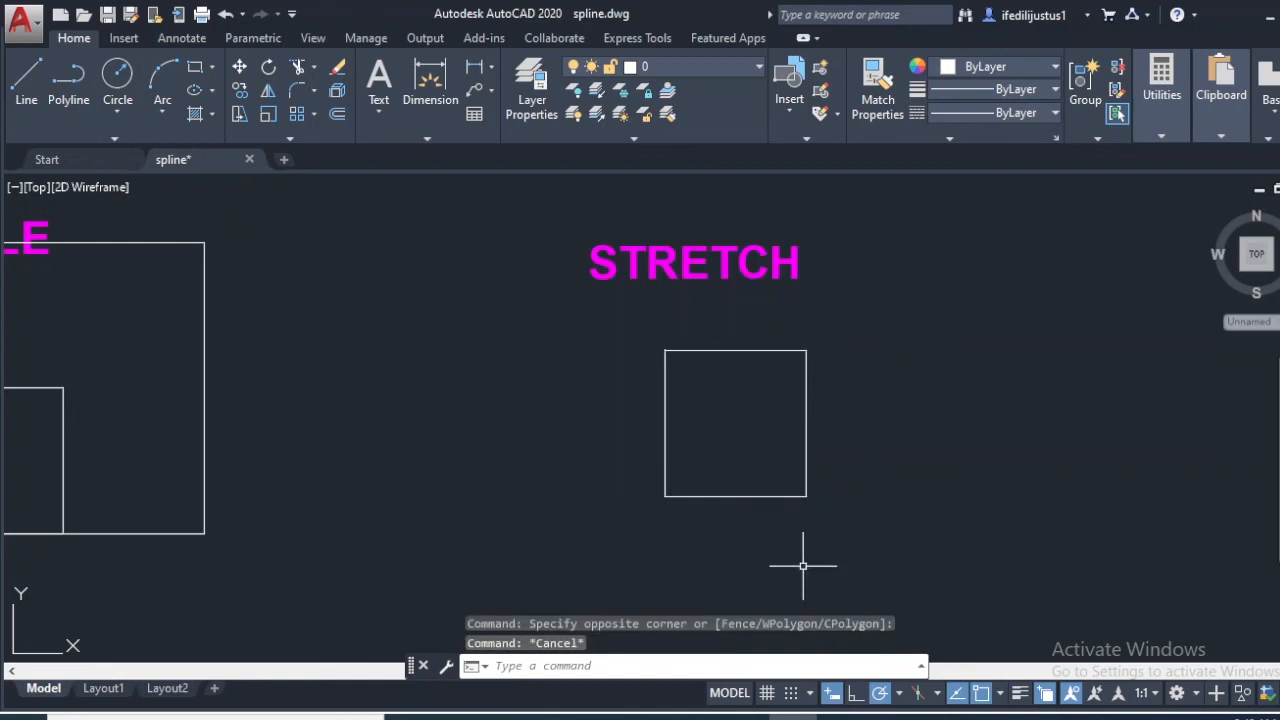
Step: Try to stretch the square's right side outward from the right edge's midpoint, using a crossing selection, and undo the stretch
left_click(891, 318)
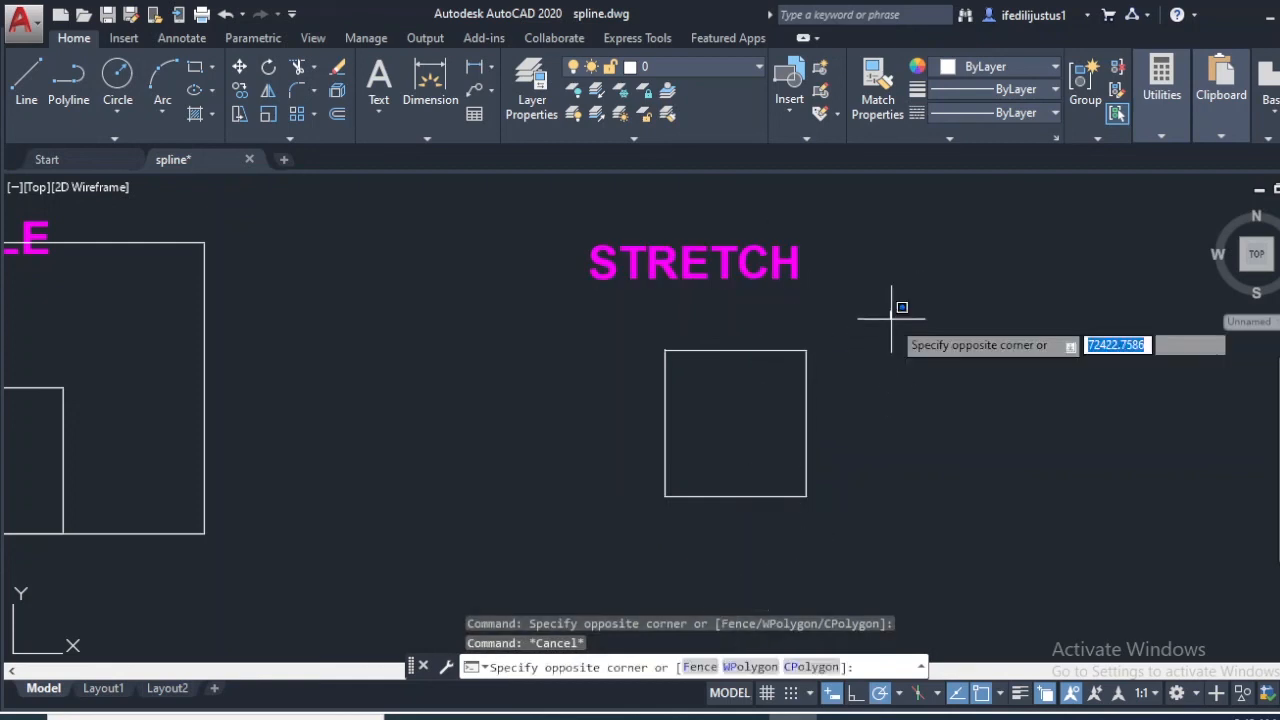
left_click(731, 582)
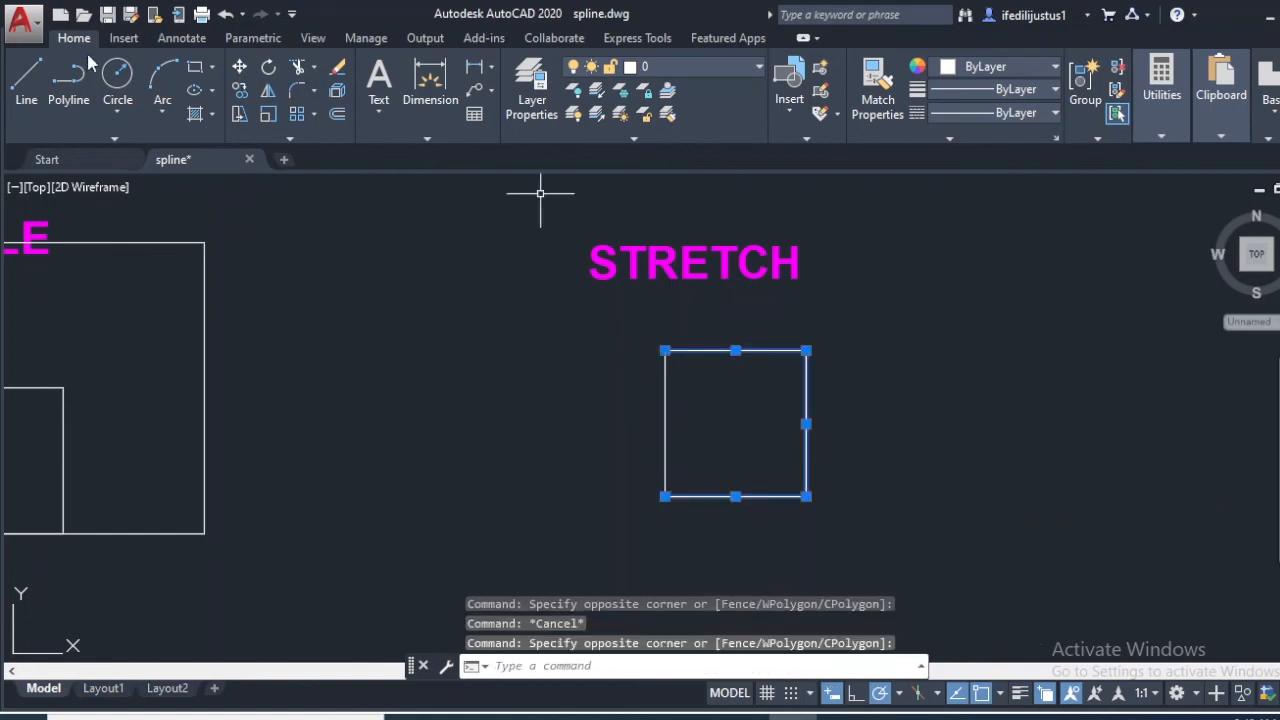
left_click(240, 118)
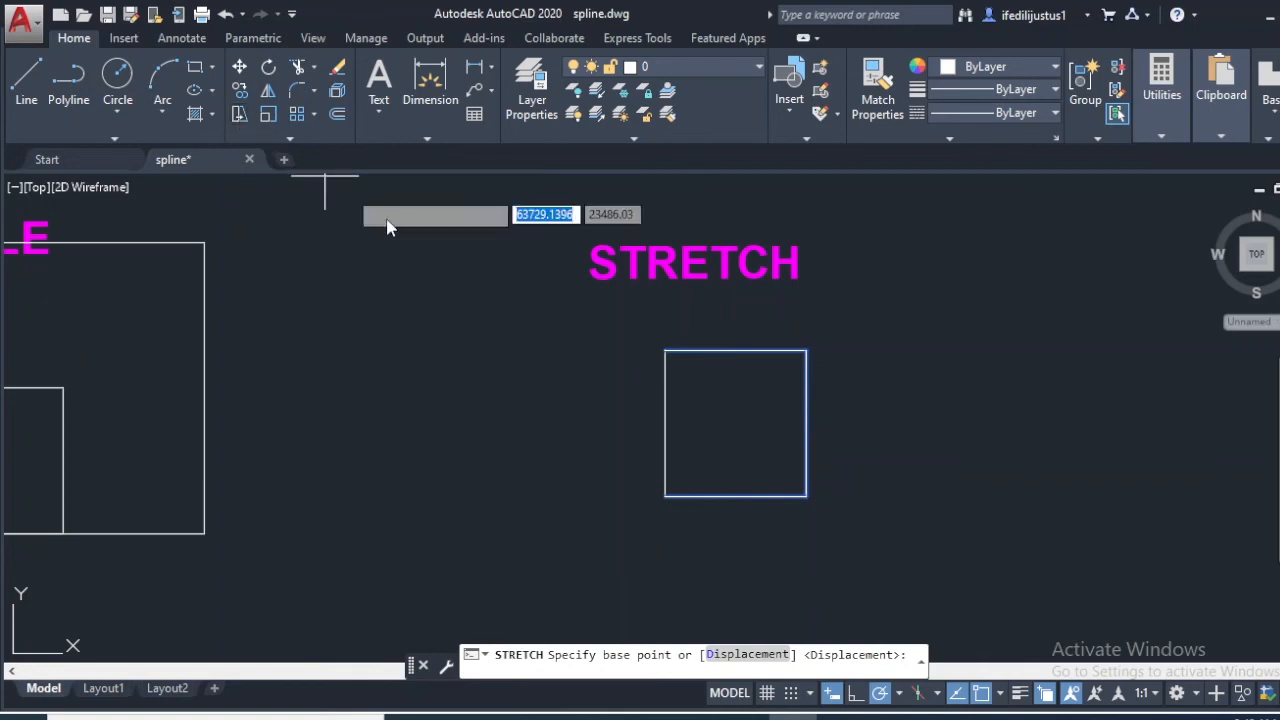
left_click(806, 424)
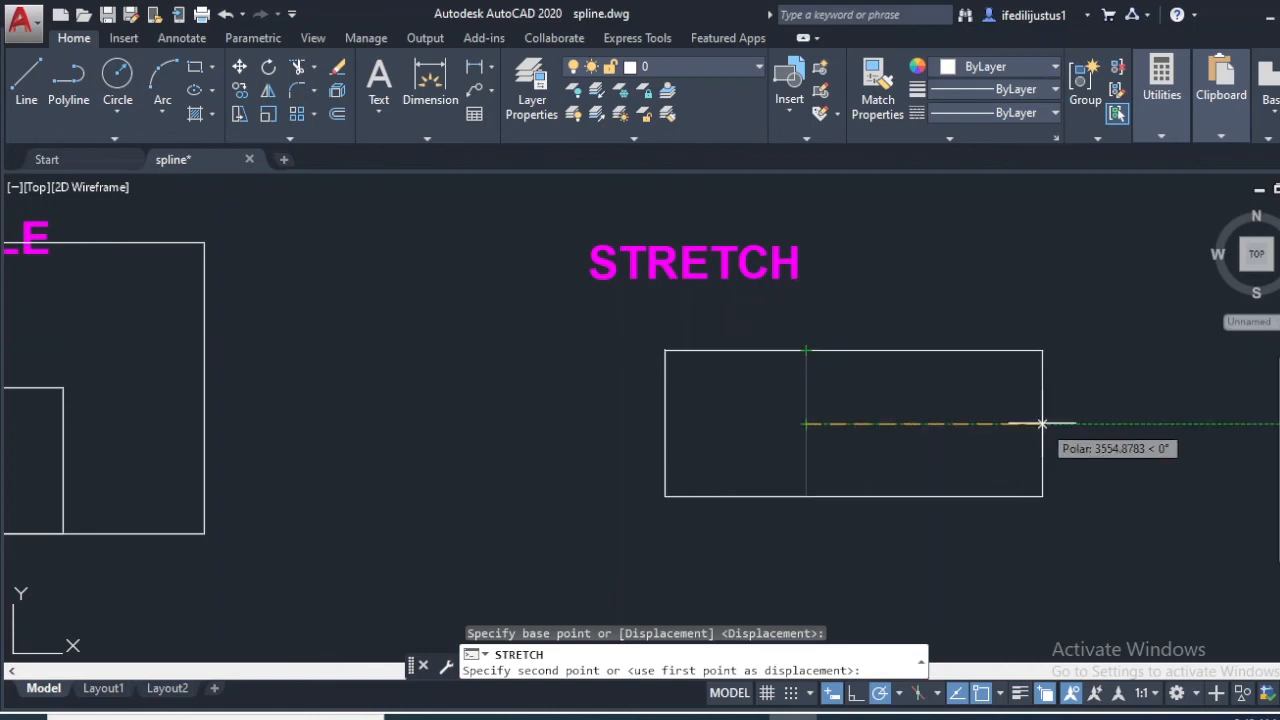
left_click(1081, 410)
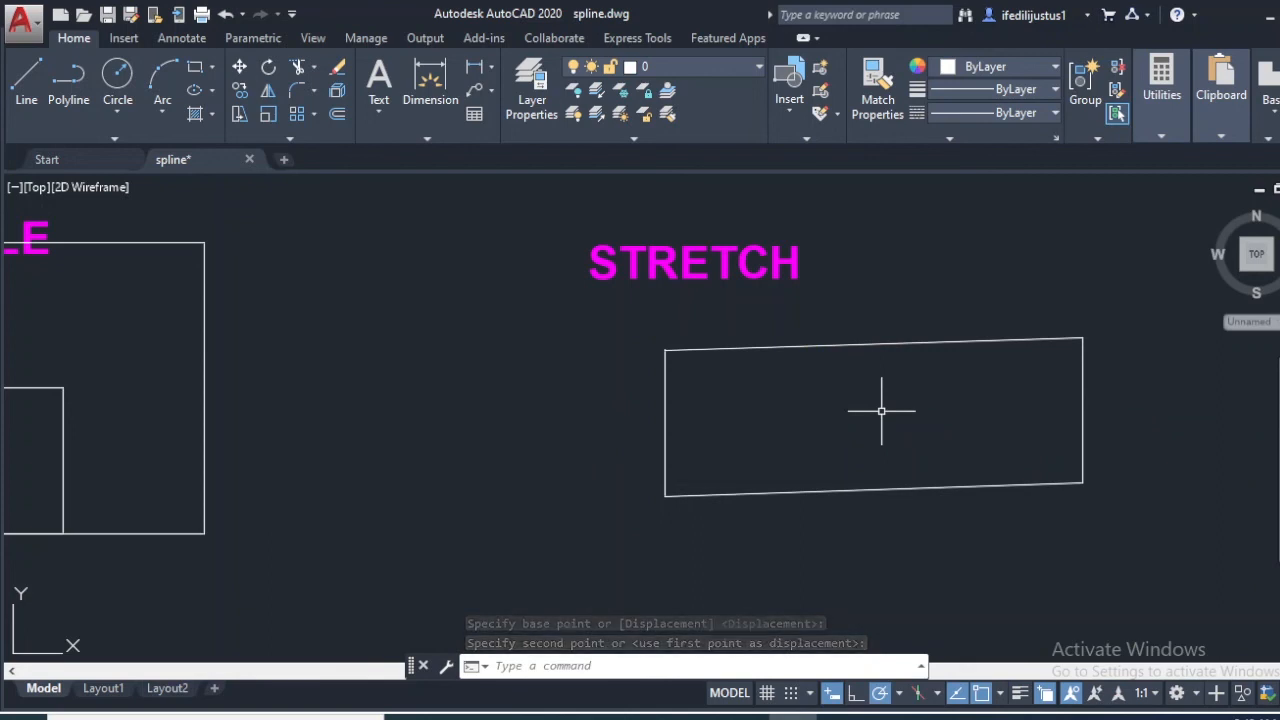
key("ctrl+z")
Step: Stretch the square's right side horizontally outward from its lower-right corner, forming a rectangle about three times as wide
left_click(918, 294)
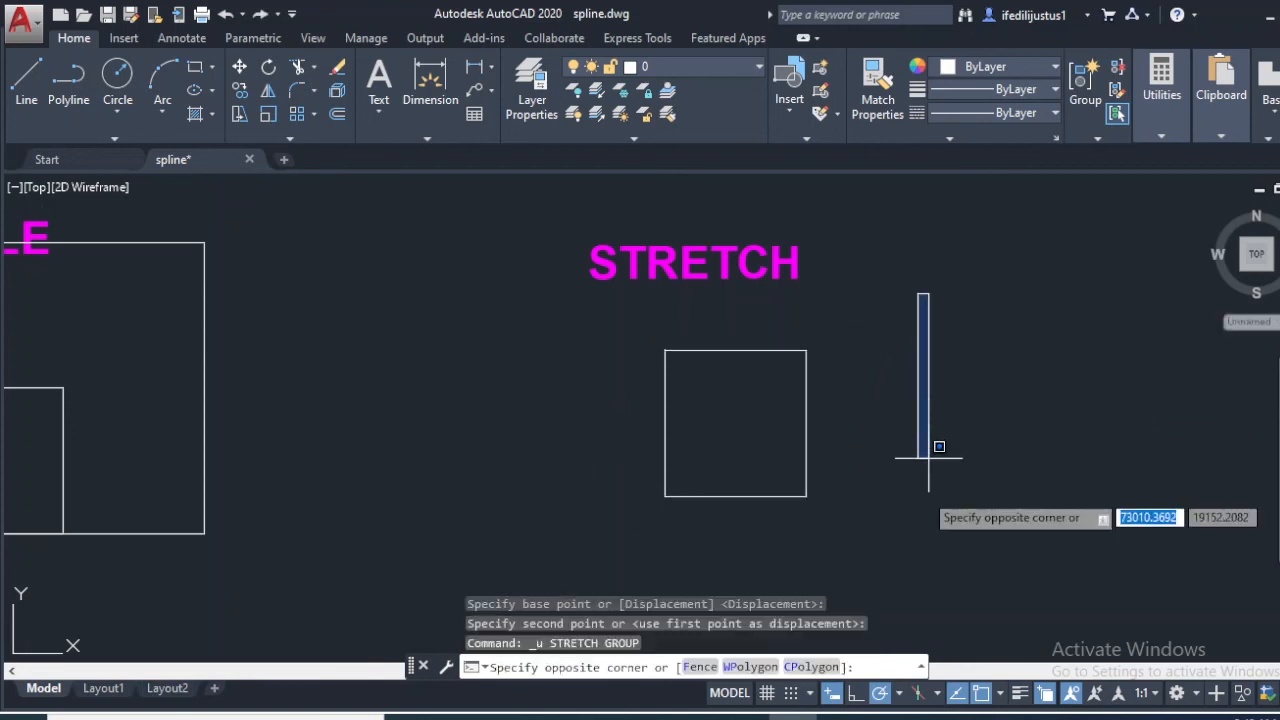
left_click(721, 573)
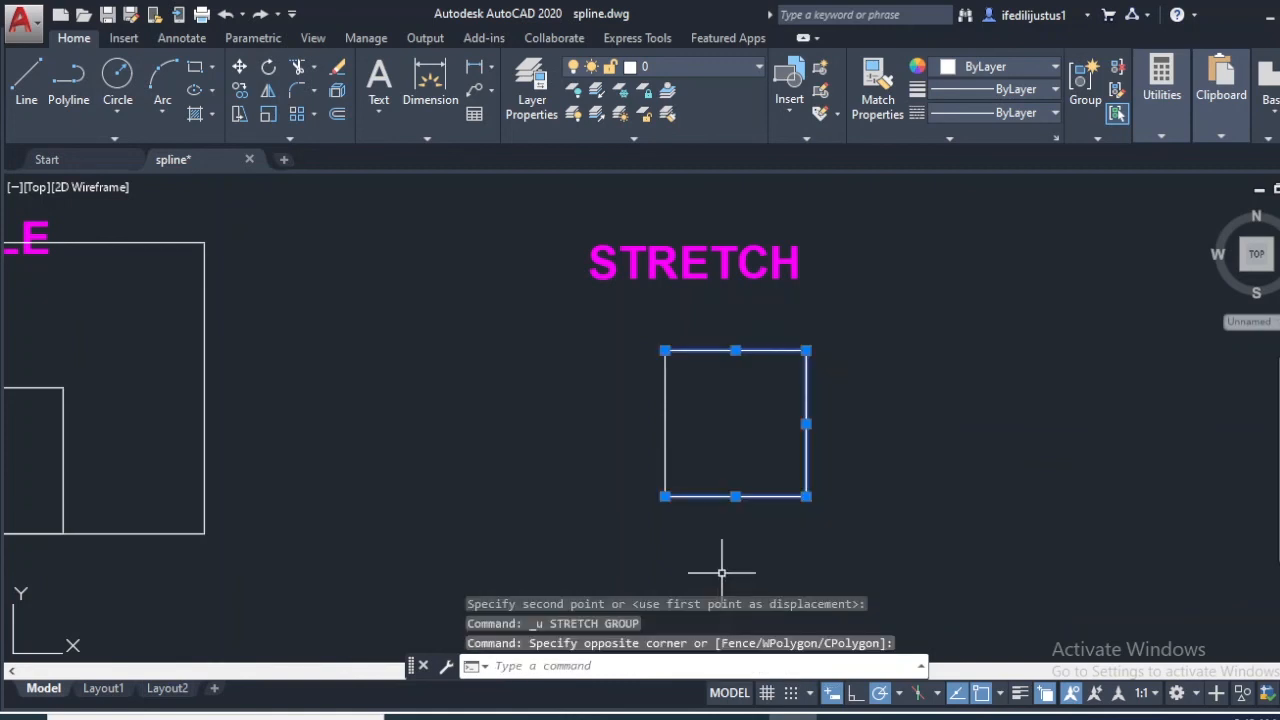
left_click(240, 114)
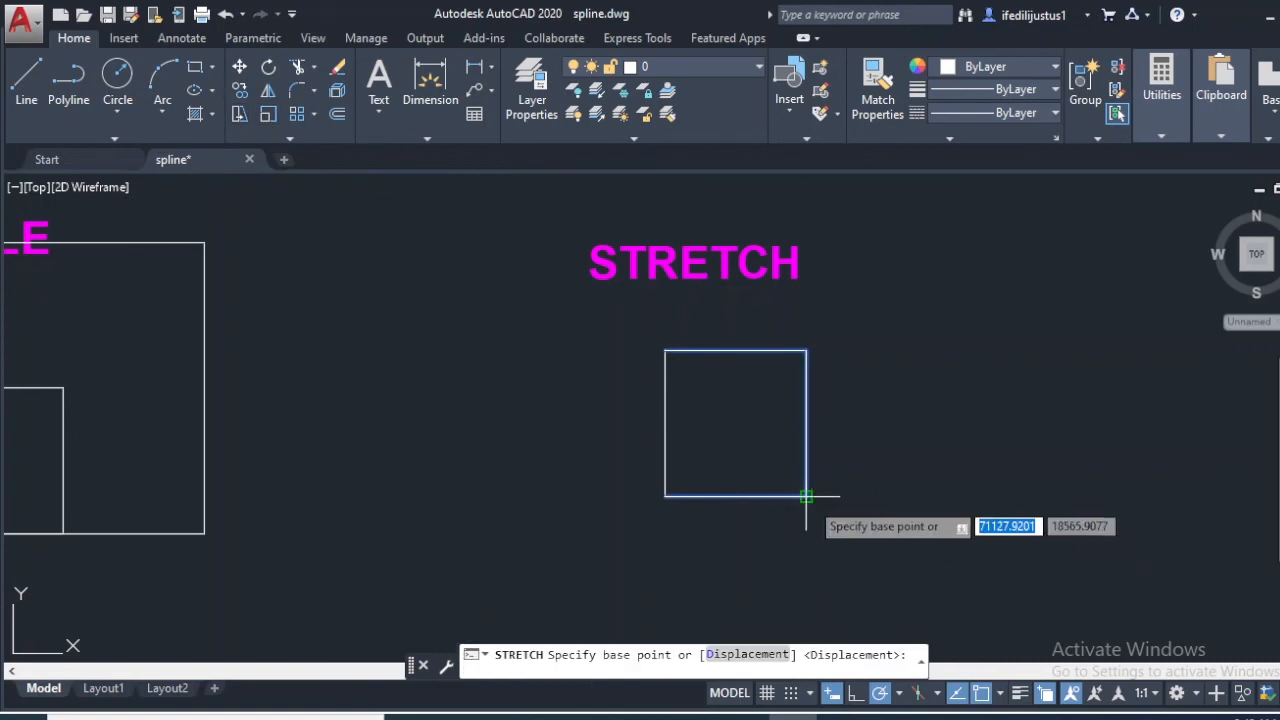
left_click(806, 496)
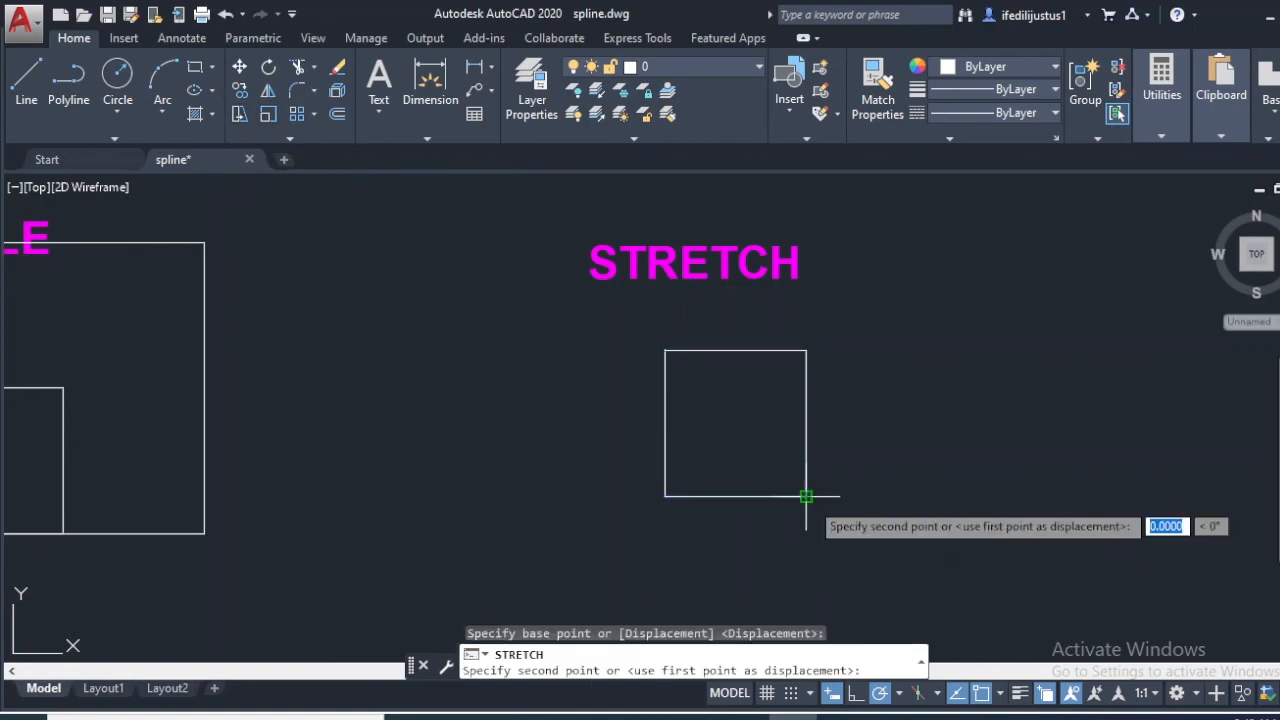
left_click(1081, 496)
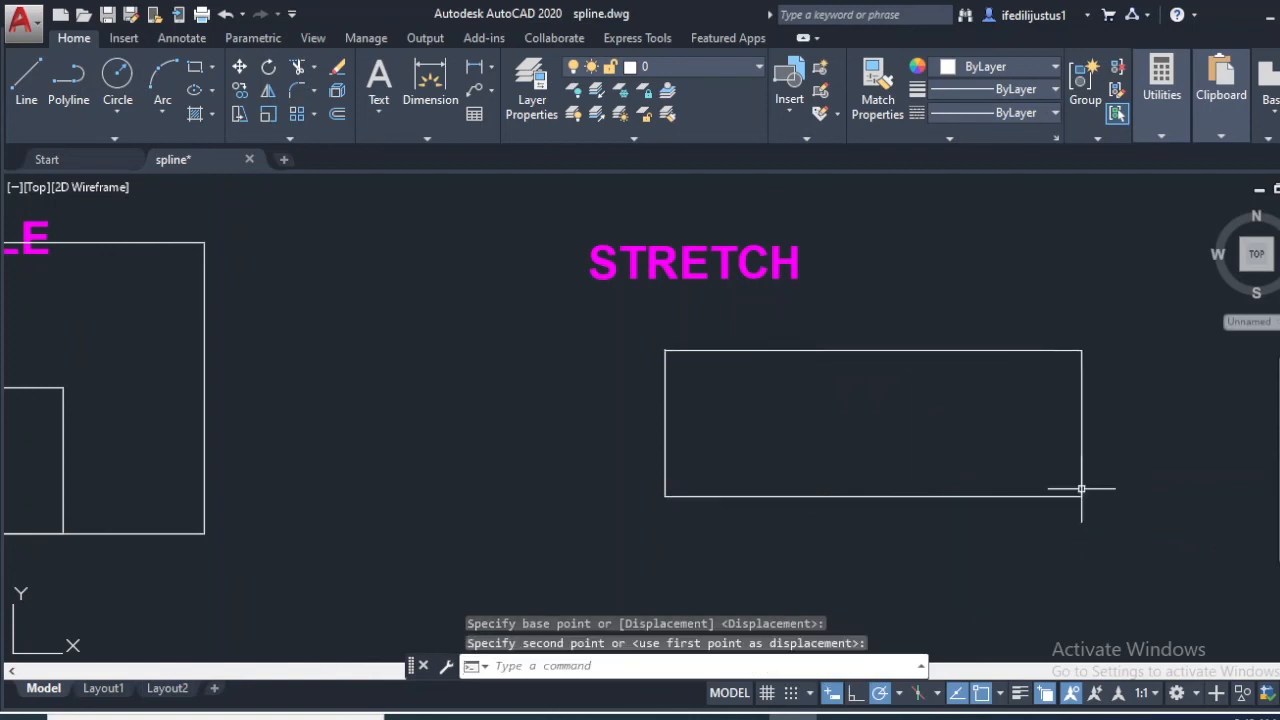
Step: Bring the separated line segments of the JOIN exercise into close view
scroll(966, 471, "down", 4)
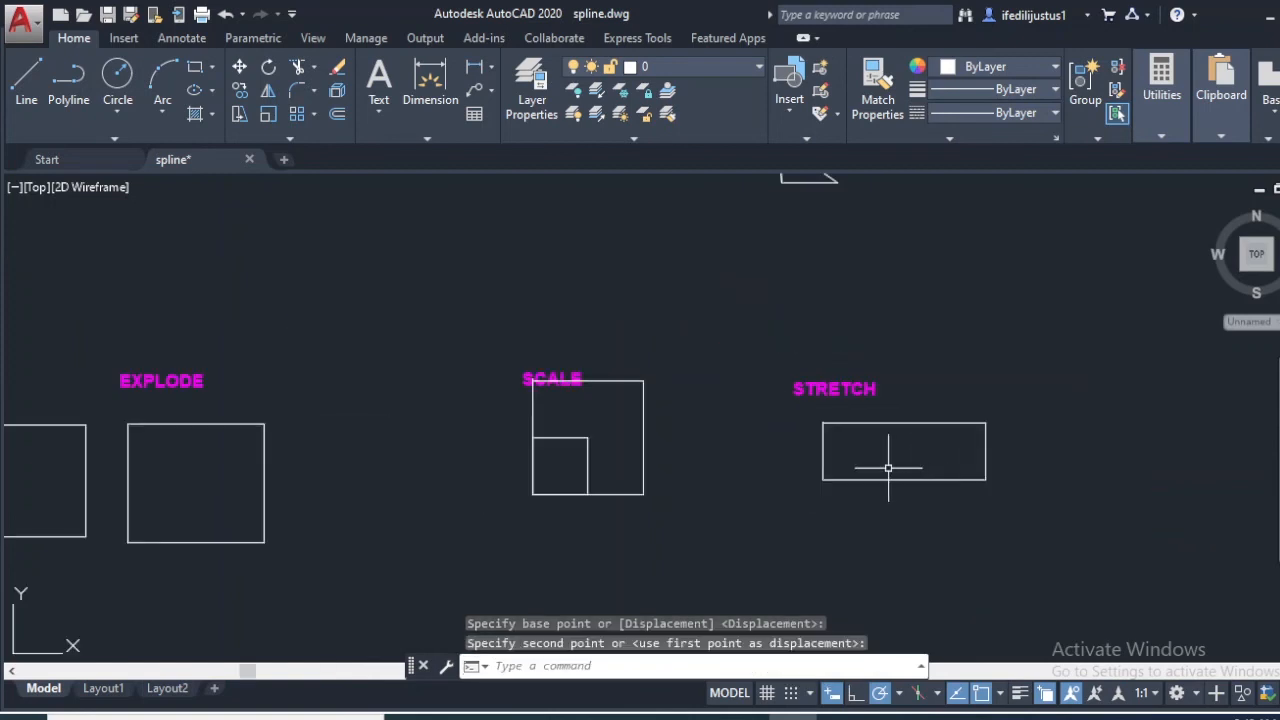
scroll(888, 467, "down", 4)
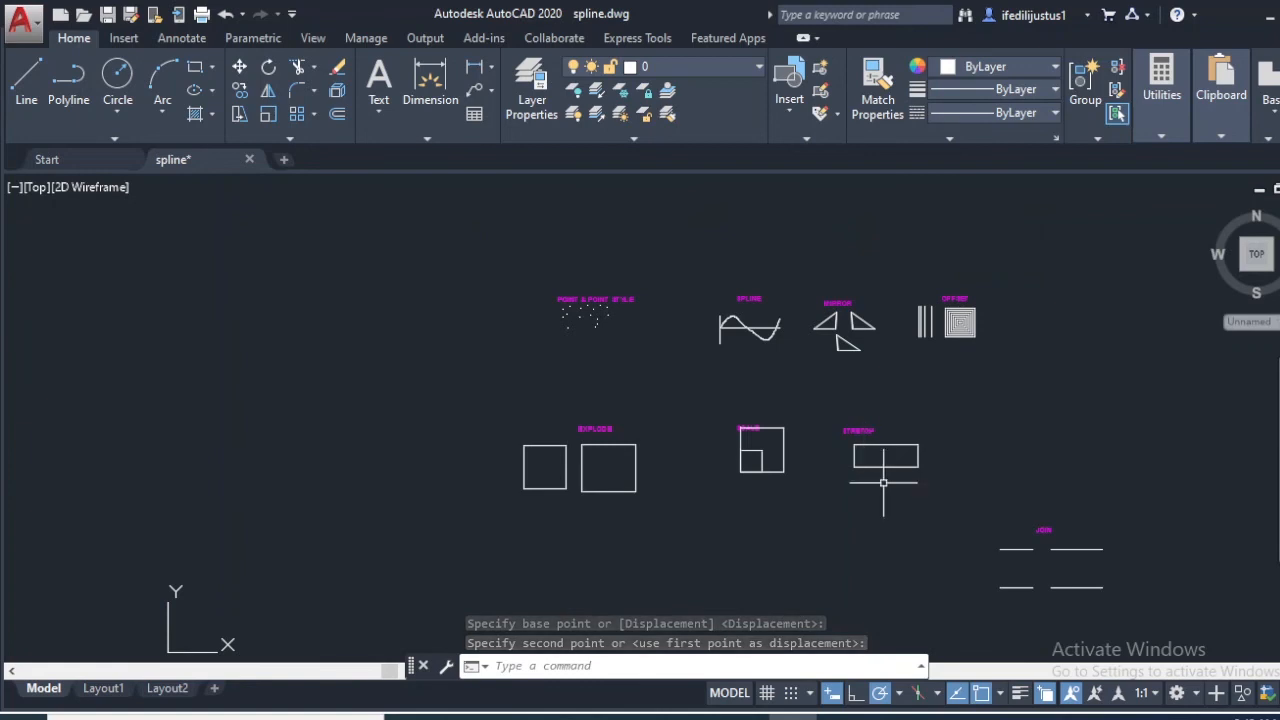
scroll(900, 475, "up", 4)
scroll(800, 420, "down", 4)
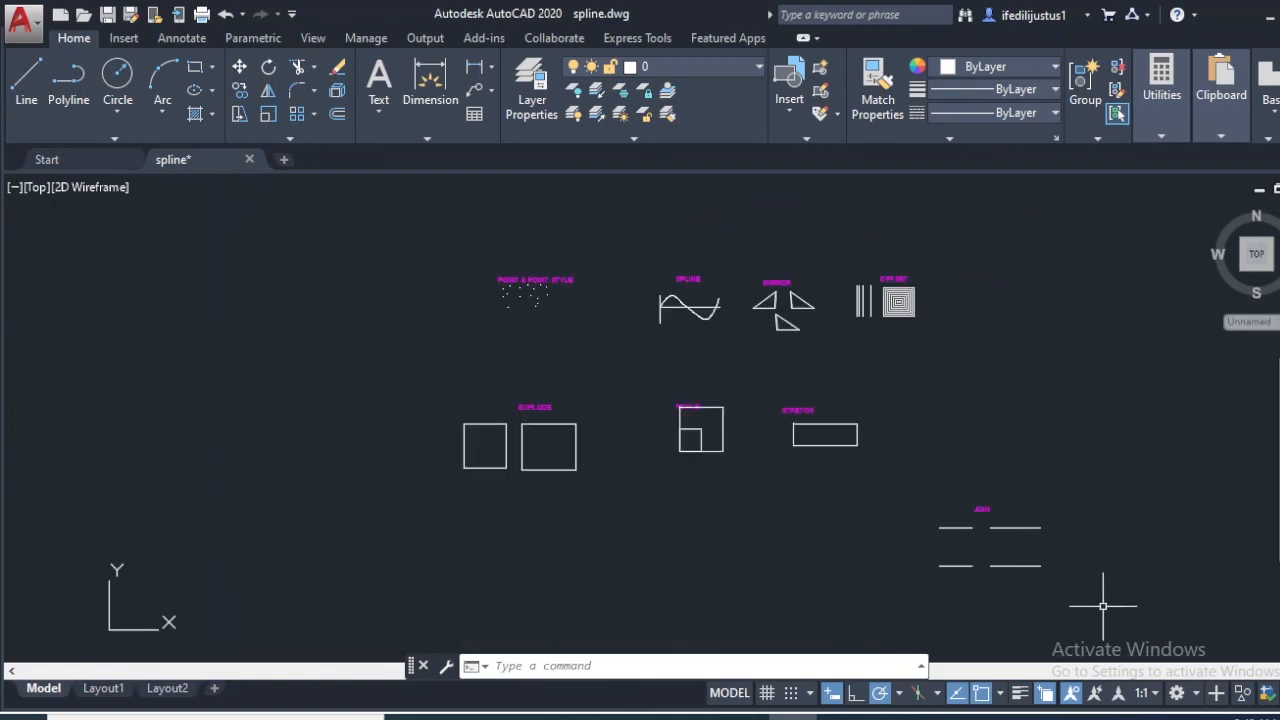
scroll(1103, 605, "up", 5)
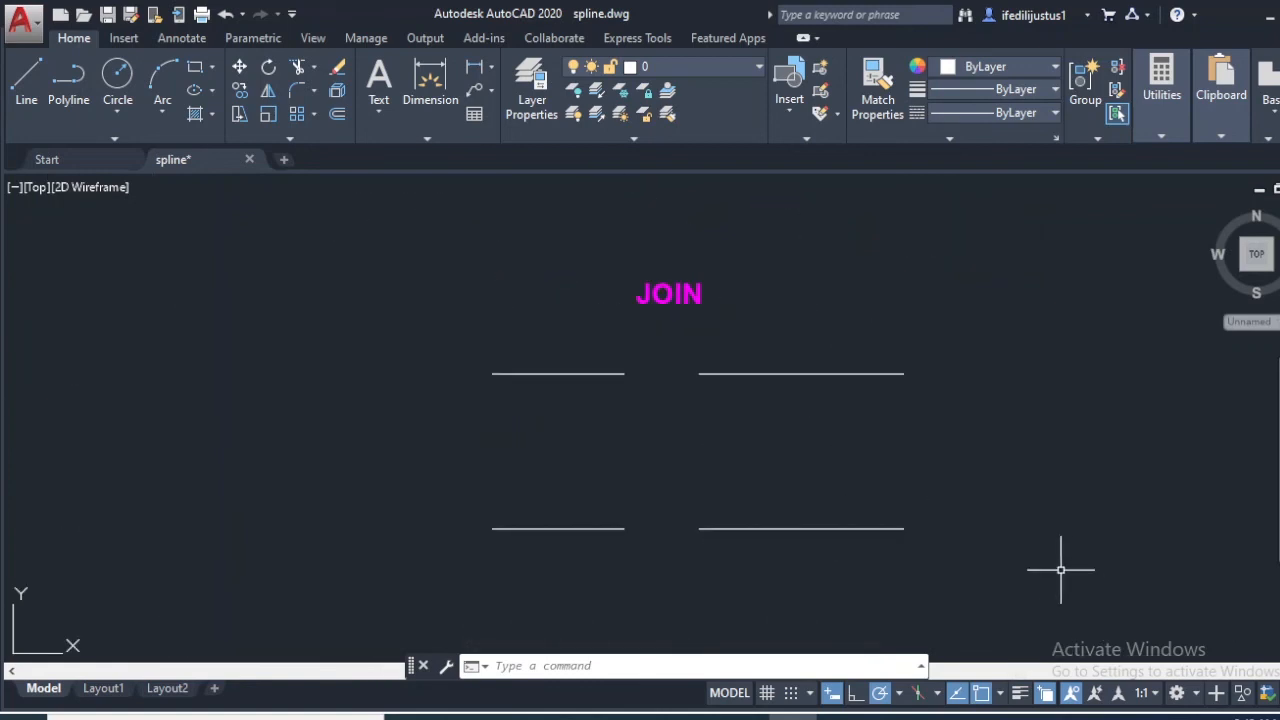